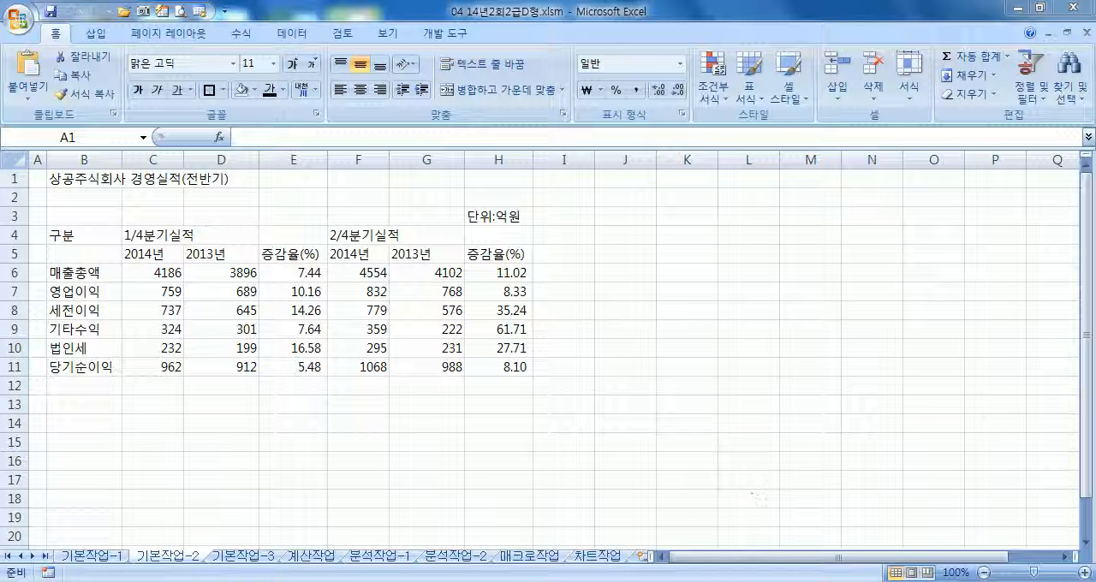
# On the 기본작업-2 sheet, merge and center the title across B1:H1, with font size 20 and the standard purple font color
pyautogui.click(88, 556)
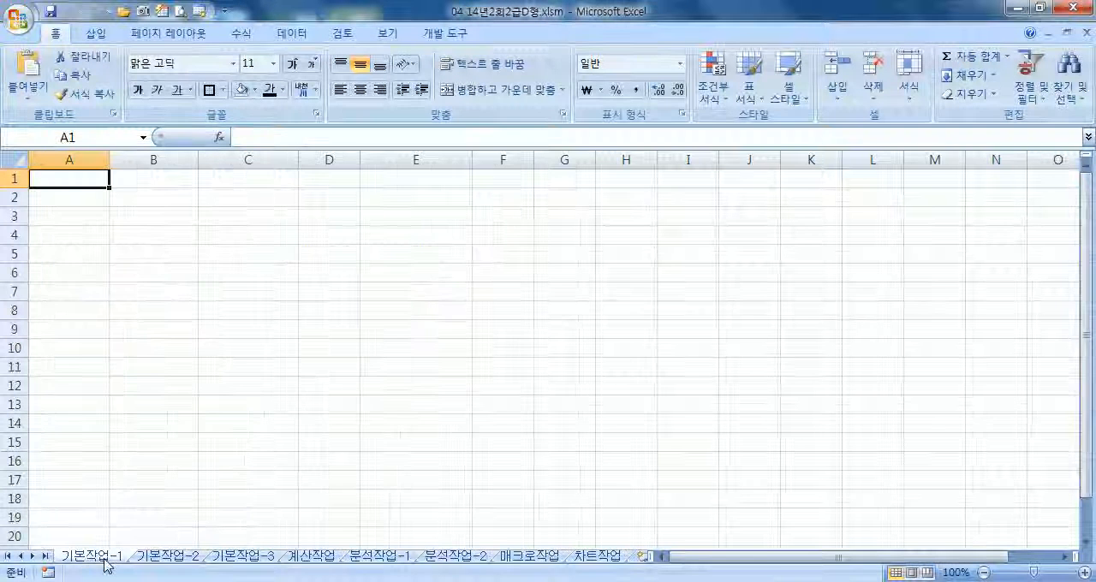
pyautogui.click(149, 559)
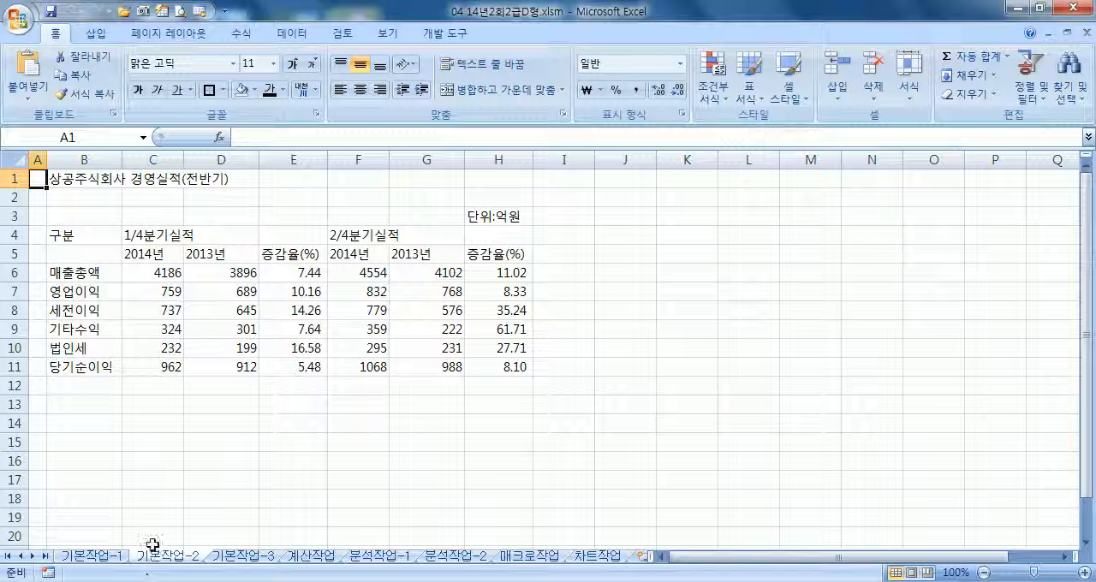
pyautogui.moveTo(67, 178); pyautogui.dragTo(509, 178)
pyautogui.click(507, 94)
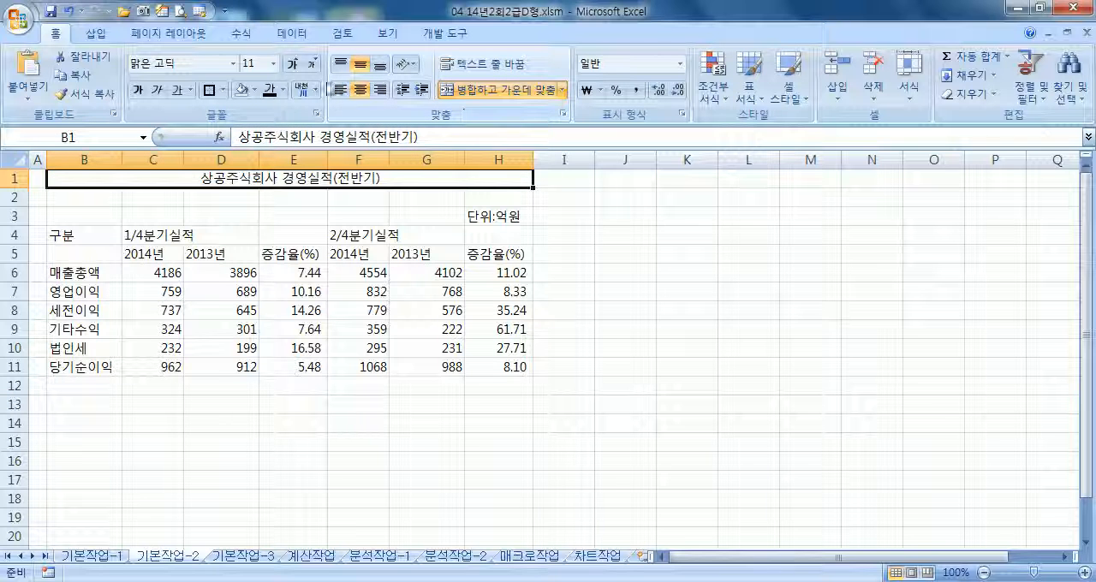
pyautogui.click(273, 63)
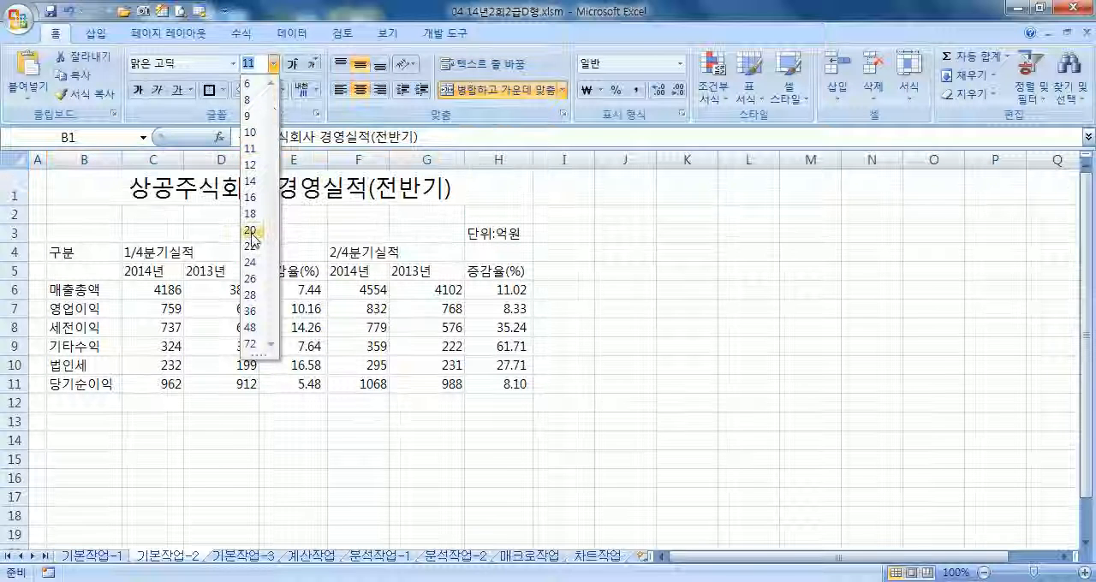
pyautogui.click(269, 230)
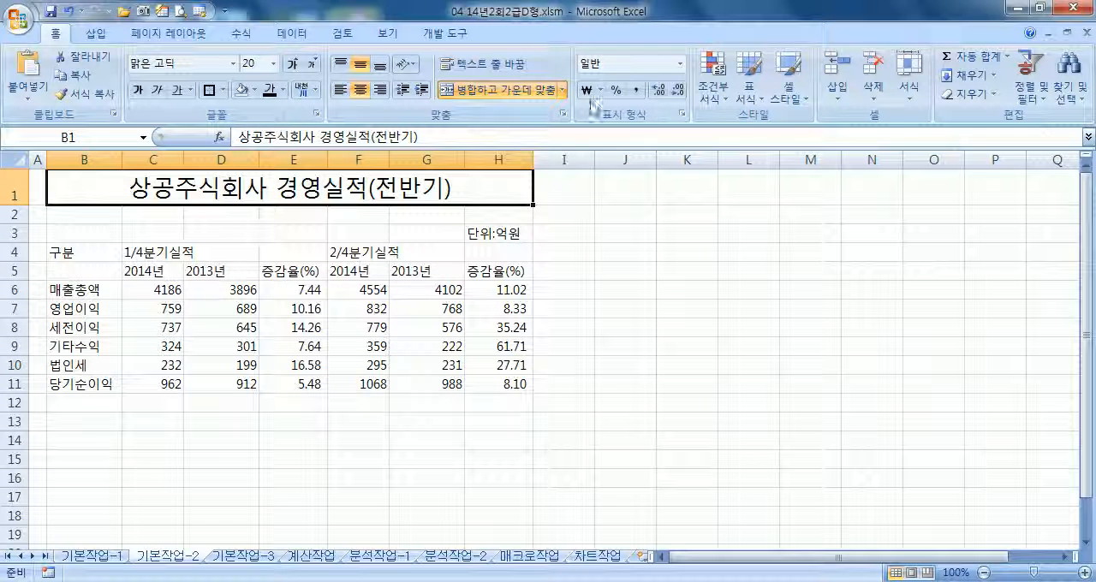
pyautogui.click(282, 90)
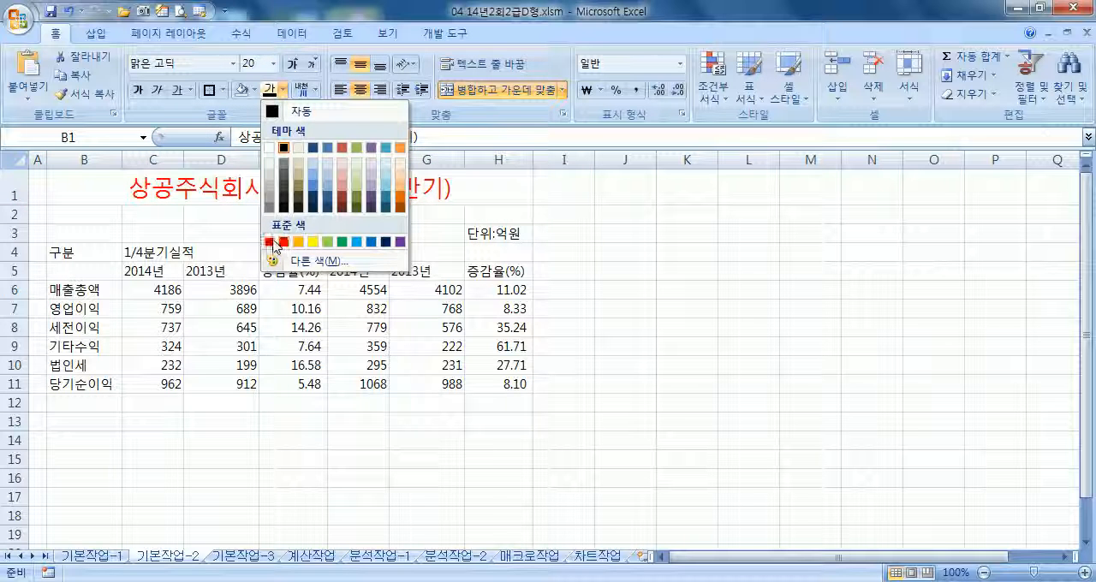
pyautogui.click(399, 248)
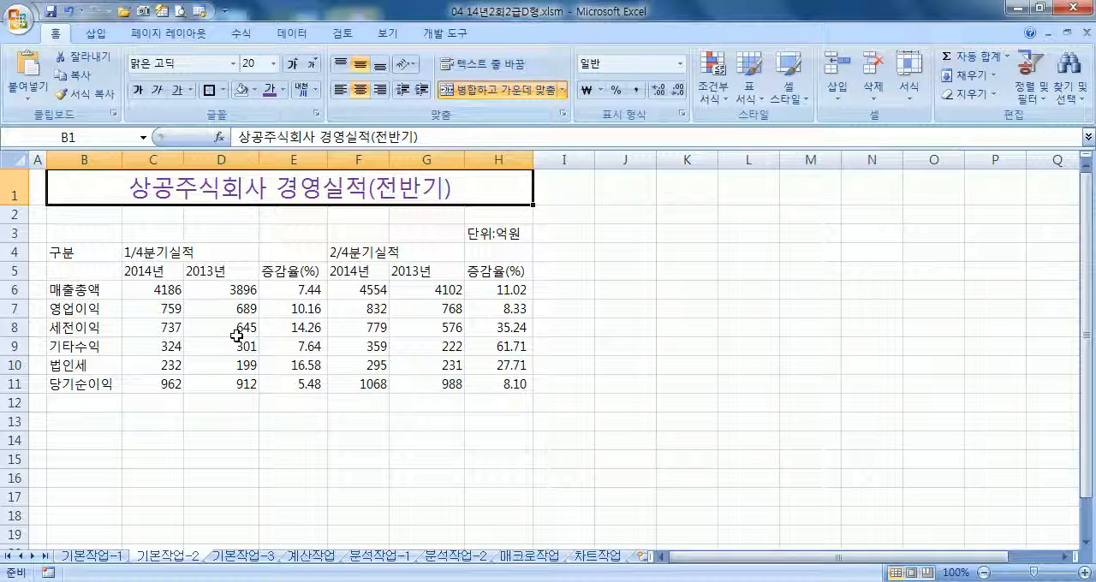
# Merge and center the header ranges B4:B5, C4:E4 and F4:H4, and make them bold
pyautogui.moveTo(60, 257); pyautogui.dragTo(64, 268)
pyautogui.moveTo(156, 251); pyautogui.dragTo(318, 252)
pyautogui.moveTo(338, 253); pyautogui.dragTo(498, 250)
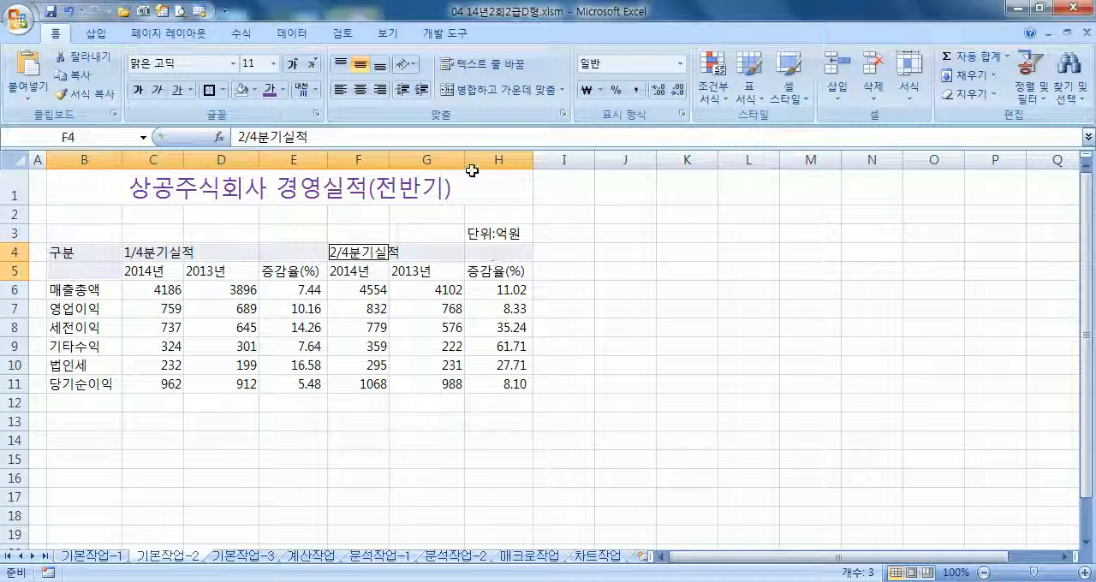
pyautogui.click(479, 100)
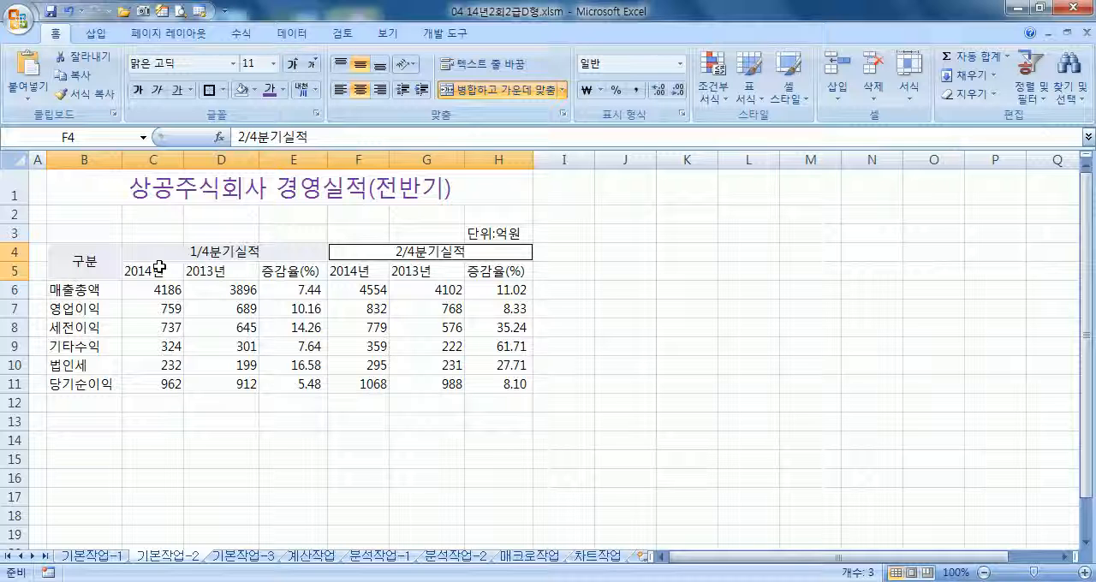
pyautogui.click(136, 90)
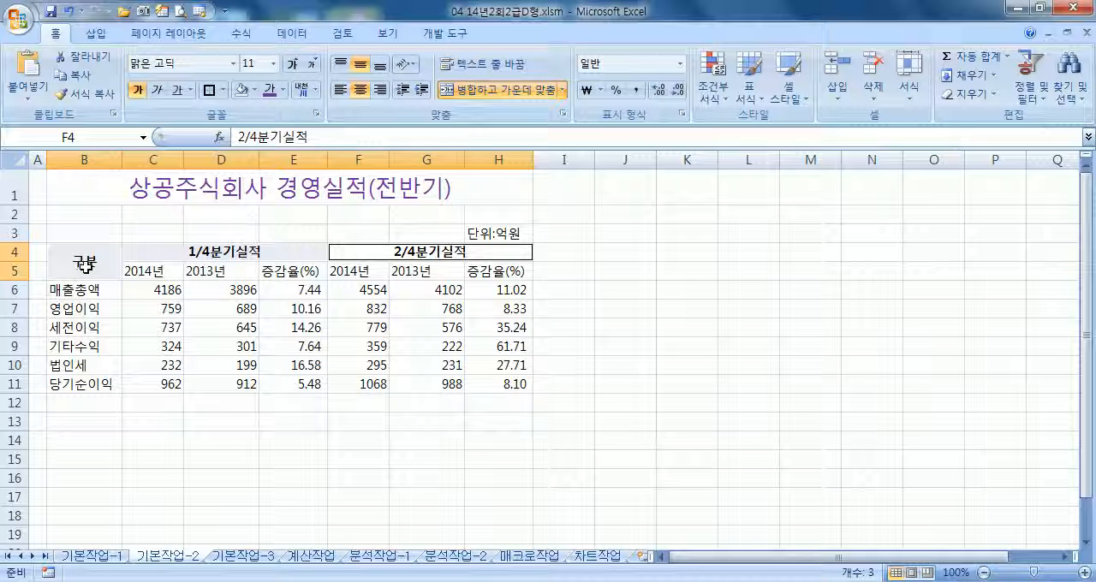
# Give C6:D11 and F6:G11 a custom number format with thousands separators (#,##0) followed by the text 억원
pyautogui.moveTo(152, 290); pyautogui.dragTo(234, 383)
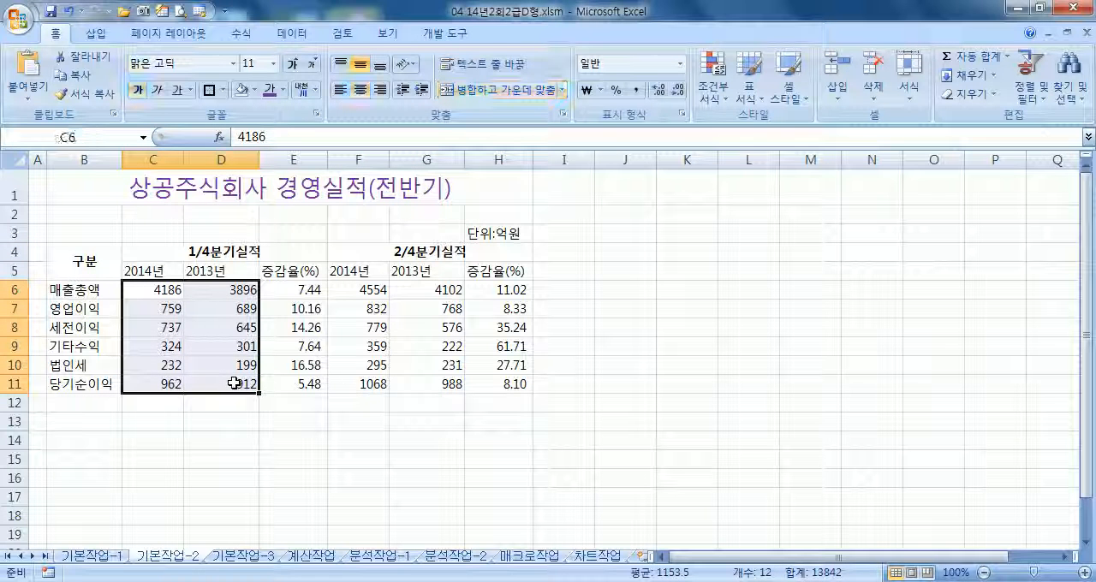
pyautogui.keyDown('ctrl'); pyautogui.click(366, 291); pyautogui.keyUp('ctrl')
pyautogui.moveTo(367, 291); pyautogui.dragTo(439, 387)
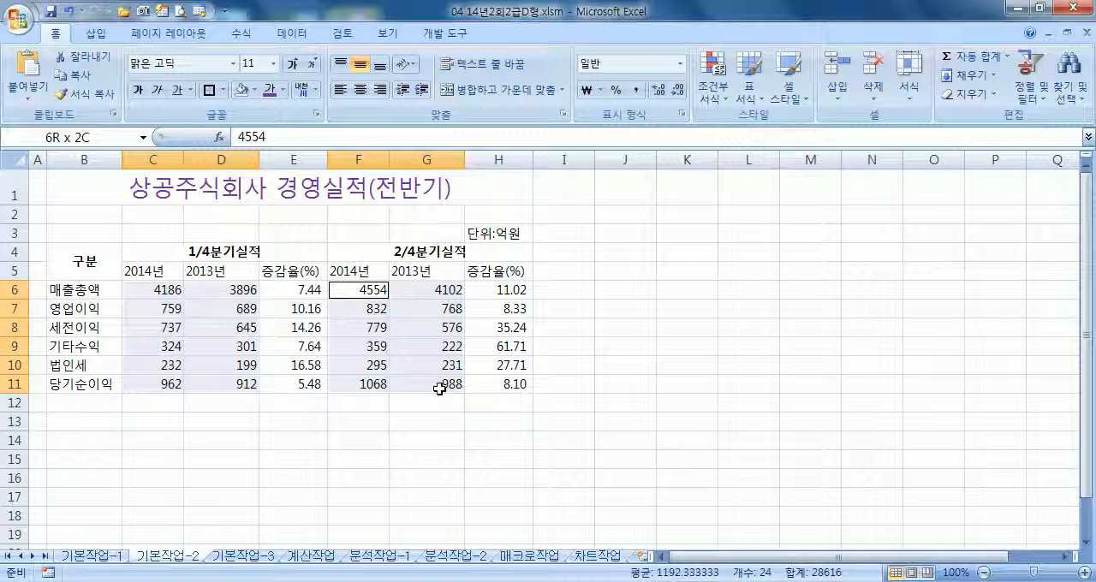
pyautogui.moveTo(439, 388); pyautogui.dragTo(439, 388)
pyautogui.hotkey('ctrl', '1')
pyautogui.click(625, 303)
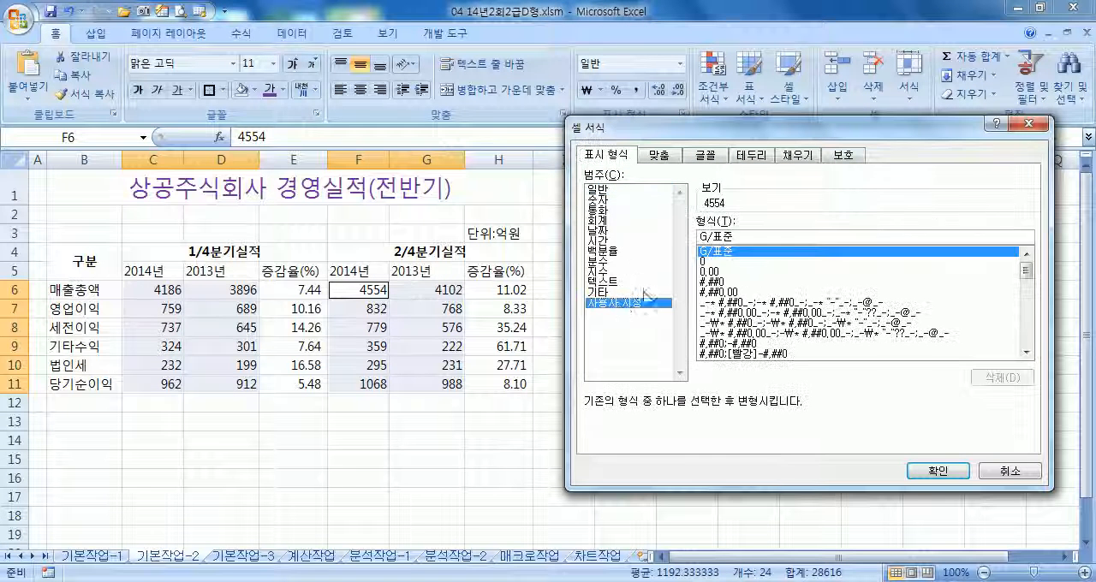
pyautogui.click(718, 283)
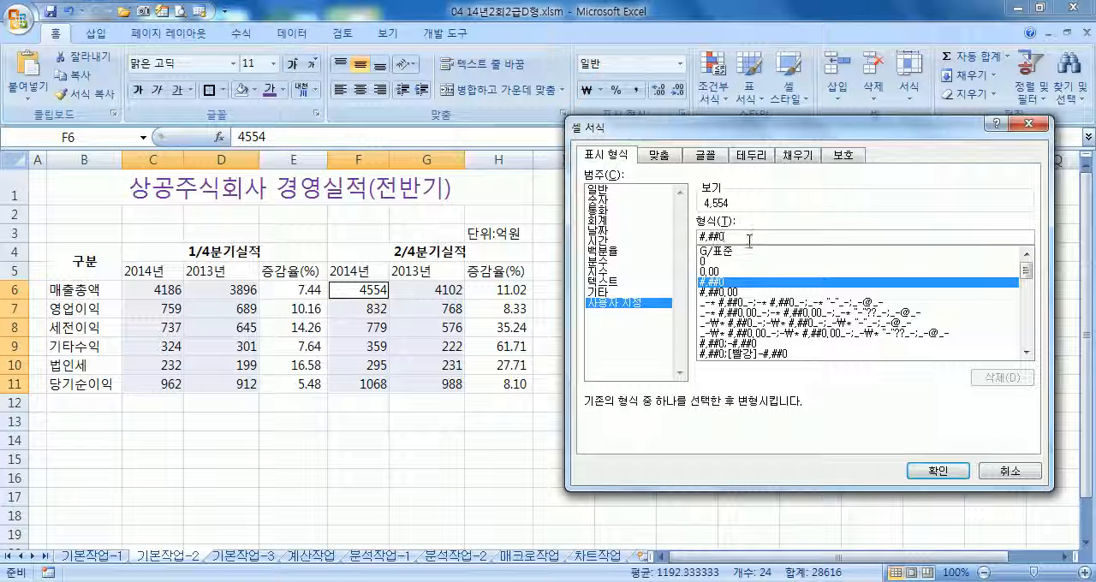
pyautogui.click(749, 240)
pyautogui.write('억원')
pyautogui.press('Return')
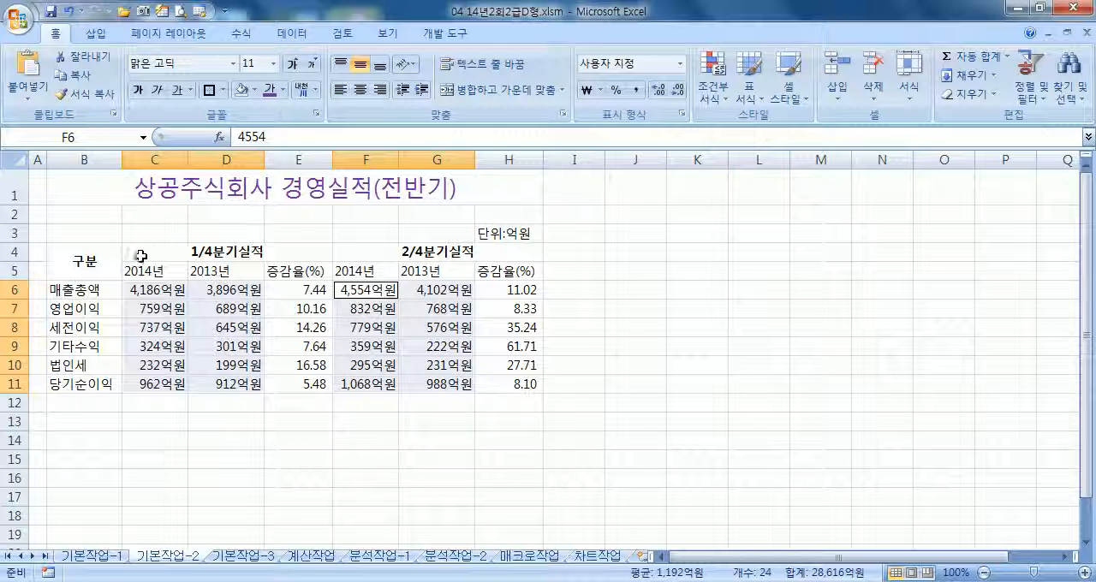
# Convert the text 당기순이익 in B11 to the Hanja 當期純利益
pyautogui.click(76, 386)
pyautogui.doubleClick(75, 386)
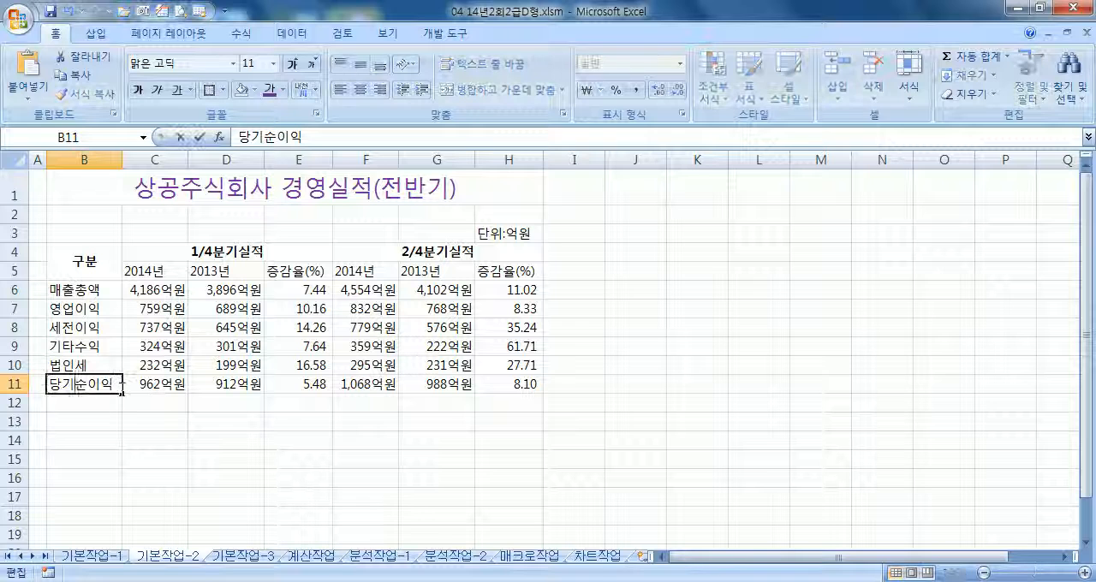
pyautogui.moveTo(118, 385); pyautogui.dragTo(19, 386)
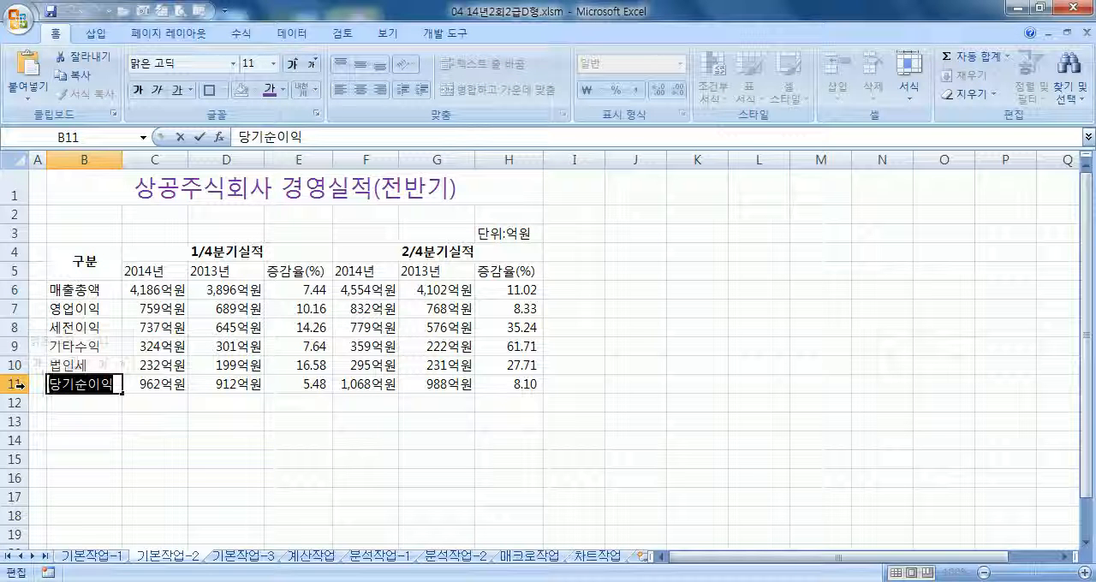
pyautogui.press('Hangul_Hanja')
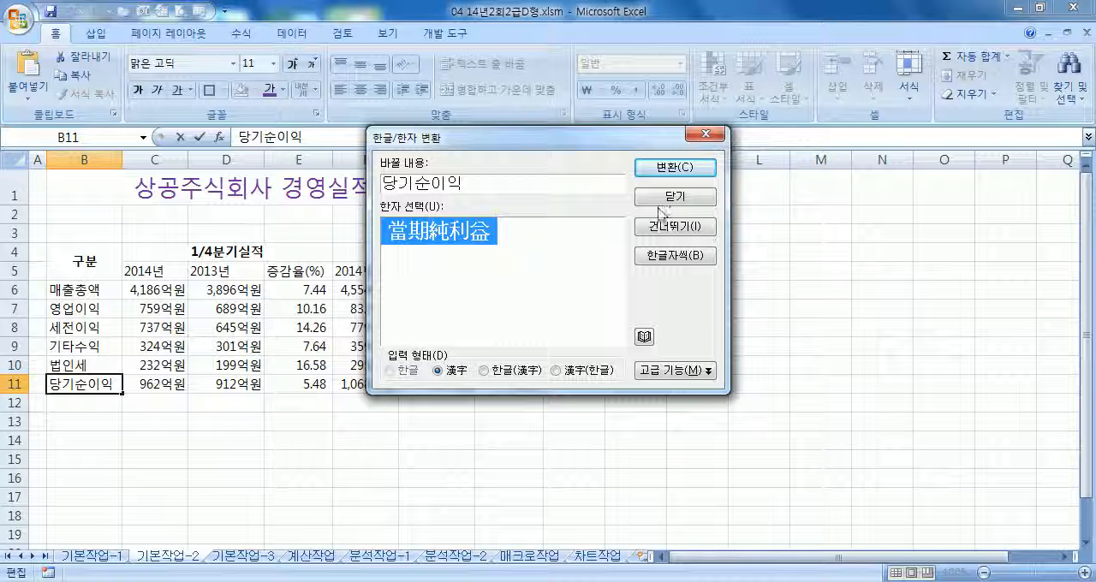
pyautogui.click(702, 169)
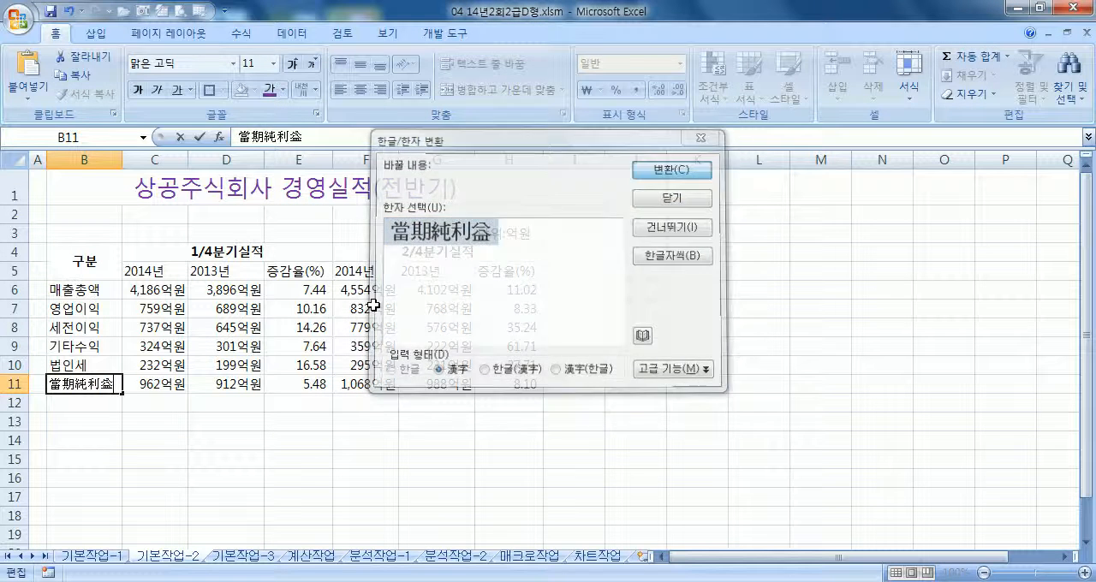
pyautogui.click(173, 400)
pyautogui.click(90, 385)
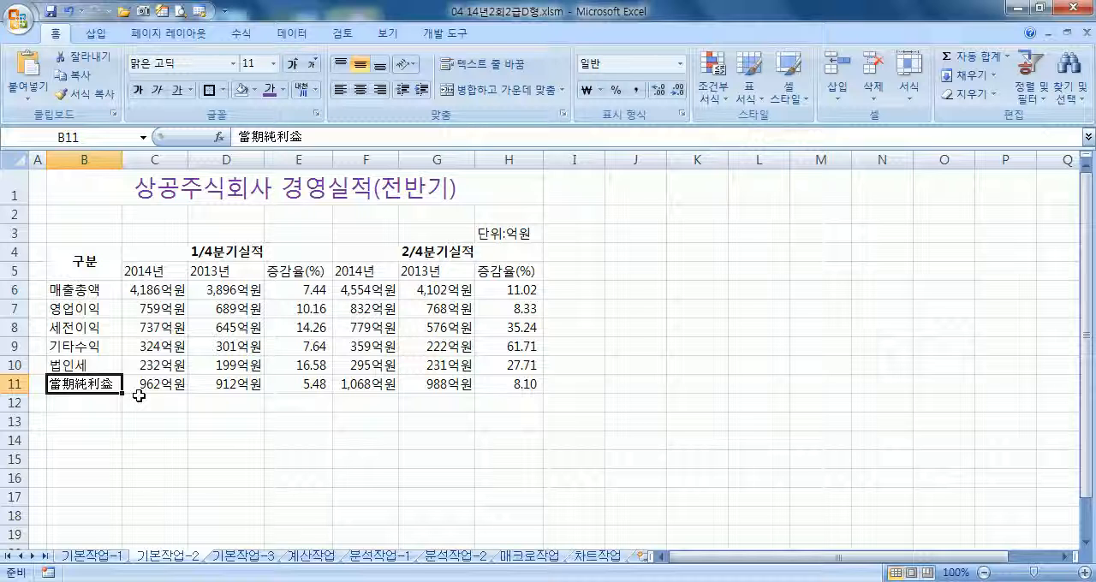
# Apply all borders to the table range B4:H11
pyautogui.moveTo(81, 255); pyautogui.dragTo(506, 386)
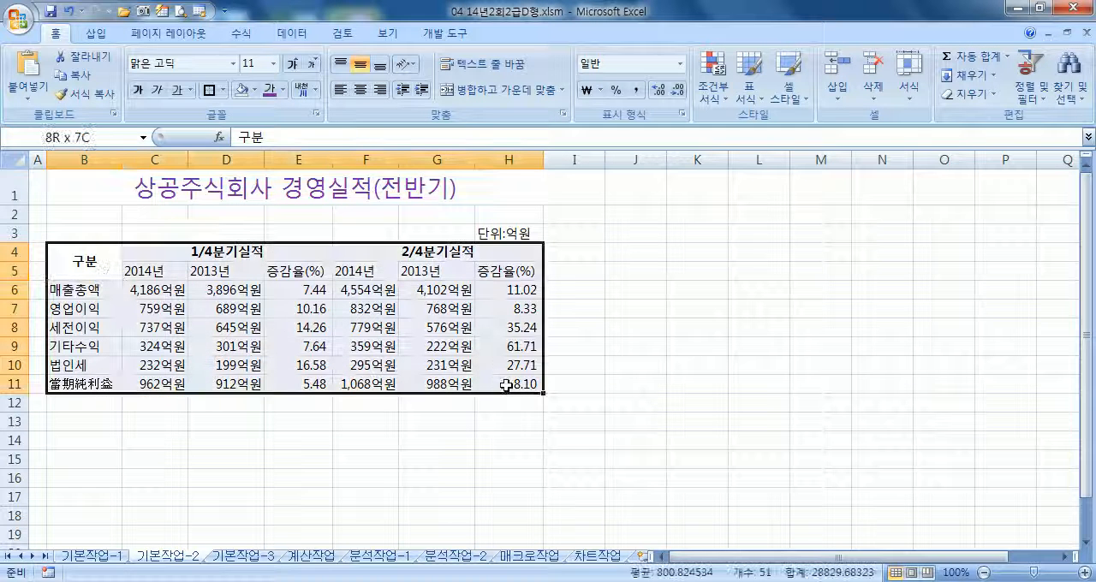
pyautogui.click(222, 90)
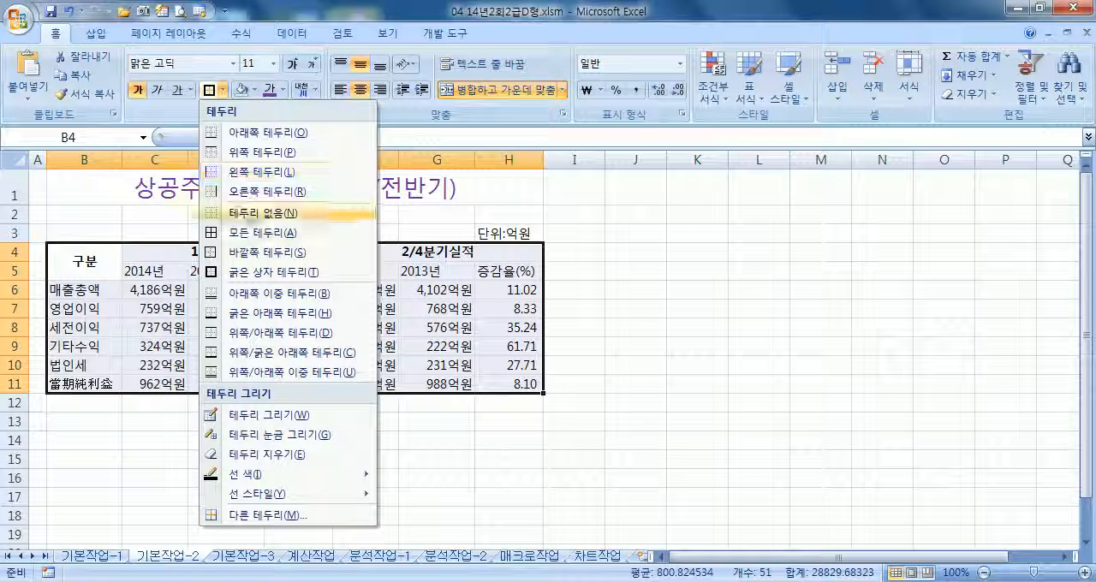
pyautogui.click(249, 232)
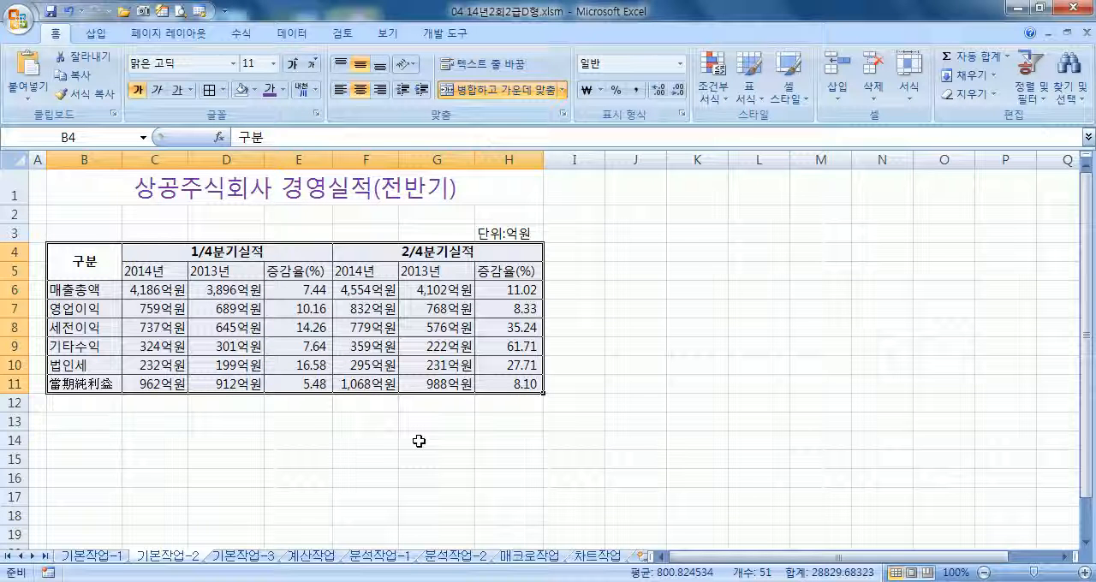
pyautogui.click(233, 402)
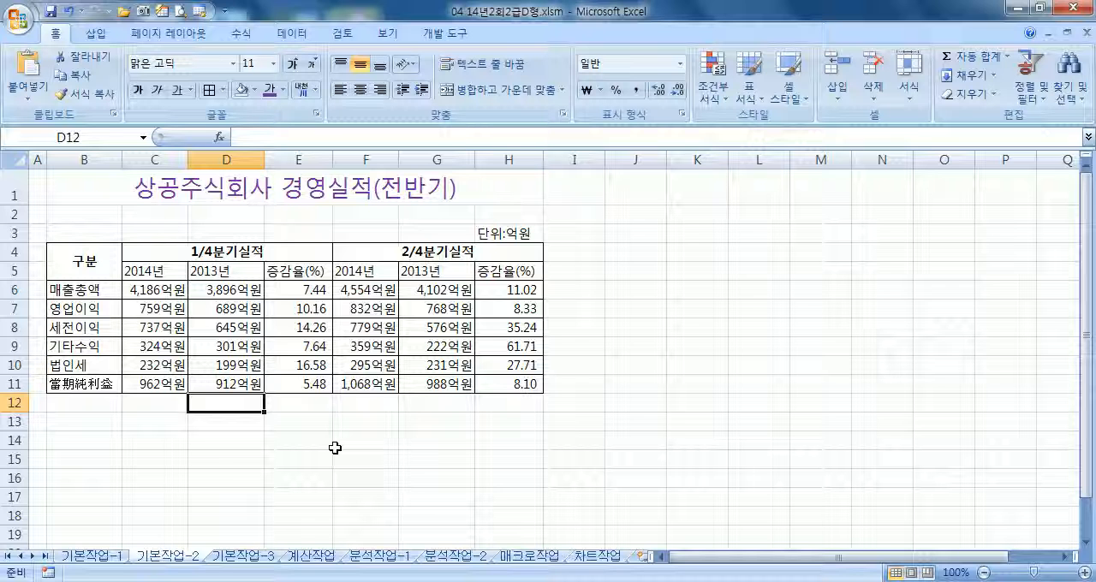
# On the 기본작업-3 sheet, enter the filter criterion 직위 in A21 with 과장 below it in A22
pyautogui.hotkey('ctrl', 'pagedown')
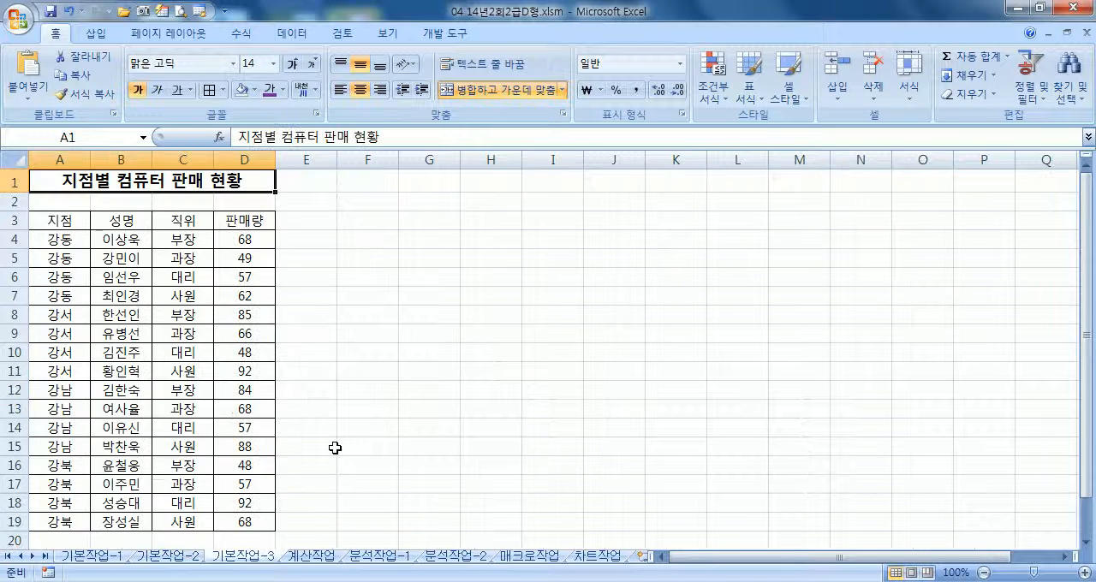
pyautogui.scroll(-5, 330, 448)
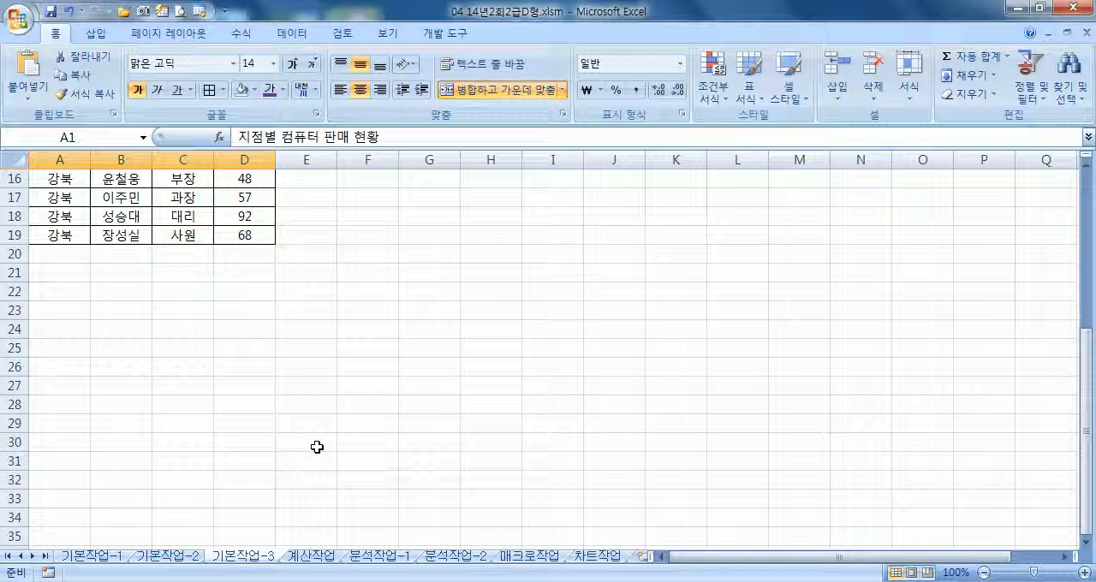
pyautogui.scroll(5, 317, 447)
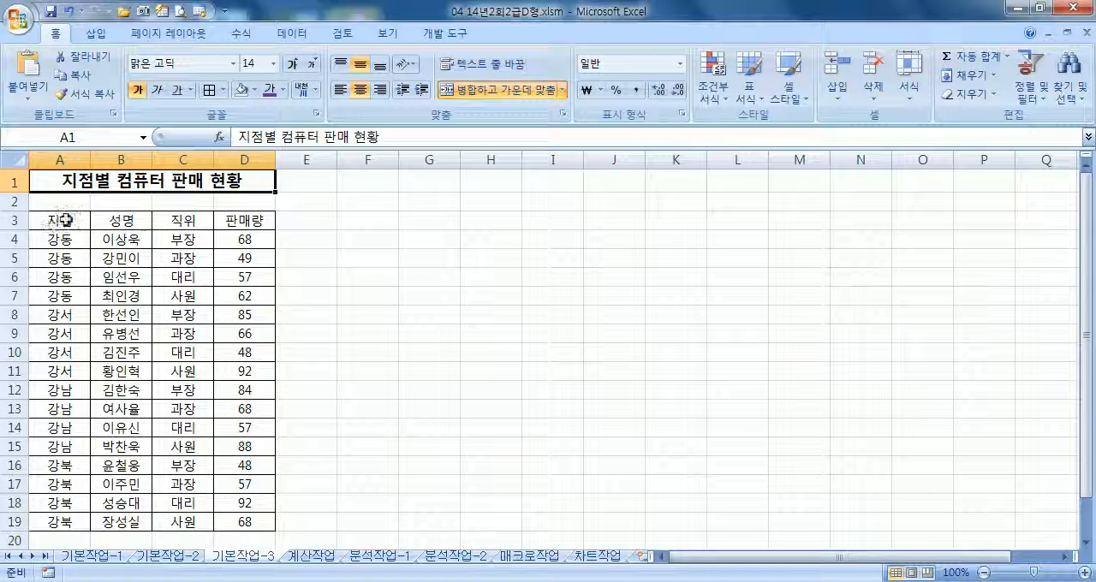
pyautogui.scroll(-7, 110, 328)
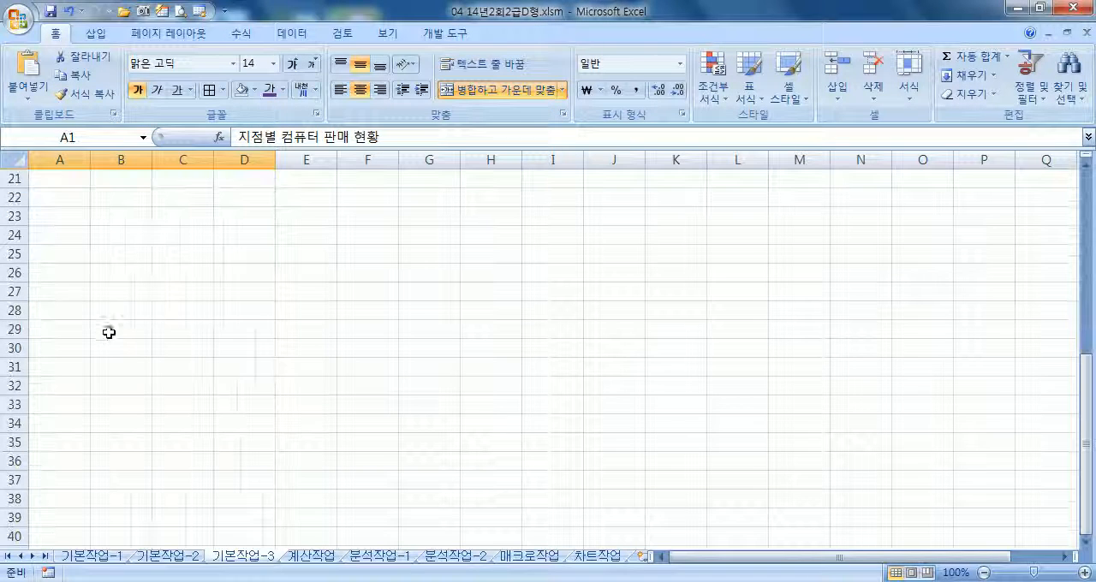
pyautogui.scroll(2, 103, 330)
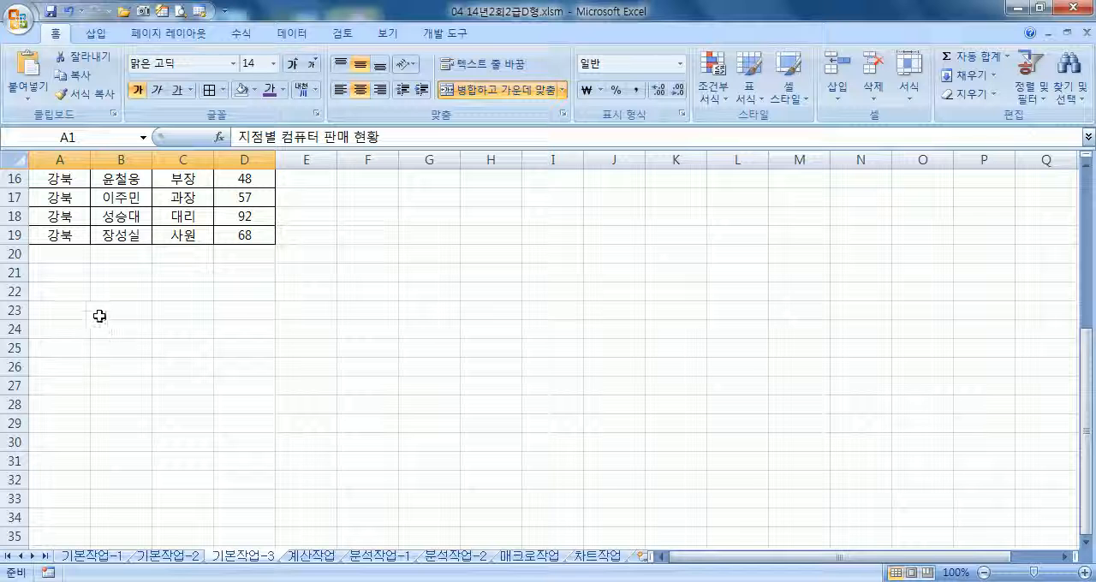
pyautogui.click(65, 272)
pyautogui.write('직ㅇ')
pyautogui.write('위')
pyautogui.press('Return')
pyautogui.write('과')
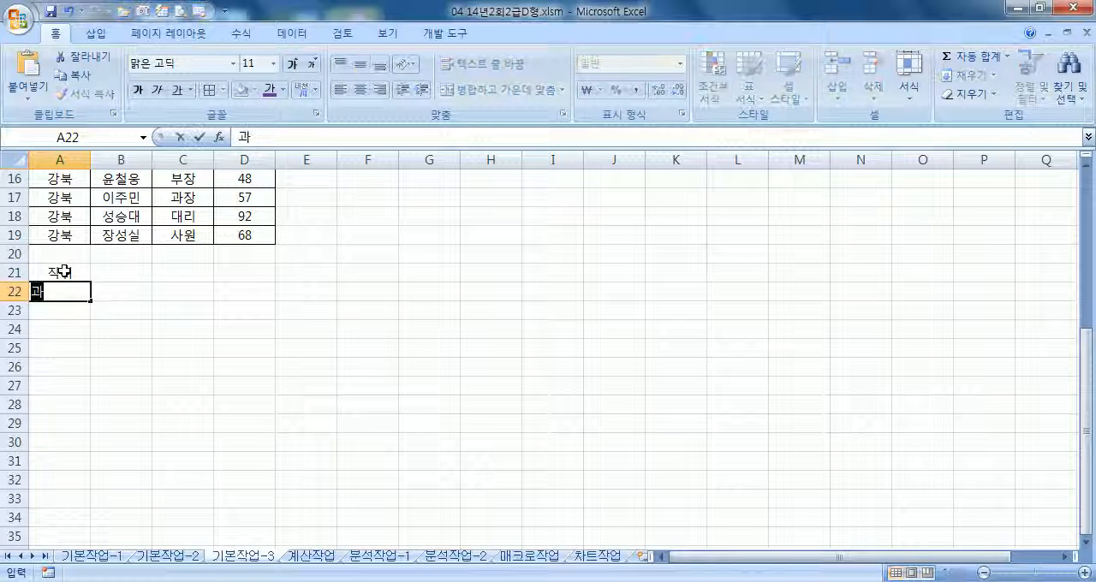
pyautogui.write('장')
pyautogui.press('Tab')
# Add the criterion heading 지점 in B21 and enter 강동 in B23 as an OR condition
pyautogui.press('Up')
pyautogui.write('지저')
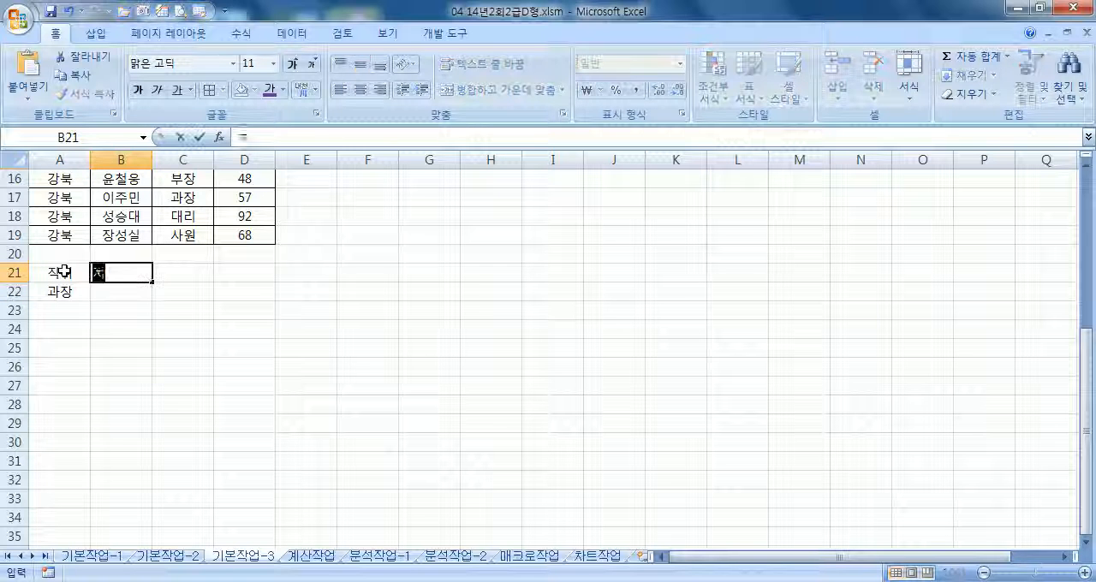
pyautogui.write('ㅁ')
pyautogui.press('Return')
pyautogui.press('Return')
pyautogui.write('강동')
pyautogui.press('Return')
# Rearrange the criteria so 강동 sits in B22 and 과장 in A23, and select the criteria range A21:B23
pyautogui.moveTo(64, 272); pyautogui.dragTo(129, 313)
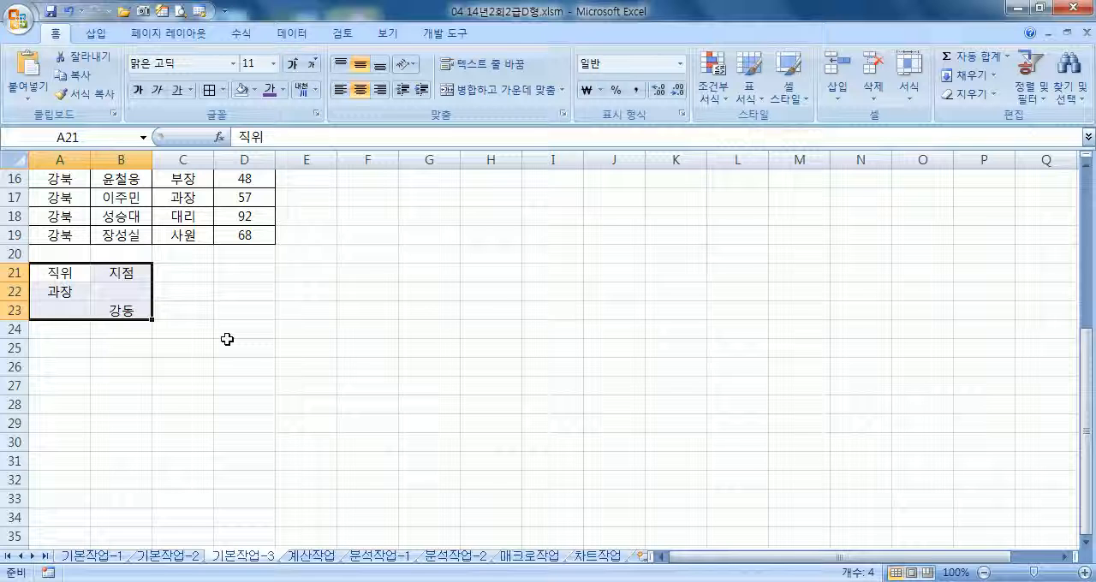
pyautogui.click(128, 311)
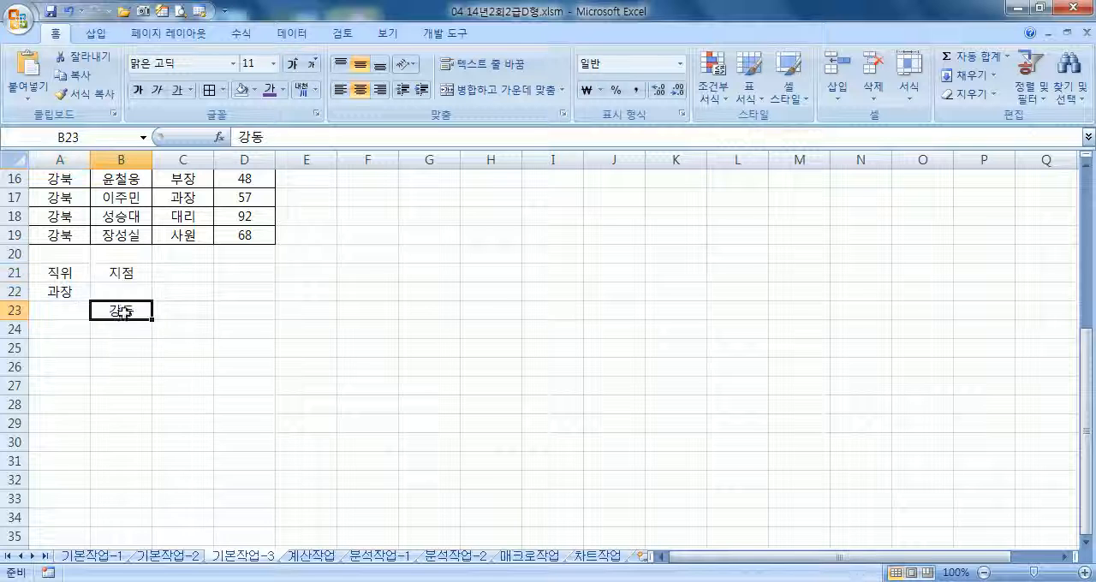
pyautogui.moveTo(128, 307); pyautogui.dragTo(73, 316)
pyautogui.click(68, 295)
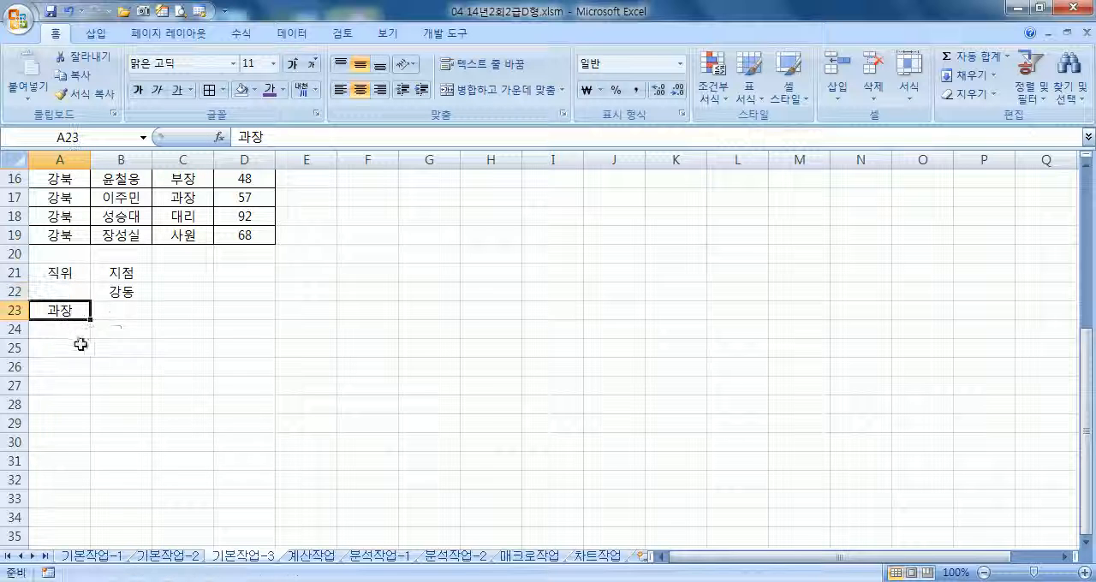
pyautogui.moveTo(59, 273); pyautogui.dragTo(109, 313)
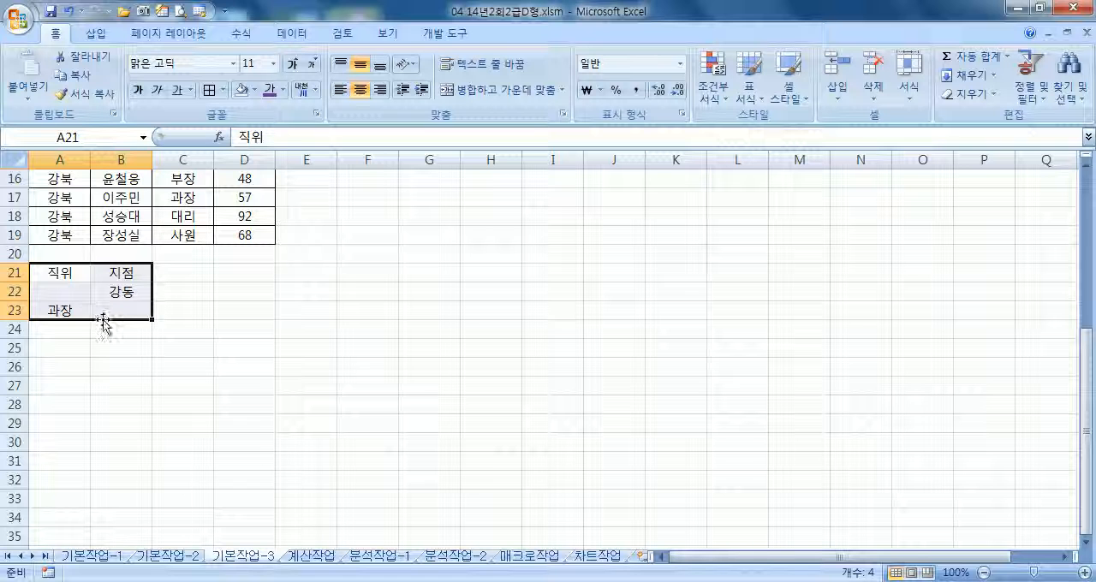
# Undo the last rearrangement of the filter criteria and select a cell inside the sales table
pyautogui.hotkey('ctrl', 'z')
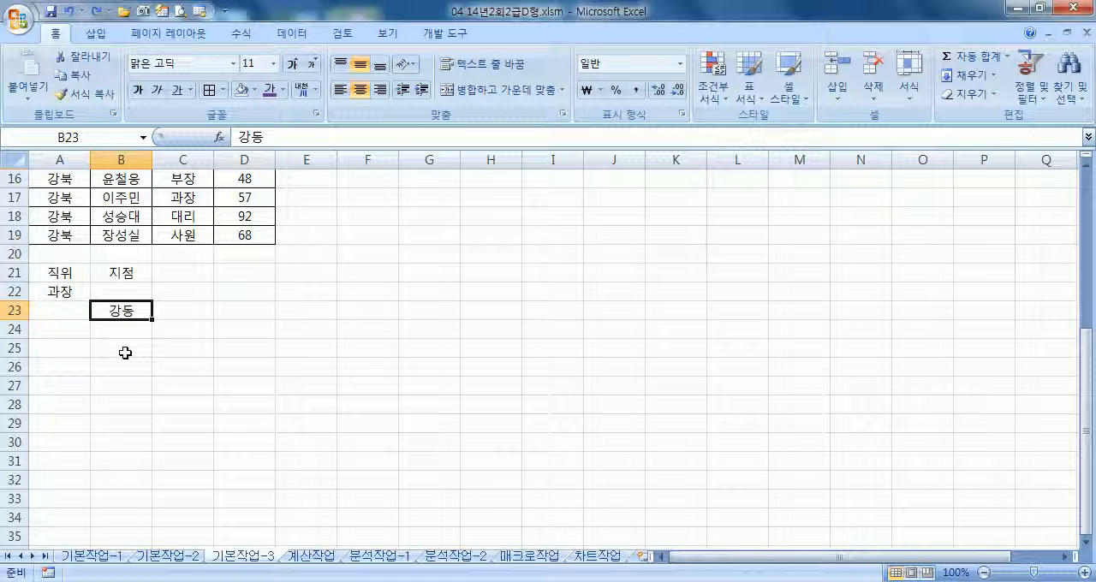
pyautogui.scroll(5, 122, 349)
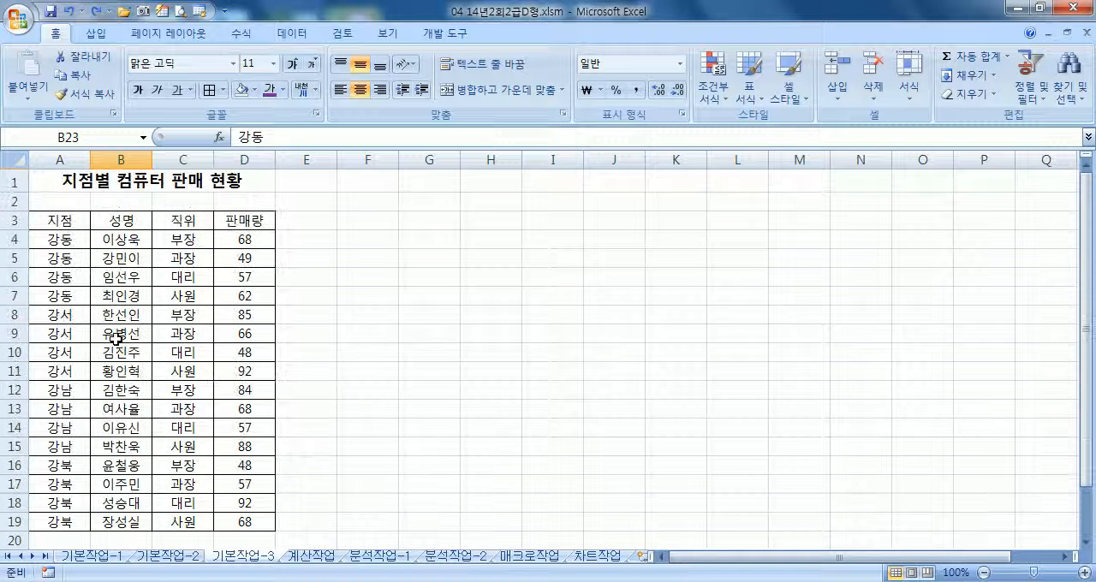
pyautogui.click(116, 313)
pyautogui.scroll(-2, 171, 321)
pyautogui.click(161, 327)
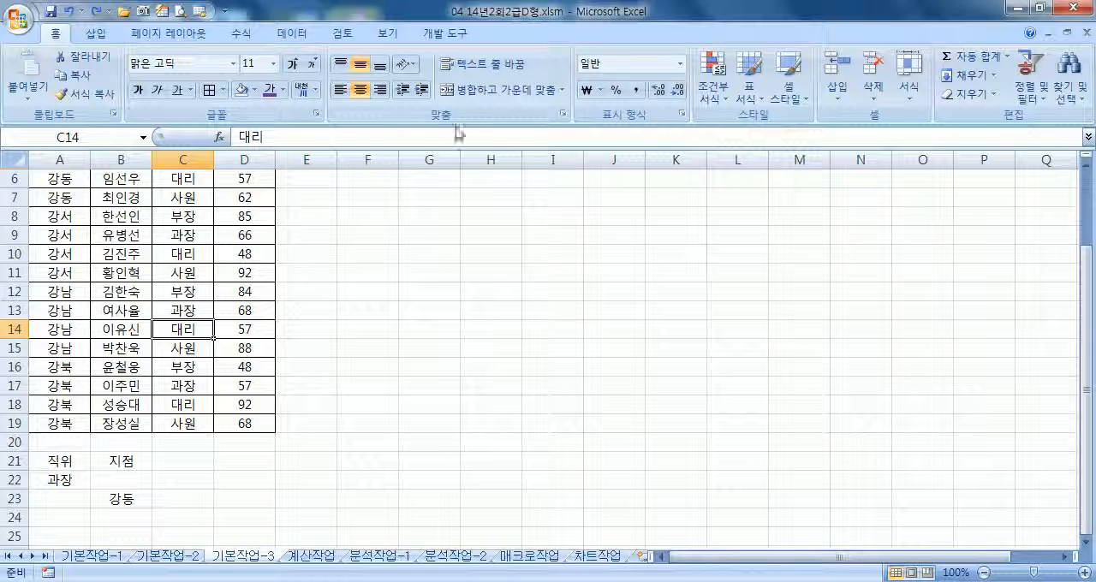
# Start an advanced filter on the sales table and set it to copy the results to another location
pyautogui.click(291, 33)
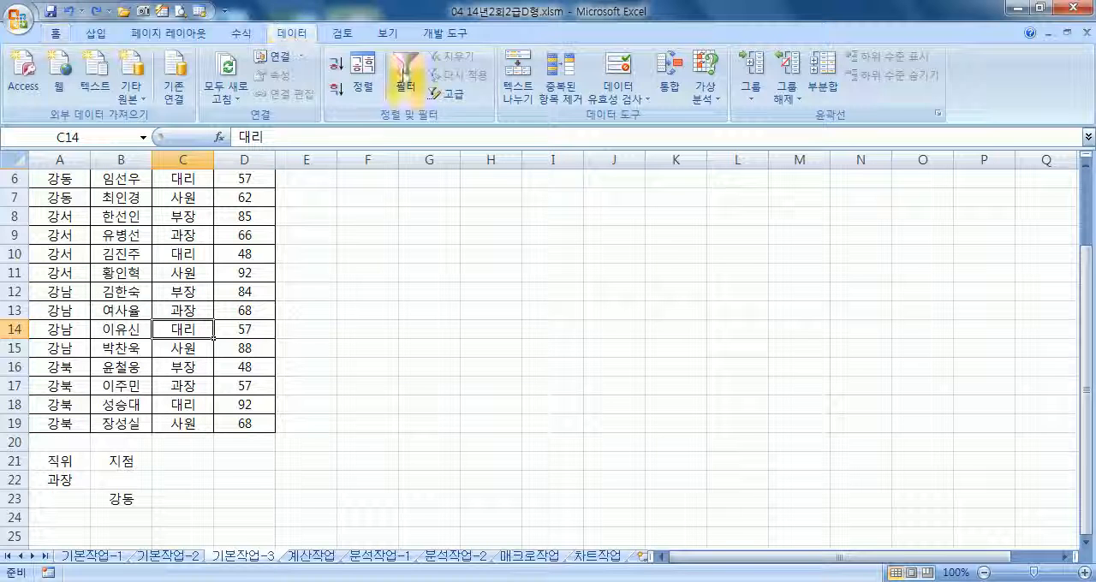
pyautogui.click(448, 98)
pyautogui.scroll(-7, 585, 263)
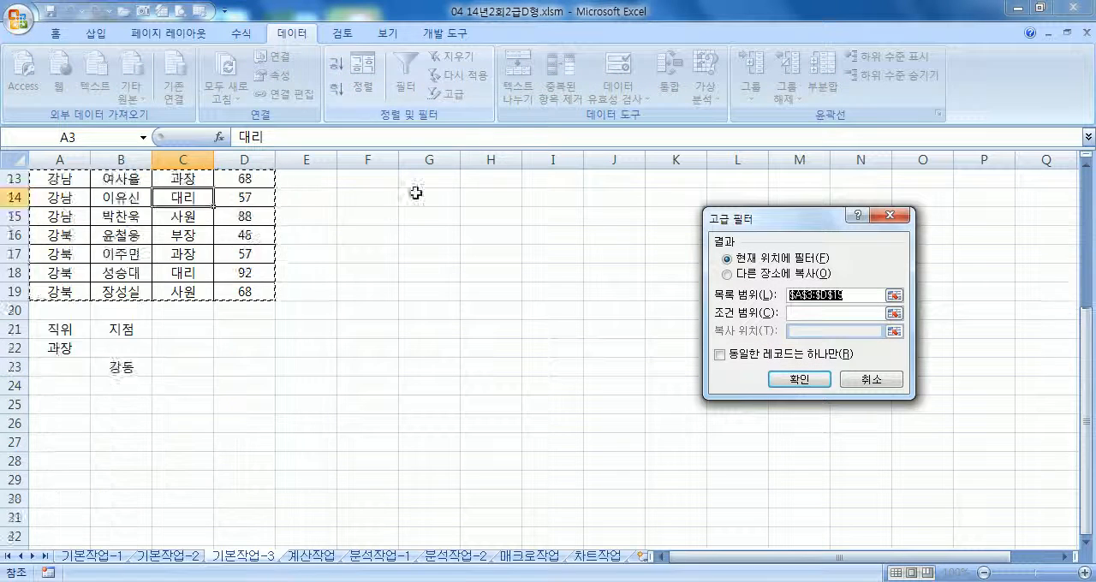
pyautogui.scroll(3, 421, 263)
pyautogui.click(727, 274)
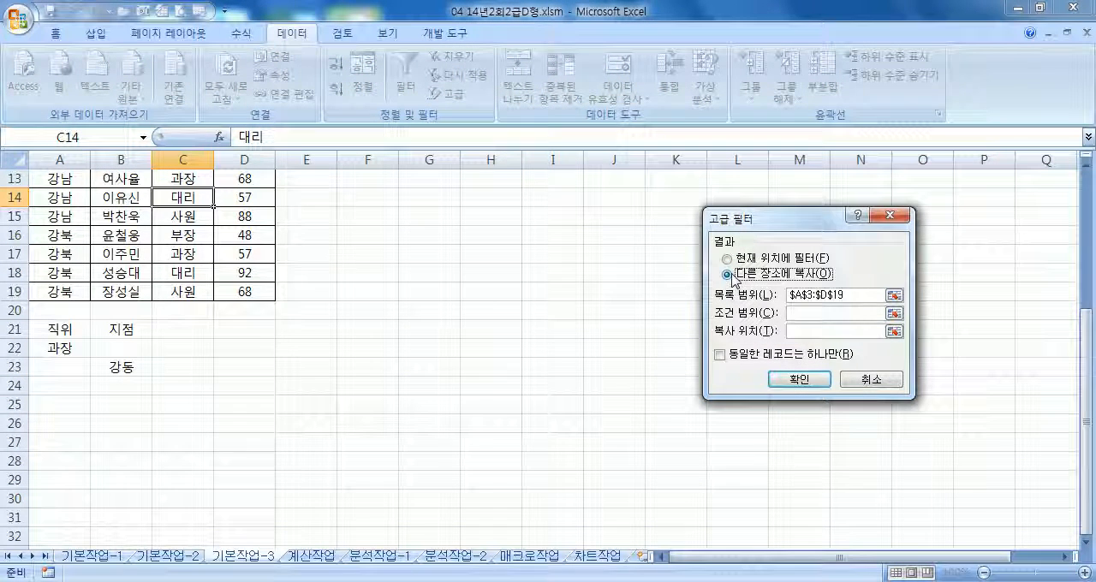
pyautogui.moveTo(762, 221); pyautogui.dragTo(386, 187)
# Run the advanced filter with criteria range A21:B23 and A25 as the copy destination
pyautogui.click(416, 281)
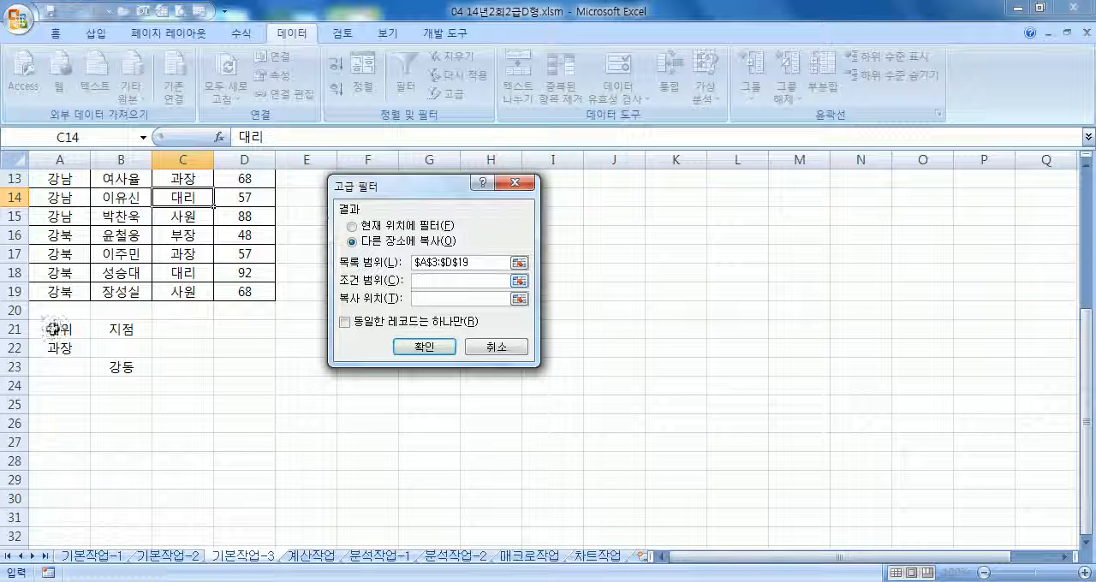
pyautogui.moveTo(53, 330); pyautogui.dragTo(111, 364)
pyautogui.click(423, 299)
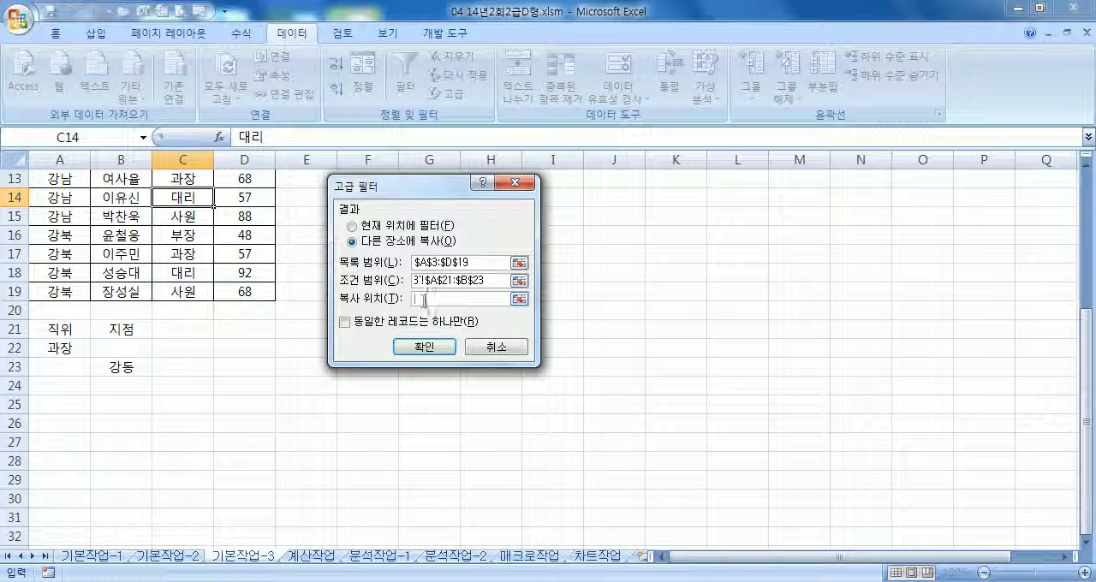
pyautogui.click(59, 403)
pyautogui.click(419, 349)
pyautogui.scroll(-3, 214, 356)
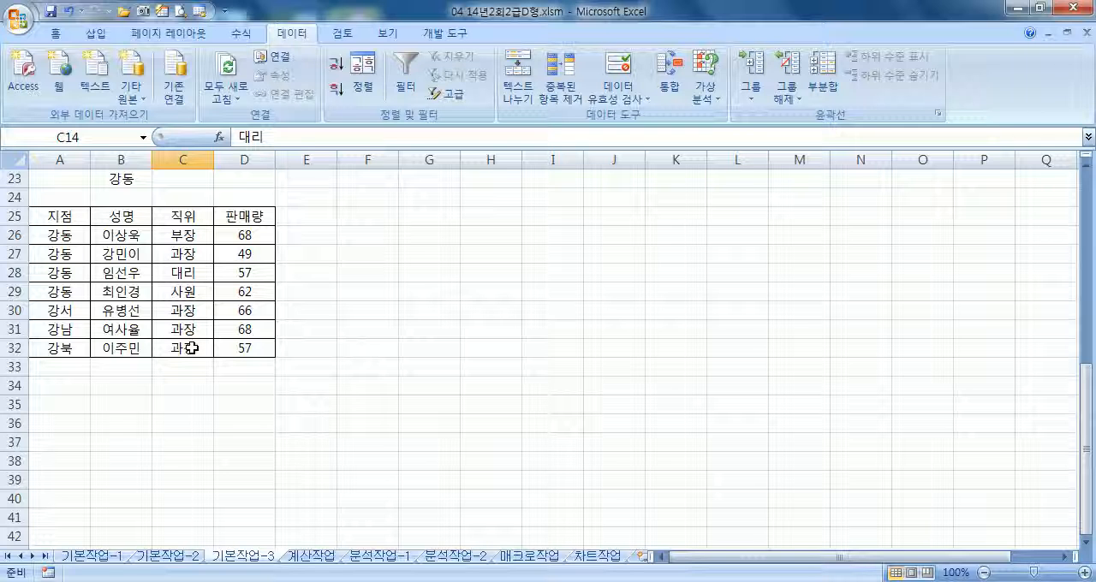
pyautogui.click(70, 383)
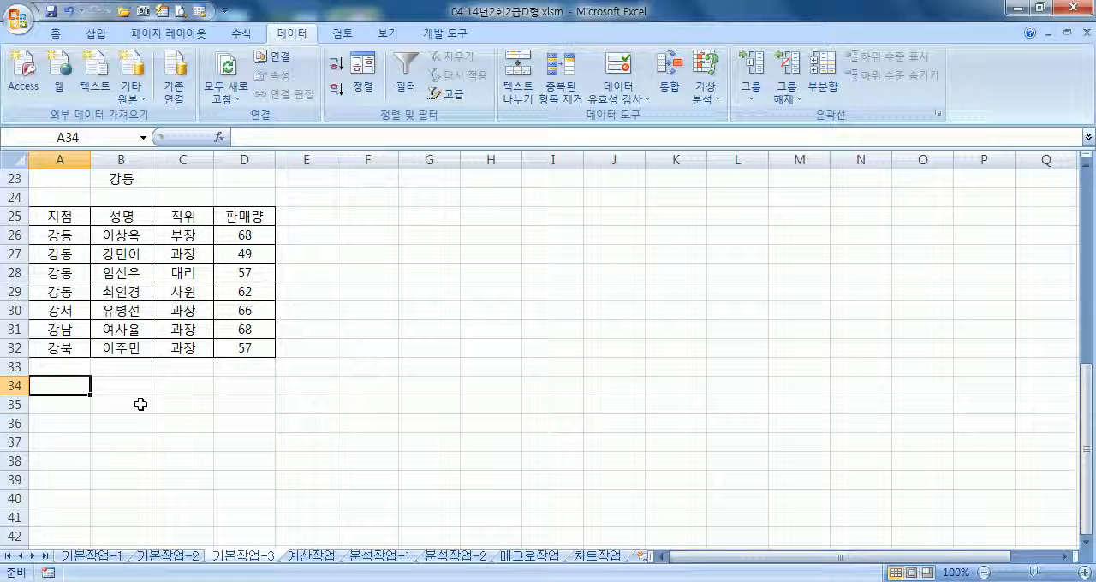
# Switch to the 계산작업 sheet and collapse the ribbon
pyautogui.hotkey('ctrl', 'pagedown')
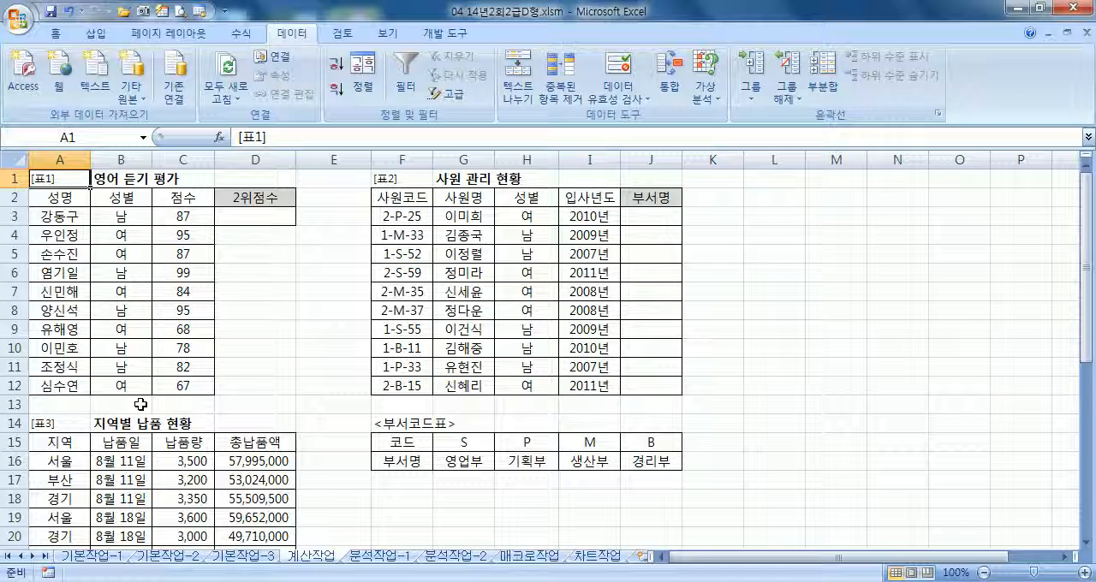
pyautogui.doubleClick(290, 34)
pyautogui.scroll(4, 75, 169)
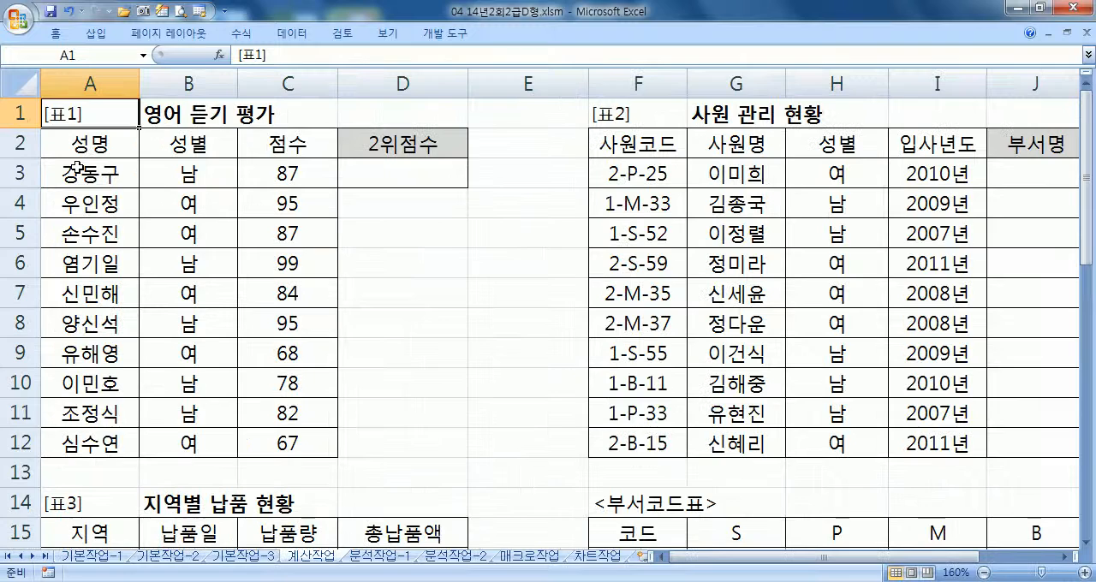
# Enter =LARGE(C3:C12,2) in D3 to get the second-highest score in 표1
pyautogui.click(371, 177)
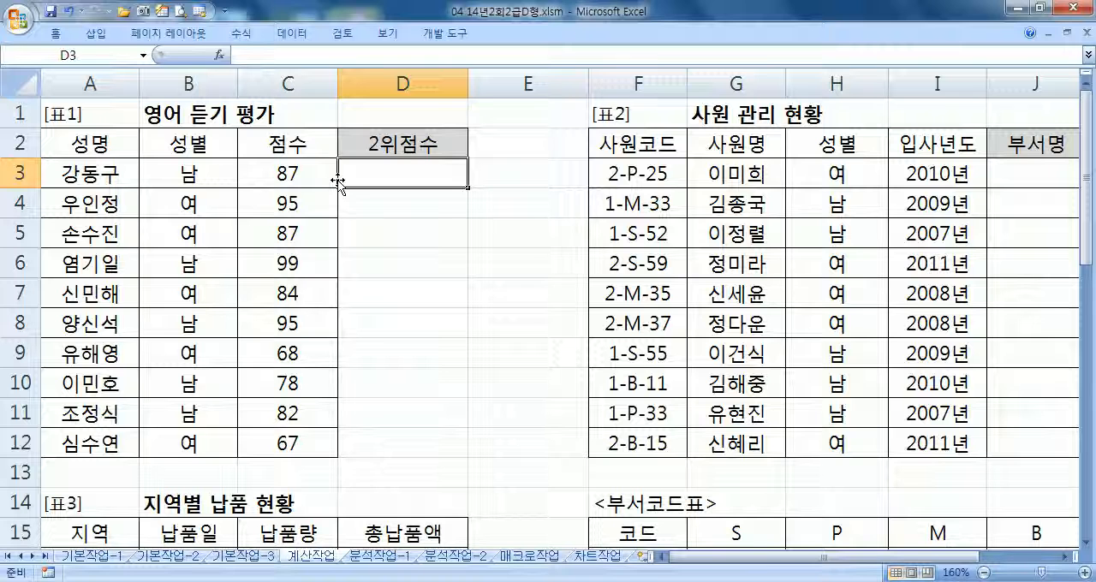
pyautogui.write('=la')
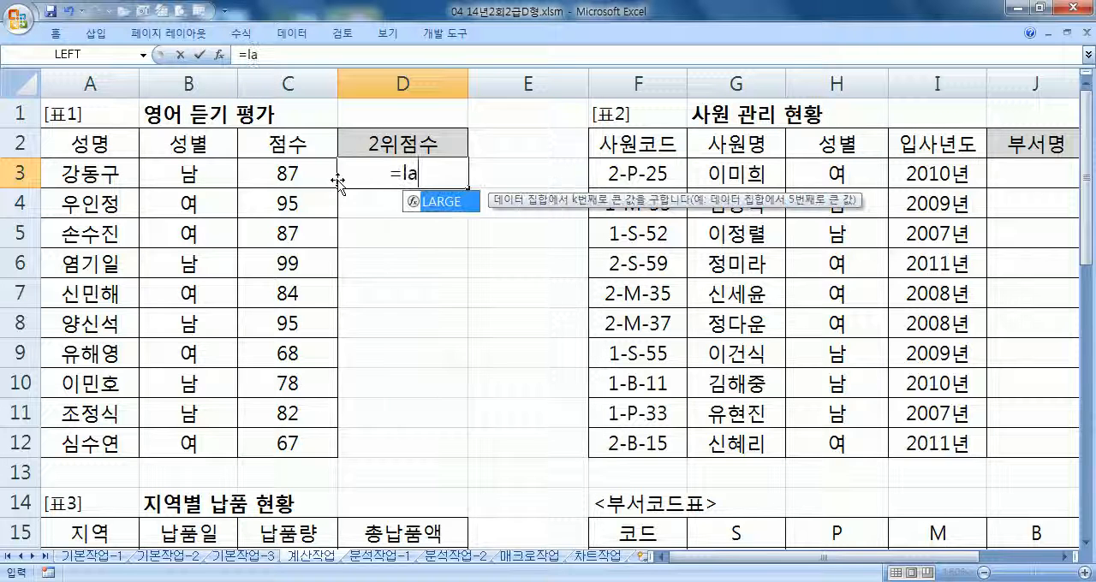
pyautogui.press('Tab')
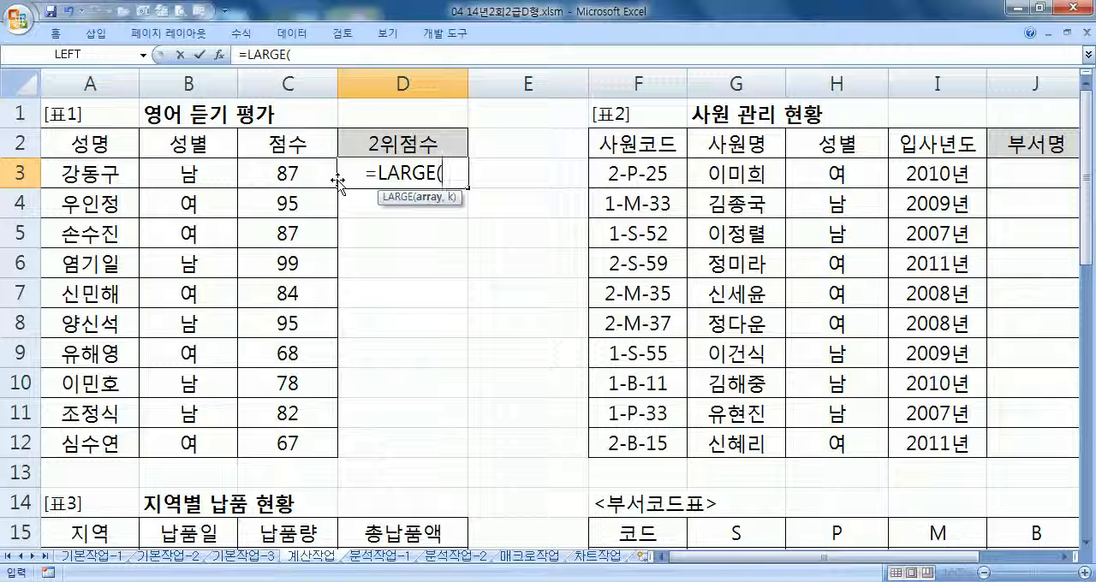
pyautogui.moveTo(289, 174); pyautogui.dragTo(276, 435)
pyautogui.write(',2)')
pyautogui.press('Return')
# Append &"점" to the LARGE formula in D3
pyautogui.press('Up')
pyautogui.press('F2')
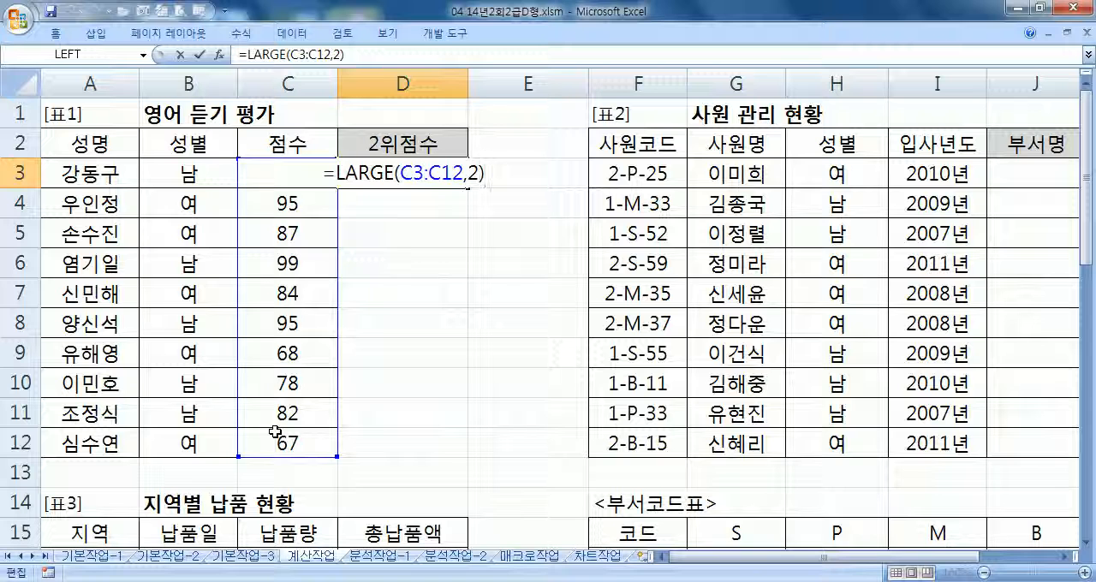
pyautogui.write('&"점"')
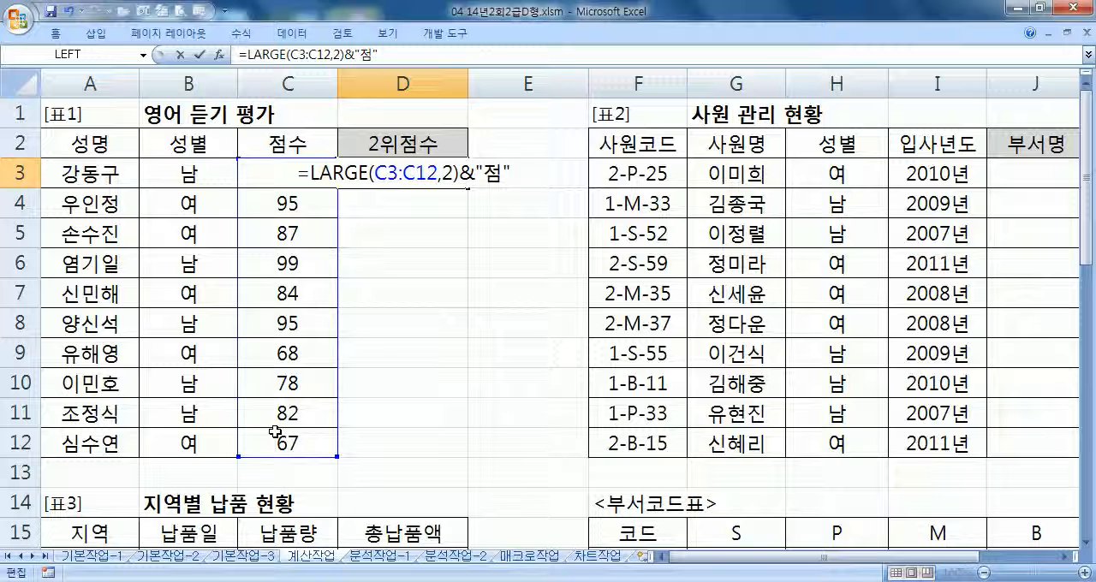
pyautogui.press('Return')
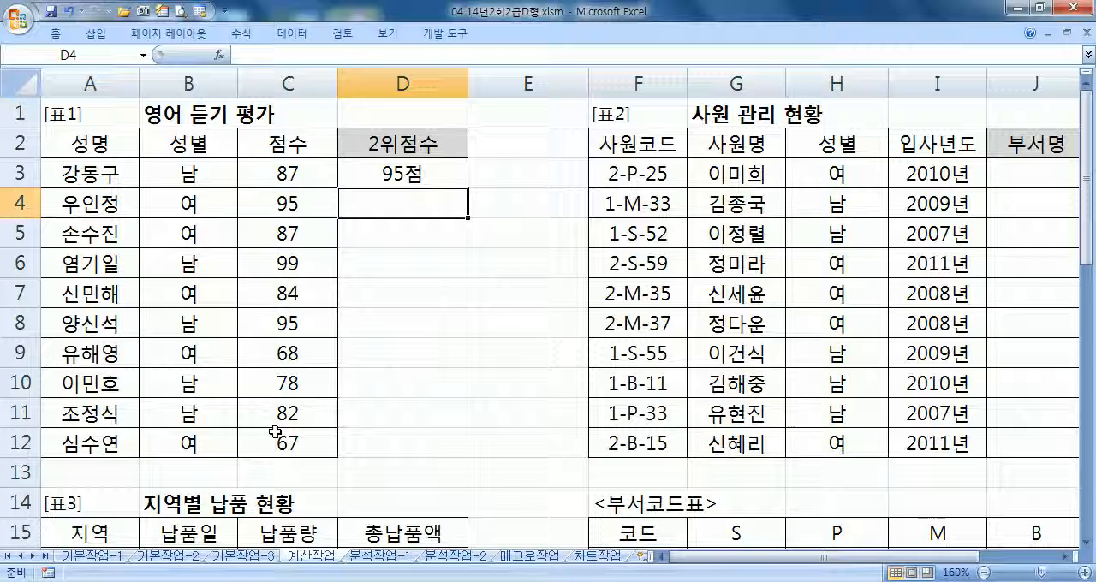
pyautogui.press('Up')
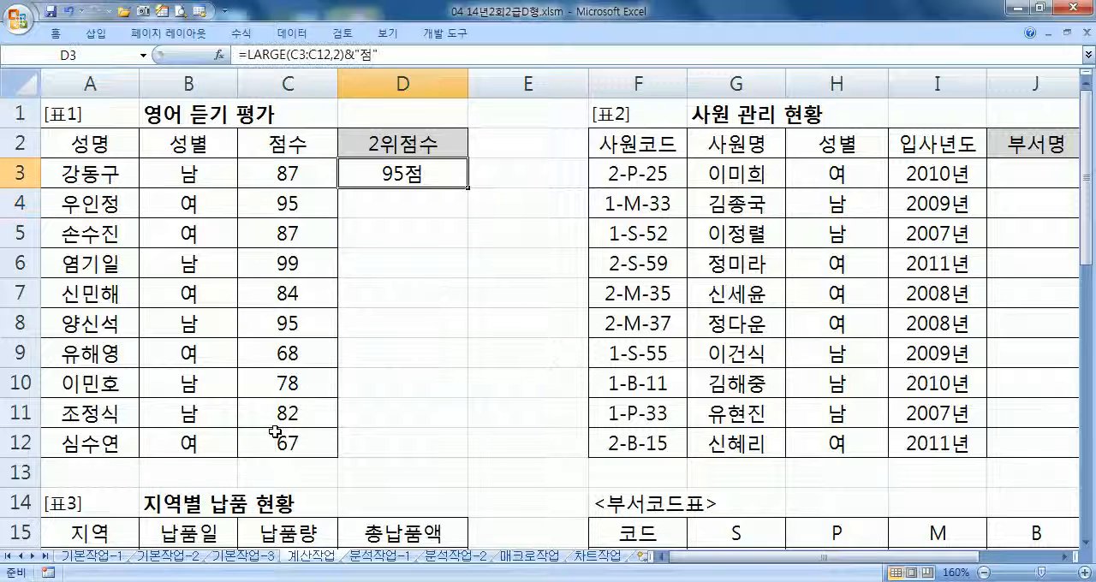
pyautogui.press('F2')
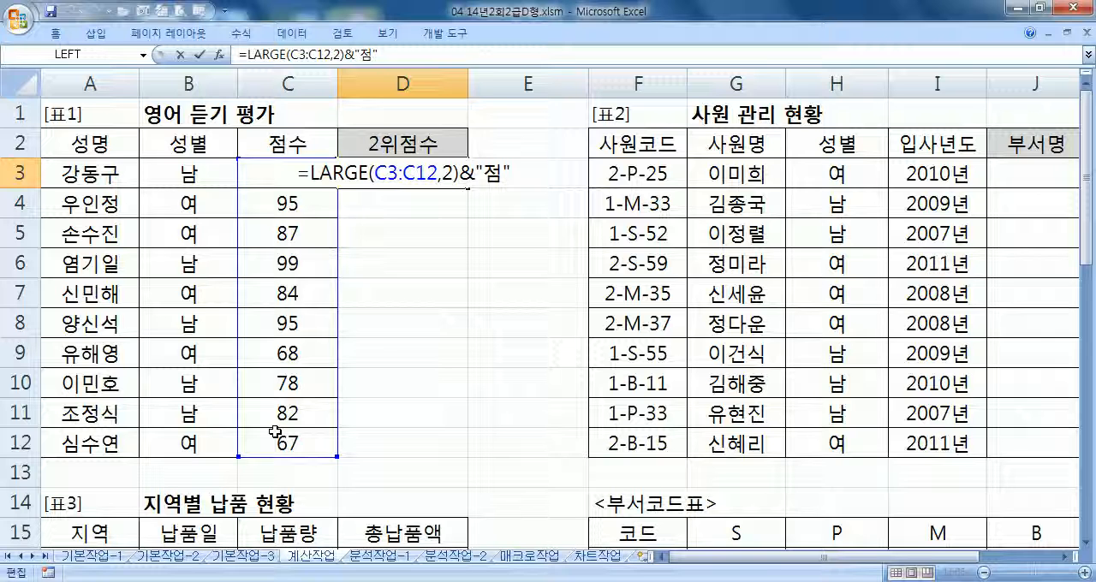
pyautogui.hotkey('ctrl', 'Return')
# Examine the empty 부서명 column of the 사원 관리 현황 table and the 부서코드표 range G15:J16
pyautogui.press('Right')
pyautogui.press('Right')
pyautogui.press('Right')
pyautogui.press('Right')
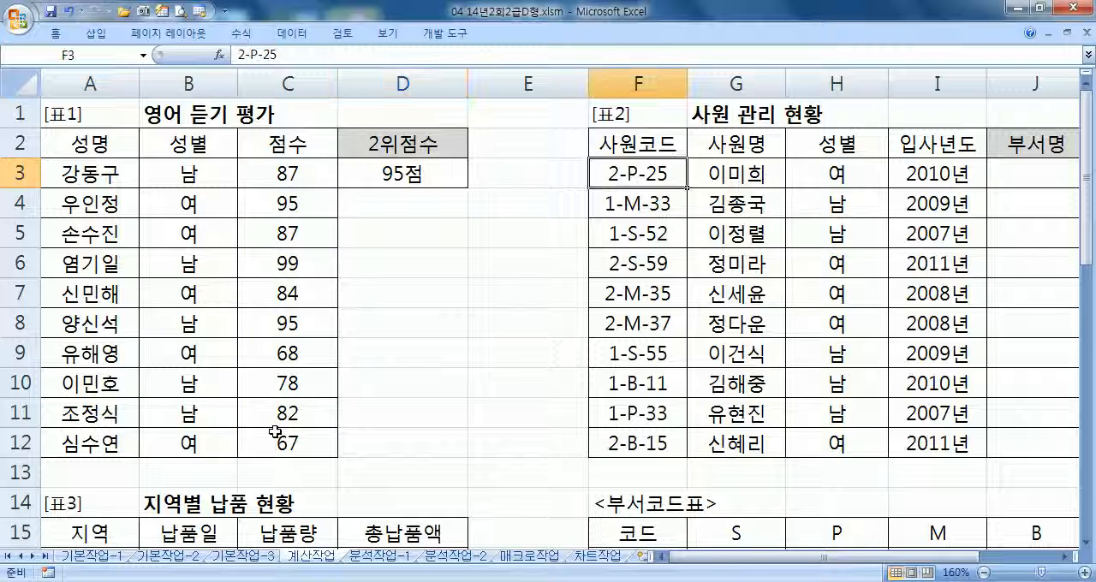
pyautogui.press('Right')
pyautogui.press('Right')
pyautogui.press('Right')
pyautogui.press('Left')
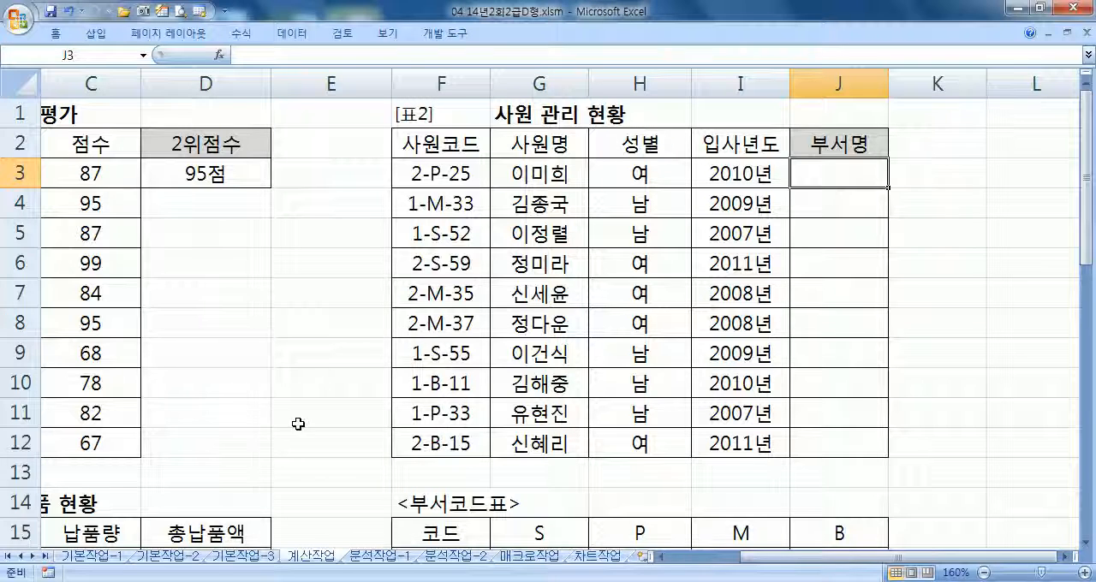
pyautogui.scroll(-3, 294, 420)
pyautogui.moveTo(534, 243); pyautogui.dragTo(848, 268)
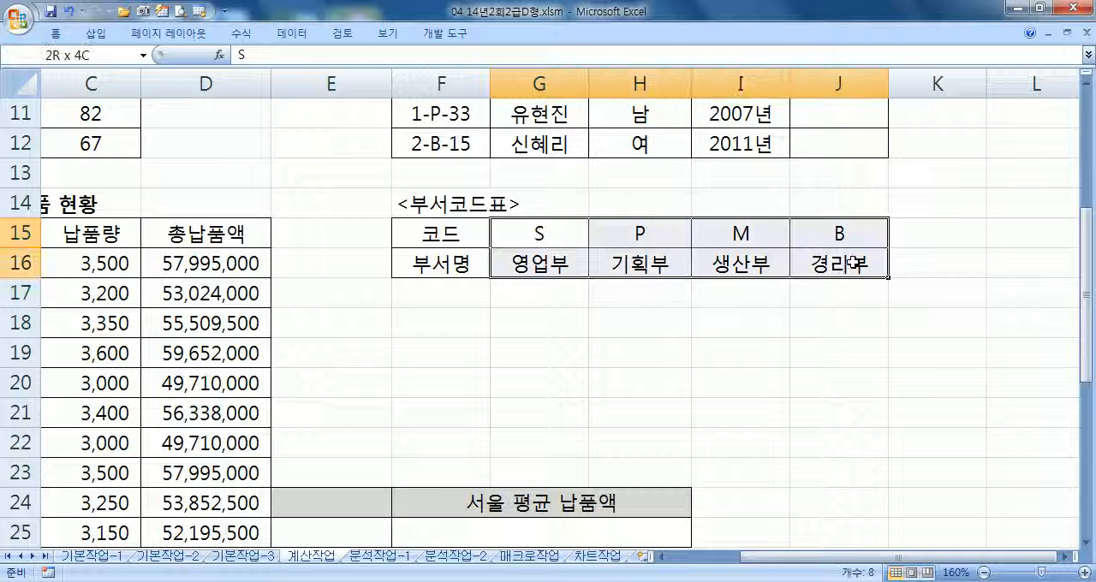
pyautogui.scroll(3, 832, 282)
pyautogui.click(825, 182)
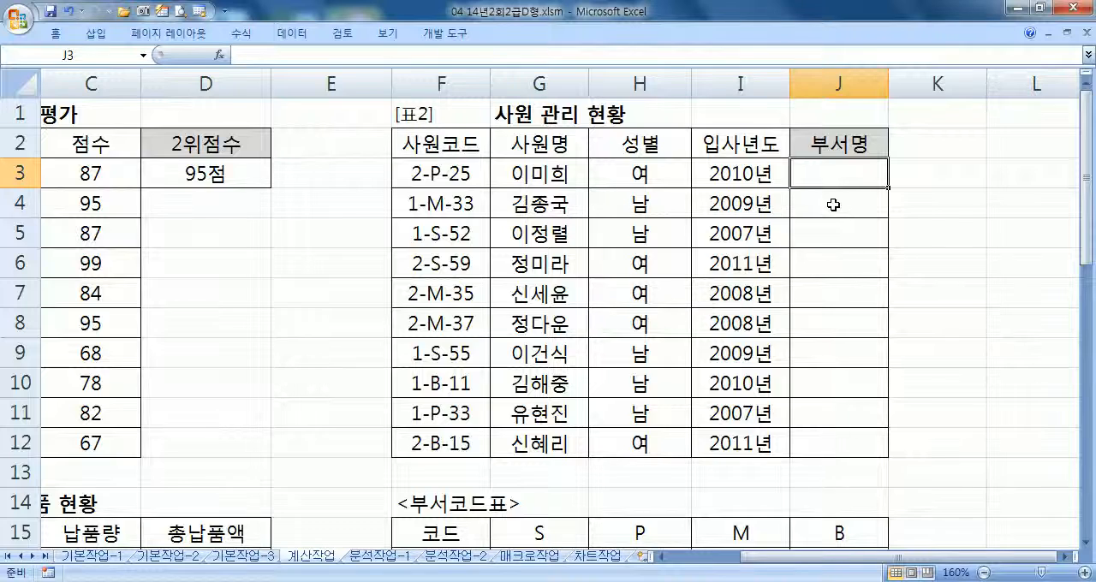
pyautogui.scroll(-1, 819, 213)
pyautogui.moveTo(984, 558); pyautogui.dragTo(1053, 569)
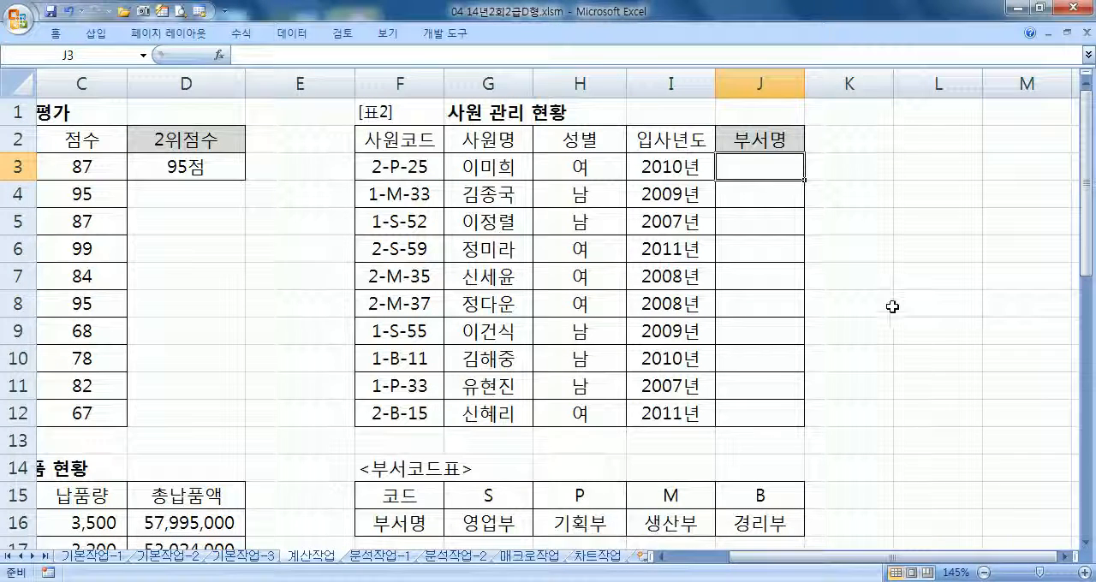
# Begin an HLOOKUP formula in J3 with MID(F3,3,1) as the lookup value
pyautogui.write('=ㅗ')
pyautogui.press('Hangul')
pyautogui.press('BackSpace')
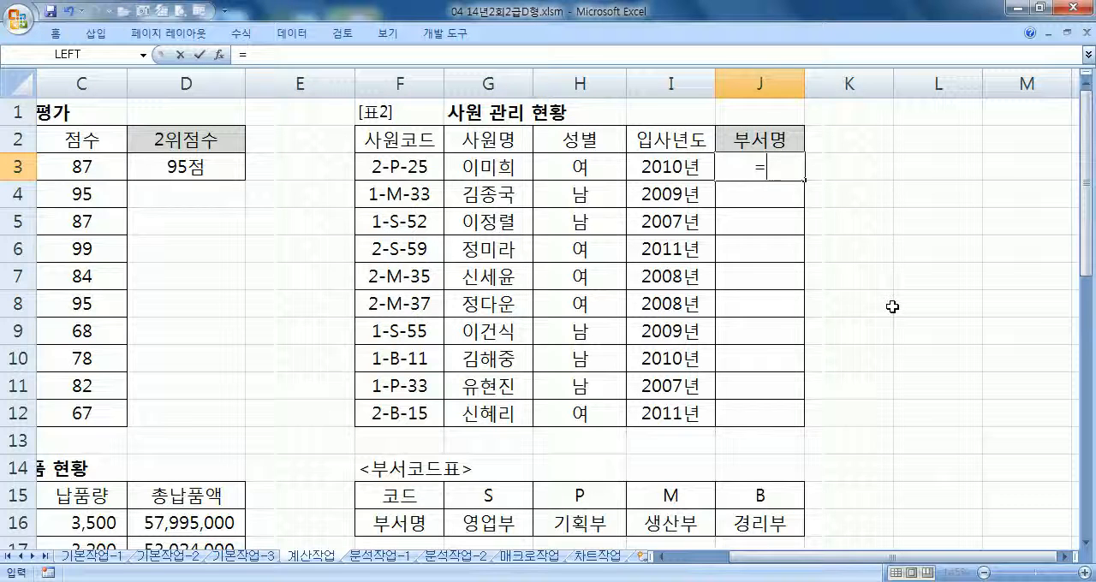
pyautogui.write('HLO')
pyautogui.press('Tab')
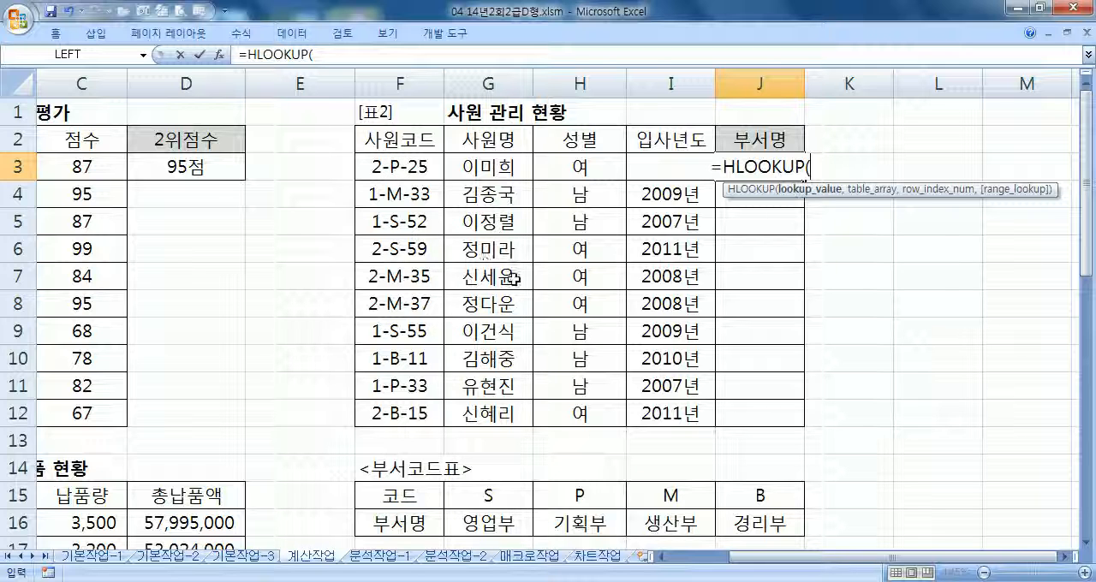
pyautogui.write('MID(F3,3,1),')
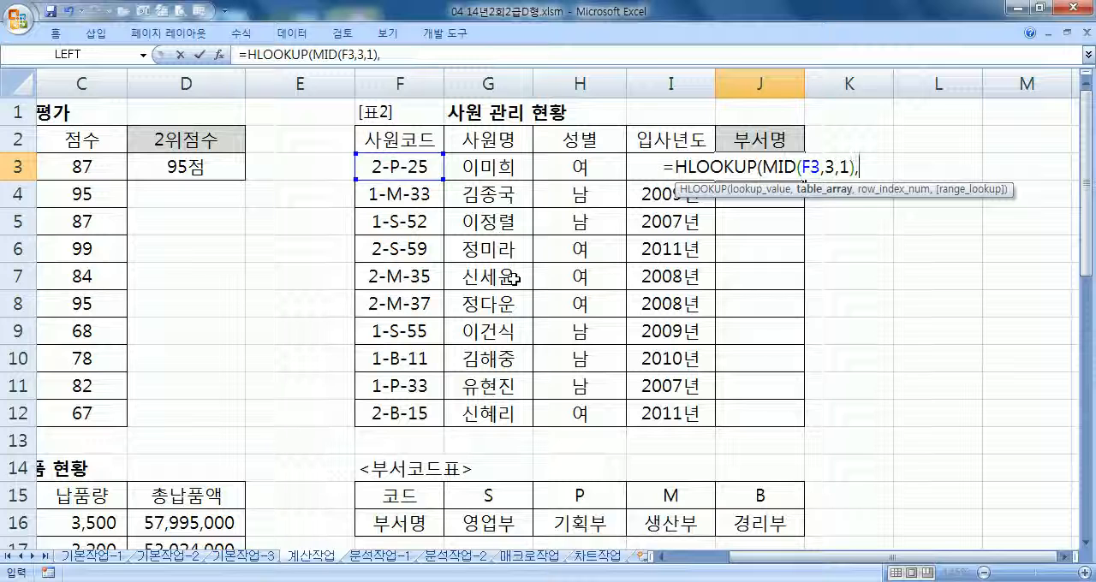
# Complete the HLOOKUP formula in J3 with the absolute range $G$15:$J$16, row index 2 and FALSE
pyautogui.moveTo(475, 499); pyautogui.dragTo(760, 524)
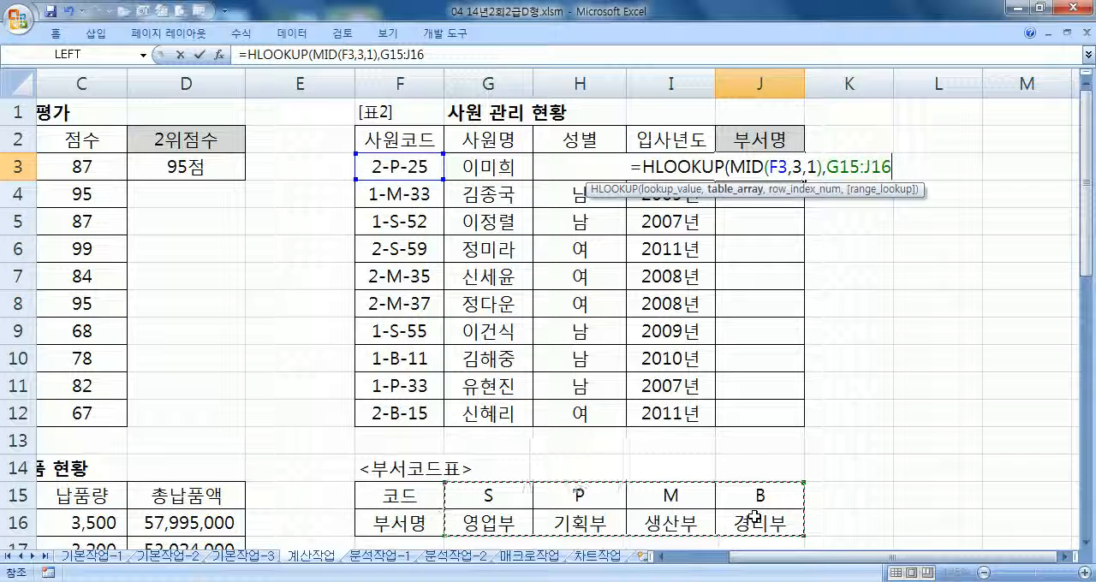
pyautogui.press('F4')
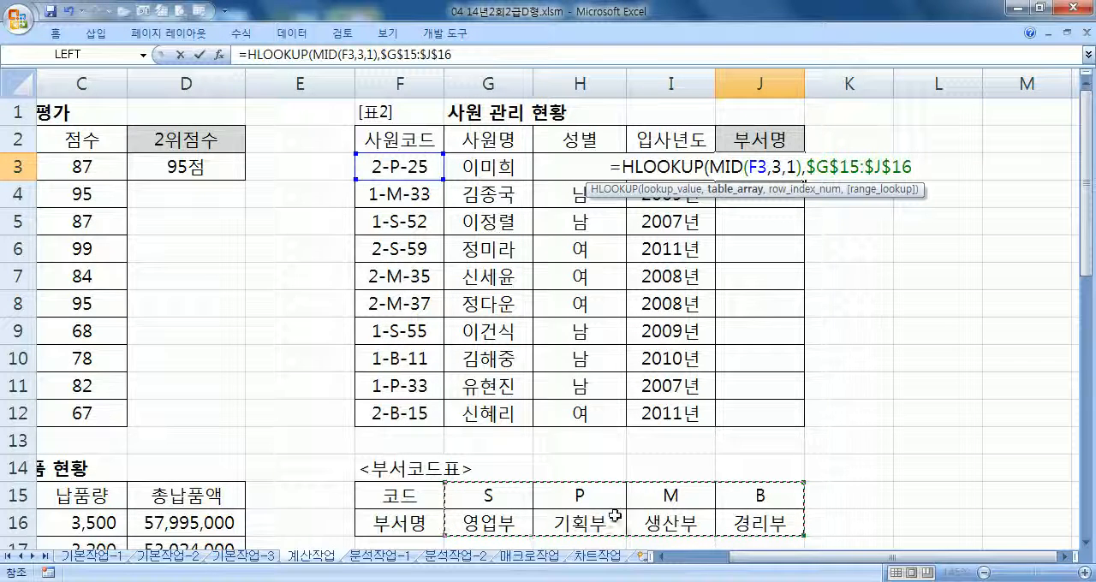
pyautogui.write(',')
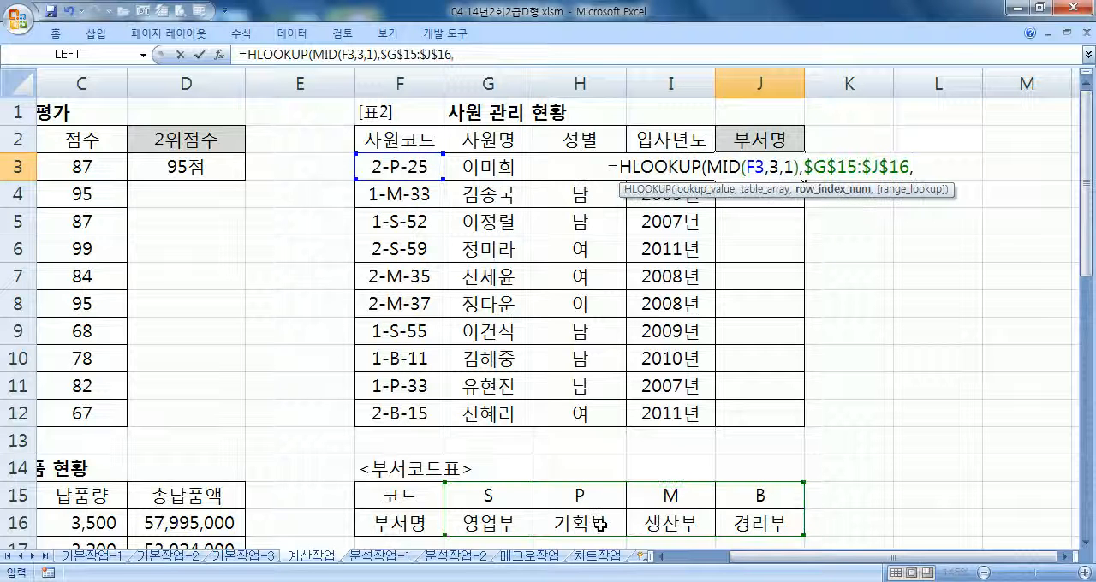
pyautogui.write('2,')
pyautogui.doubleClick(989, 229)
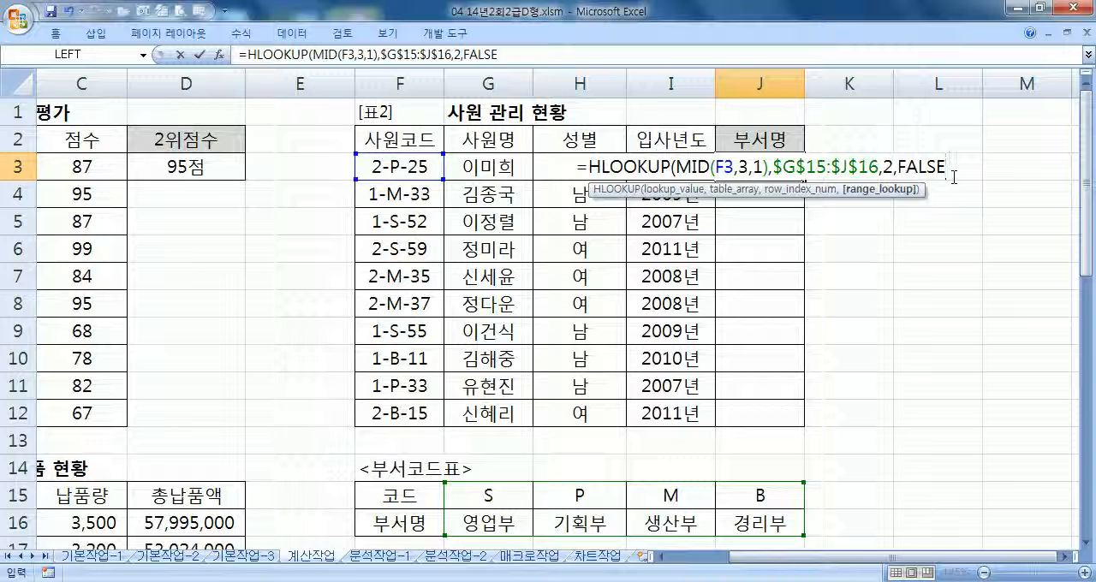
pyautogui.write(')')
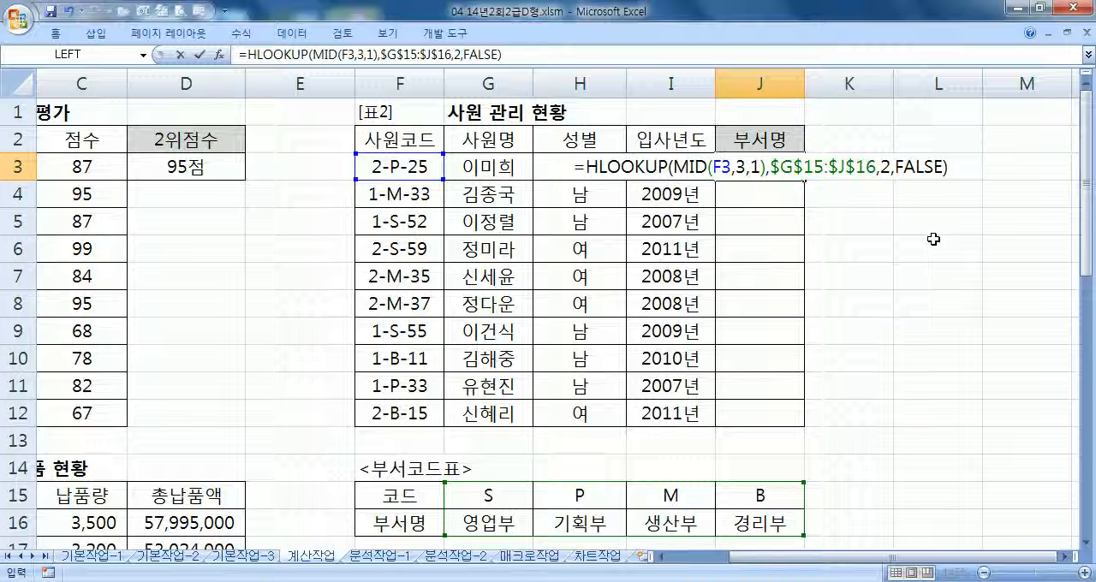
pyautogui.press('Return')
# Fill the J3 department-name formula down the 부서명 column through J12
pyautogui.click(796, 171)
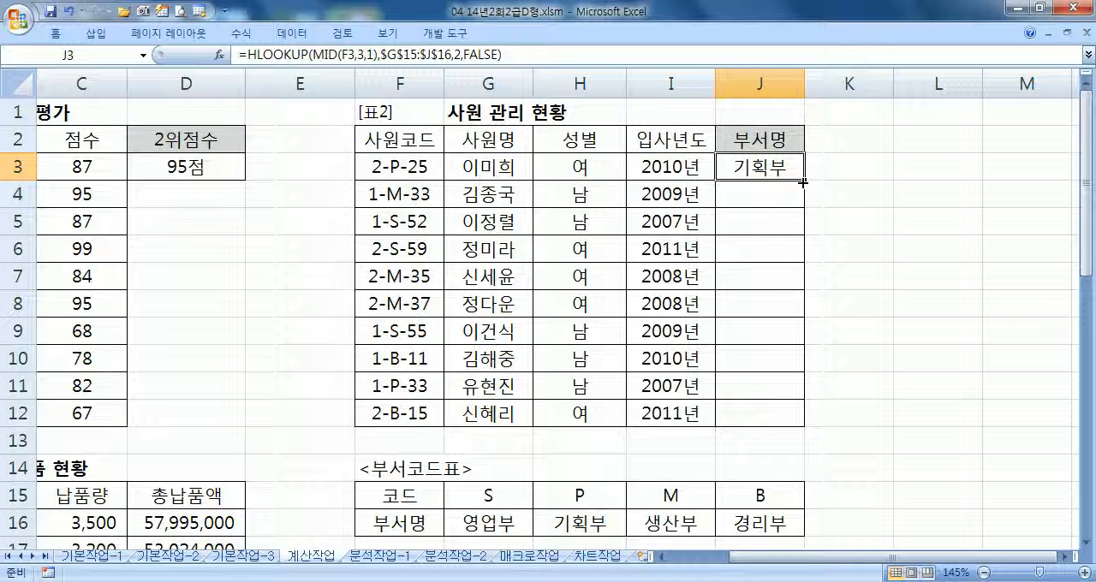
pyautogui.doubleClick(803, 181)
pyautogui.click(775, 176)
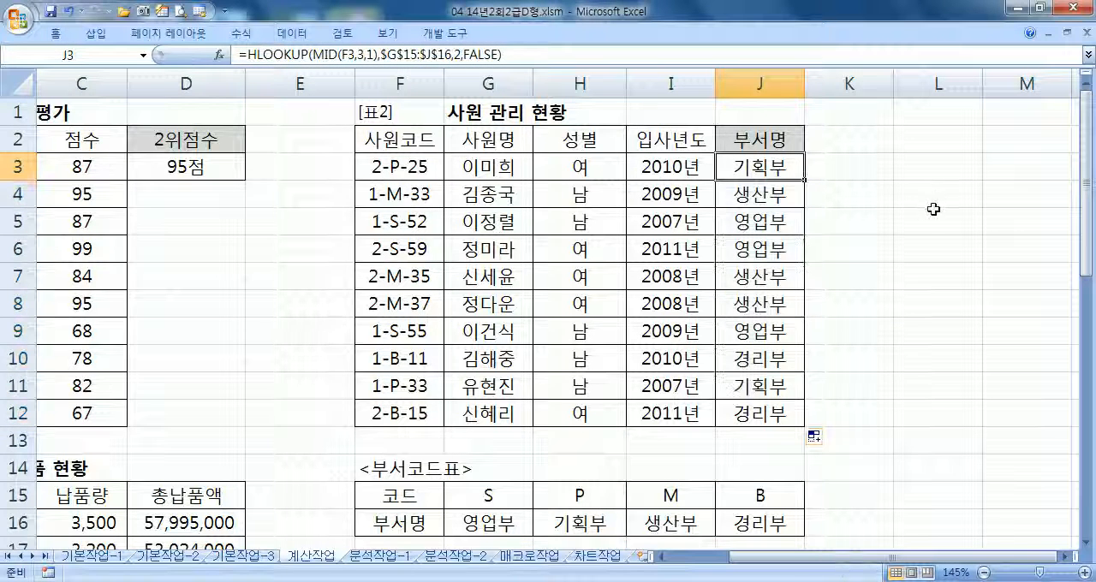
# Review the HLOOKUP formula in J3 and examine the 지역별 납품 현황 table with its 서울 평균 납품액 cell
pyautogui.press('F2')
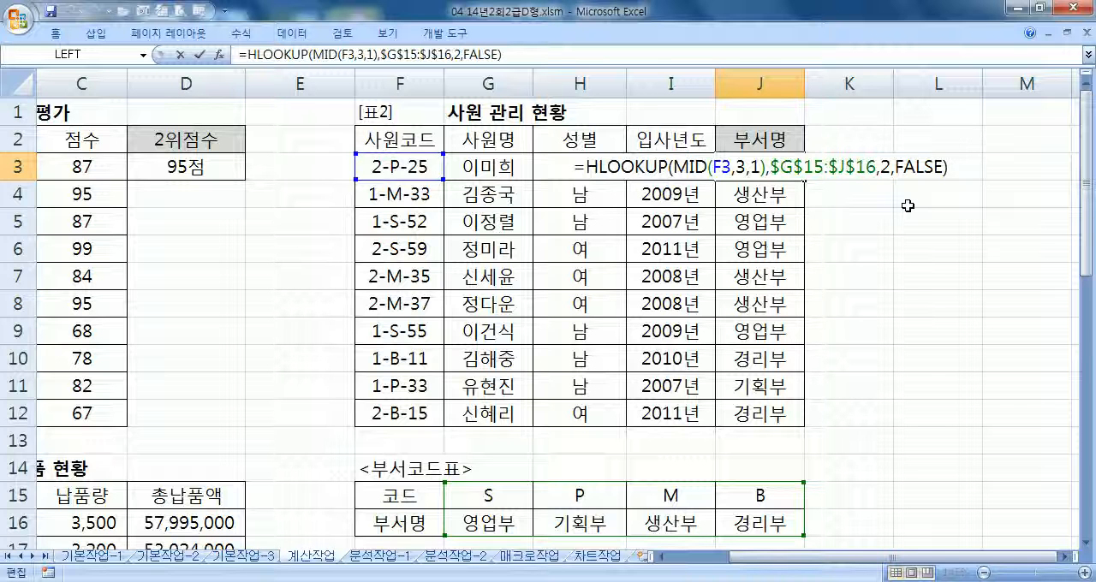
pyautogui.press('Return')
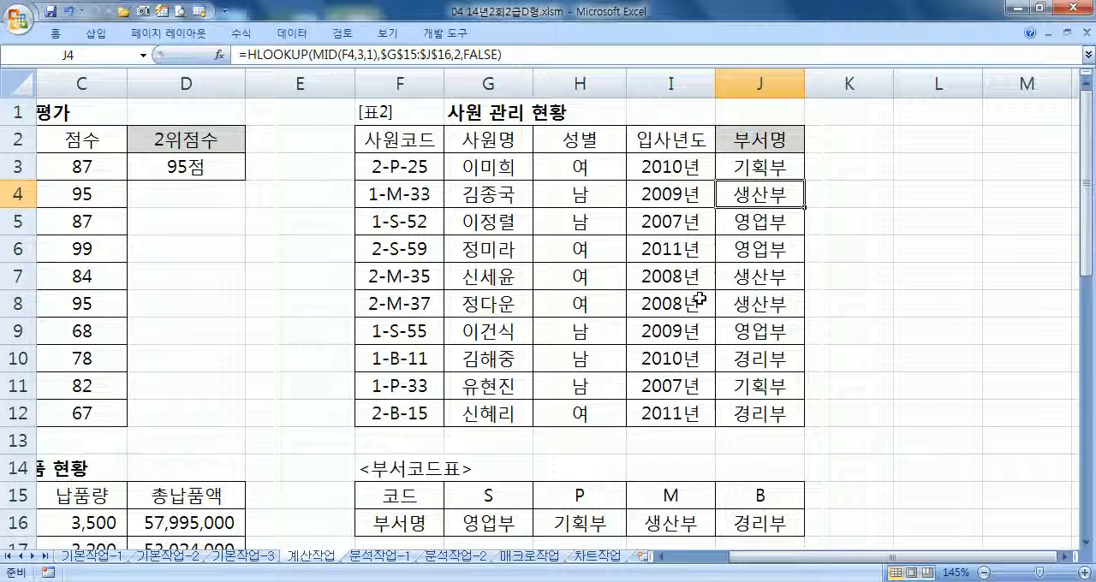
pyautogui.scroll(-3, 697, 301)
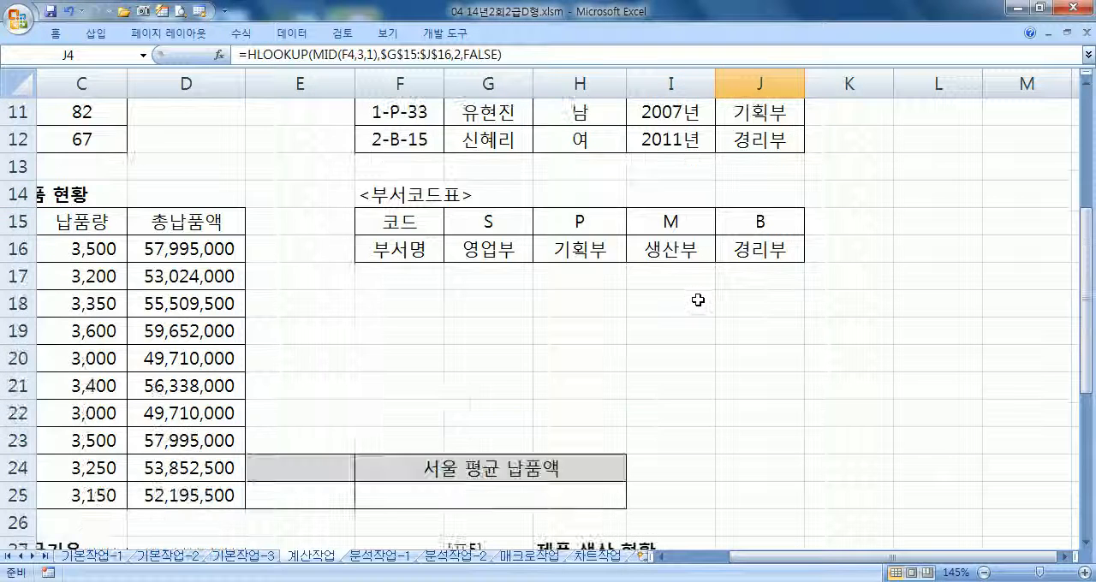
pyautogui.press('Home')
pyautogui.scroll(-3, 513, 311)
pyautogui.scroll(-2, 514, 312)
pyautogui.scroll(2, 508, 310)
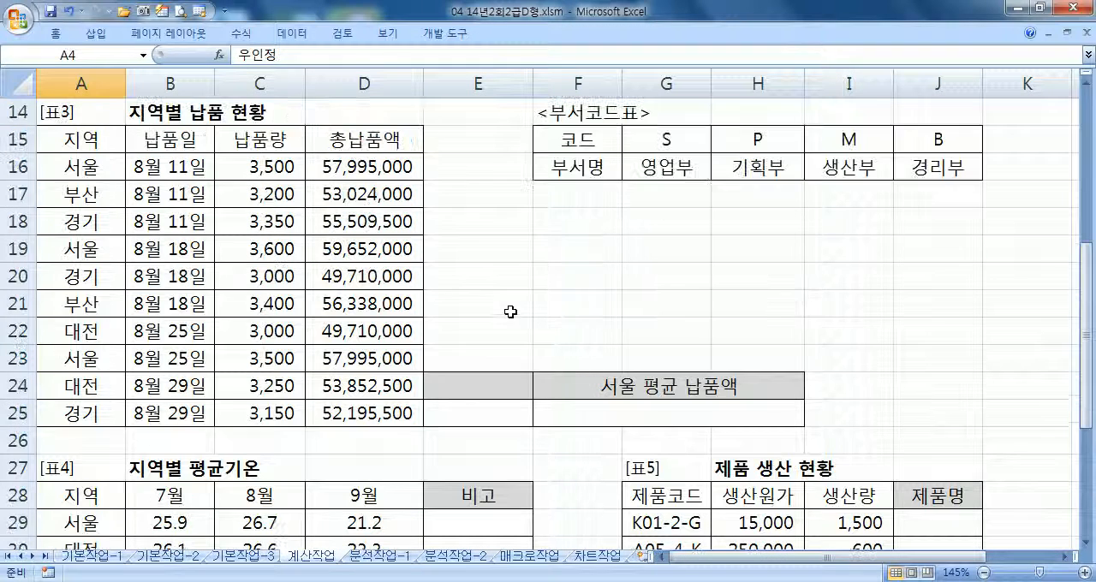
pyautogui.click(586, 412)
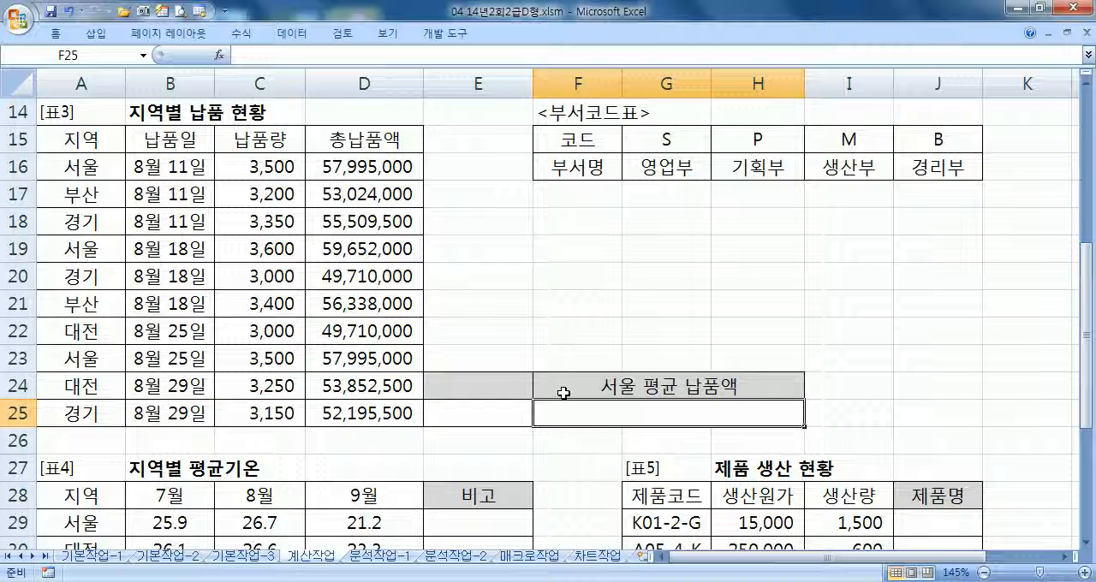
# Enter the criteria header 지역 in E24 and the condition 서울 in E25, matching the 지역 column of the 지역별 납품 현황 table
pyautogui.click(479, 381)
pyautogui.moveTo(534, 392); pyautogui.dragTo(589, 392)
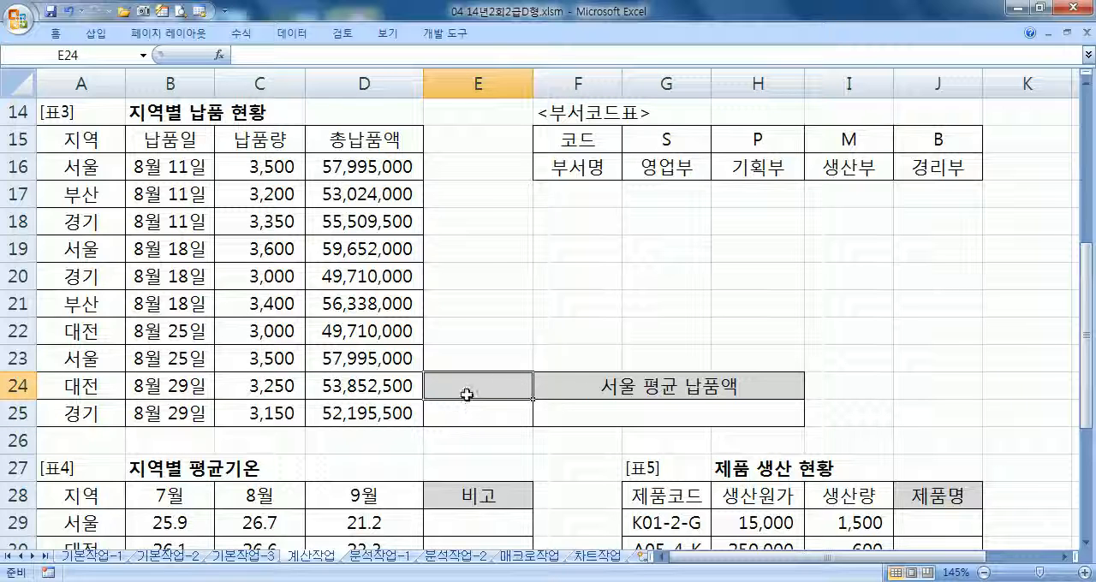
pyautogui.write('WLDUR')
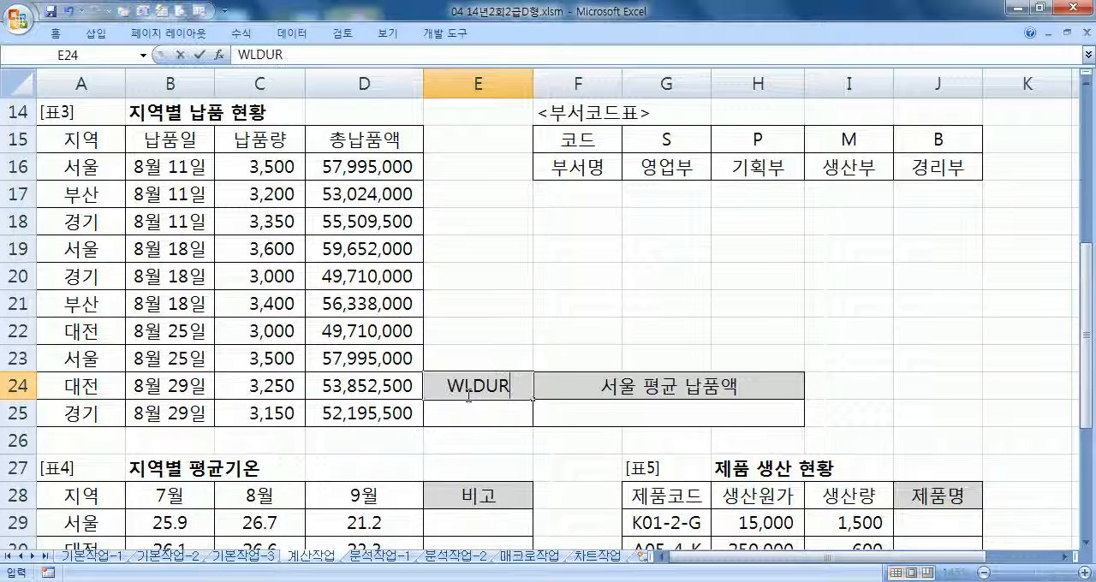
pyautogui.press('Escape')
pyautogui.write('지역')
pyautogui.press('Return')
pyautogui.write('서울')
pyautogui.press('Return')
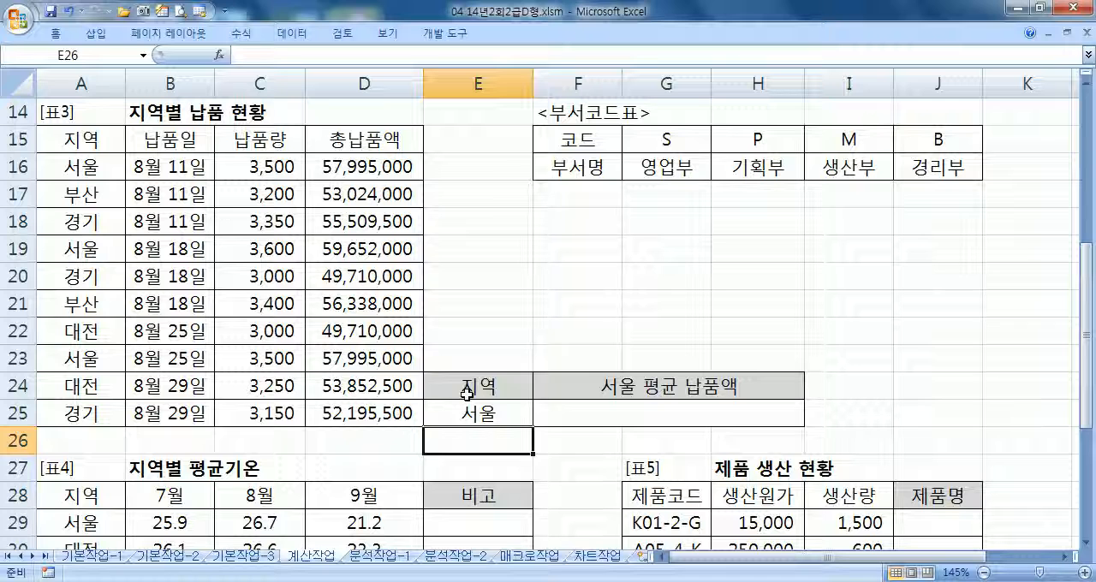
pyautogui.moveTo(68, 139); pyautogui.dragTo(77, 166)
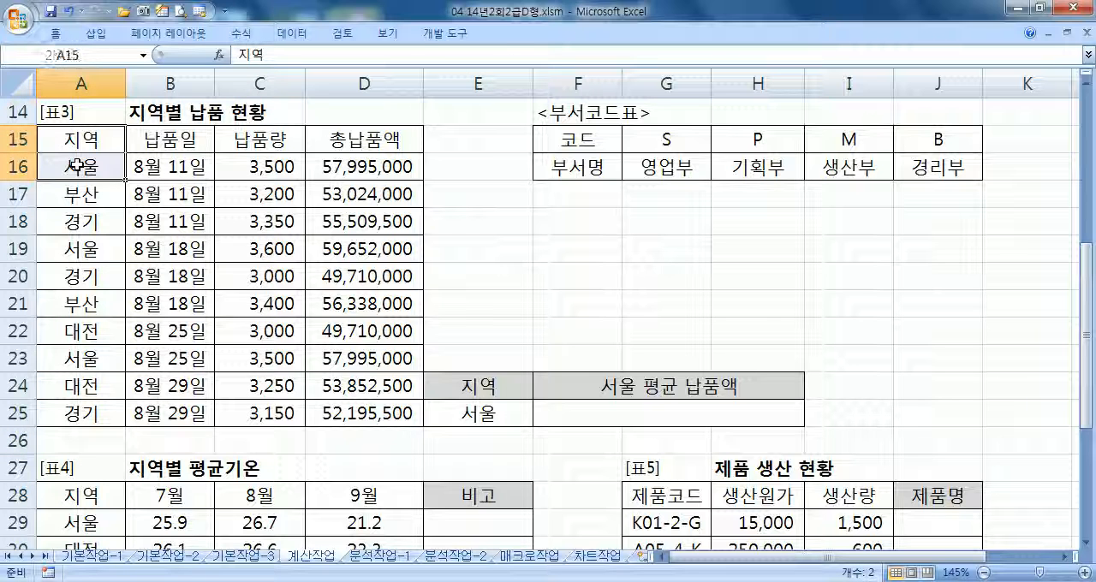
pyautogui.click(466, 386)
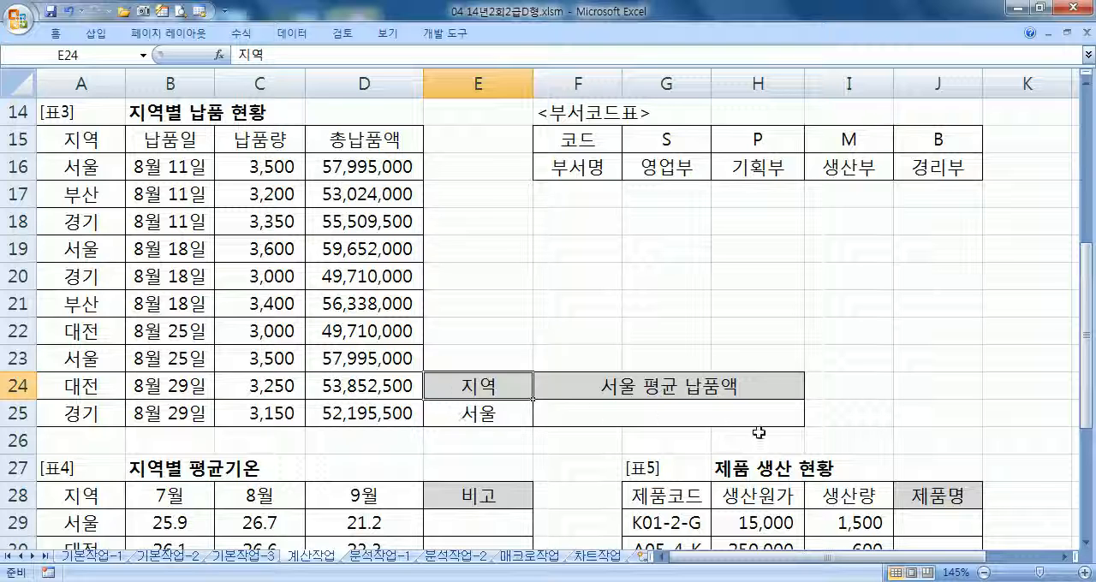
# Begin a ROUNDUP formula with a nested DAVERAGE function in the 서울 평균 납품액 cell F25
pyautogui.click(694, 420)
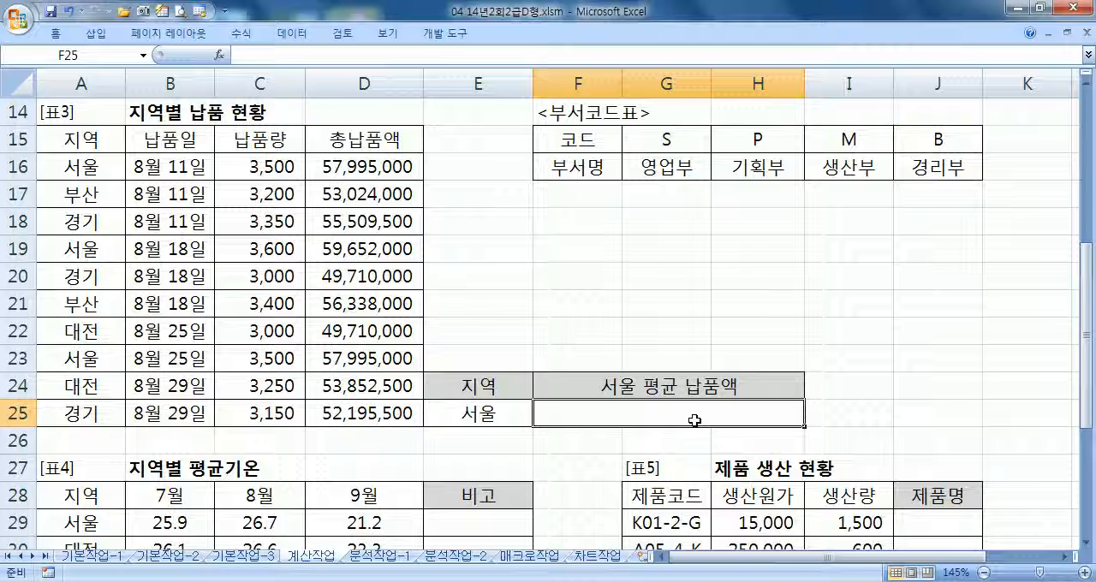
pyautogui.write('=ROU')
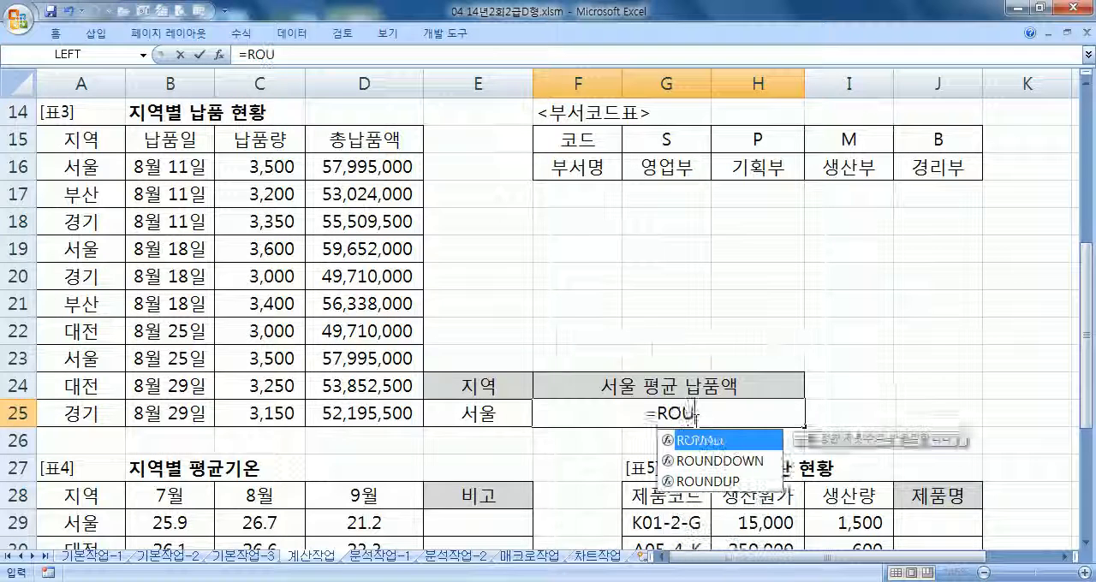
pyautogui.write('NDU')
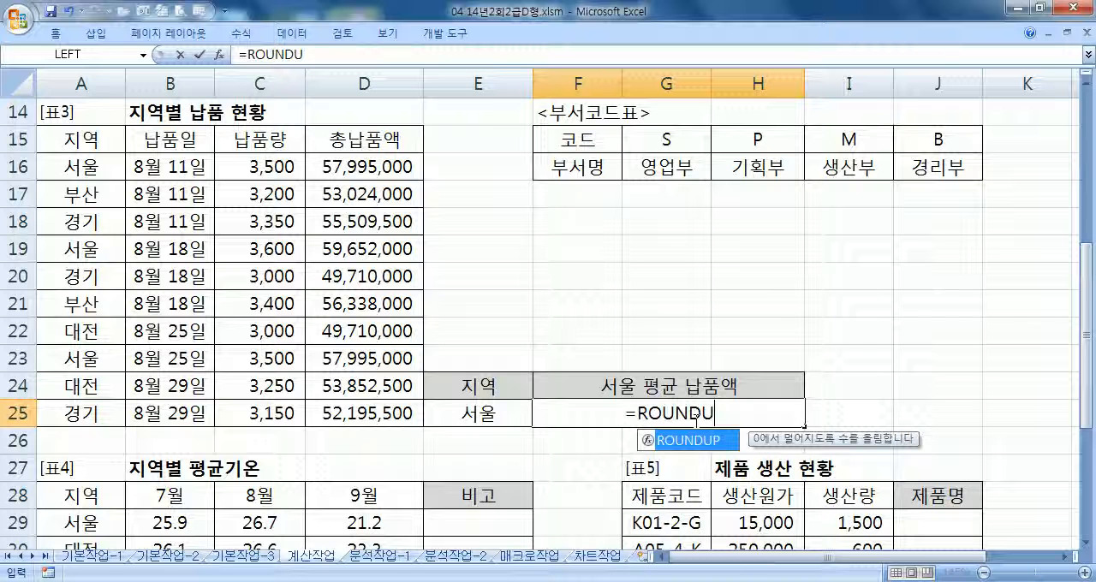
pyautogui.write('P(DAVE')
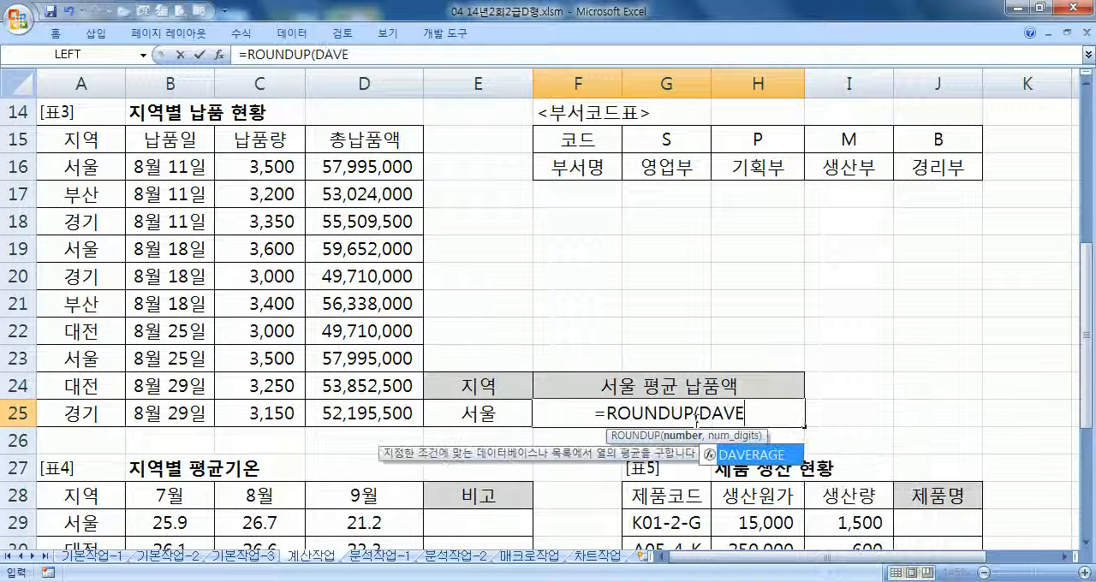
pyautogui.press('Tab')
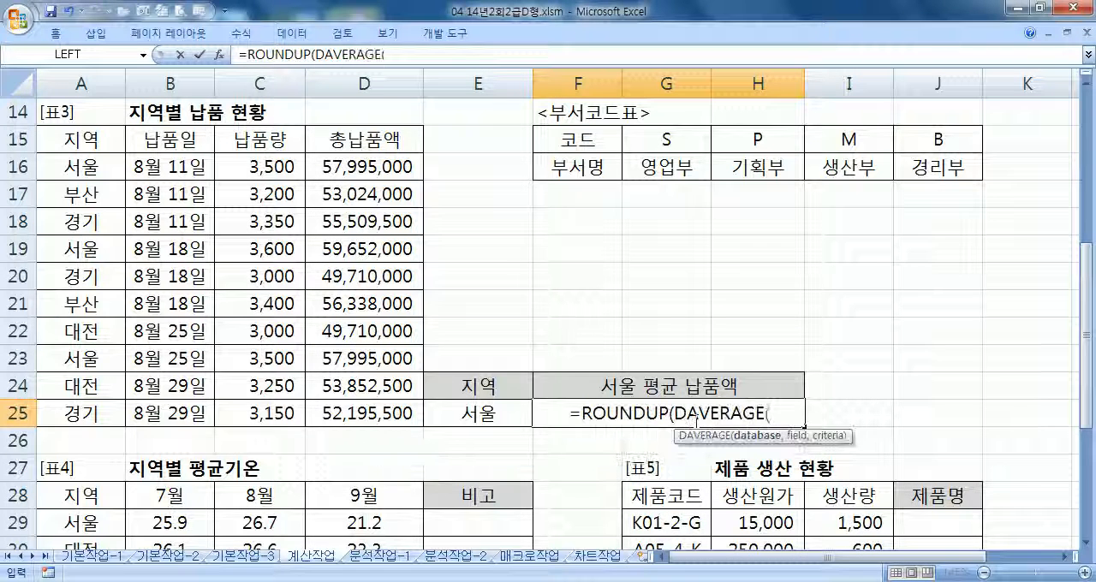
pyautogui.scroll(3, 568, 420)
pyautogui.scroll(-2, 510, 386)
pyautogui.scroll(-2, 510, 386)
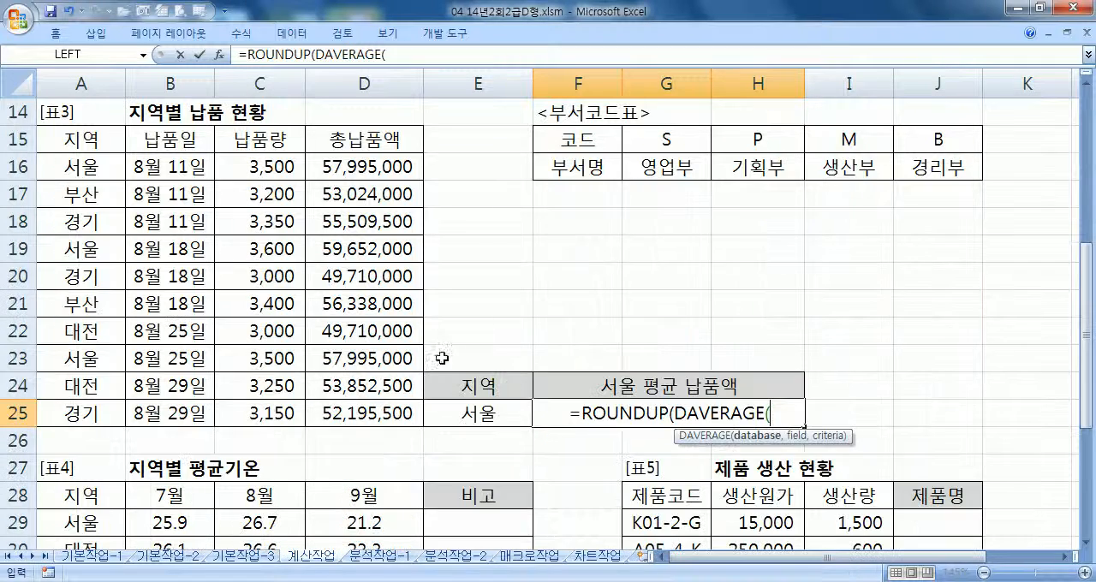
# Give the DAVERAGE function in F25 the database A15:D25, field D15 and criteria E24:E25
pyautogui.moveTo(67, 146); pyautogui.dragTo(374, 410)
pyautogui.write(',')
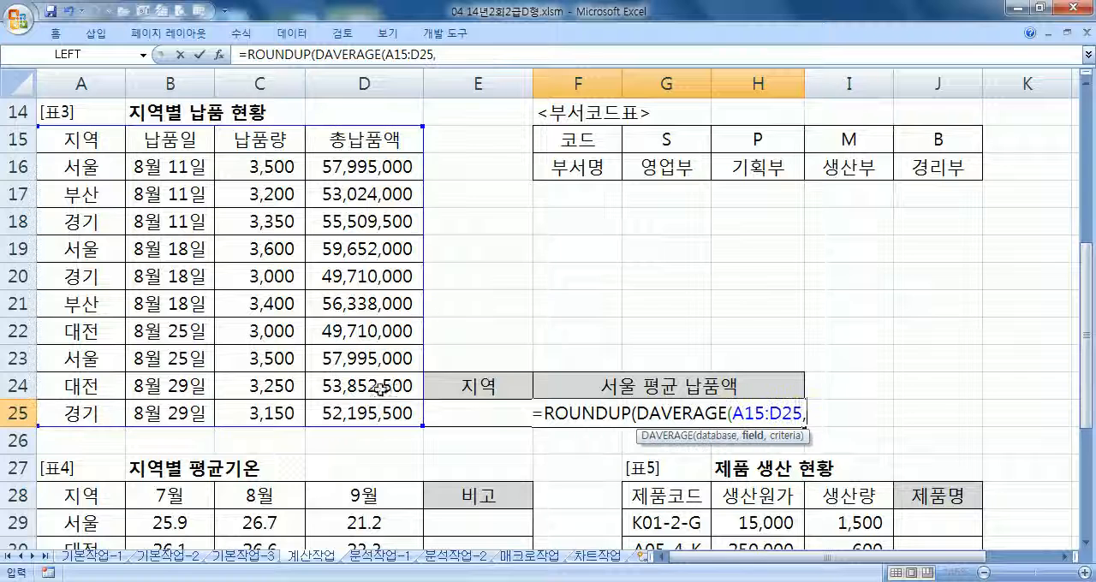
pyautogui.click(358, 144)
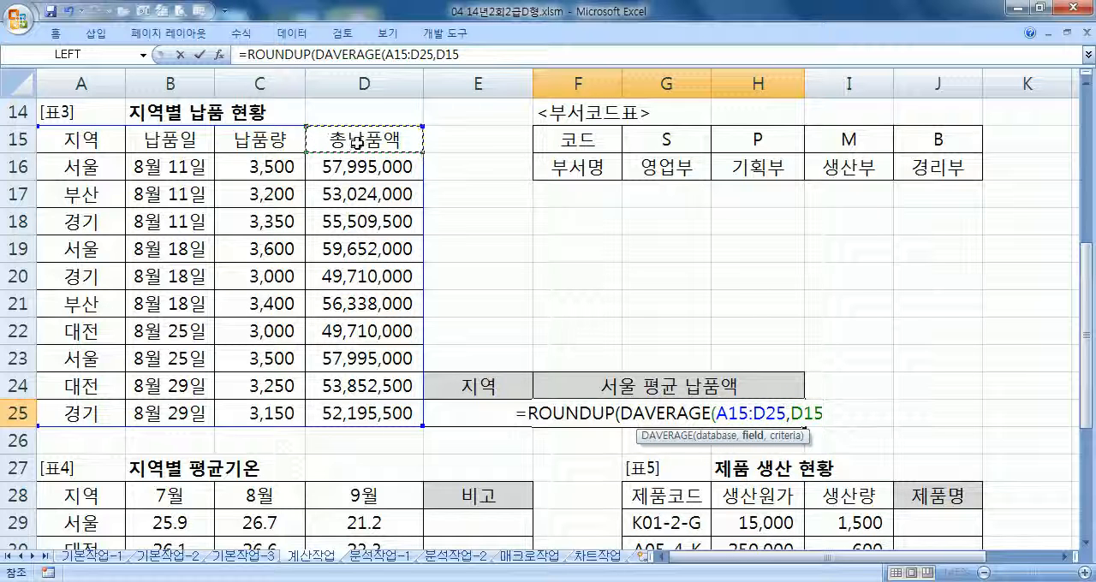
pyautogui.write(',')
pyautogui.moveTo(476, 382); pyautogui.dragTo(469, 419)
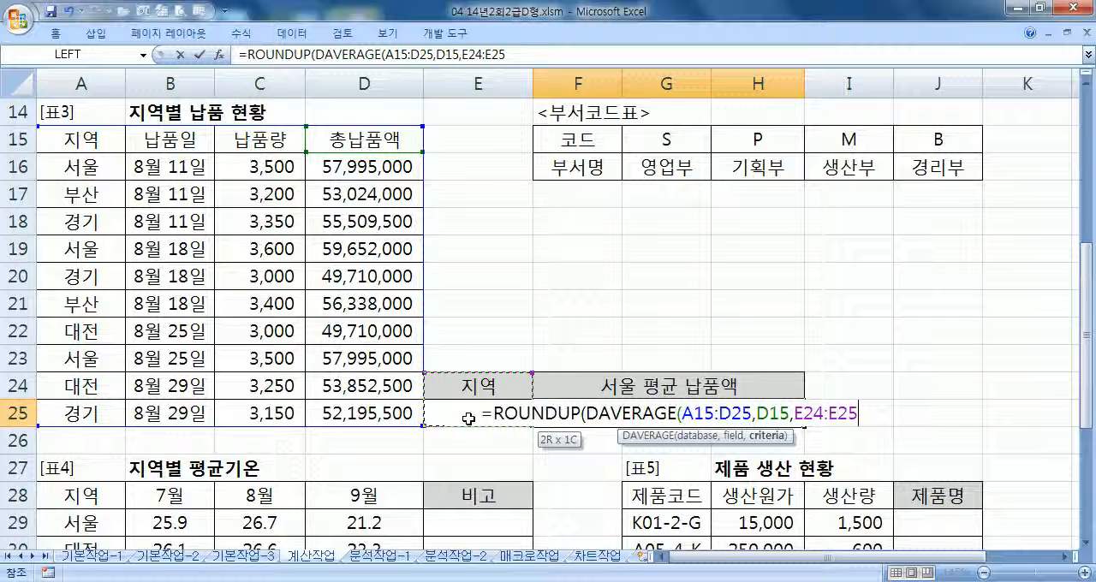
pyautogui.write(')')
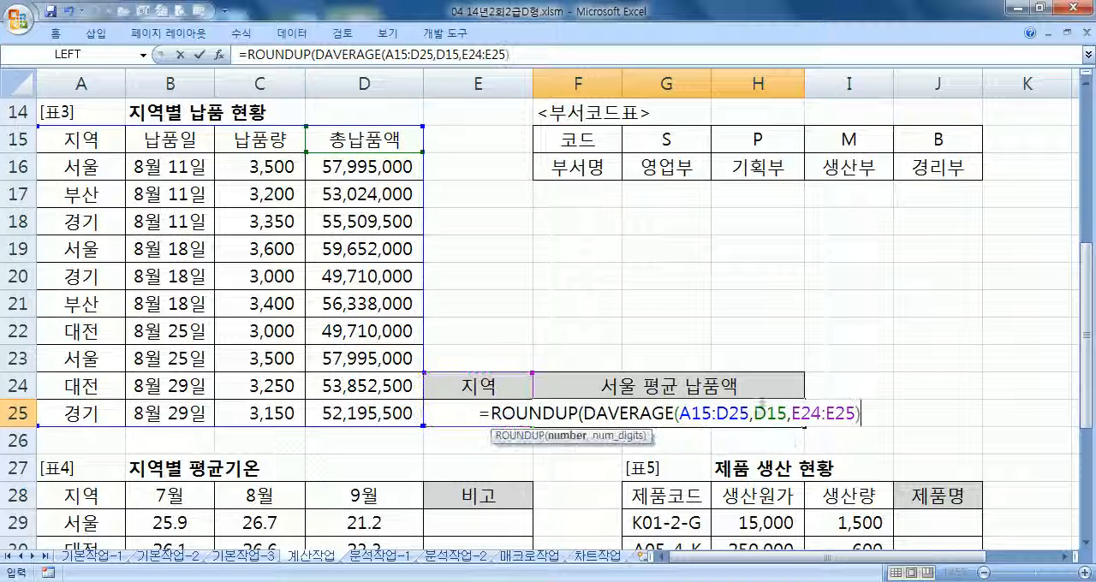
# Complete the ROUNDUP formula in F25 with -3 as the number of digits
pyautogui.moveTo(583, 414); pyautogui.dragTo(863, 414)
pyautogui.click(872, 419)
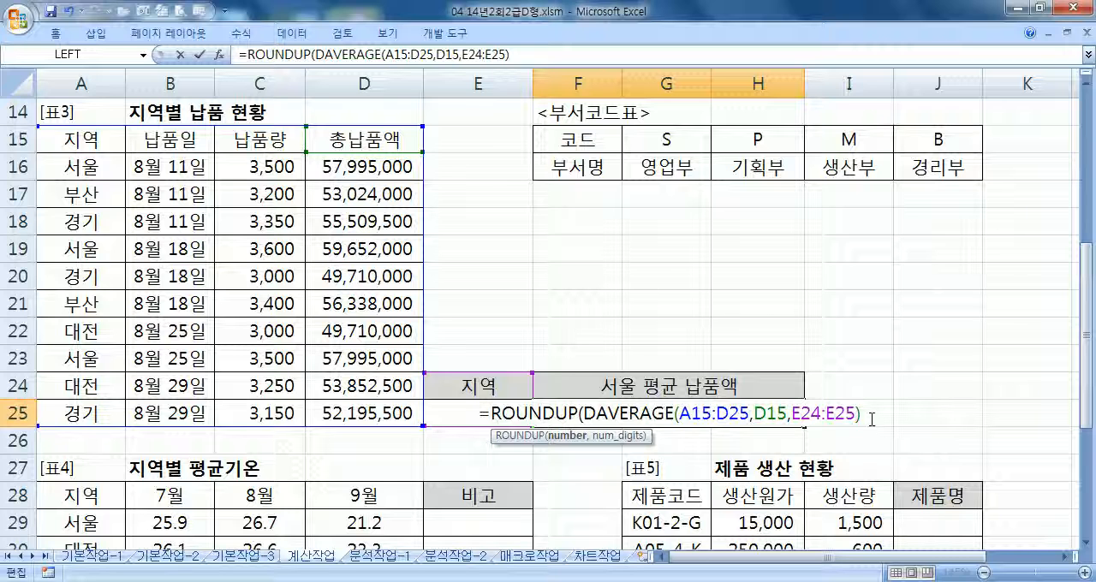
pyautogui.write(',-3')
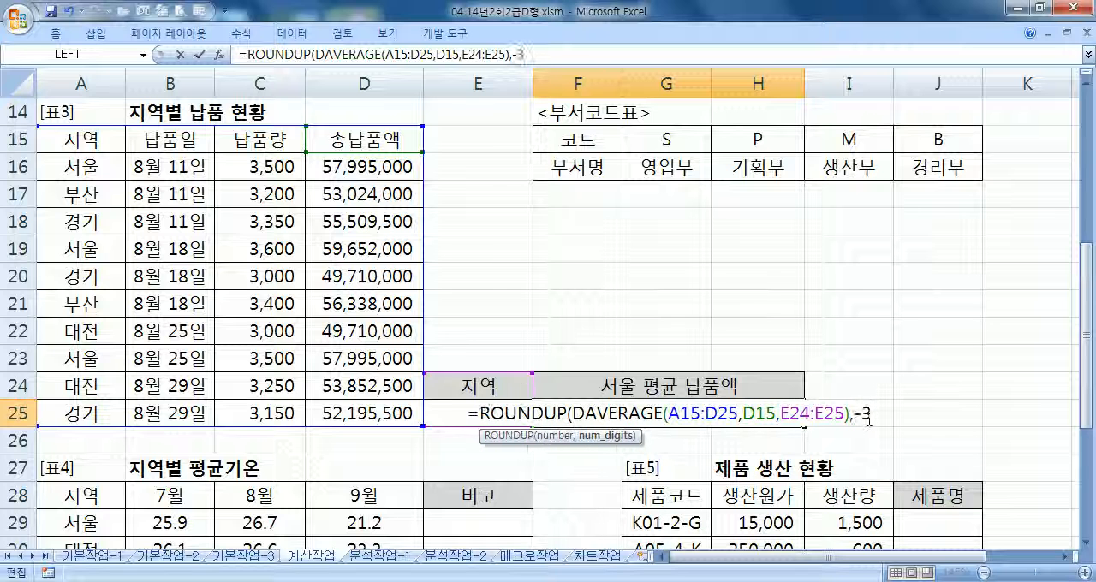
pyautogui.write(')')
pyautogui.press('Return')
pyautogui.click(777, 413)
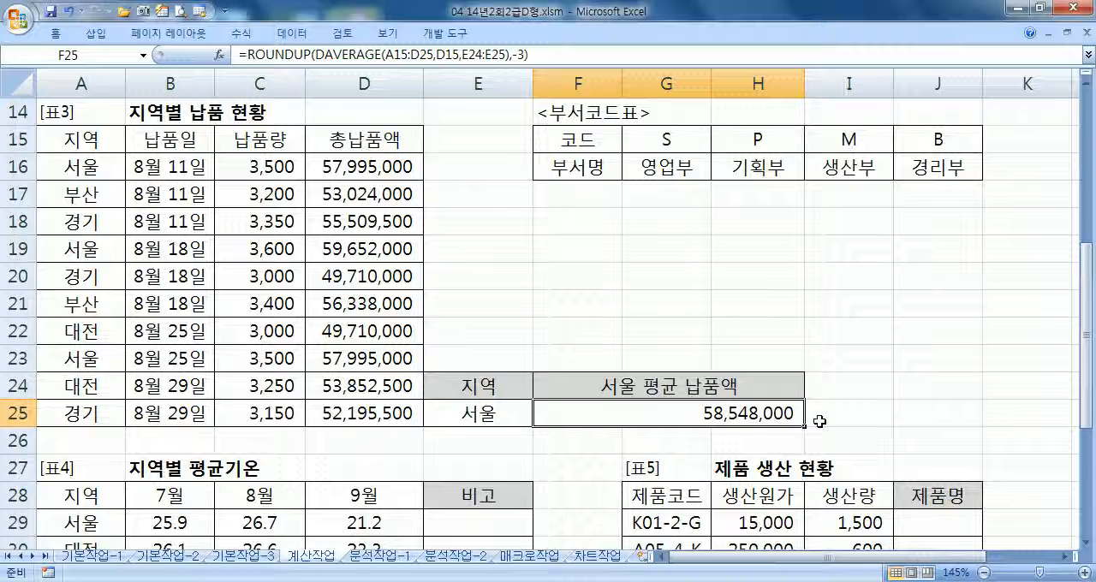
# Change the number of digits in the F25 ROUNDUP formula to -4
pyautogui.press('F2')
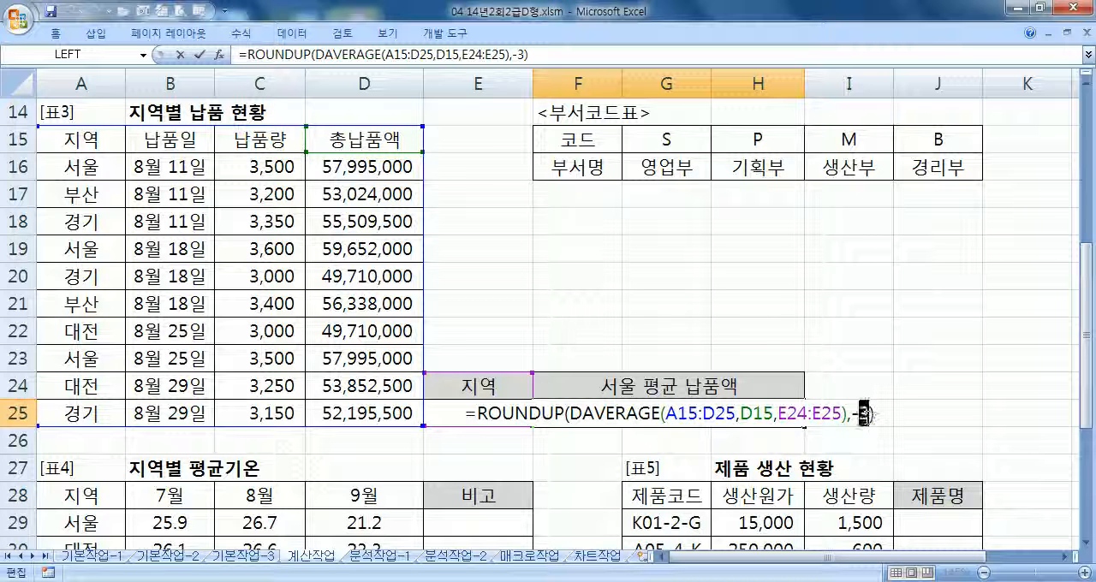
pyautogui.moveTo(859, 418); pyautogui.dragTo(871, 419)
pyautogui.write('4')
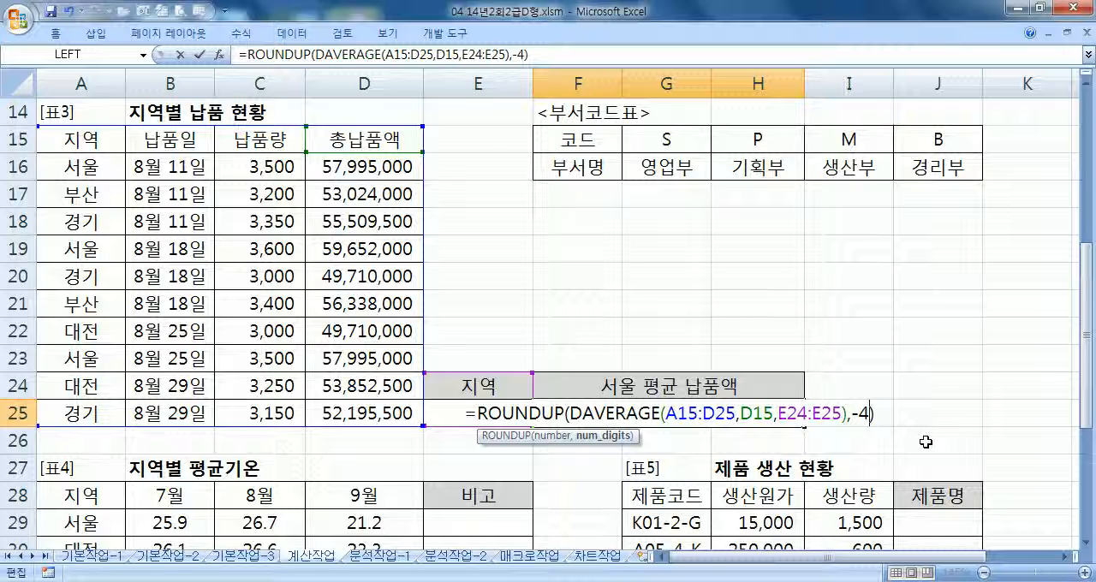
pyautogui.press('Return')
pyautogui.press('Up')
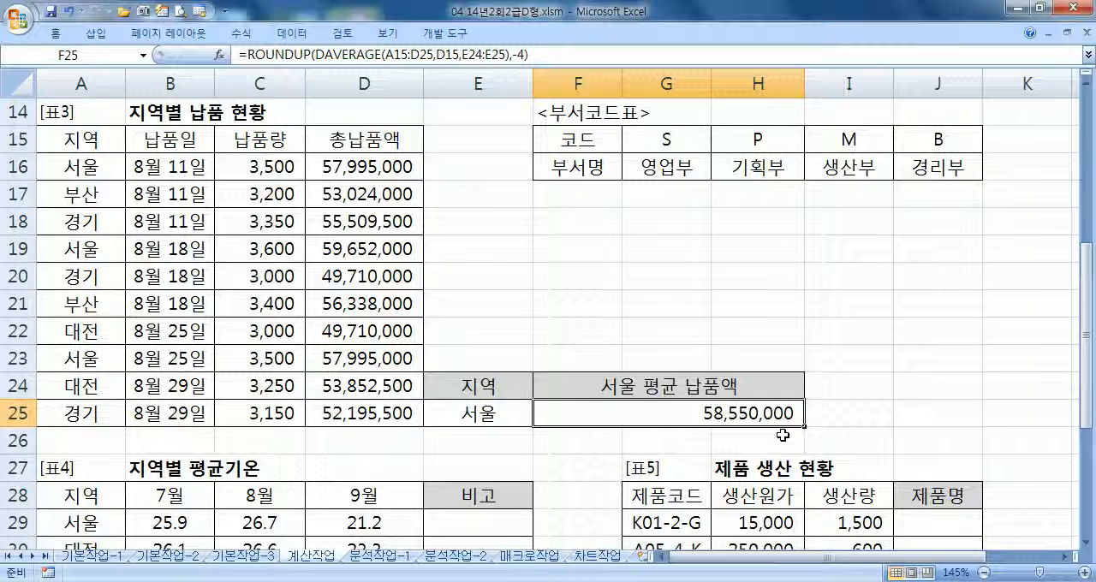
# Review the num_digits argument, the nested DAVERAGE and its field and criteria arguments in the F25 formula
pyautogui.press('F2')
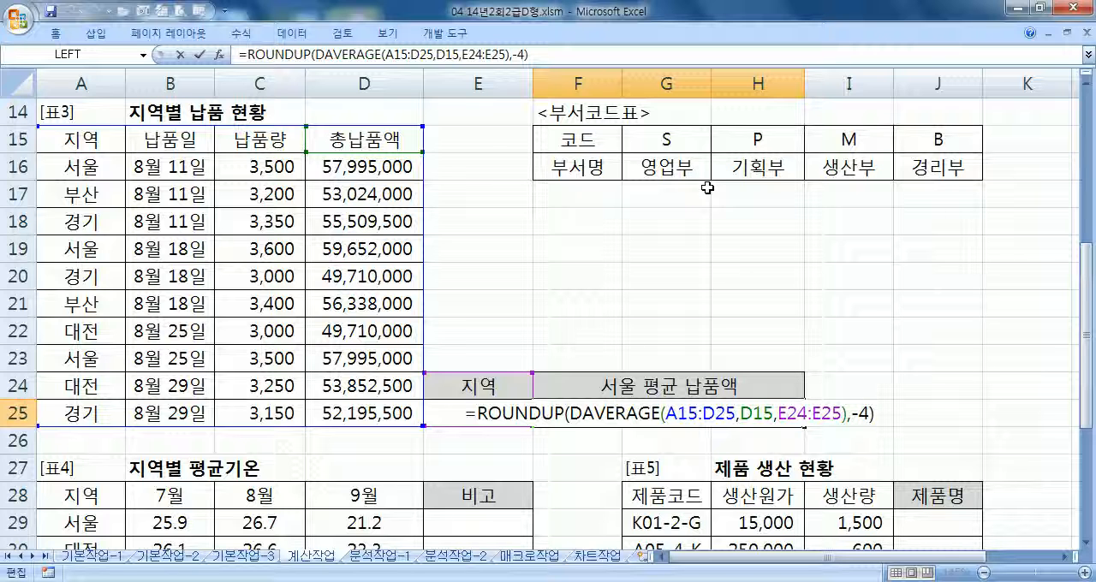
pyautogui.moveTo(850, 414); pyautogui.dragTo(874, 415)
pyautogui.click(868, 413)
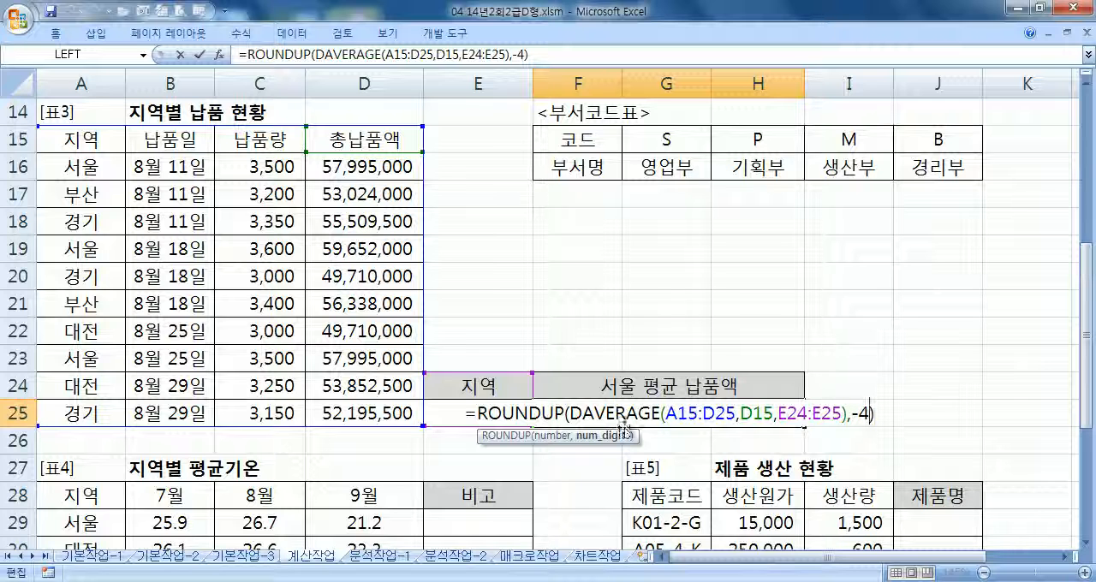
pyautogui.moveTo(569, 414); pyautogui.dragTo(845, 414)
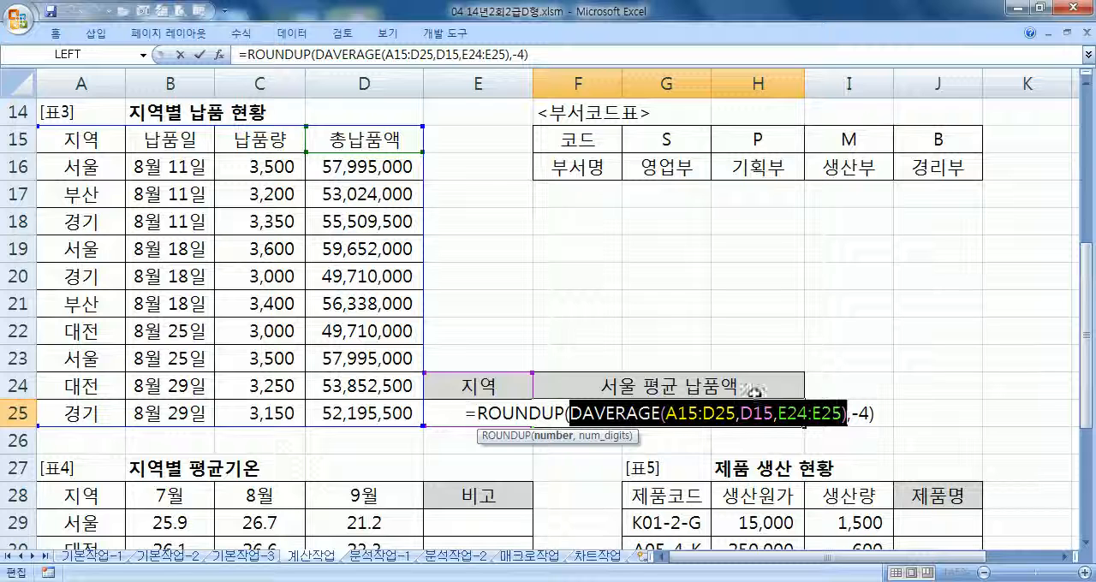
pyautogui.click(749, 414)
pyautogui.moveTo(741, 413); pyautogui.dragTo(773, 415)
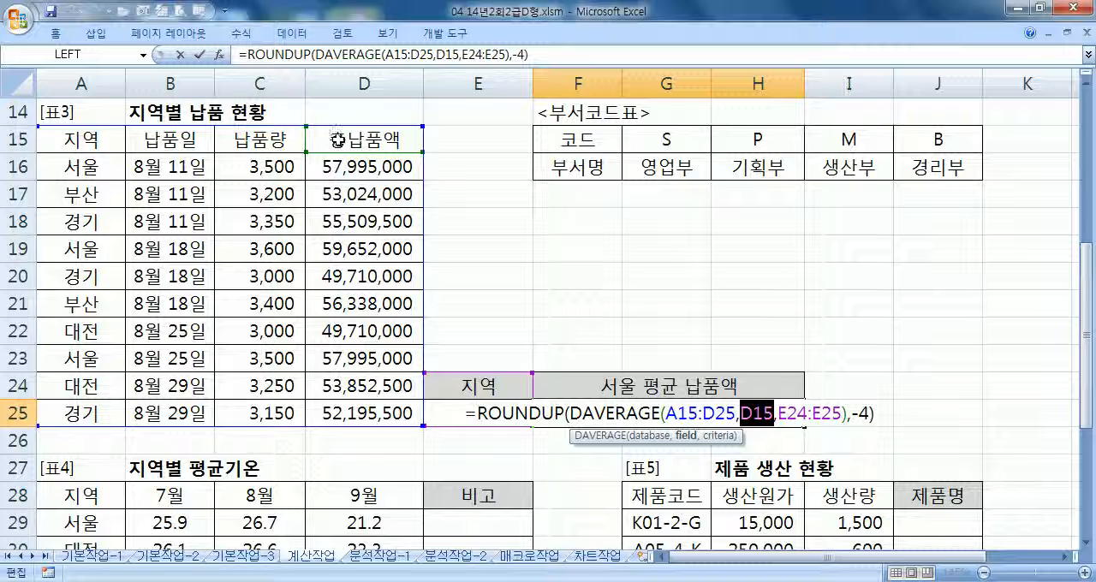
pyautogui.click(773, 413)
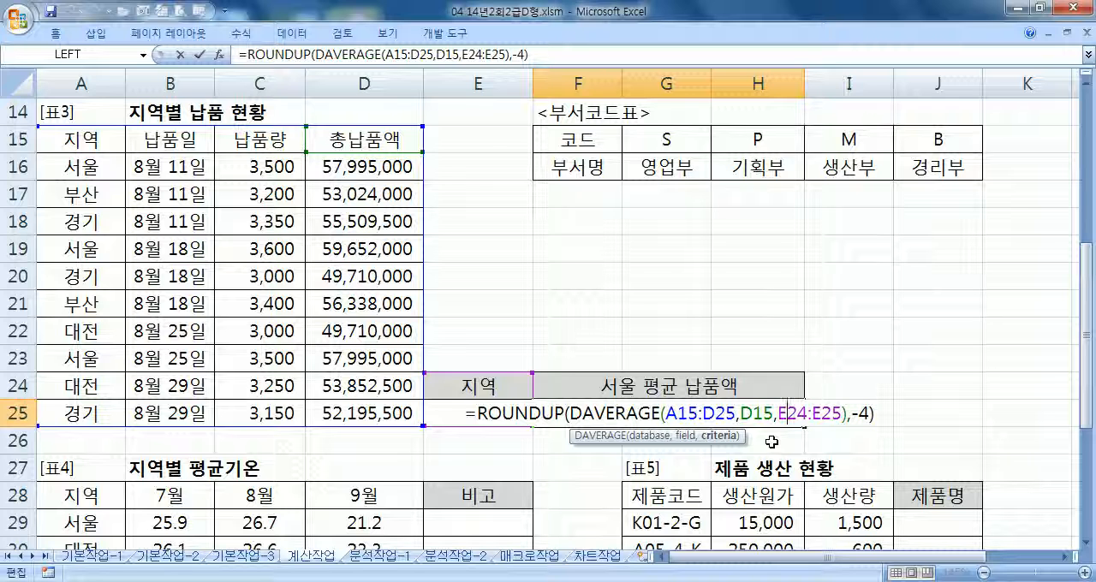
pyautogui.press('Return')
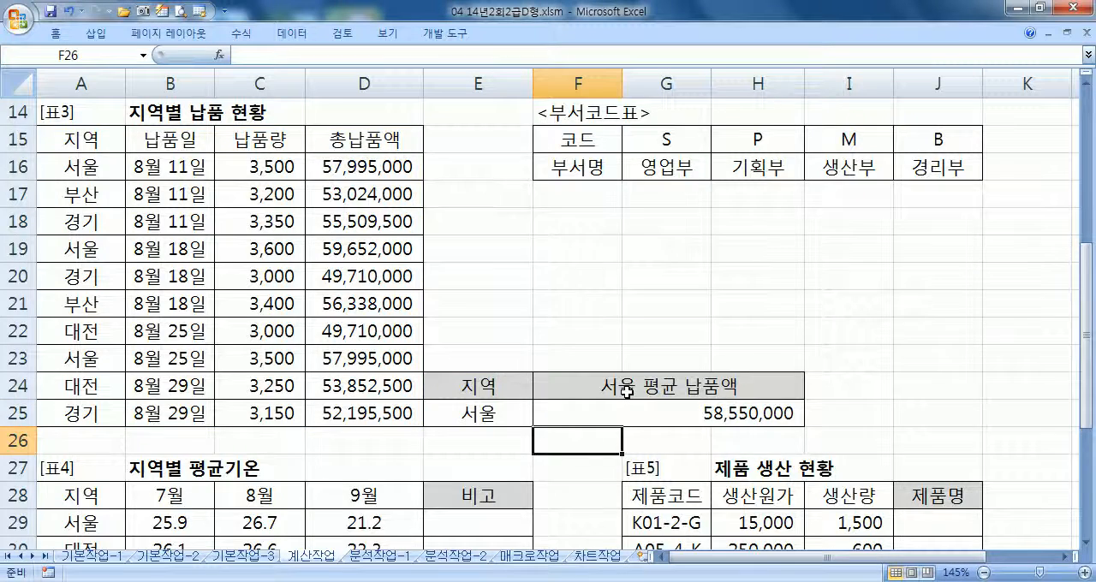
# Start an IF formula in E29 of the 지역별 평균기온 table, beginning its logical test with STDEV(B29:D29)
pyautogui.scroll(-3, 627, 392)
pyautogui.scroll(-2, 627, 389)
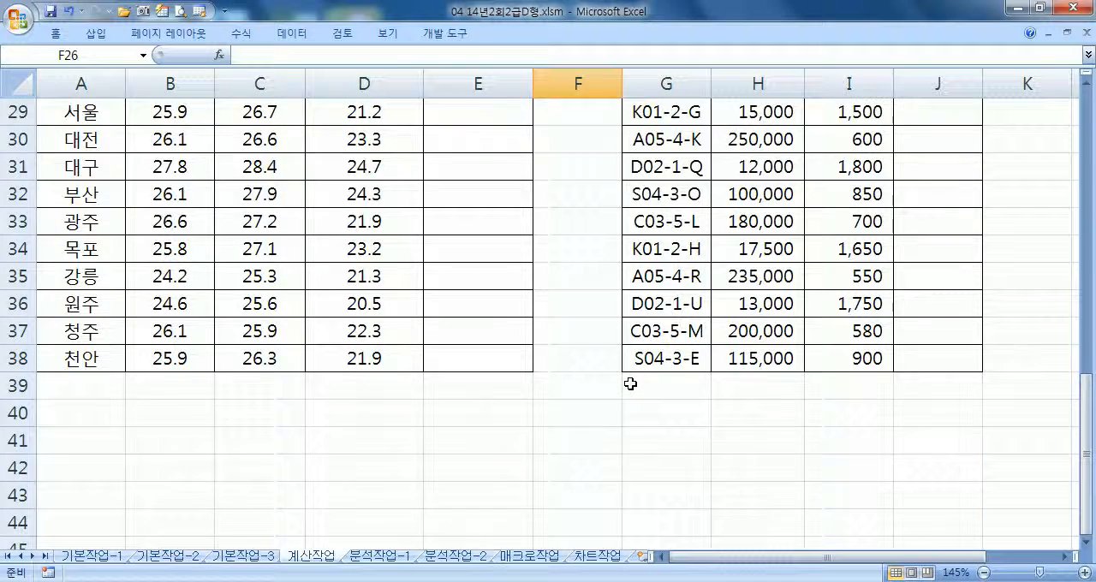
pyautogui.scroll(2, 629, 385)
pyautogui.click(1086, 542)
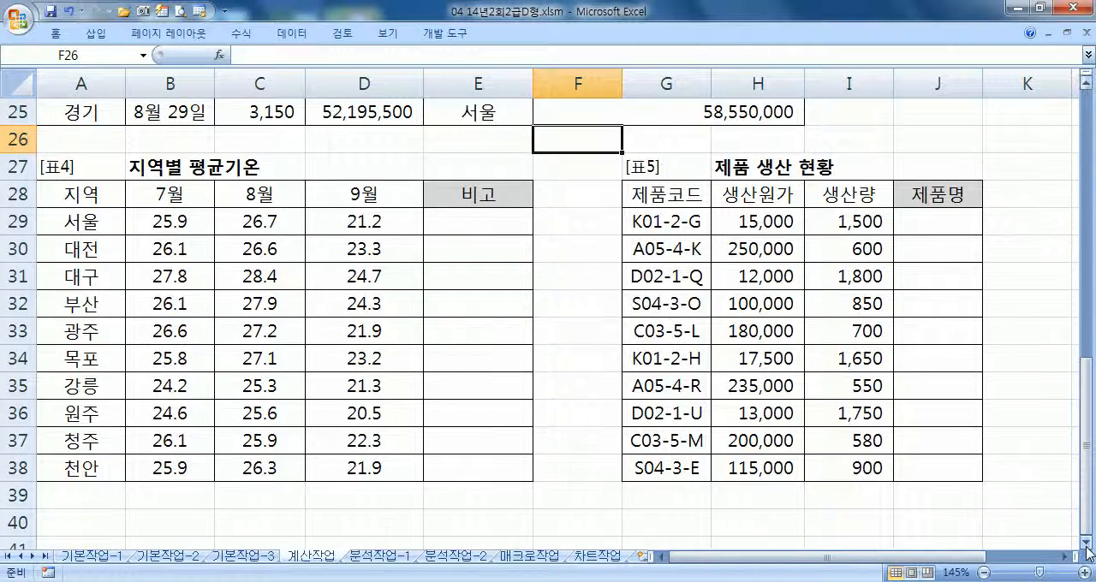
pyautogui.click(1086, 543)
pyautogui.click(1085, 543)
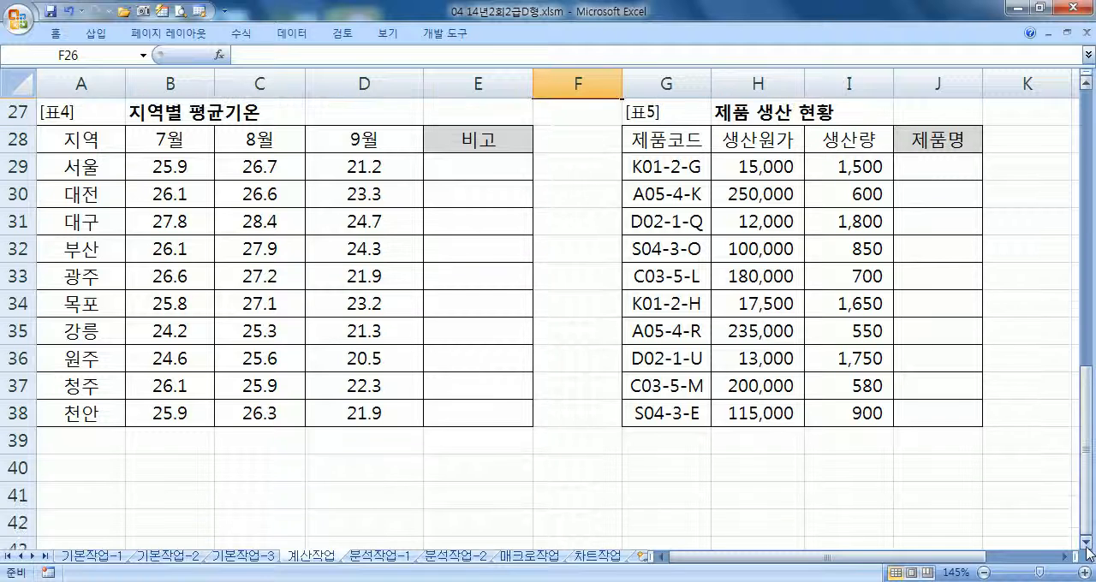
pyautogui.click(488, 174)
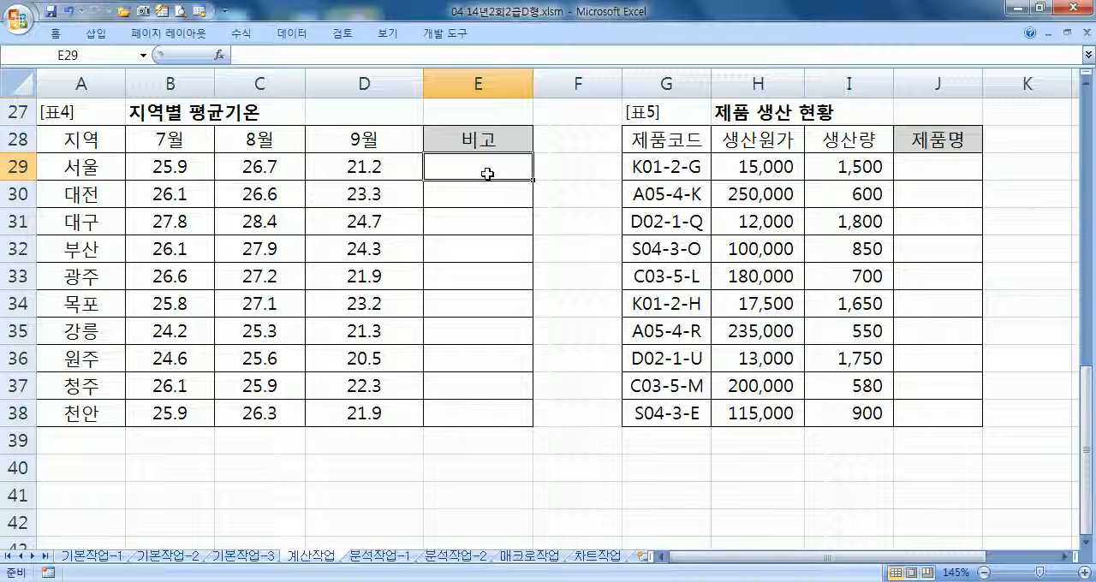
pyautogui.write('=I')
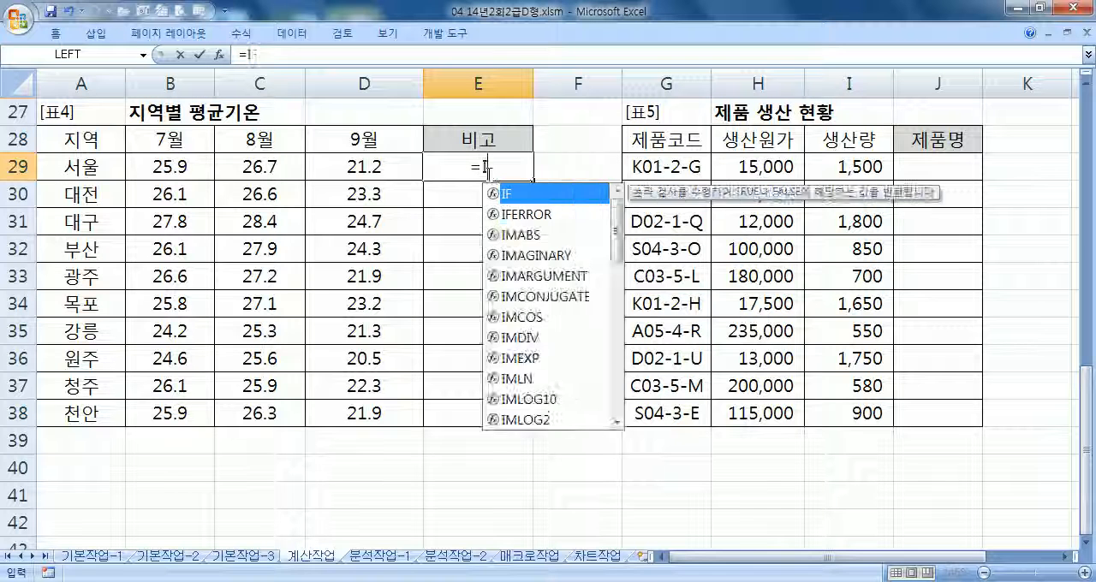
pyautogui.write('F(')
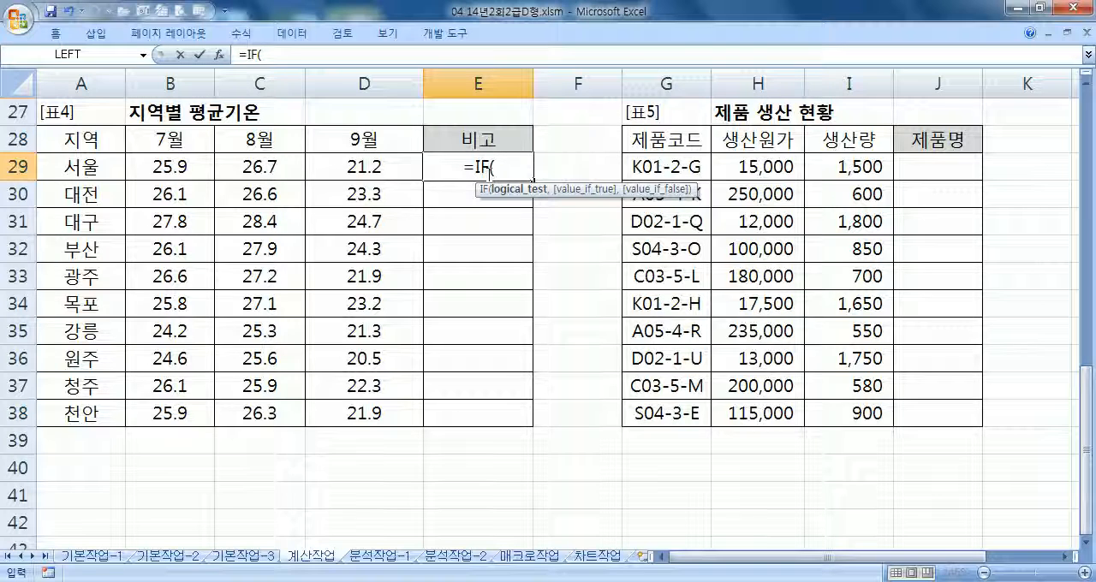
pyautogui.write('STDEV')
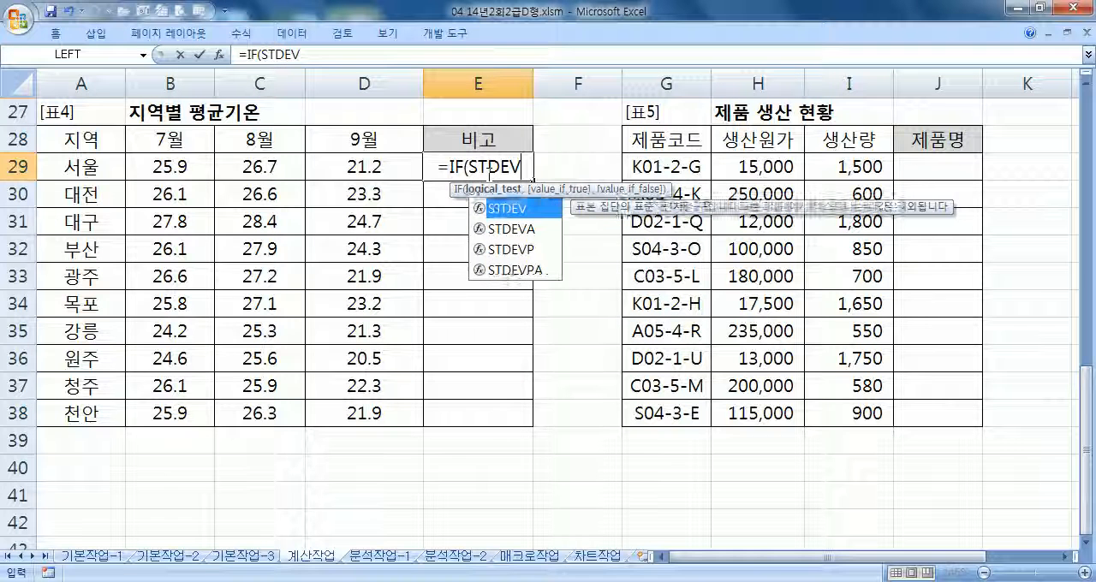
pyautogui.write('(')
pyautogui.moveTo(154, 168); pyautogui.dragTo(352, 174)
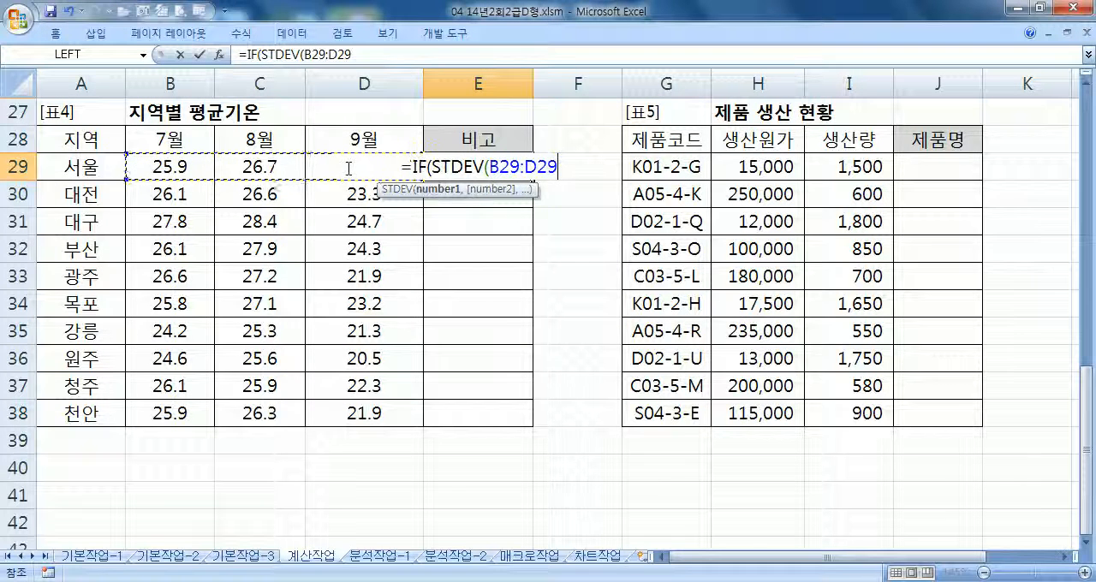
pyautogui.write(')')
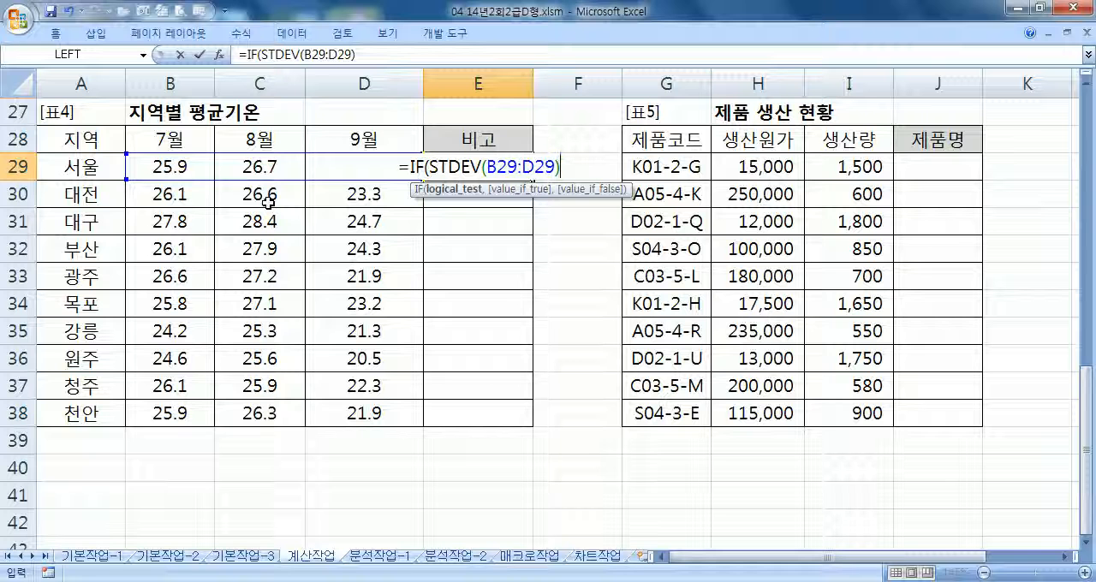
# Complete the logical test in E29 by checking for greater than STDEV of the absolute range $B$29:$D$38
pyautogui.write('>ST')
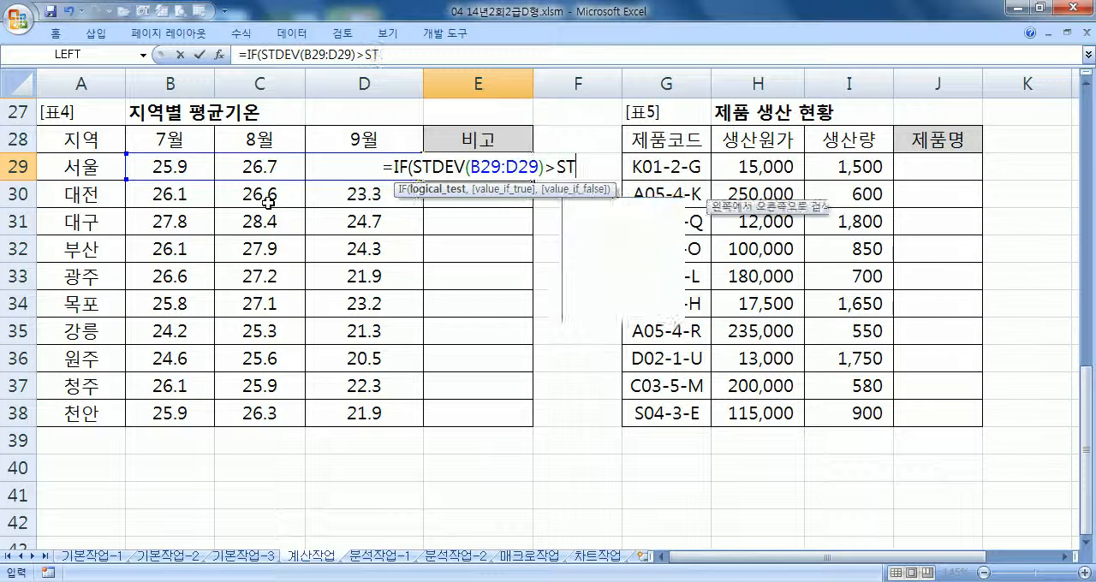
pyautogui.write('DEV(')
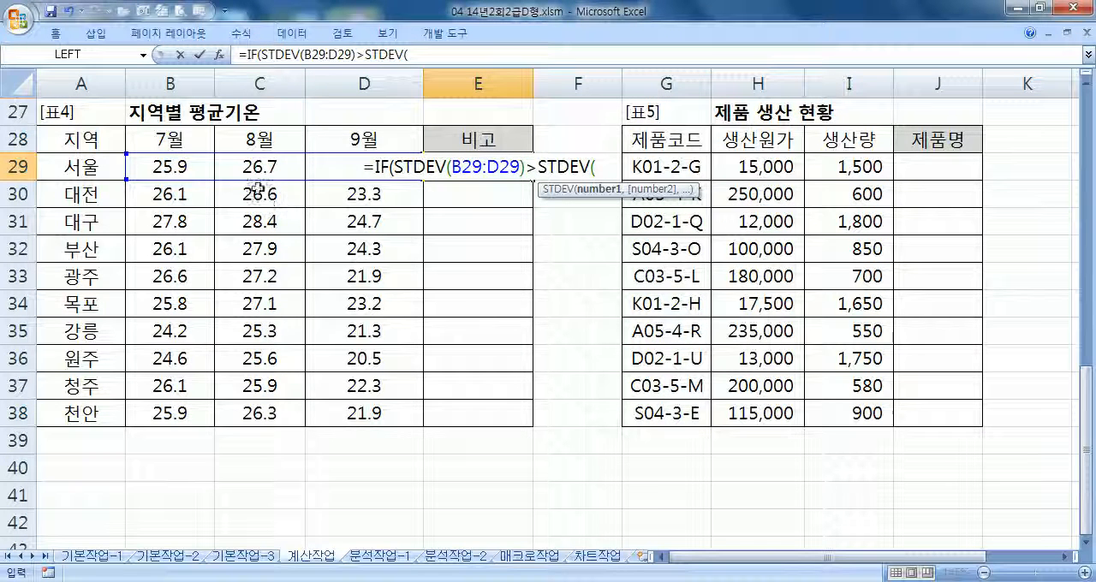
pyautogui.moveTo(165, 167); pyautogui.dragTo(376, 408)
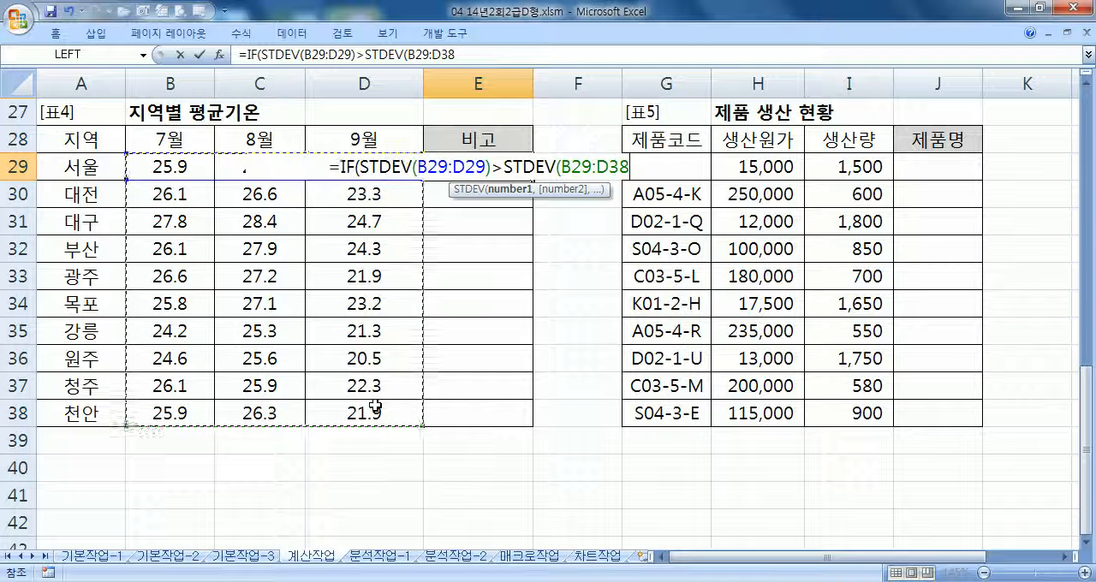
pyautogui.press('F4')
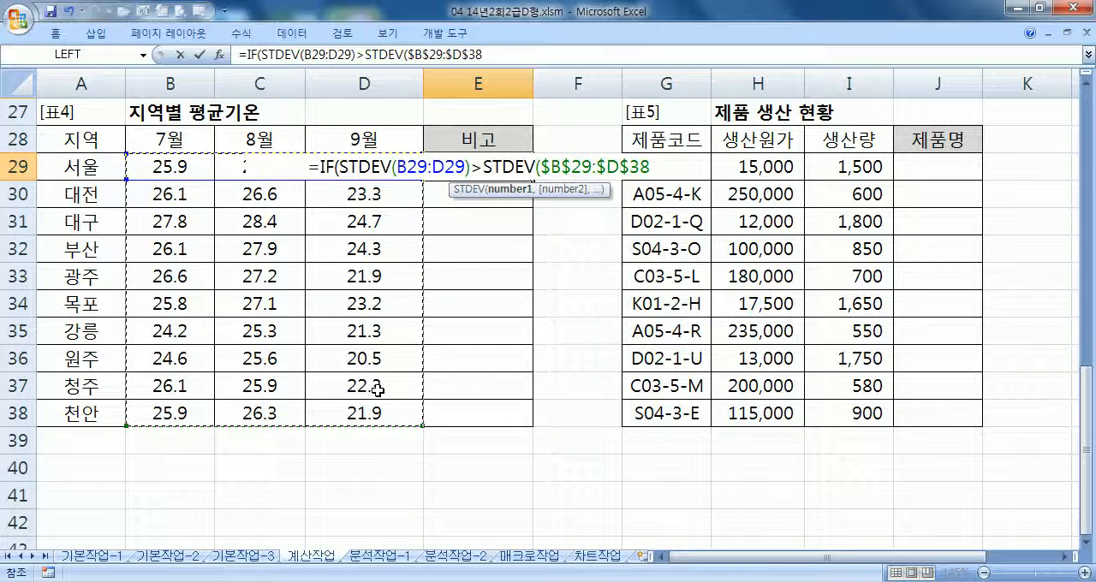
pyautogui.write(')')
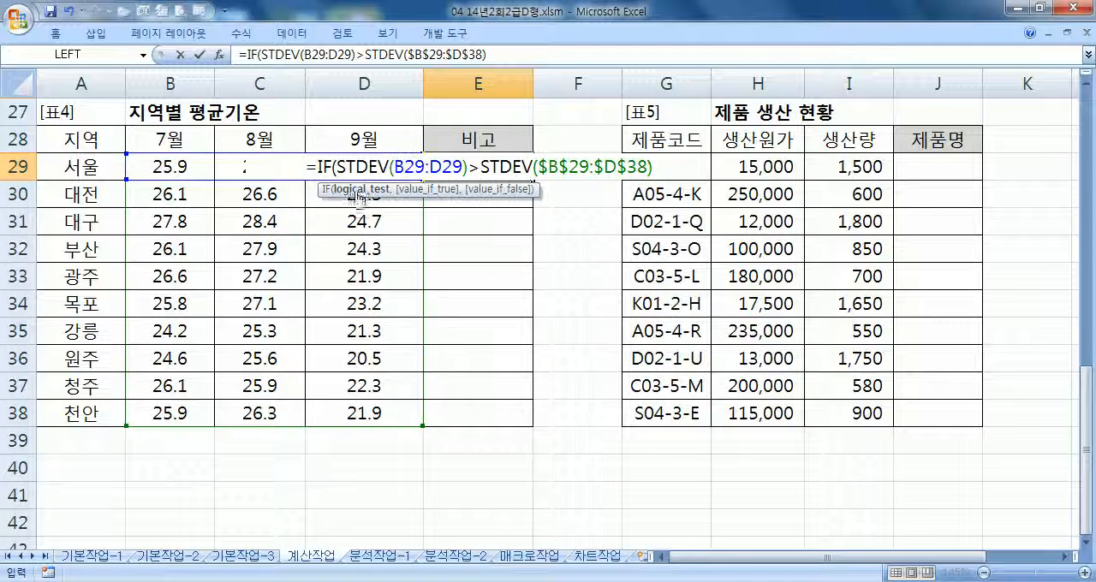
pyautogui.moveTo(345, 167); pyautogui.dragTo(664, 166)
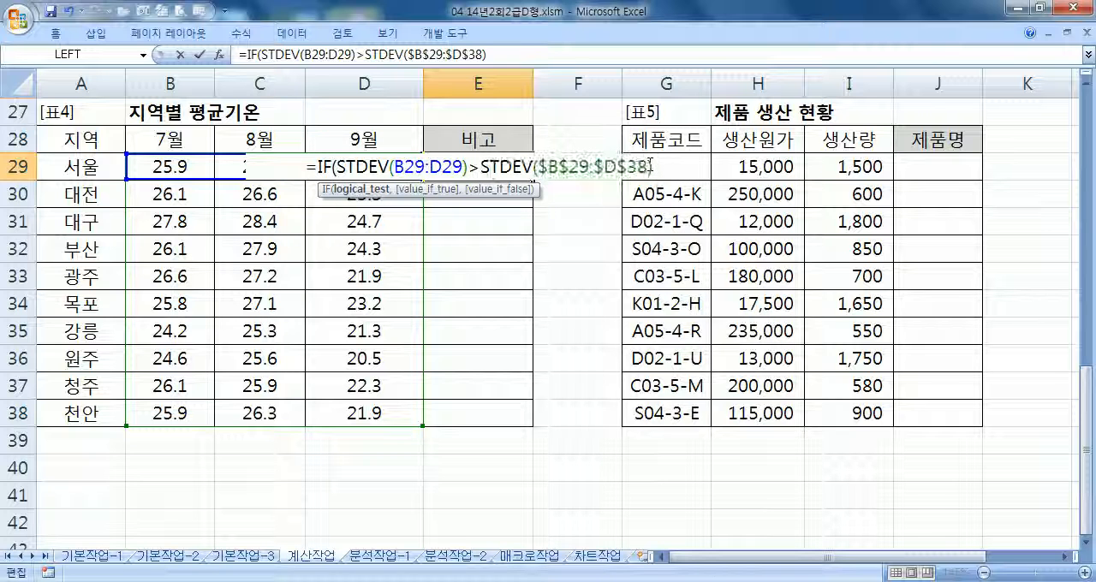
pyautogui.click(484, 164)
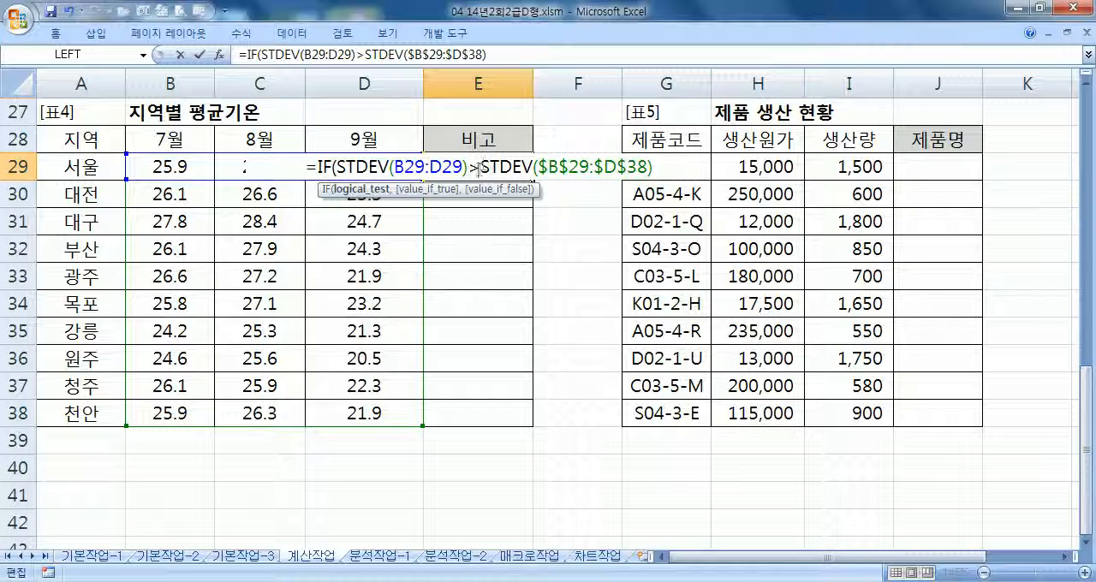
# Finish the E29 IF formula to return "평균기온큼" if true, otherwise an empty string, and fill it down to E38
pyautogui.click(673, 167)
pyautogui.write(',"평균')
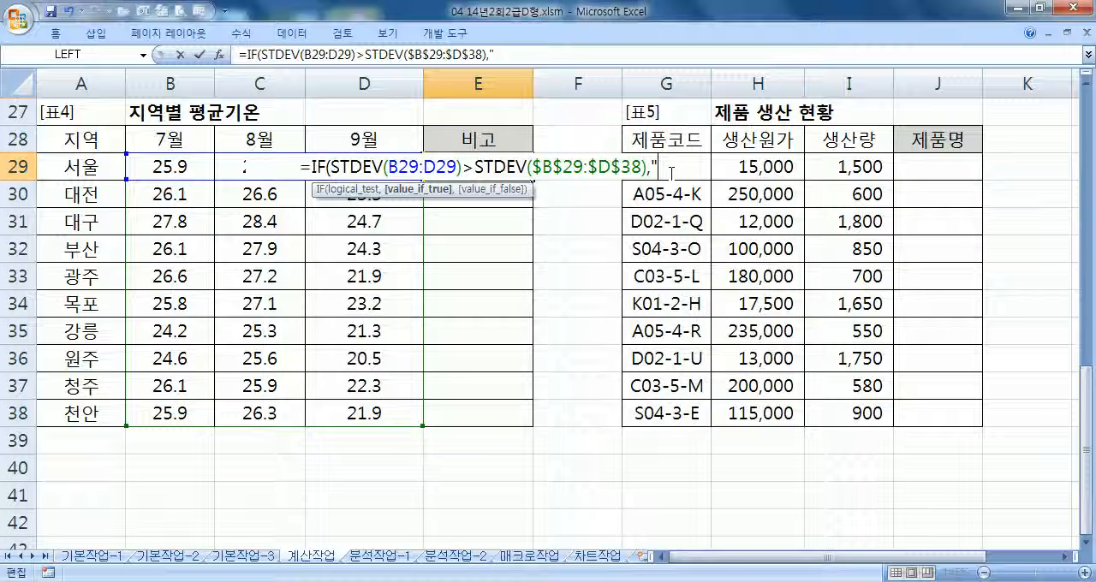
pyautogui.write('기온크')
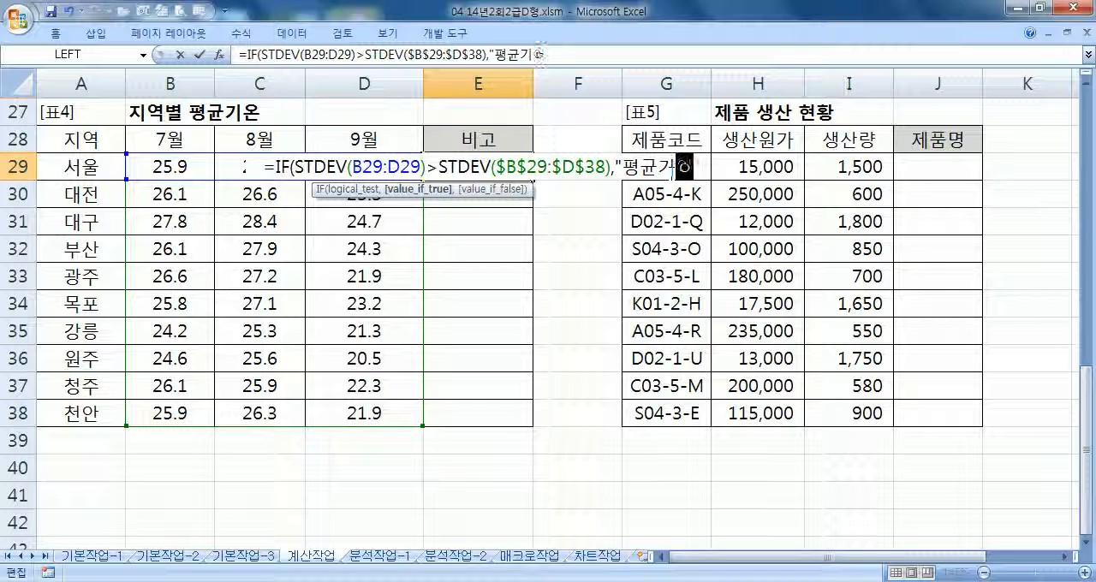
pyautogui.write('ㅁ"')
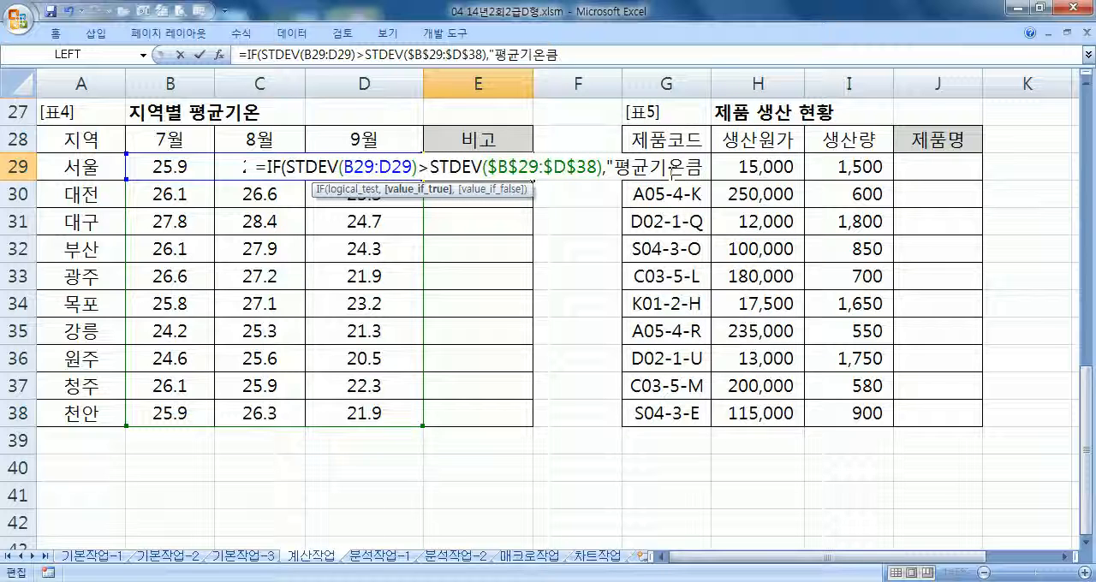
pyautogui.write(',""')
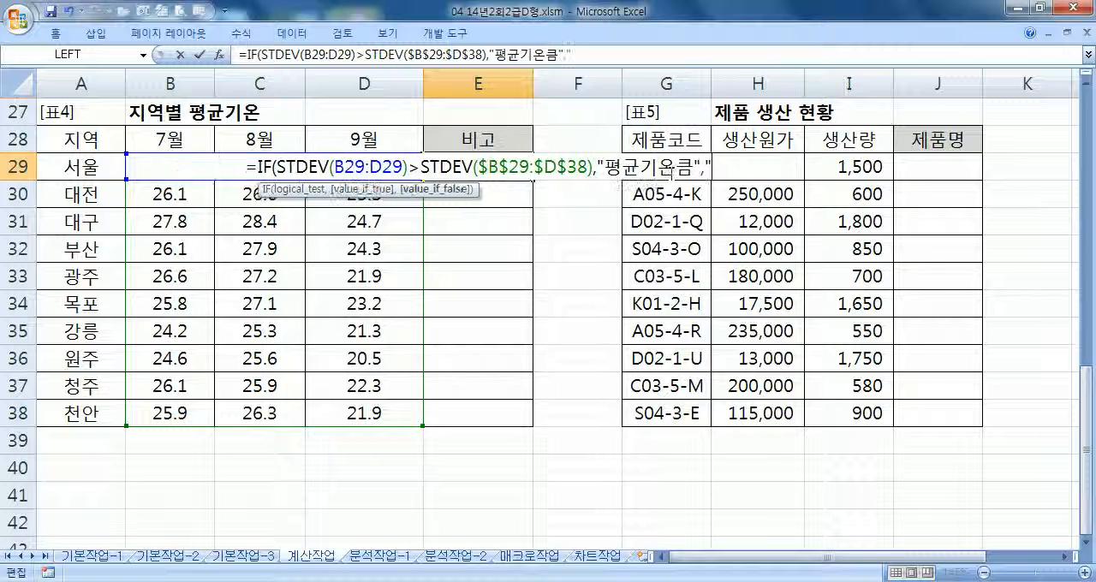
pyautogui.write(')')
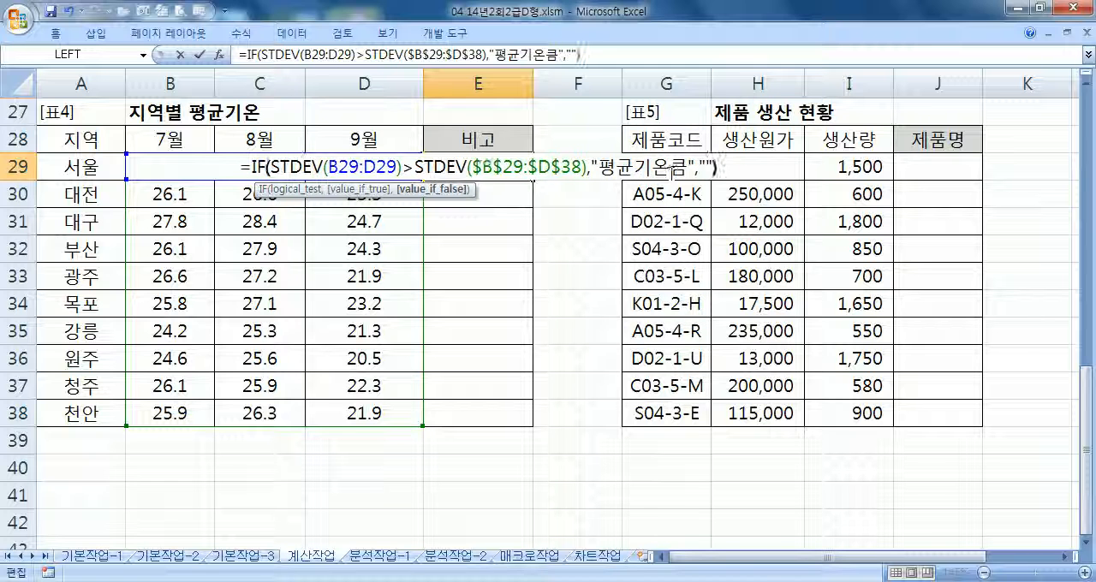
pyautogui.hotkey('ctrl', 'Return')
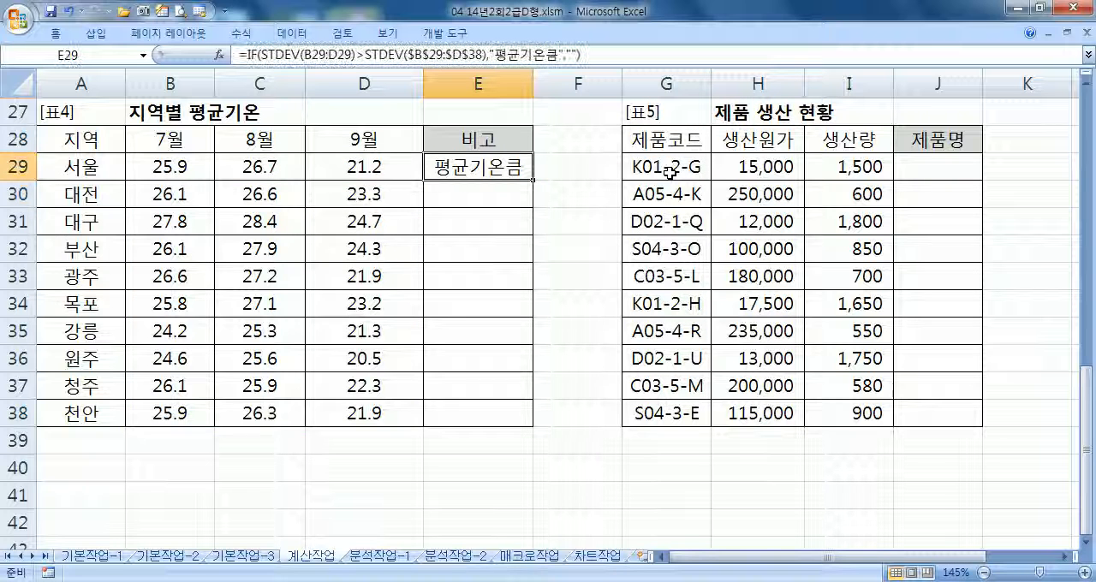
pyautogui.moveTo(533, 180); pyautogui.dragTo(533, 427)
# Review the IF formula in E29 with its two STDEV ranges and return values
pyautogui.click(490, 168)
pyautogui.press('F2')
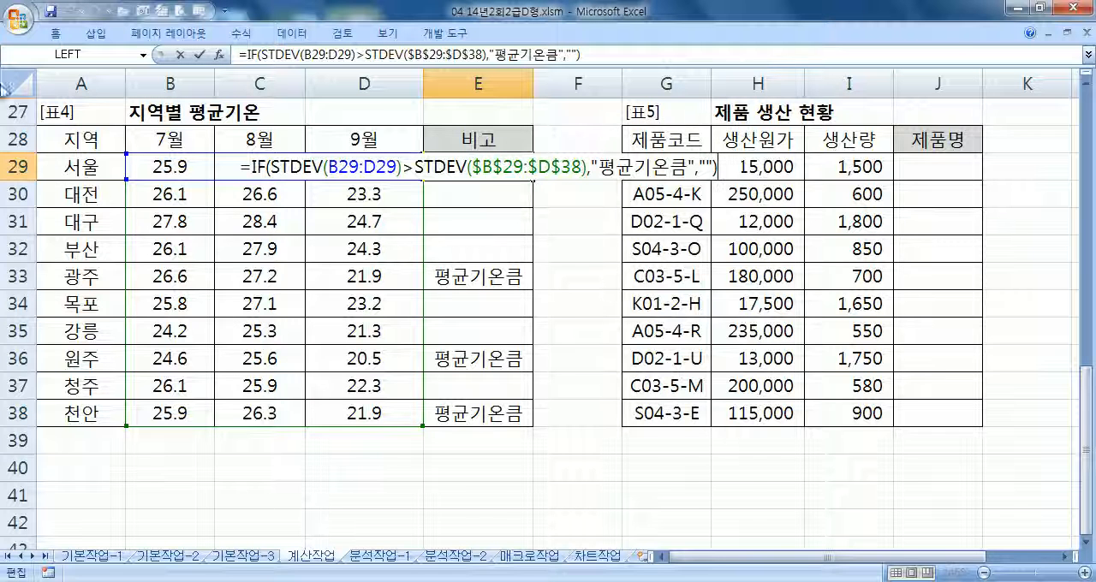
pyautogui.scroll(2, 402, 163)
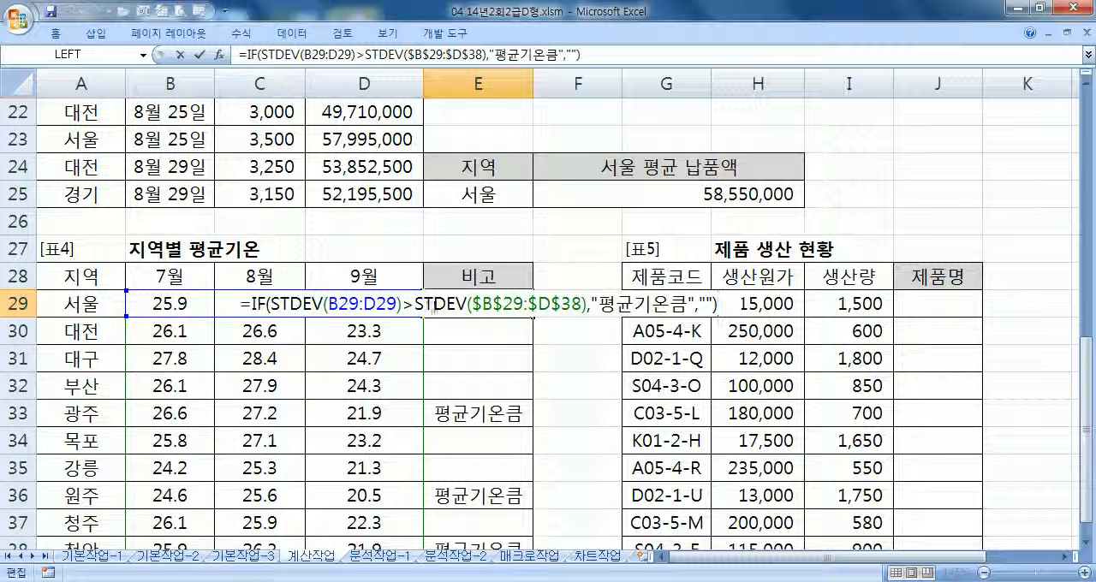
pyautogui.scroll(-2, 414, 305)
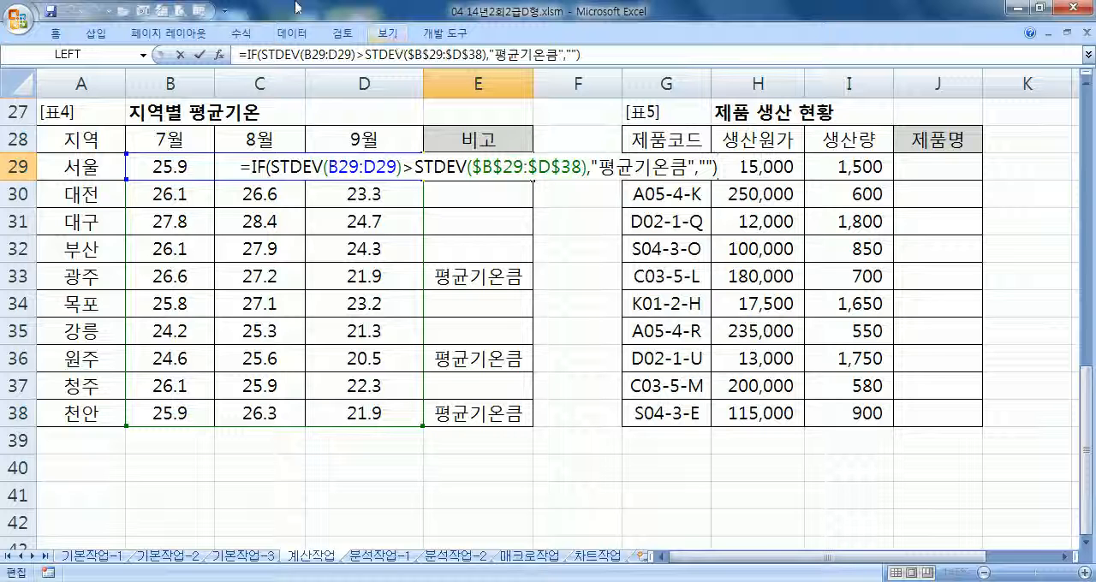
pyautogui.hotkey('ctrl', 'Return')
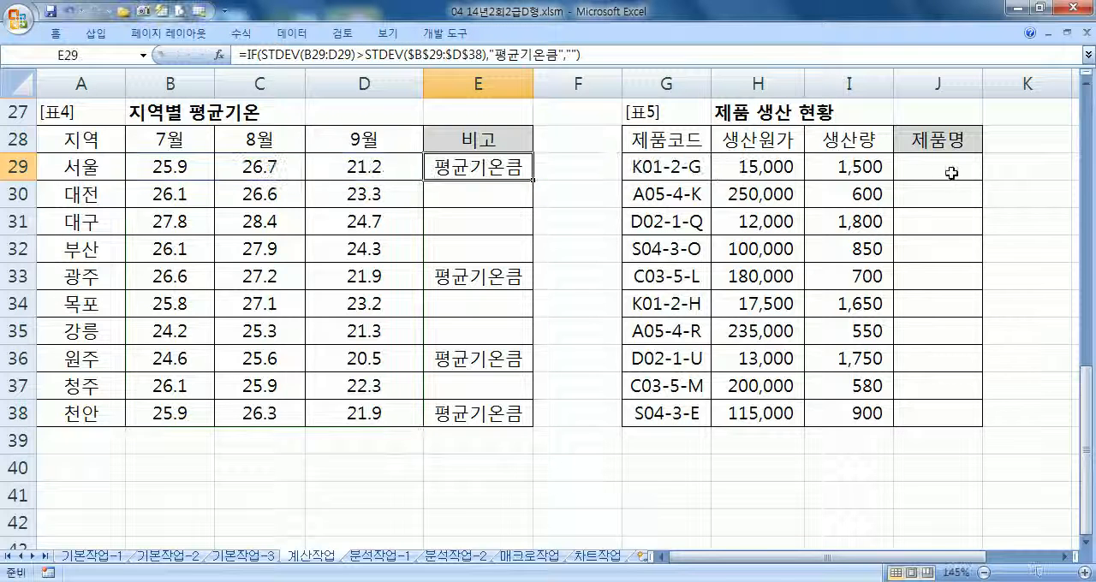
# Examine the fifth character of the product code in G29 of the 제품 생산 현황 table
pyautogui.click(958, 171)
pyautogui.click(1064, 557)
pyautogui.click(1064, 557)
pyautogui.click(1064, 556)
pyautogui.click(1065, 556)
pyautogui.click(1064, 557)
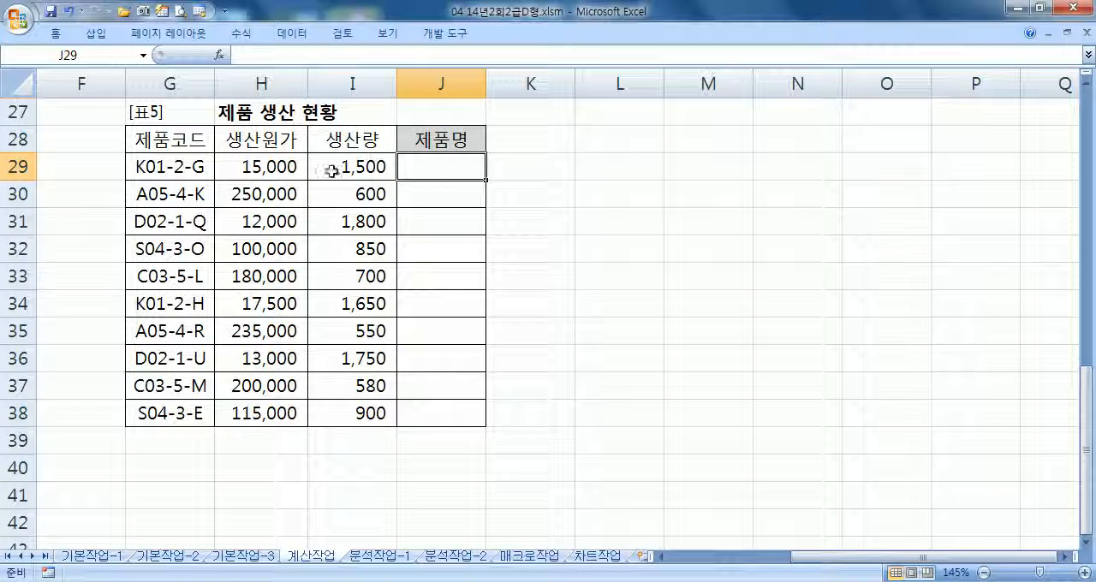
pyautogui.doubleClick(180, 167)
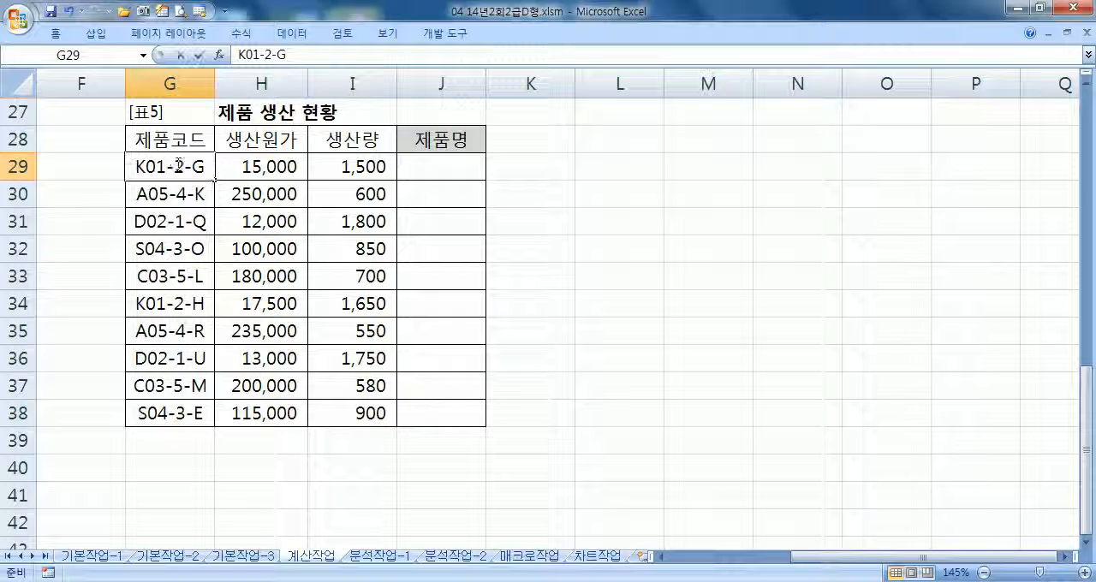
pyautogui.moveTo(174, 167); pyautogui.dragTo(185, 167)
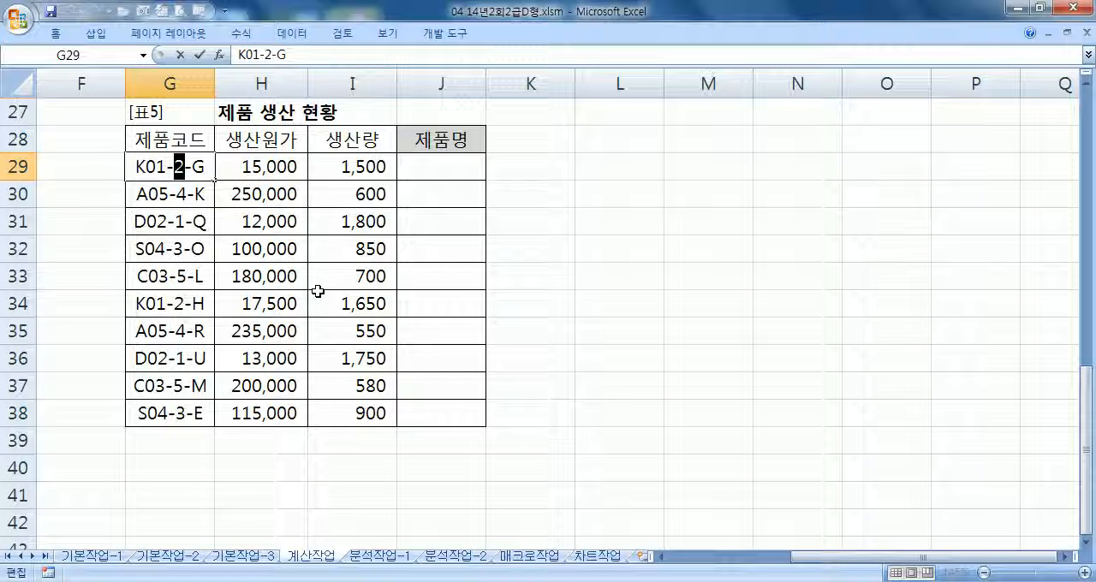
pyautogui.press('Escape')
# Start a CHOOSE formula in J29 whose index is MID(G29,5,1), the fifth character of the product code
pyautogui.press('Right')
pyautogui.press('Right')
pyautogui.press('Right')
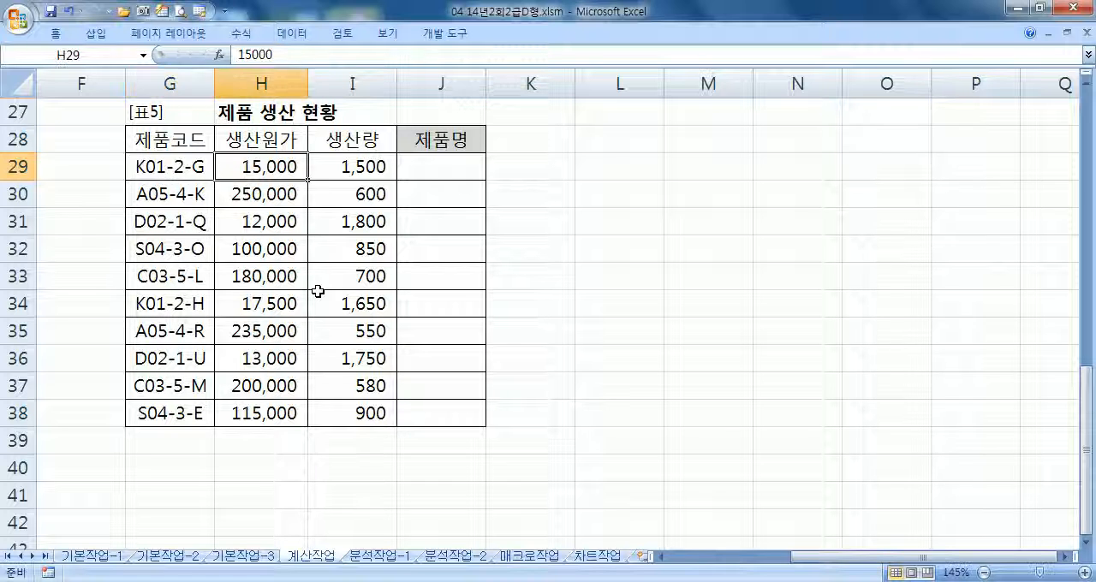
pyautogui.write('=CH')
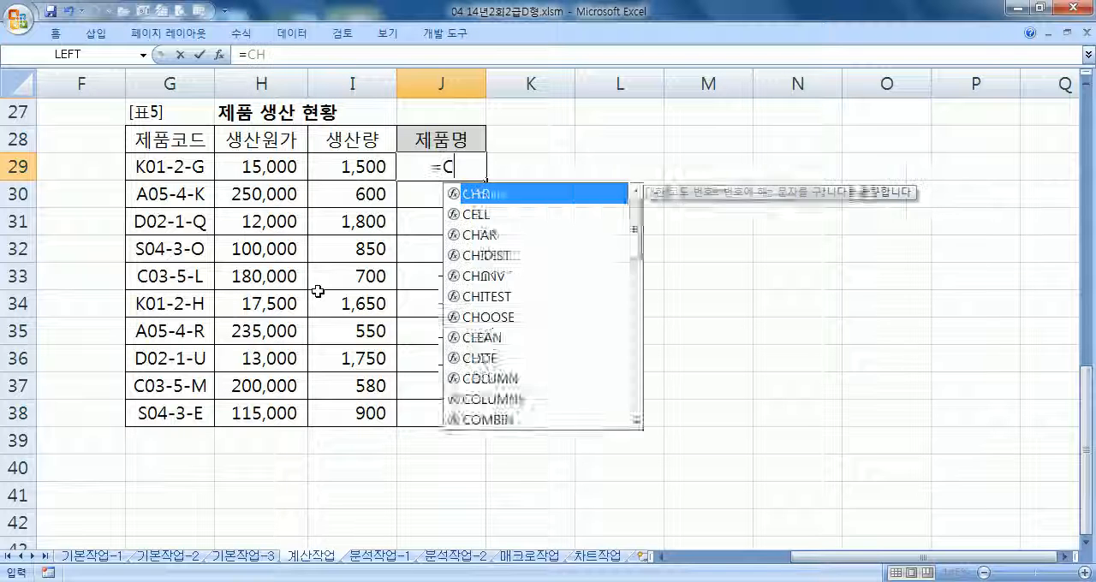
pyautogui.write('OOSE(MID(')
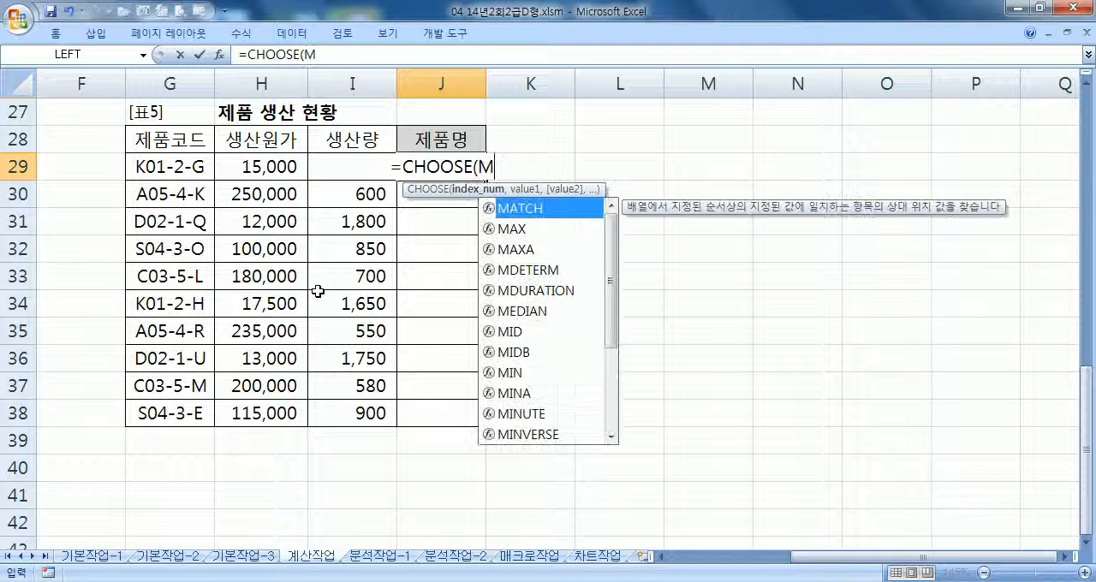
pyautogui.press('Left')
pyautogui.press('Left')
pyautogui.press('Left')
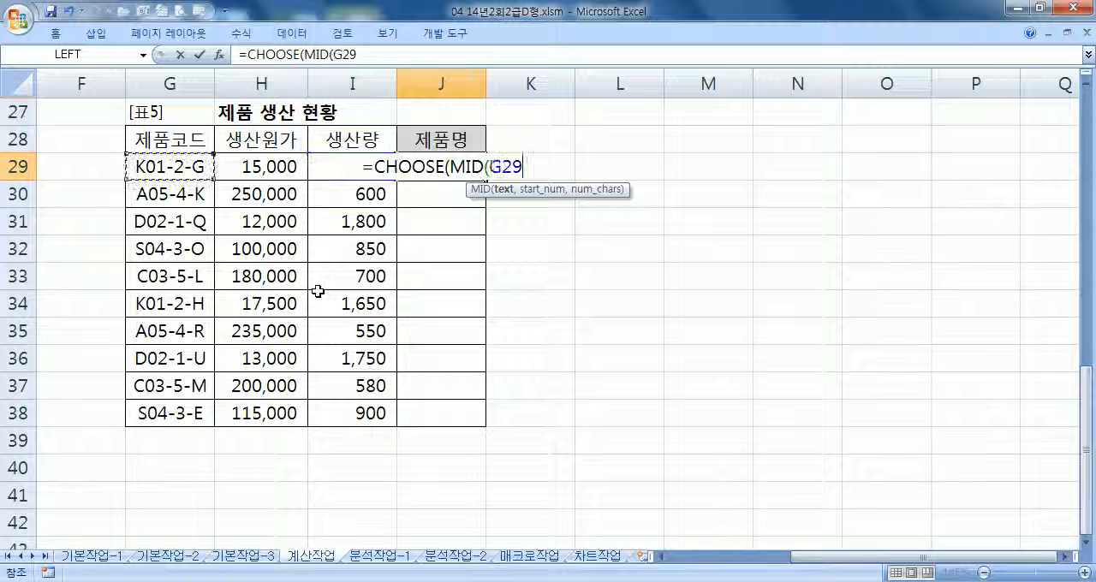
pyautogui.write(',5,1),')
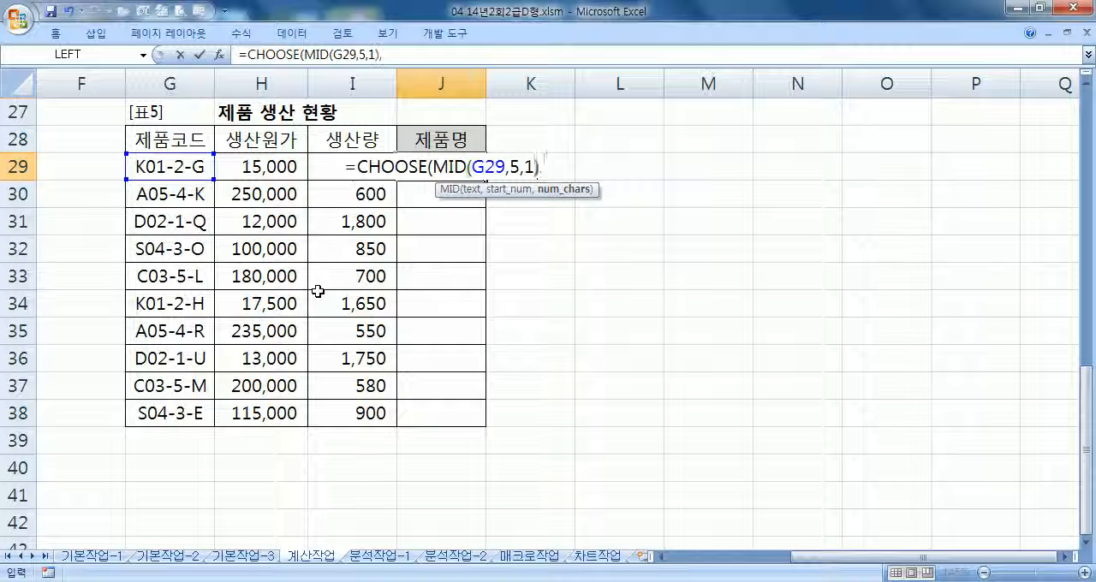
pyautogui.write('"마우스')
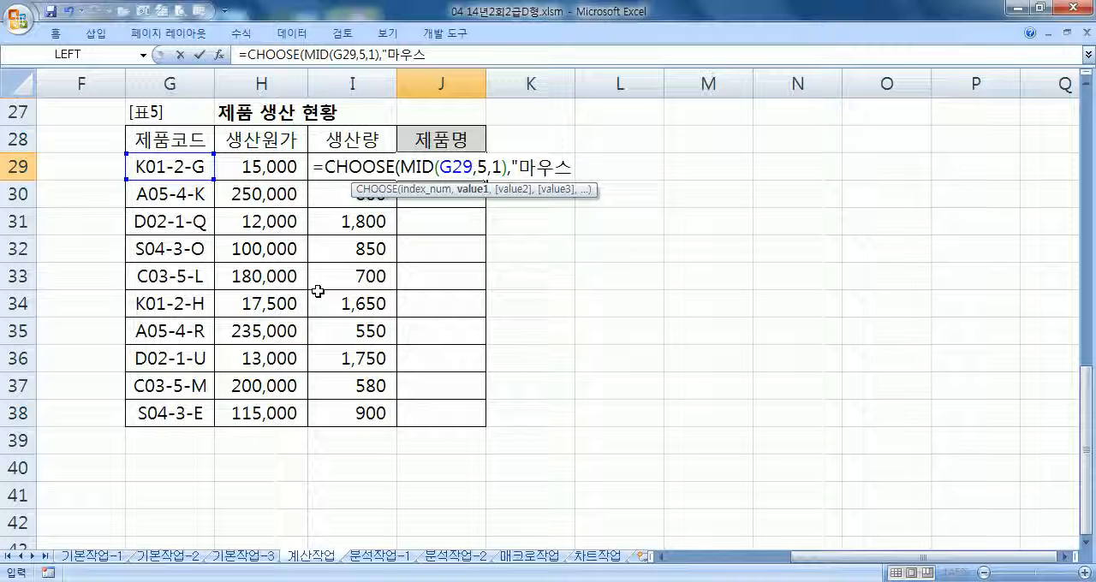
pyautogui.write('","')
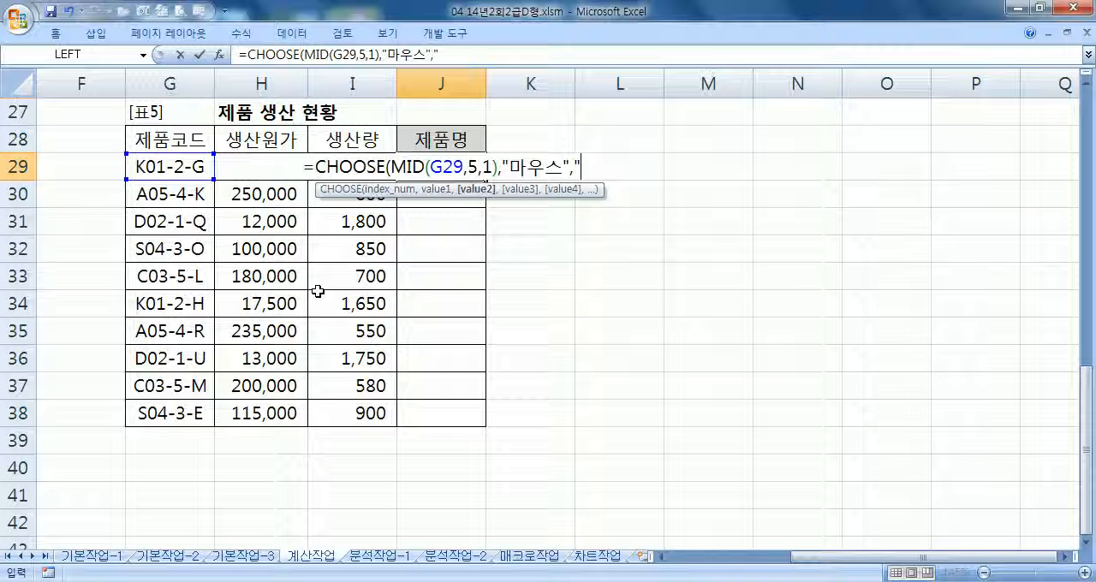
pyautogui.write('키보드')
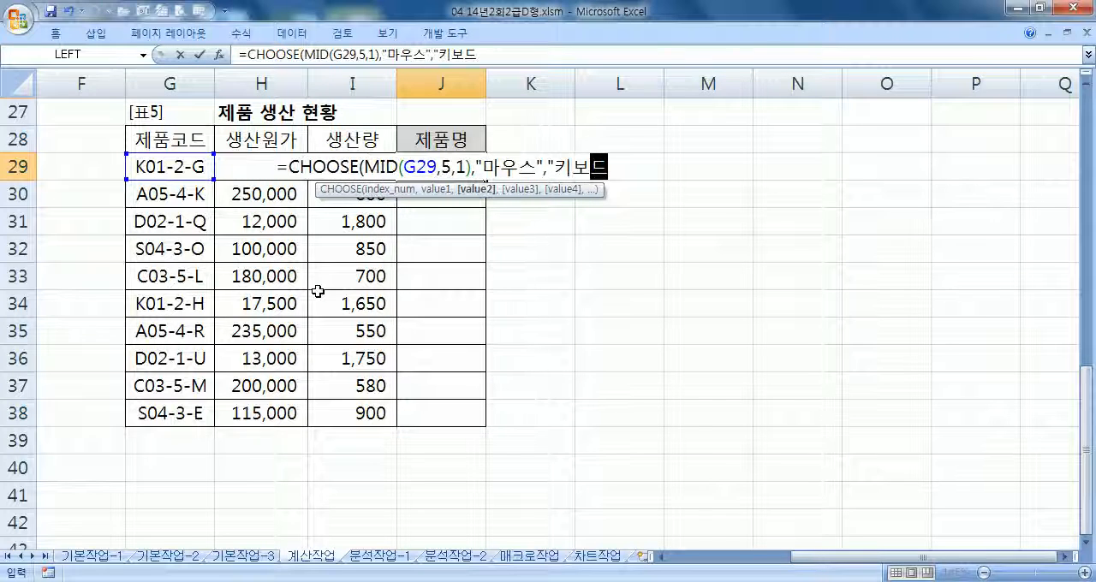
pyautogui.write('","모니터","')
pyautogui.write('스캐너"')
pyautogui.write(',"프린ㅌ')
pyautogui.write('ㅓ")')
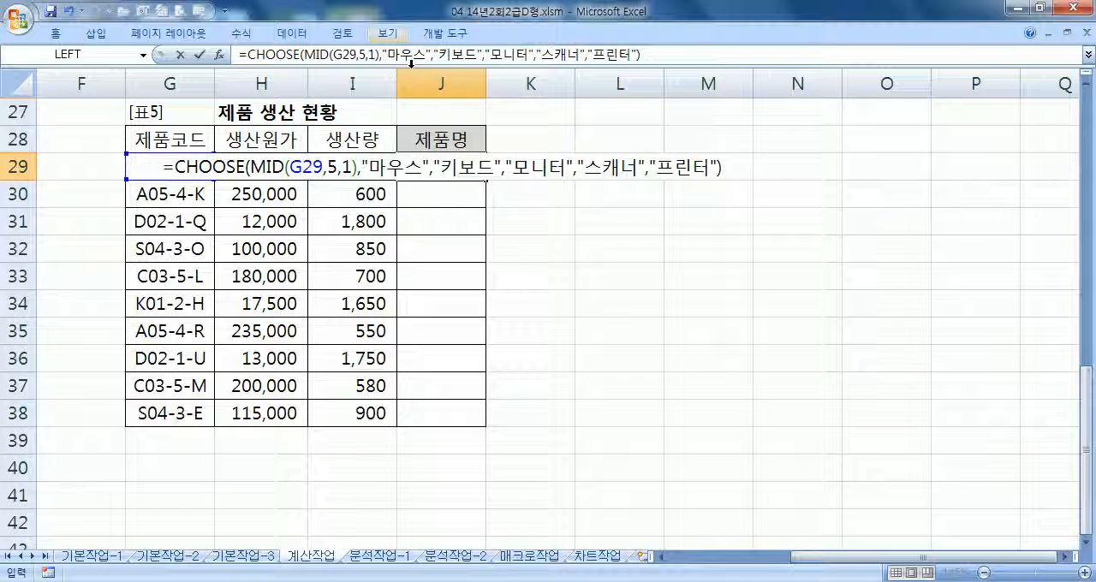
# Fill the J29 product name formula down to J38 and review it
pyautogui.press('Return')
pyautogui.click(454, 166)
pyautogui.moveTo(486, 180); pyautogui.dragTo(484, 426)
pyautogui.click(480, 166)
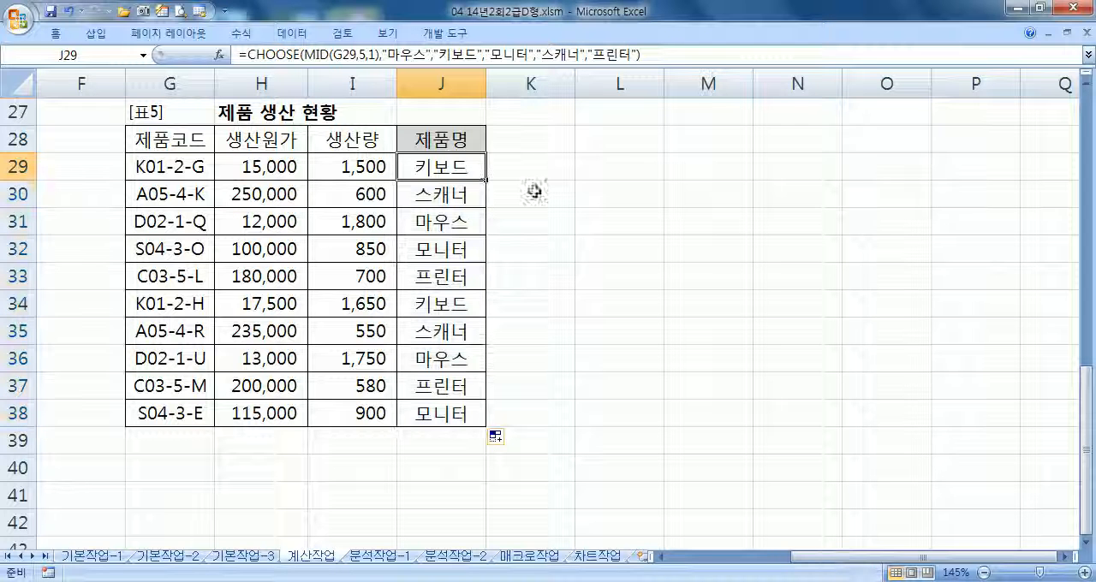
pyautogui.press('F2')
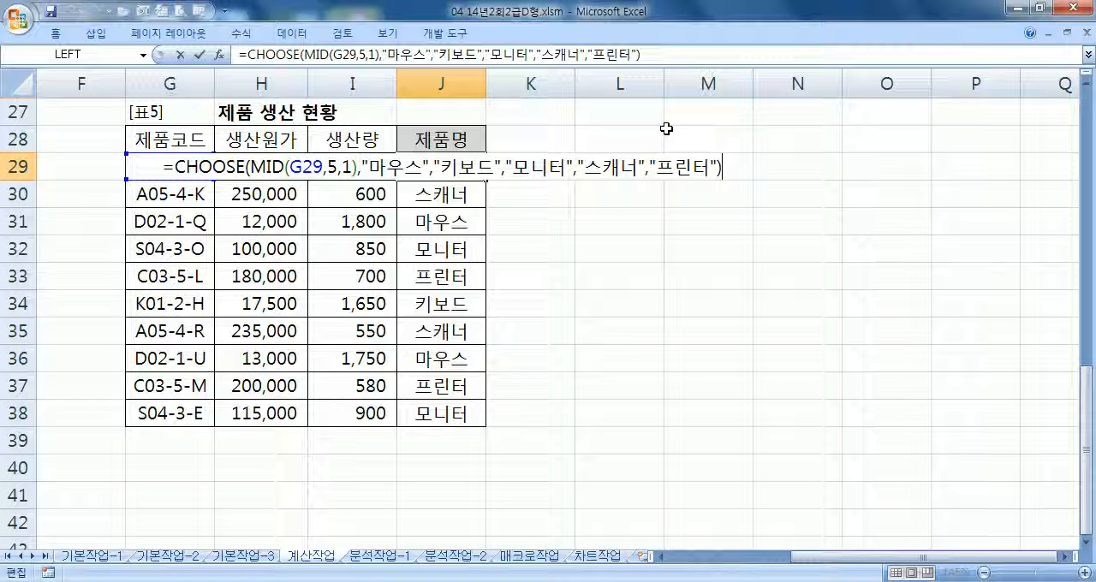
pyautogui.press('Return')
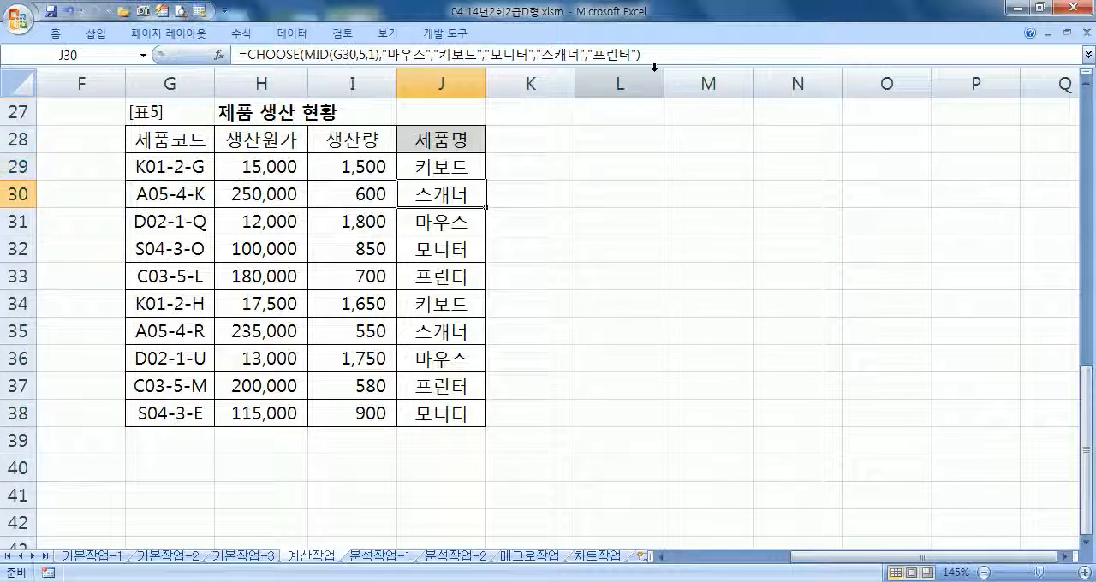
# Return to the start of the 계산작업 sheet and go on to the 분석작업-1 sheet
pyautogui.keyDown('ctrl'); pyautogui.scroll(-4, 587, 162); pyautogui.keyUp('ctrl')
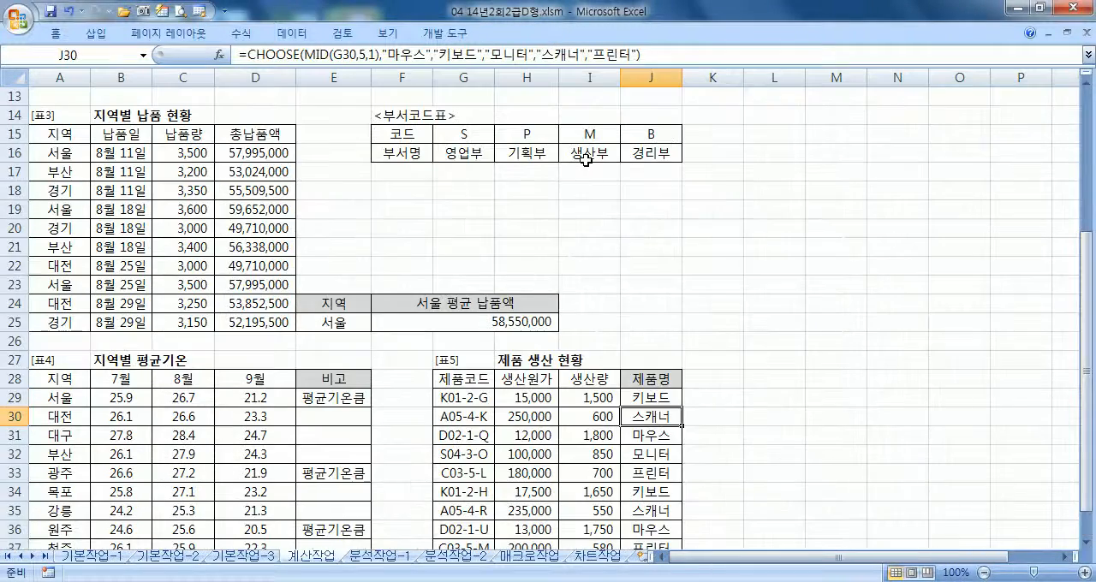
pyautogui.hotkey('ctrl', 'Home')
pyautogui.hotkey('ctrl', 'pagedown')
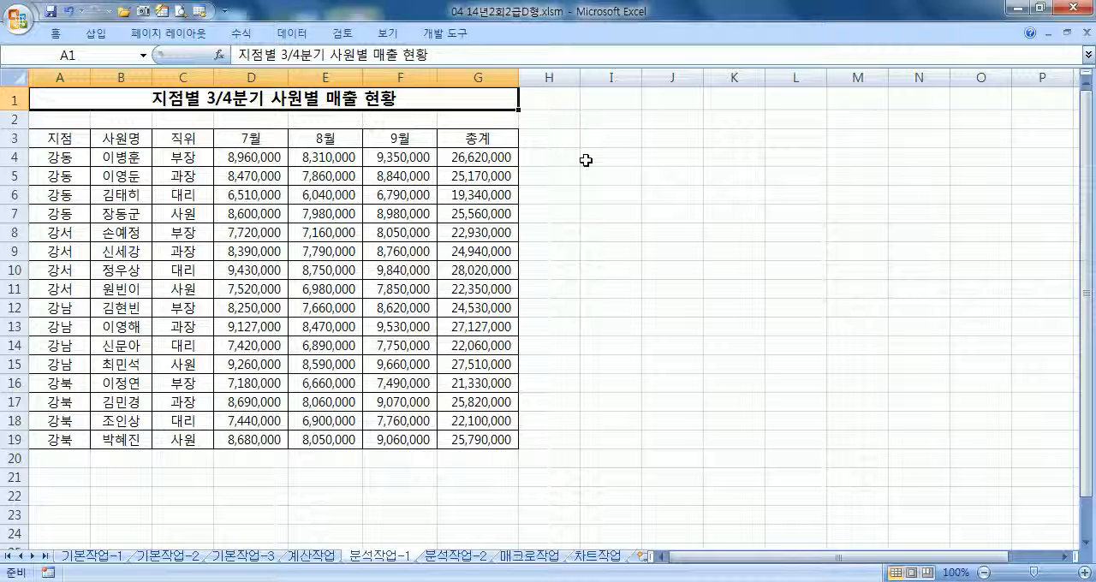
# Examine the extent of the sales table A3:G19 and its separation from the title by empty row 2
pyautogui.moveTo(55, 138); pyautogui.dragTo(452, 433)
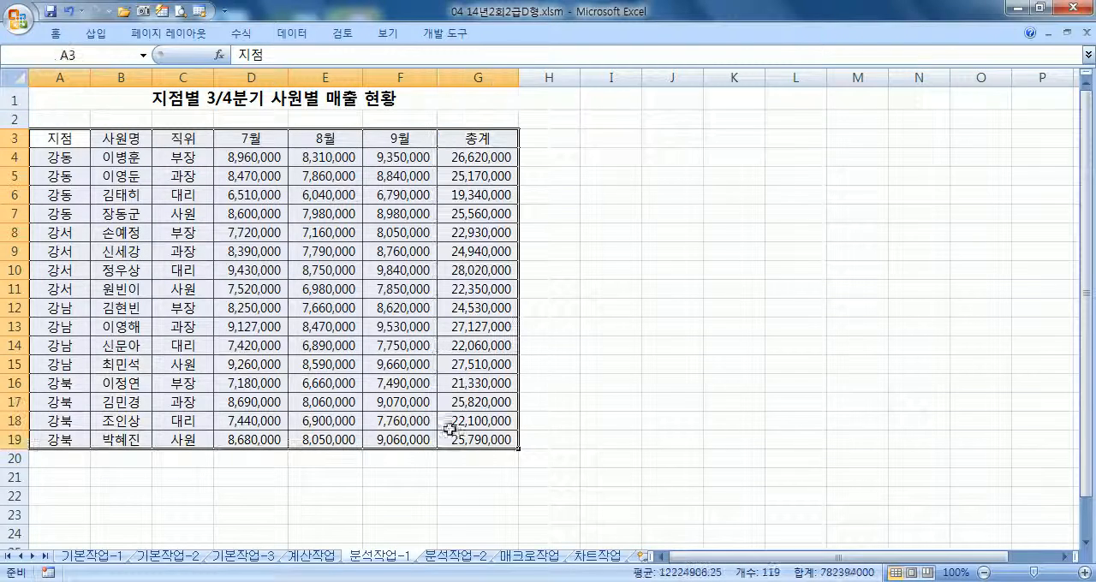
pyautogui.click(306, 34)
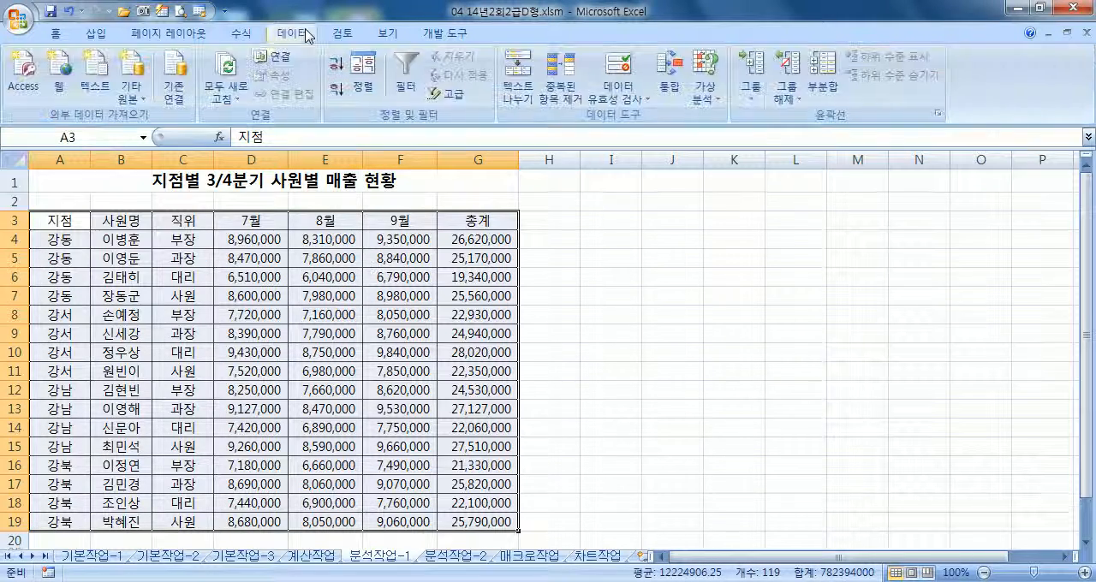
pyautogui.click(10, 180)
pyautogui.click(12, 201)
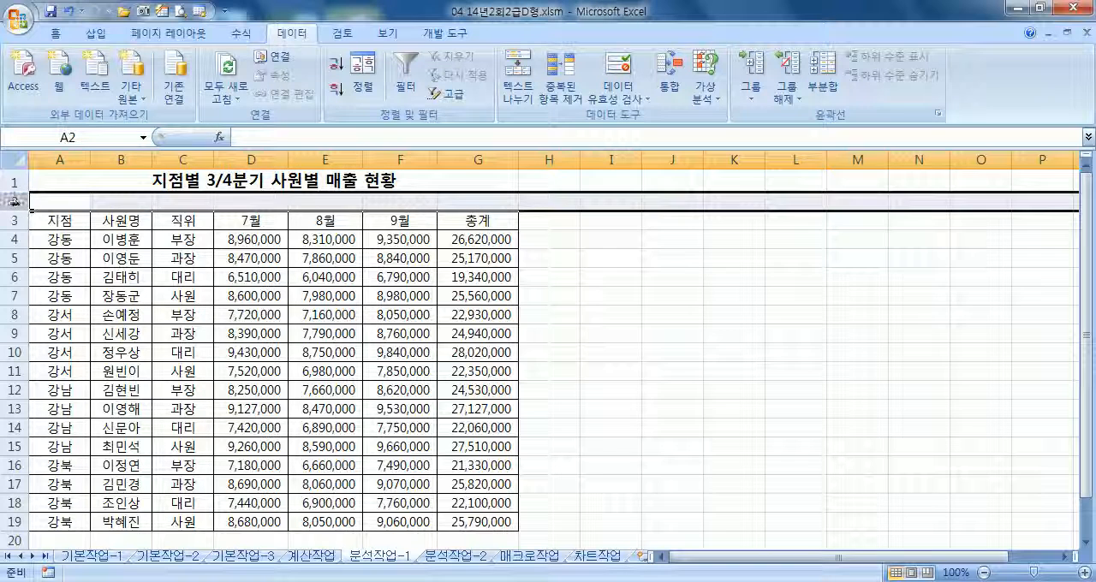
pyautogui.click(53, 224)
pyautogui.click(107, 257)
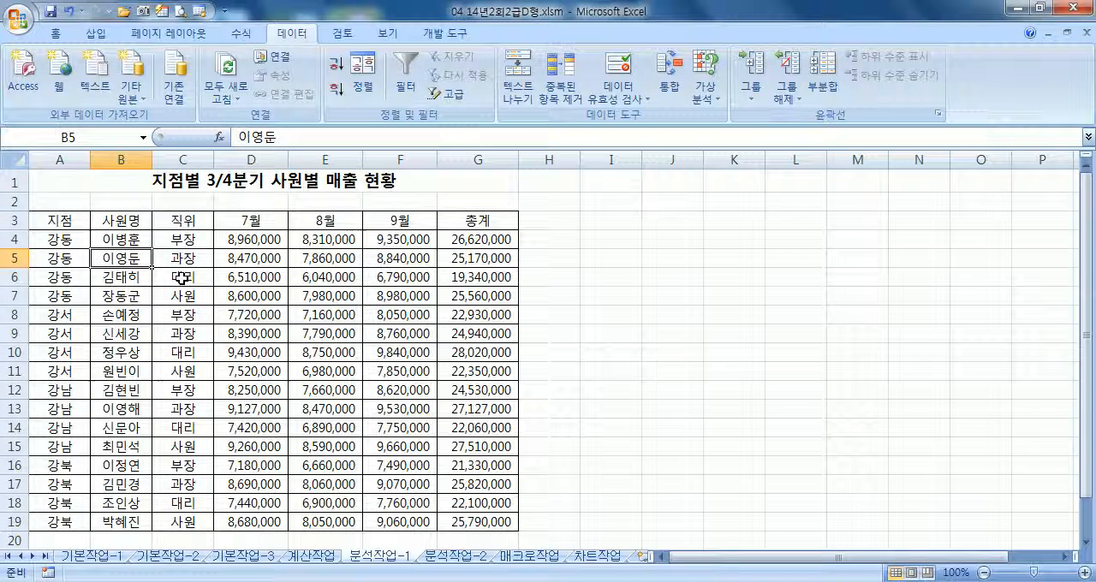
pyautogui.moveTo(180, 257); pyautogui.dragTo(366, 400)
pyautogui.click(257, 337)
pyautogui.click(96, 34)
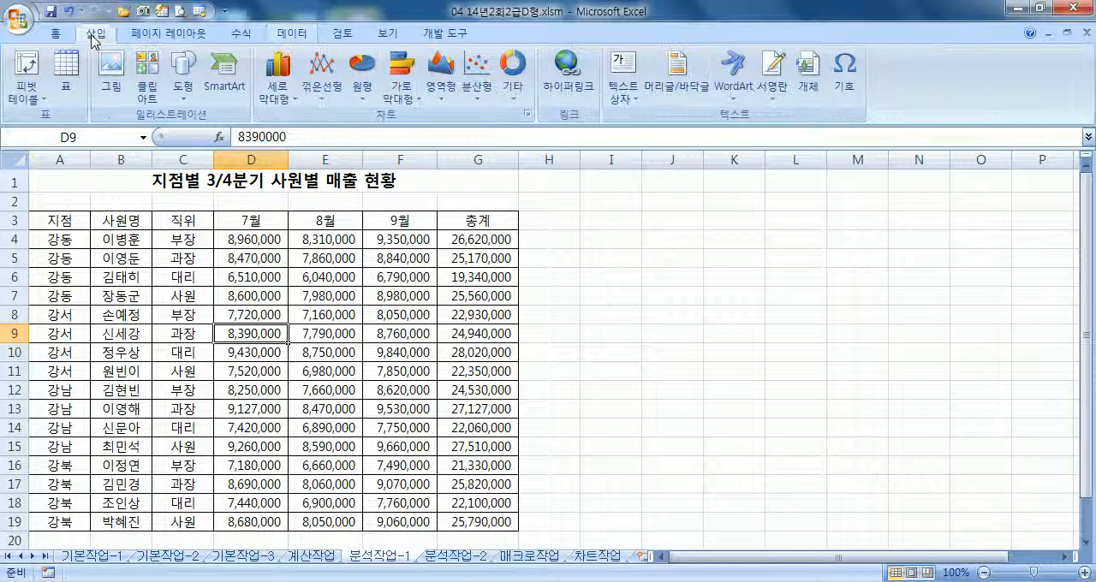
pyautogui.click(27, 67)
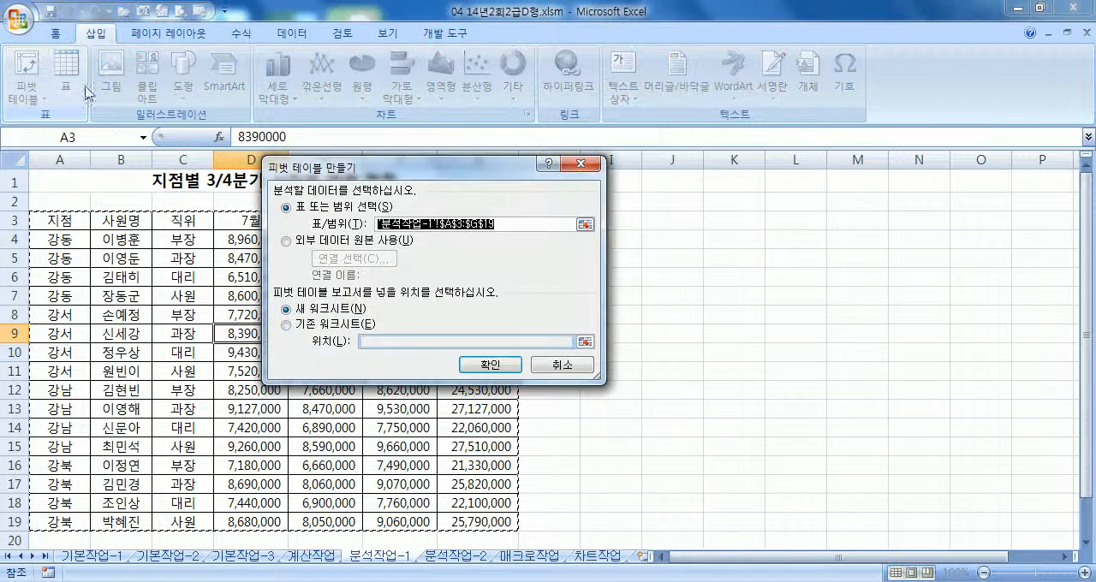
pyautogui.moveTo(331, 168); pyautogui.dragTo(662, 179)
pyautogui.scroll(-7, 220, 303)
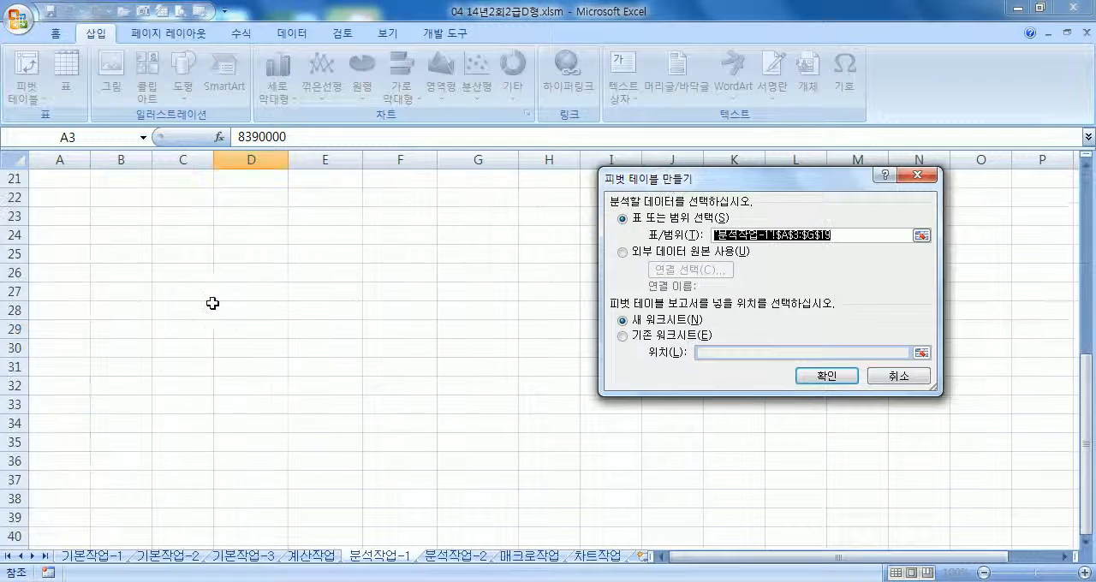
pyautogui.scroll(2, 168, 300)
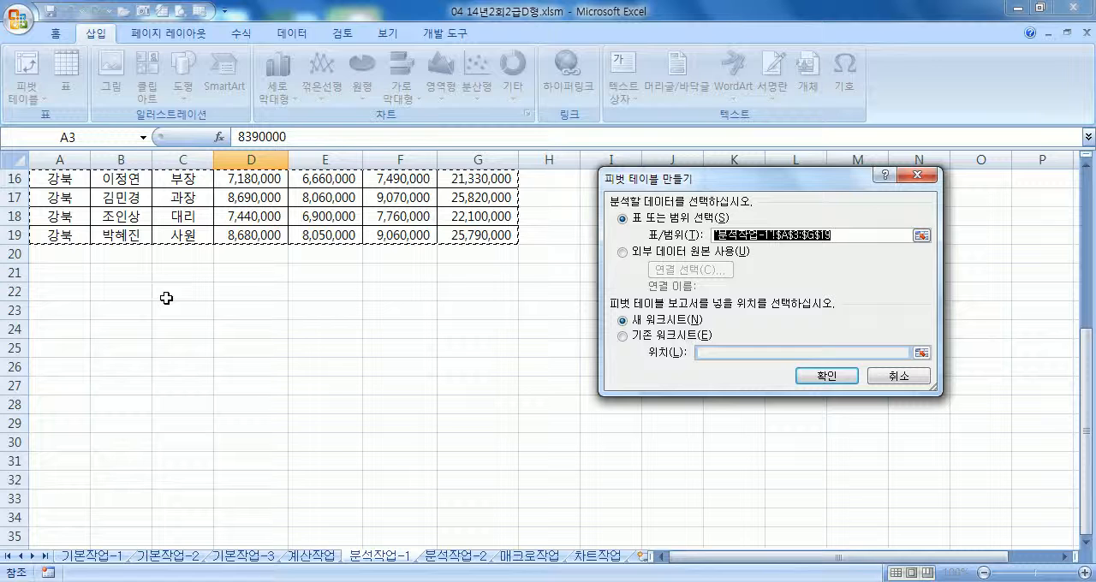
pyautogui.click(67, 310)
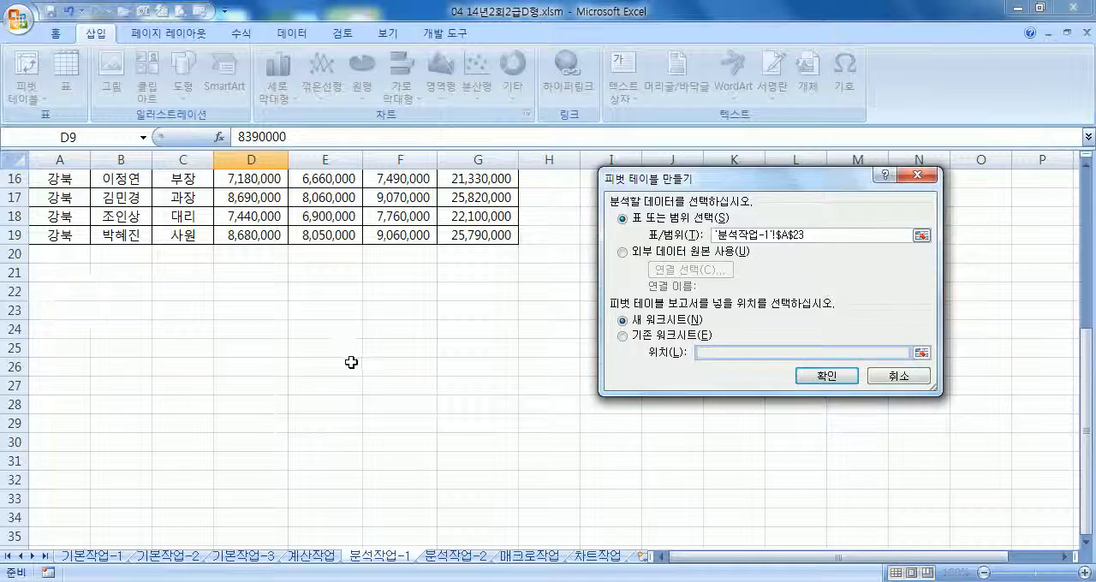
pyautogui.press('Escape')
# Create a pivot table from the sales table A3:G19, placed at A23 of the existing 분석작업-1 worksheet
pyautogui.click(120, 301)
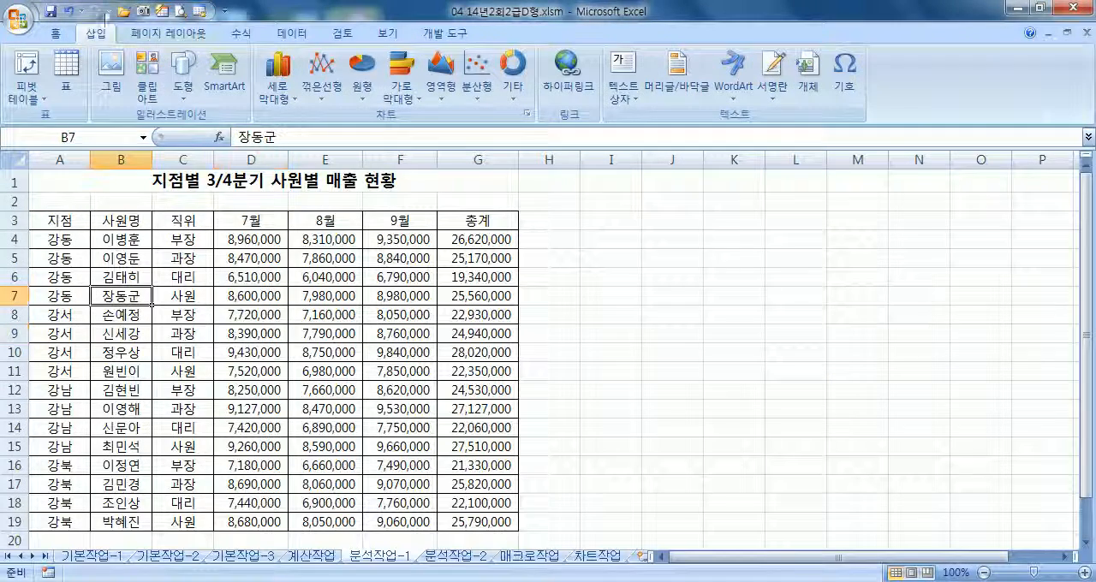
pyautogui.click(26, 65)
pyautogui.scroll(-3, 707, 321)
pyautogui.click(646, 338)
pyautogui.click(60, 405)
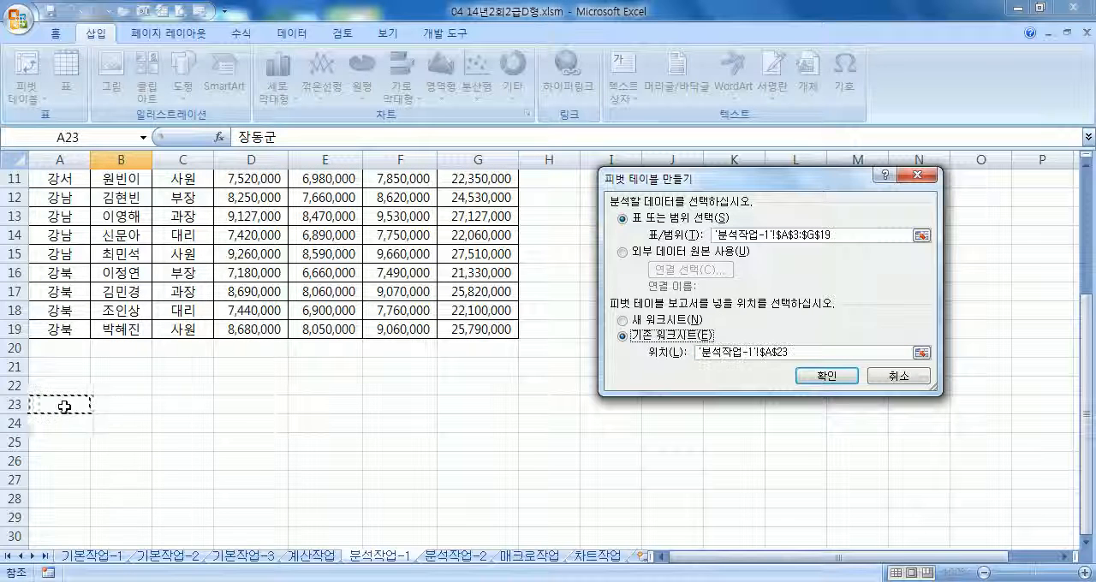
pyautogui.click(823, 376)
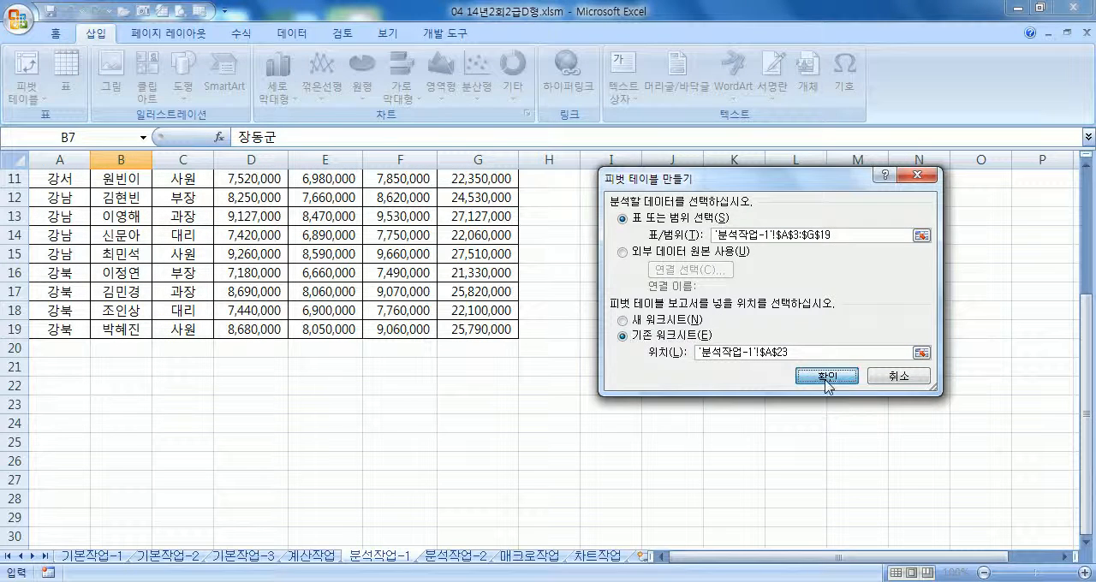
# Lay out the pivot table with 지점 as row labels and 직위 as column labels
pyautogui.moveTo(887, 162); pyautogui.dragTo(514, 159)
pyautogui.scroll(-3, 345, 284)
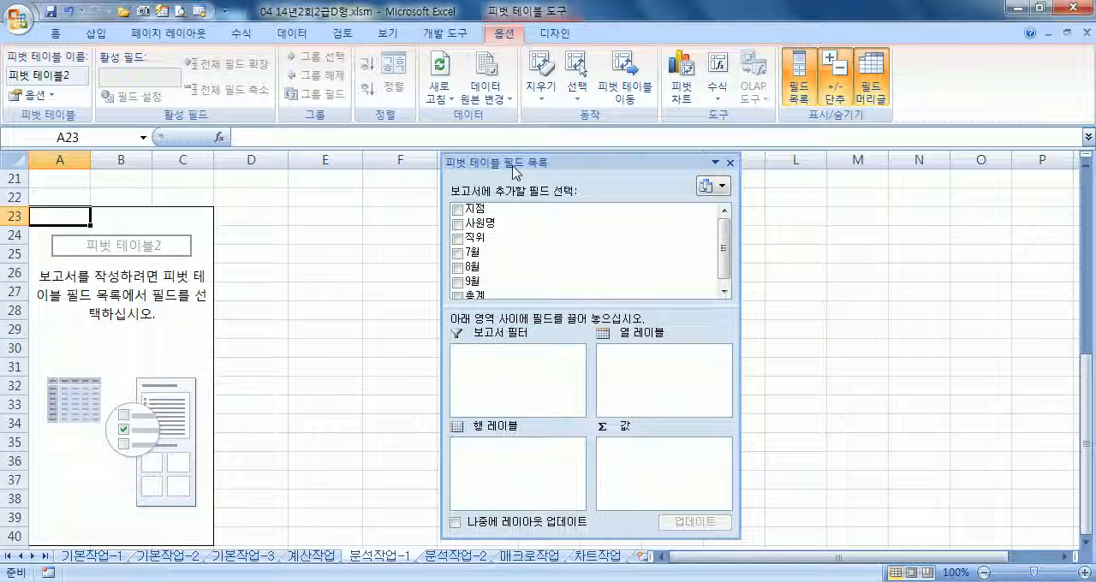
pyautogui.moveTo(554, 205); pyautogui.dragTo(488, 370)
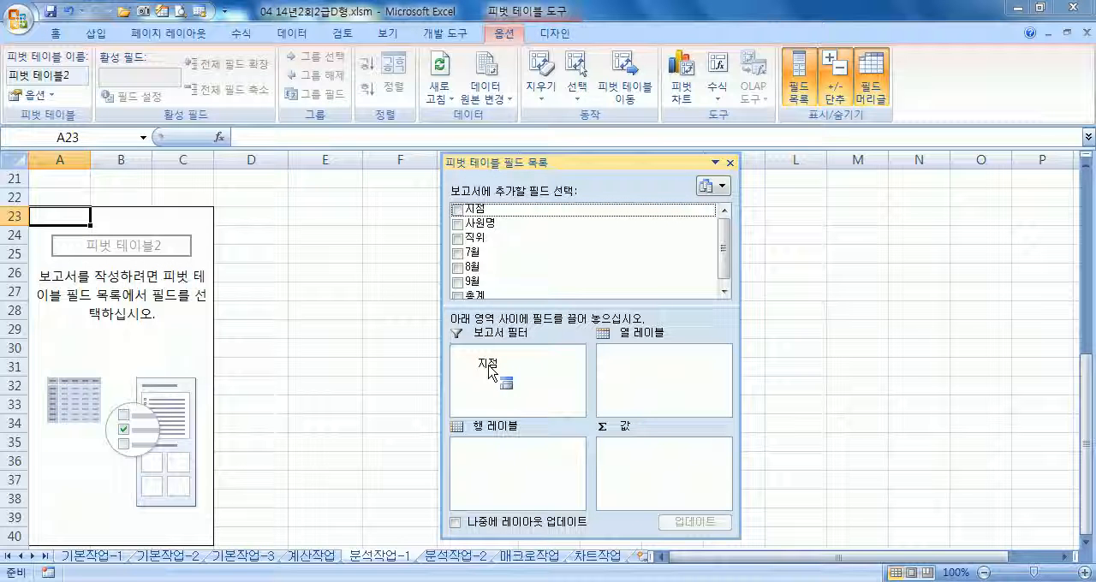
pyautogui.moveTo(488, 370); pyautogui.dragTo(513, 461)
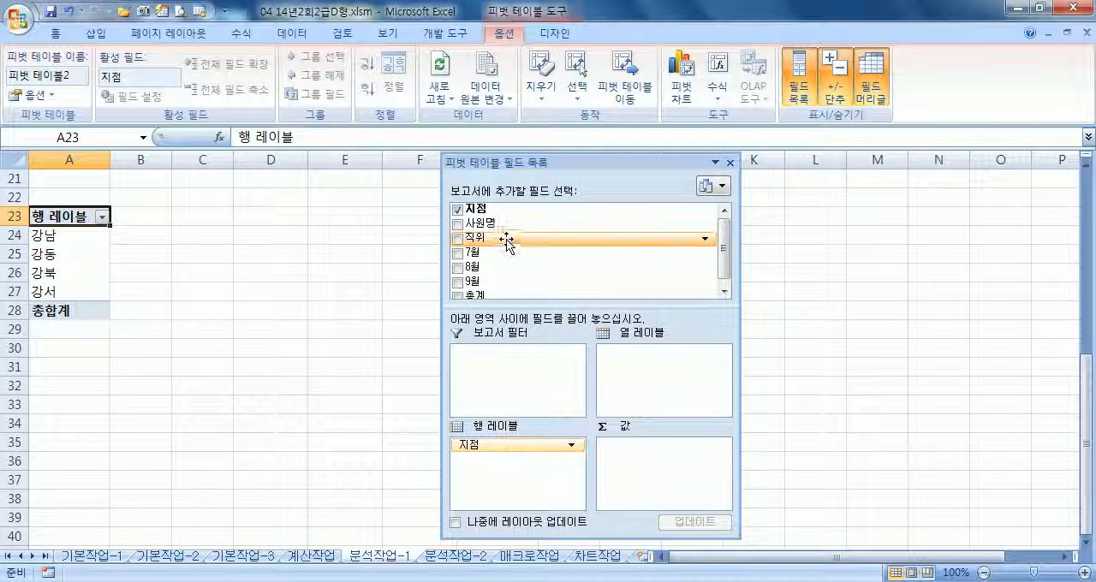
pyautogui.moveTo(488, 239); pyautogui.dragTo(642, 387)
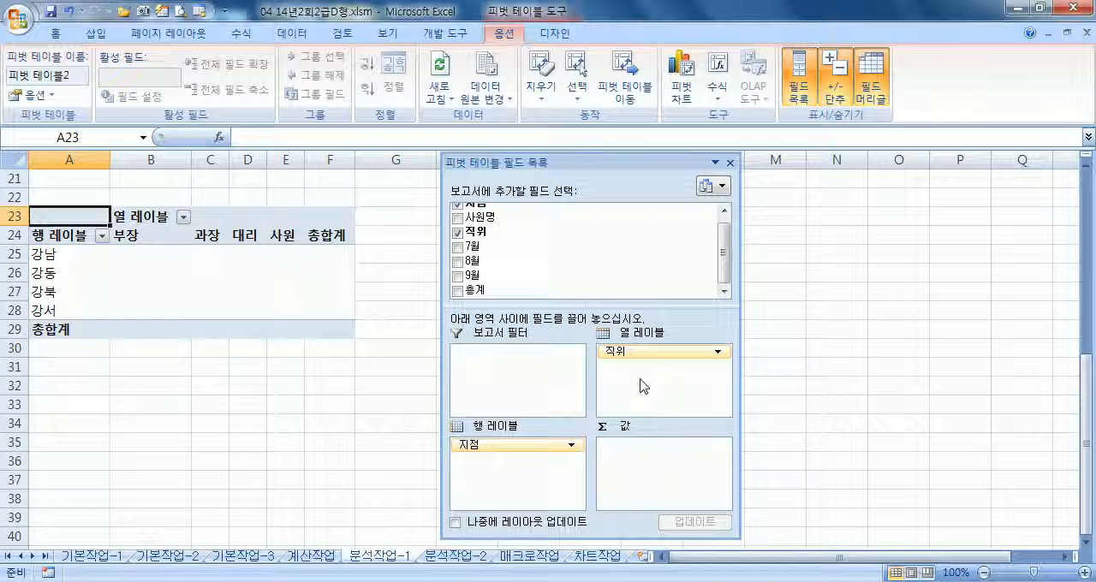
# Add 7월, 8월 and 9월 as summed pivot values and move the Σ 값 field to the row labels
pyautogui.moveTo(631, 349); pyautogui.dragTo(643, 450)
pyautogui.moveTo(476, 261); pyautogui.dragTo(632, 485)
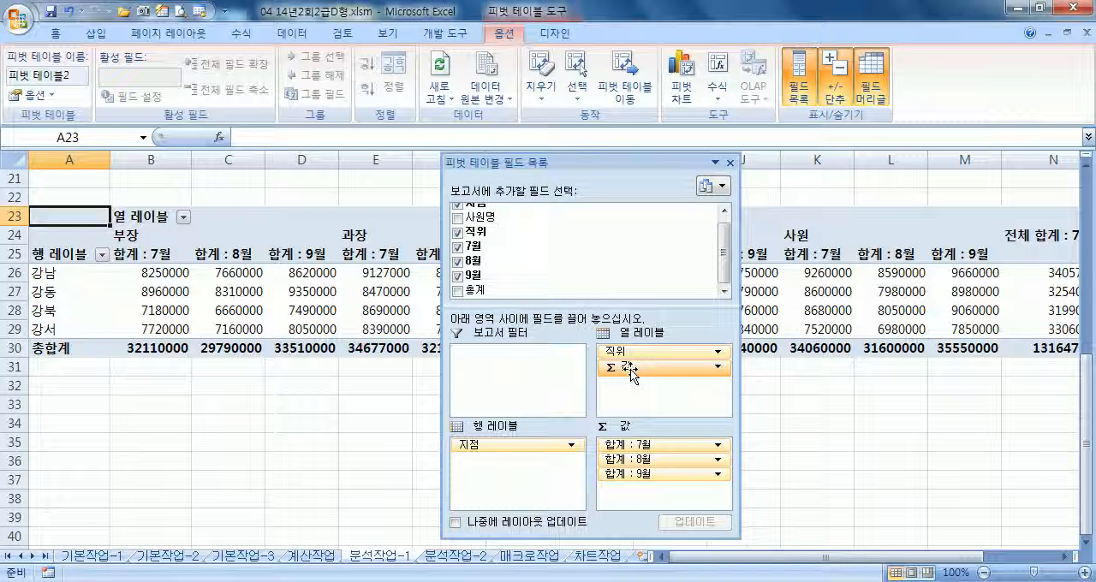
pyautogui.moveTo(632, 374)
pyautogui.mouseDown()
pyautogui.moveTo(489, 452)
pyautogui.moveTo(496, 469)
pyautogui.moveTo(482, 455)
pyautogui.moveTo(631, 411)
pyautogui.moveTo(646, 366)
pyautogui.mouseUp()
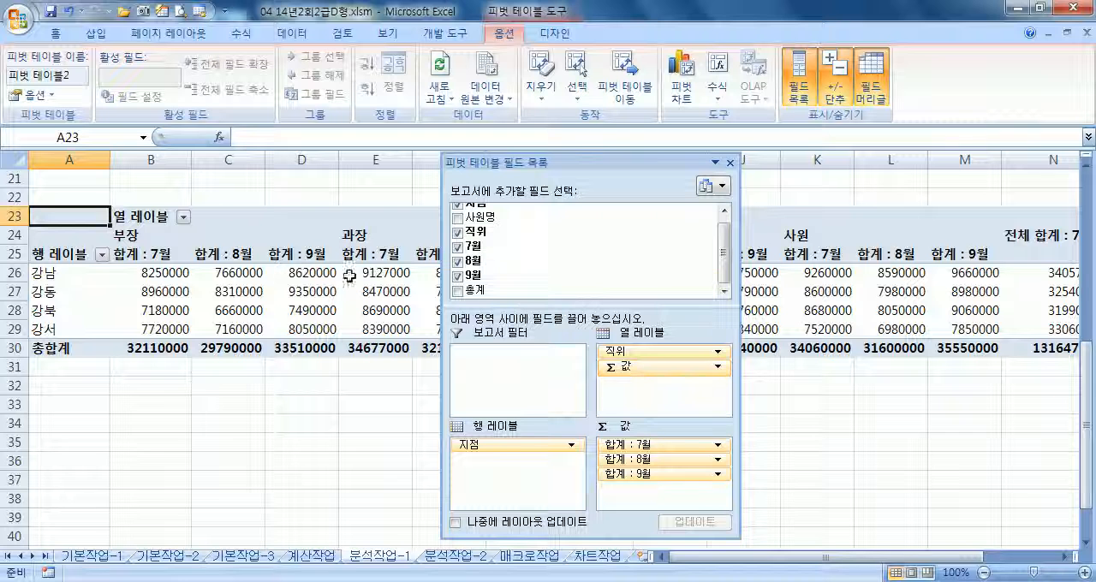
pyautogui.moveTo(637, 374); pyautogui.dragTo(497, 458)
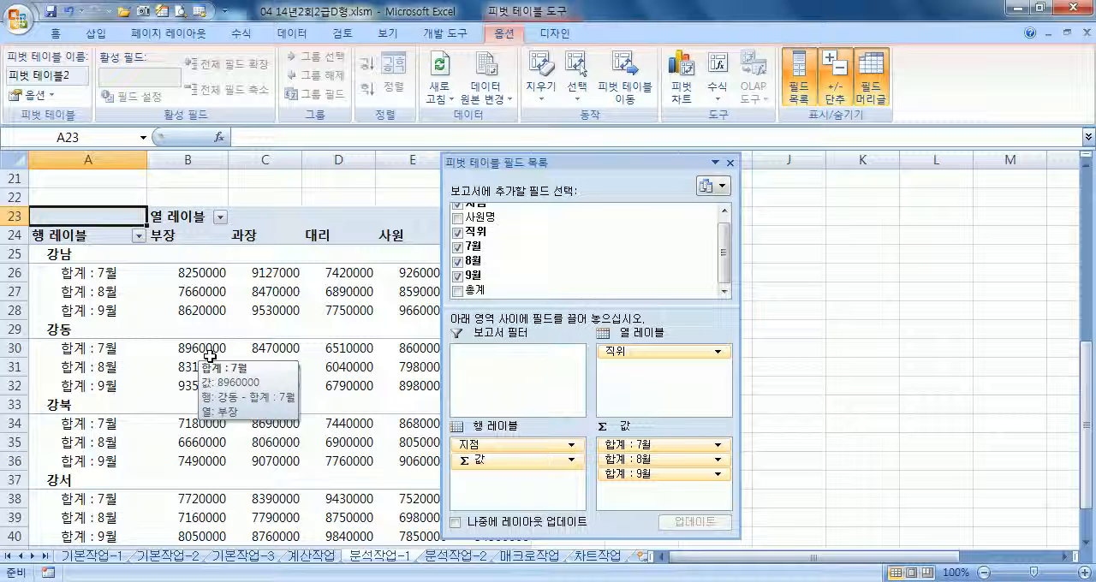
# Format the pivot values in B26:F43 with the 회계 number format, 0 decimal places and the symbol set to 없음
pyautogui.moveTo(483, 162); pyautogui.dragTo(783, 142)
pyautogui.scroll(-2, 471, 276)
pyautogui.scroll(2, 471, 281)
pyautogui.moveTo(185, 271); pyautogui.dragTo(514, 521)
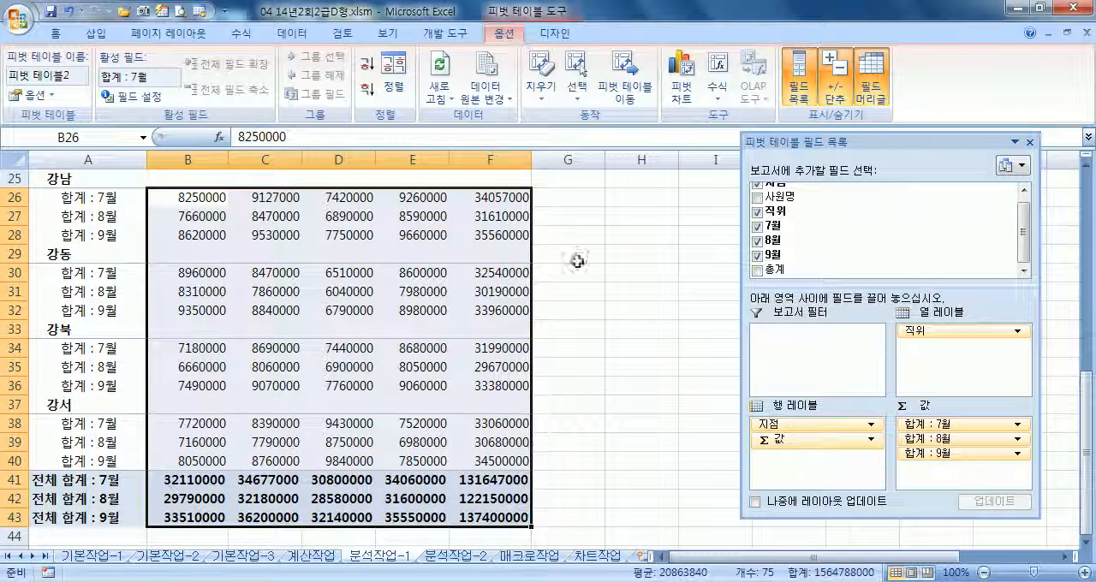
pyautogui.click(55, 33)
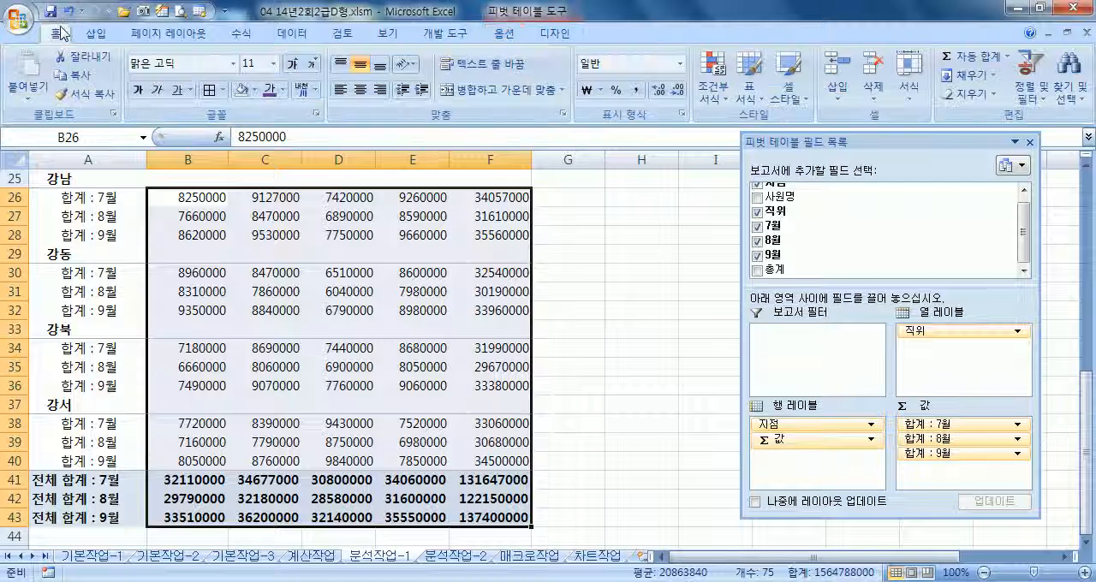
pyautogui.click(601, 91)
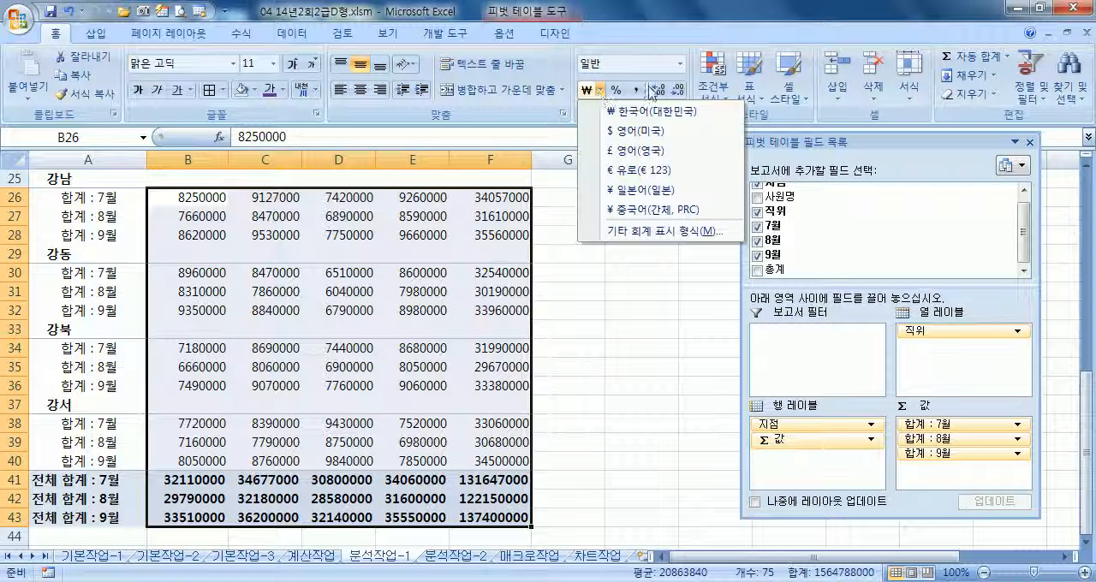
pyautogui.click(681, 64)
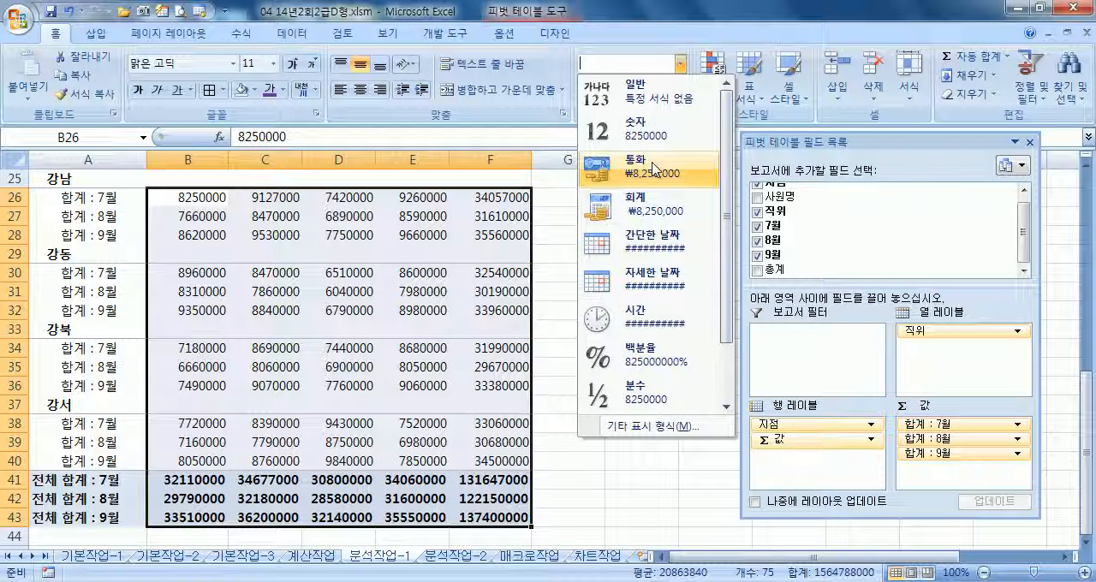
pyautogui.click(600, 46)
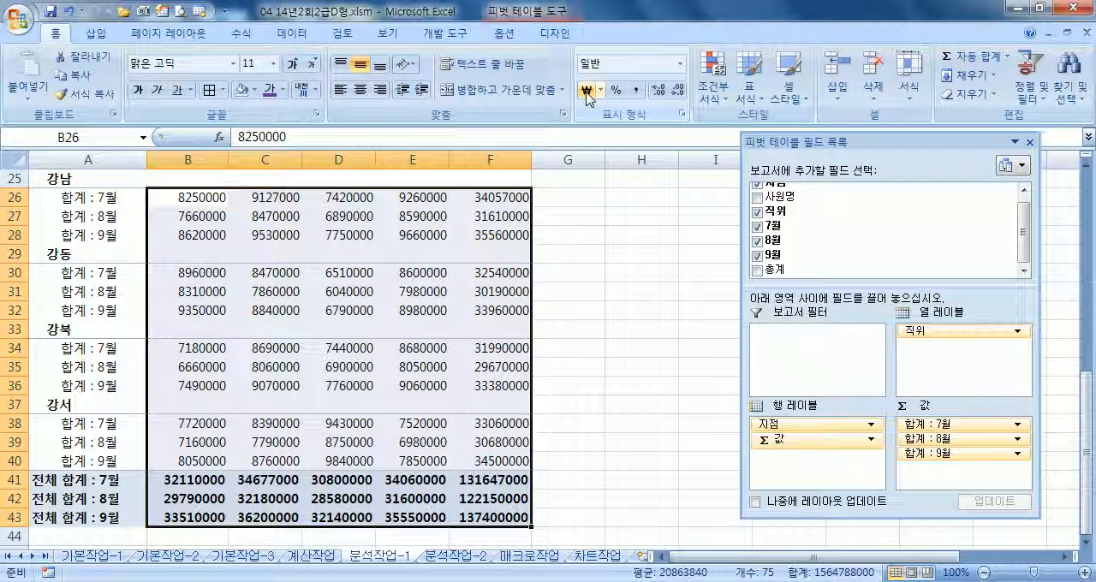
pyautogui.hotkey('ctrl', '1')
pyautogui.click(558, 199)
pyautogui.click(728, 221)
pyautogui.click(728, 240)
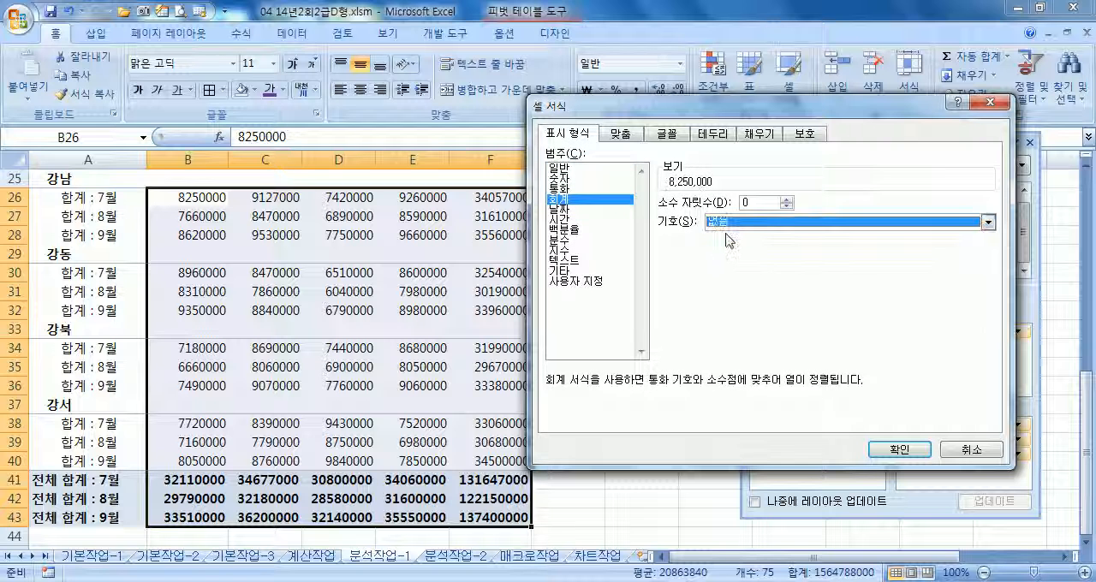
pyautogui.click(899, 449)
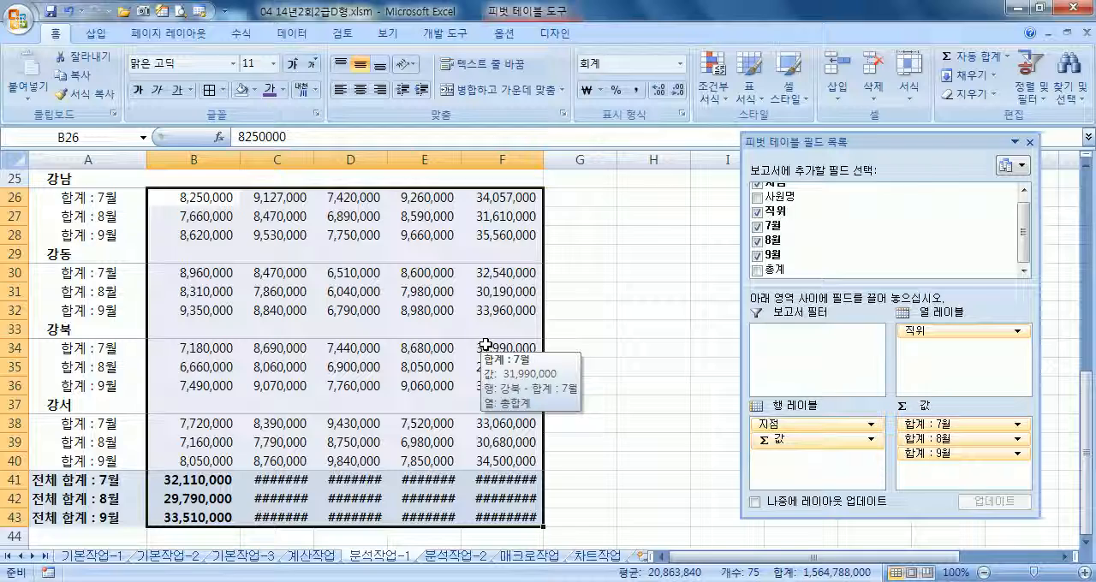
# Auto-fit the widths of columns C through G so the full numbers in the sales table and pivot table fit
pyautogui.scroll(3, 486, 343)
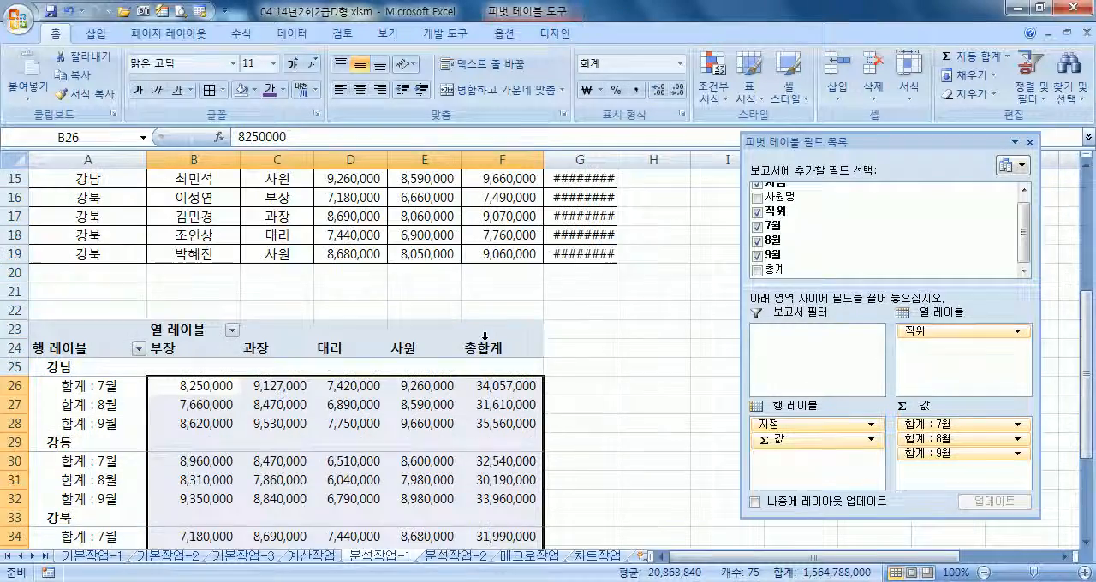
pyautogui.scroll(5, 486, 336)
pyautogui.scroll(-8, 485, 343)
pyautogui.scroll(7, 488, 343)
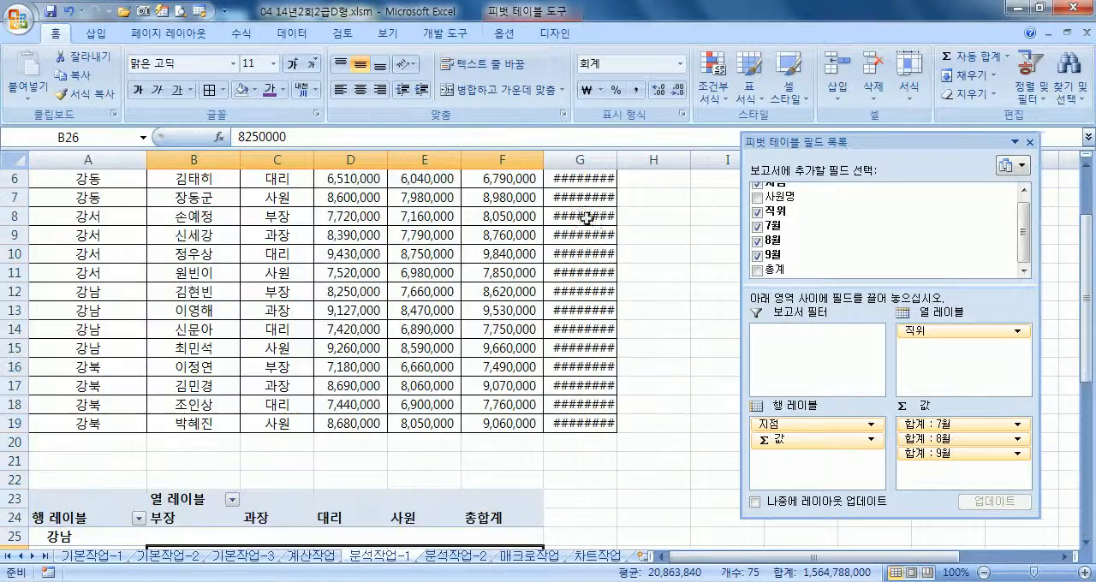
pyautogui.doubleClick(614, 160)
pyautogui.scroll(-7, 599, 257)
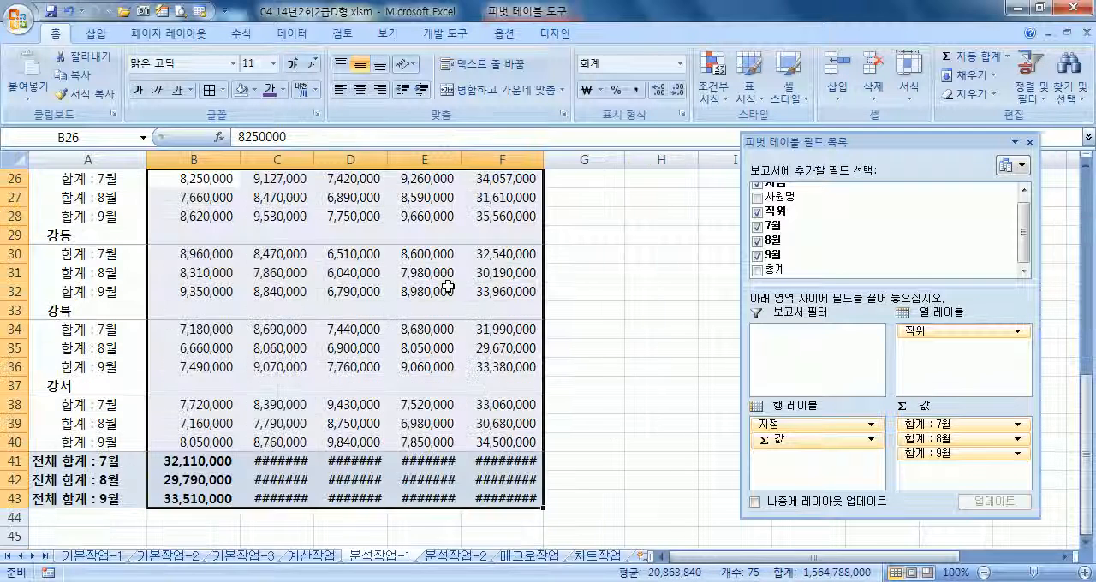
pyautogui.doubleClick(542, 158)
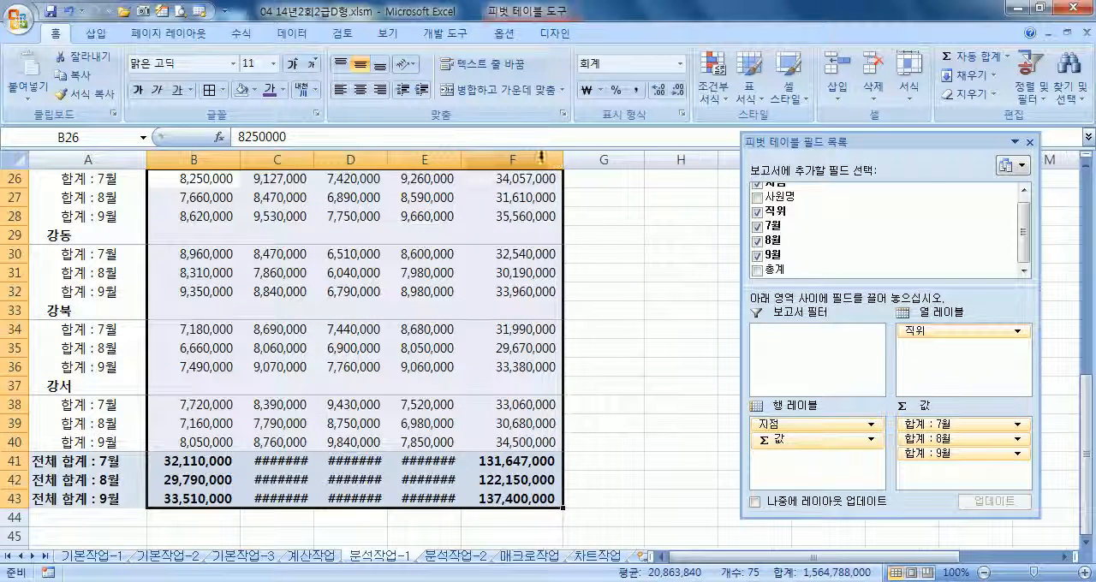
pyautogui.doubleClick(462, 157)
pyautogui.doubleClick(389, 158)
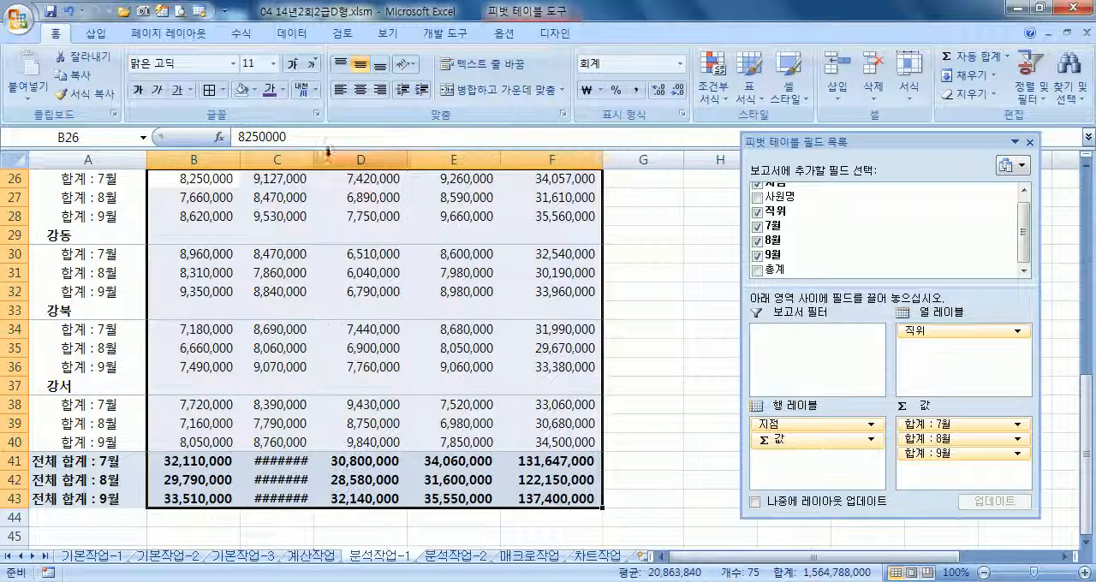
pyautogui.doubleClick(314, 158)
pyautogui.scroll(-3, 322, 288)
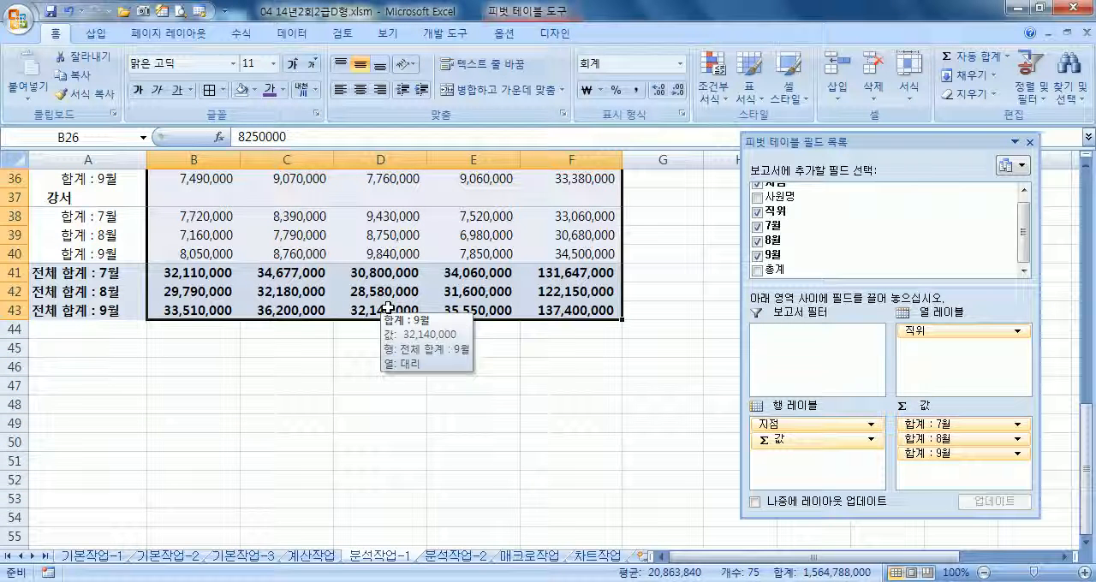
pyautogui.scroll(3, 387, 307)
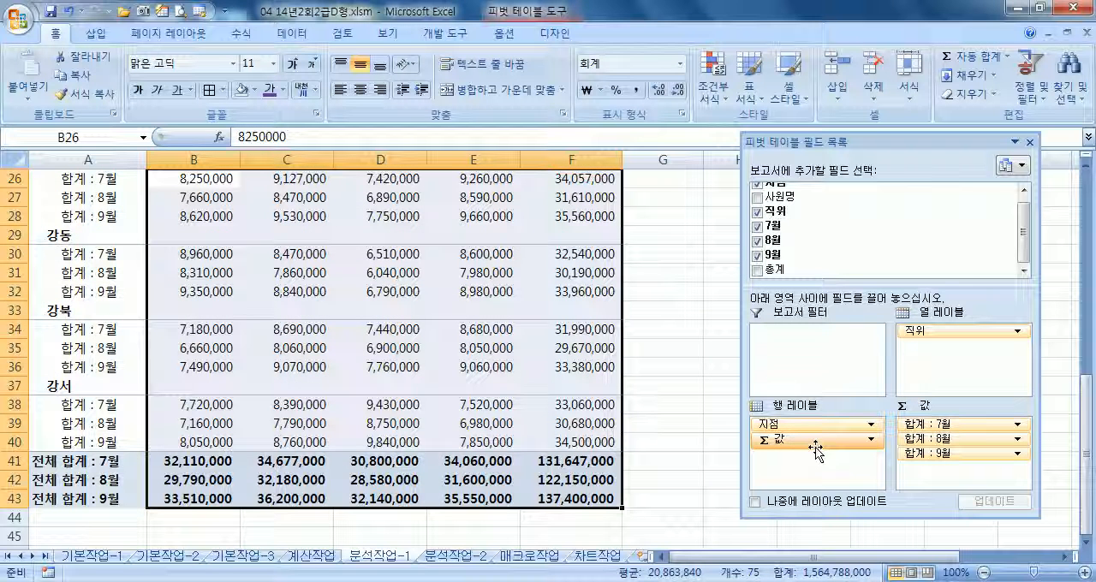
pyautogui.moveTo(812, 444)
pyautogui.mouseDown()
pyautogui.moveTo(973, 362)
pyautogui.moveTo(969, 351)
pyautogui.moveTo(877, 389)
pyautogui.moveTo(796, 454)
pyautogui.mouseUp()
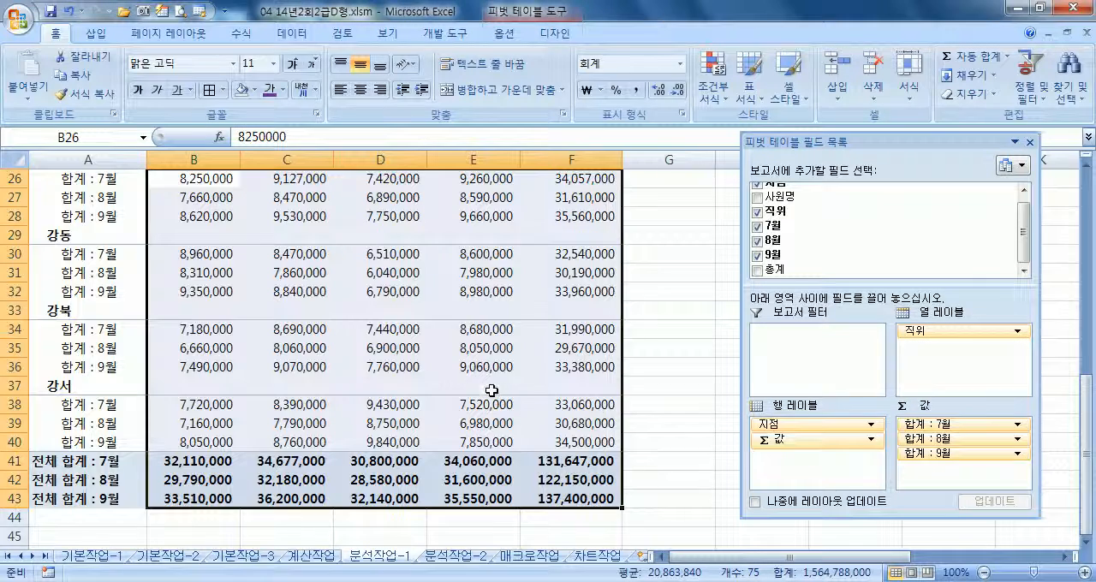
# Examine the pivot table options for displaying row and column grand totals, and close them without saving
pyautogui.scroll(5, 493, 390)
pyautogui.scroll(-5, 492, 390)
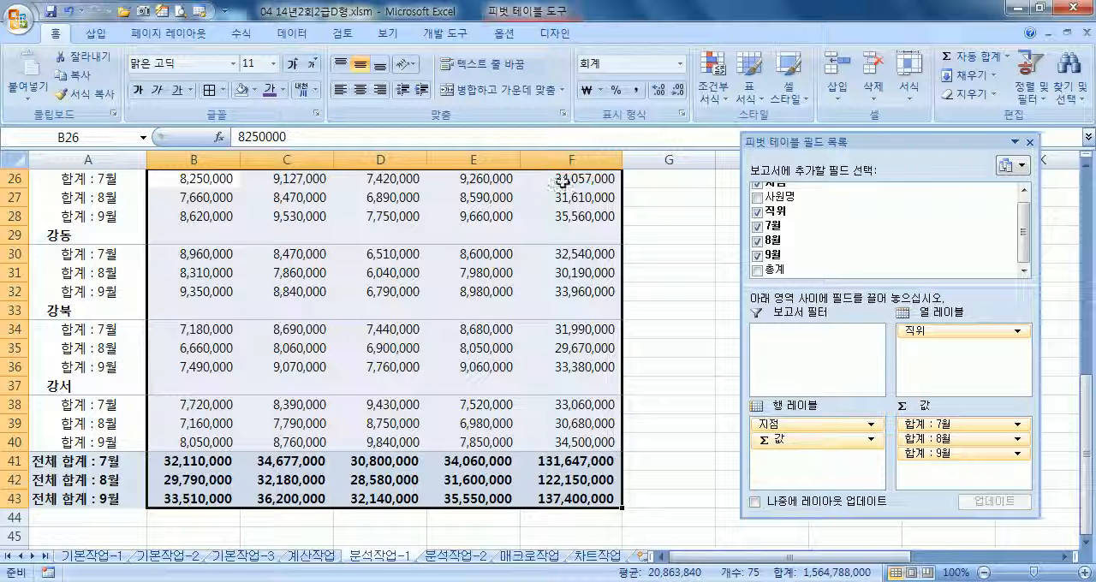
pyautogui.scroll(2, 499, 261)
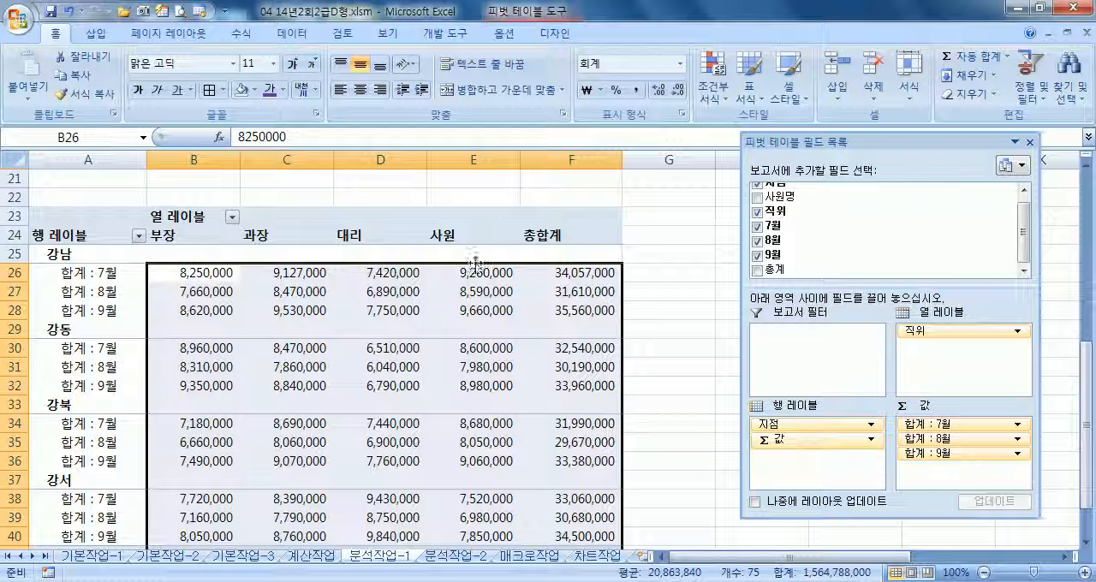
pyautogui.click(507, 33)
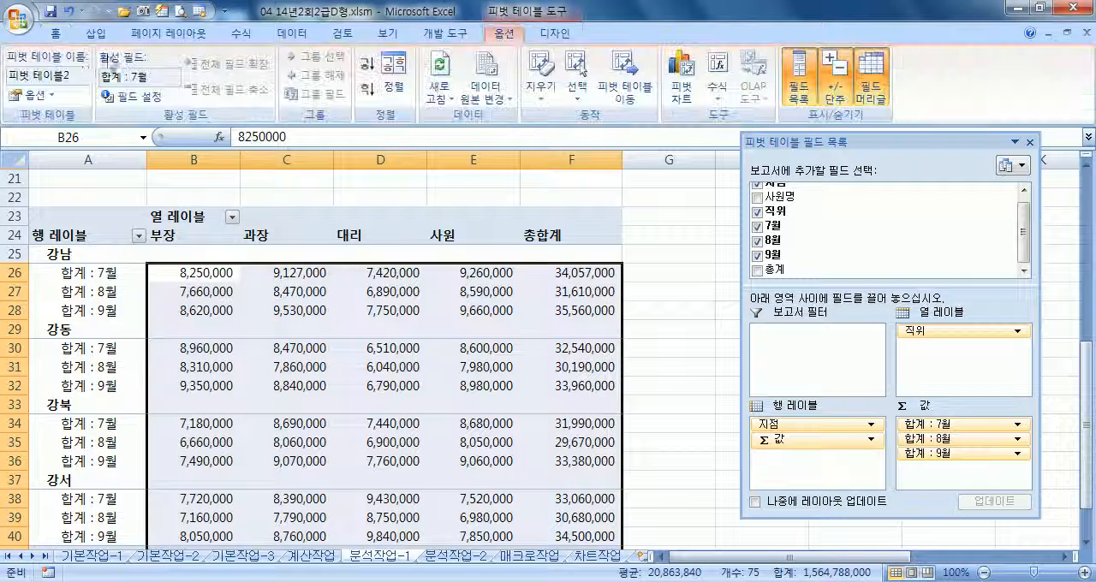
pyautogui.click(34, 95)
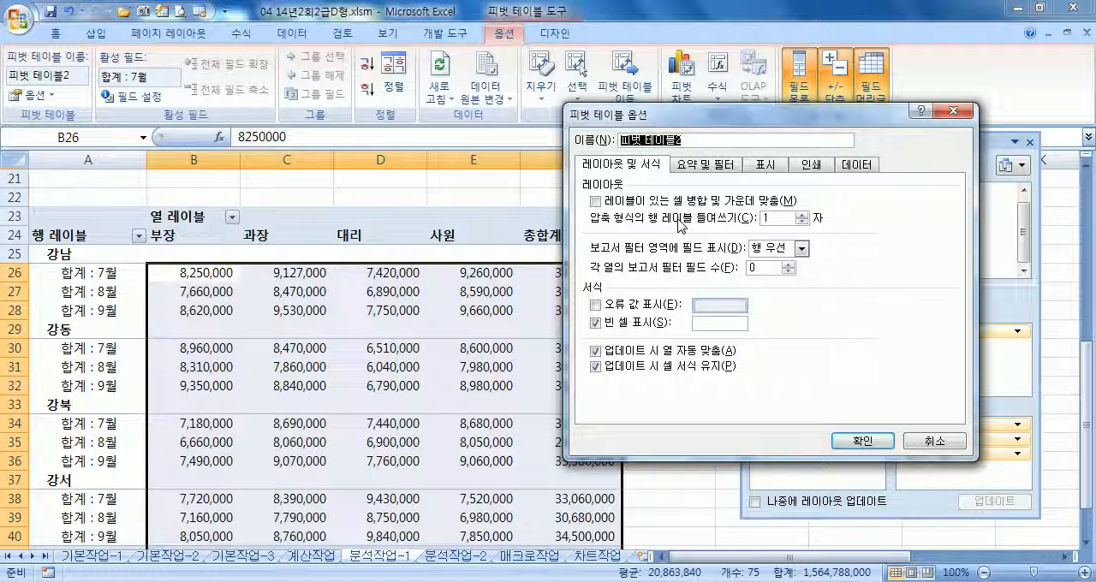
pyautogui.click(715, 171)
pyautogui.click(595, 202)
pyautogui.click(595, 219)
pyautogui.click(595, 202)
pyautogui.click(595, 218)
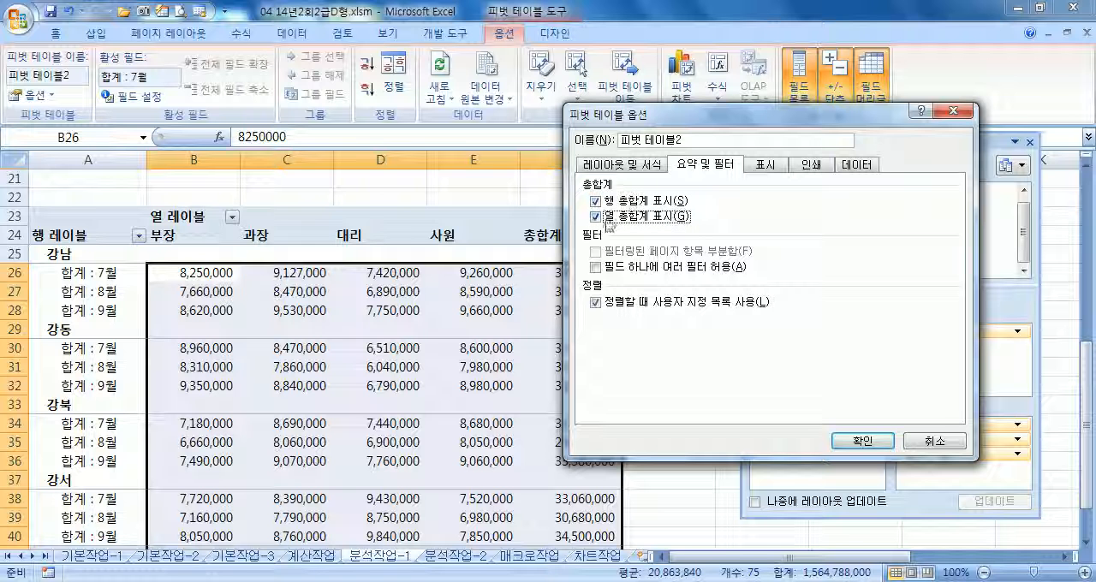
pyautogui.click(935, 442)
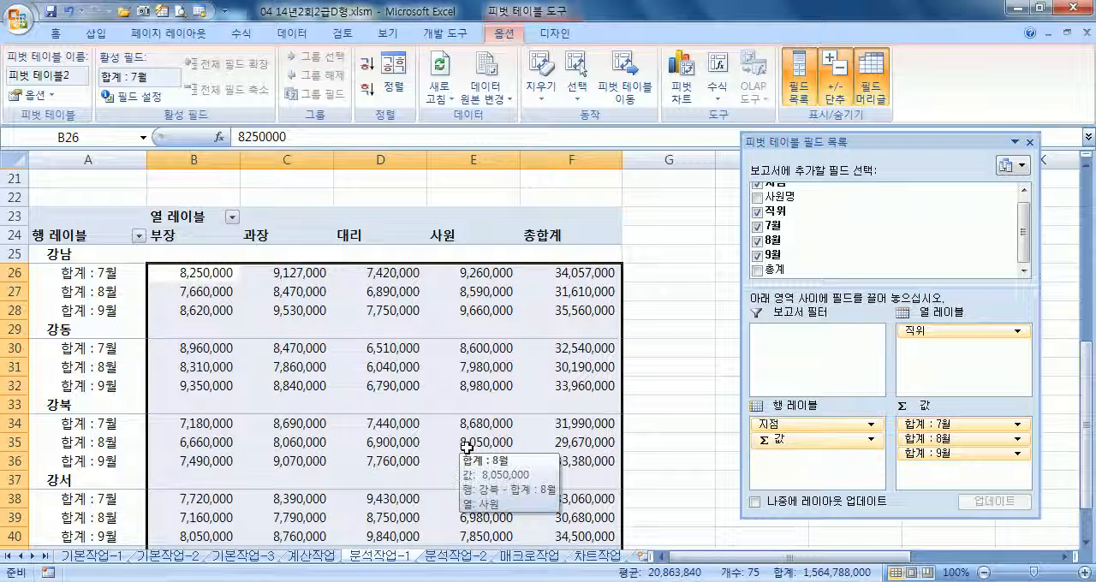
# Dock the pivot table field list beside the sheet and return to cell A1
pyautogui.click(467, 447)
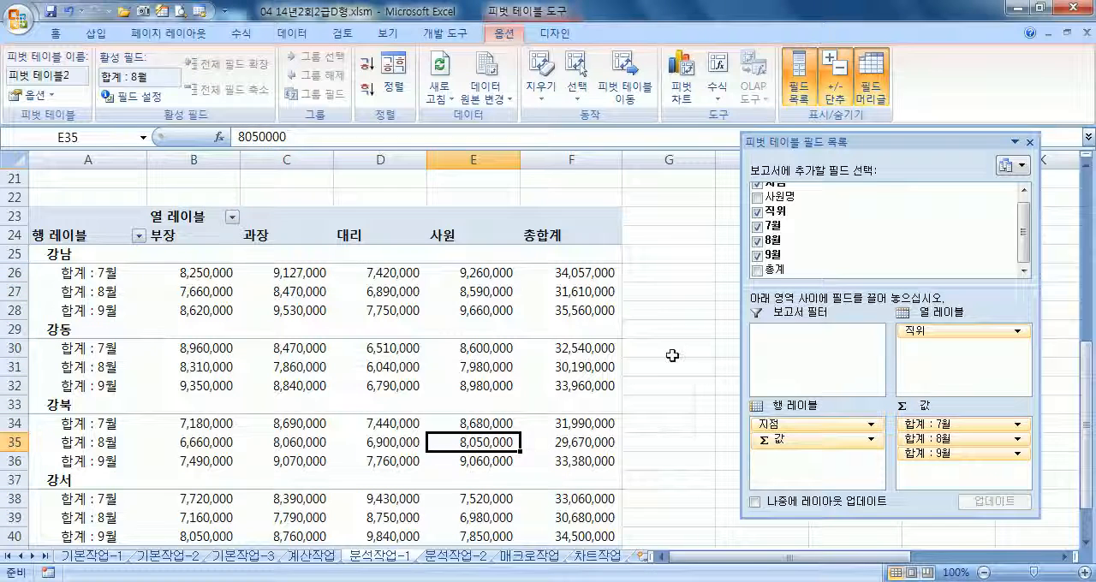
pyautogui.doubleClick(870, 143)
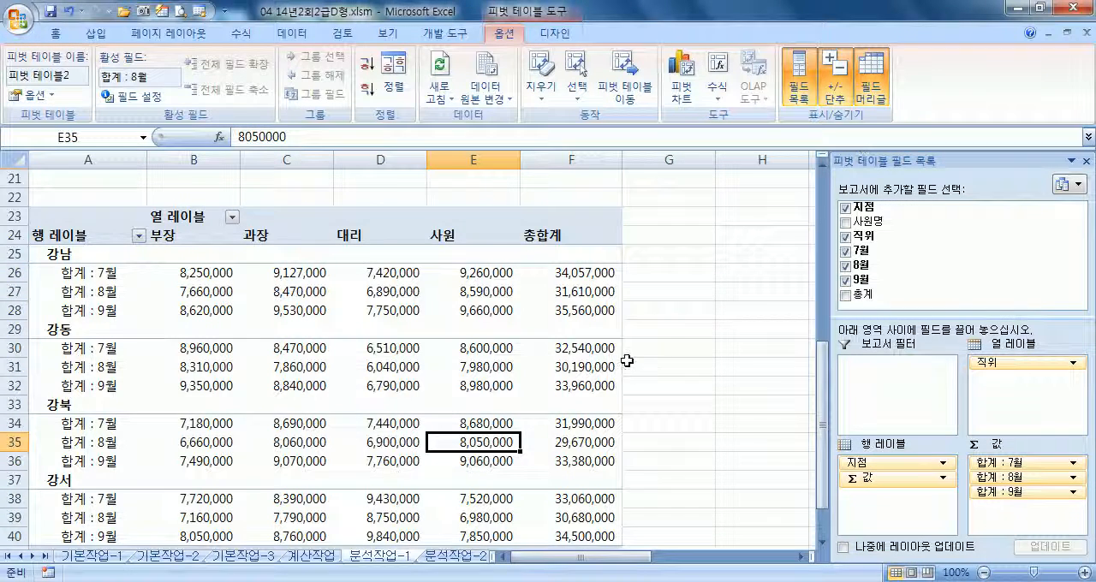
pyautogui.scroll(-5, 631, 354)
pyautogui.click(345, 422)
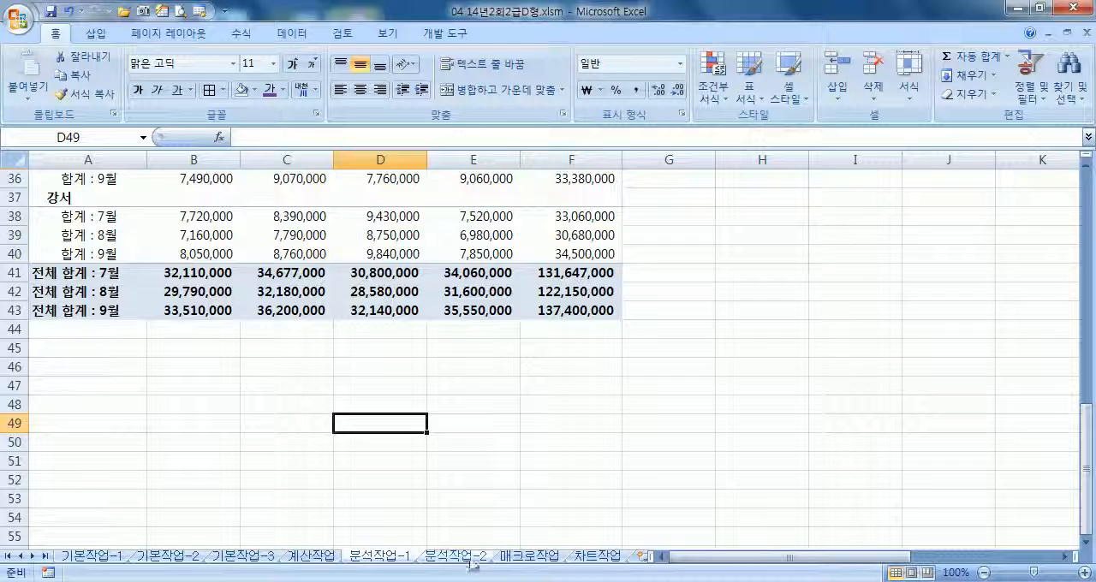
pyautogui.hotkey('ctrl', 'Home')
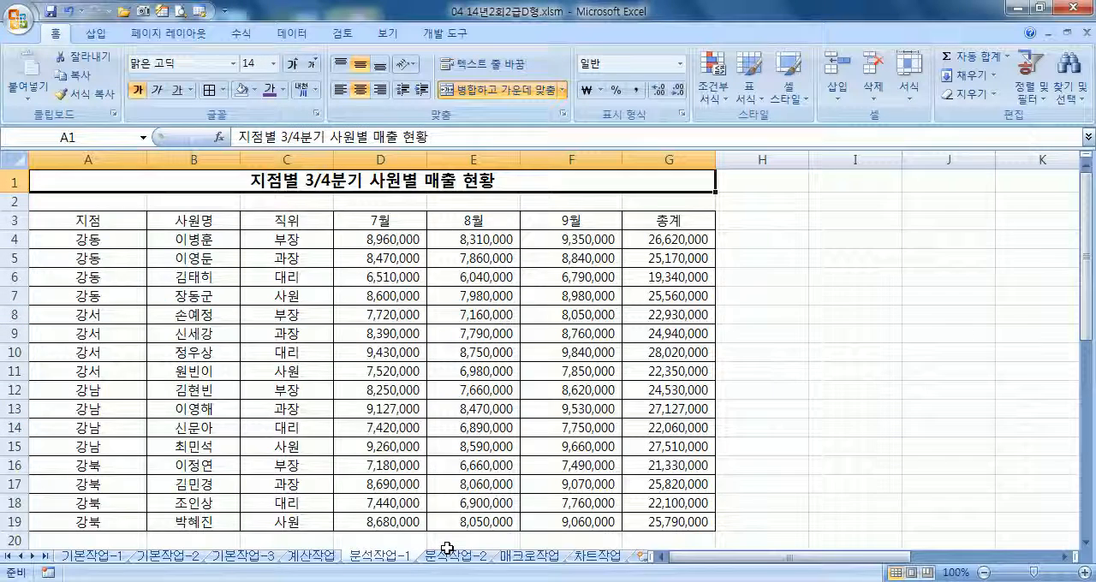
# Open the 분석작업-2 worksheet and review the 서울 마포점, 서울 서초점 and 서울 성북점 sales tables
pyautogui.click(446, 555)
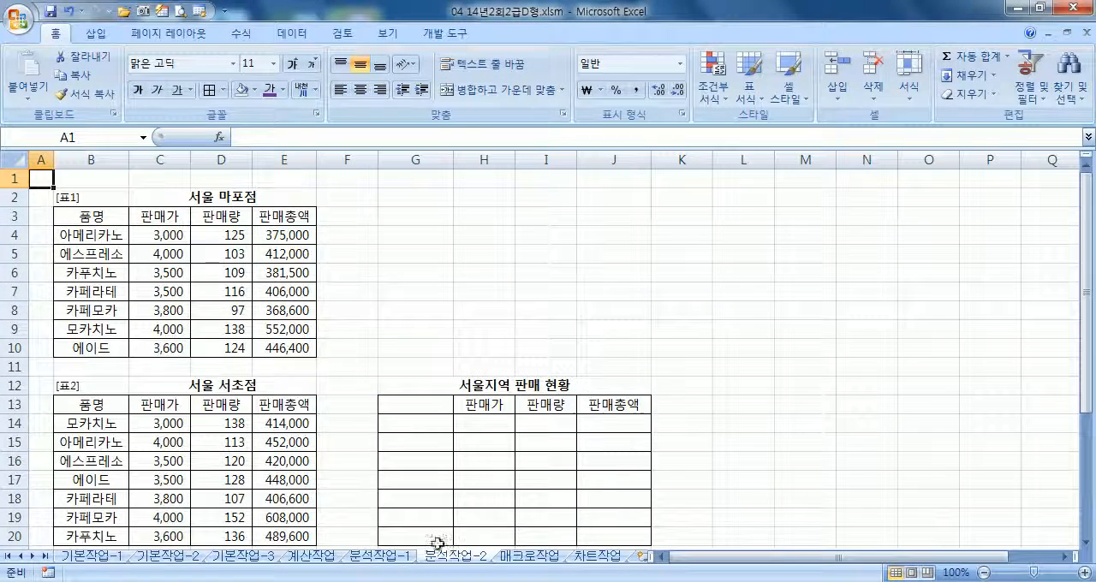
pyautogui.scroll(-3, 591, 434)
pyautogui.scroll(3, 547, 423)
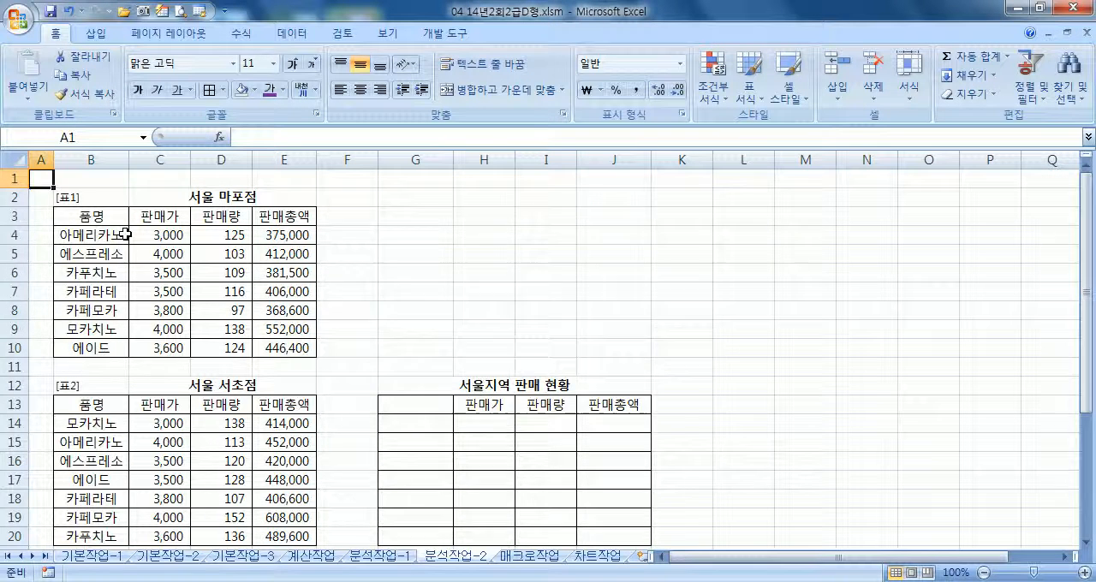
pyautogui.scroll(-3, 126, 233)
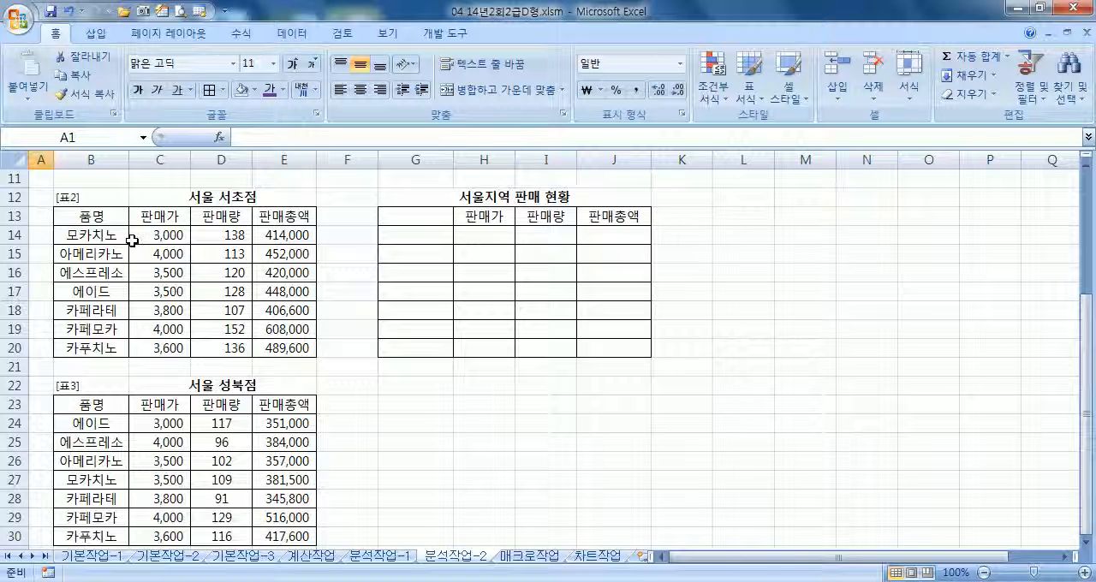
pyautogui.scroll(3, 133, 242)
pyautogui.scroll(-3, 133, 244)
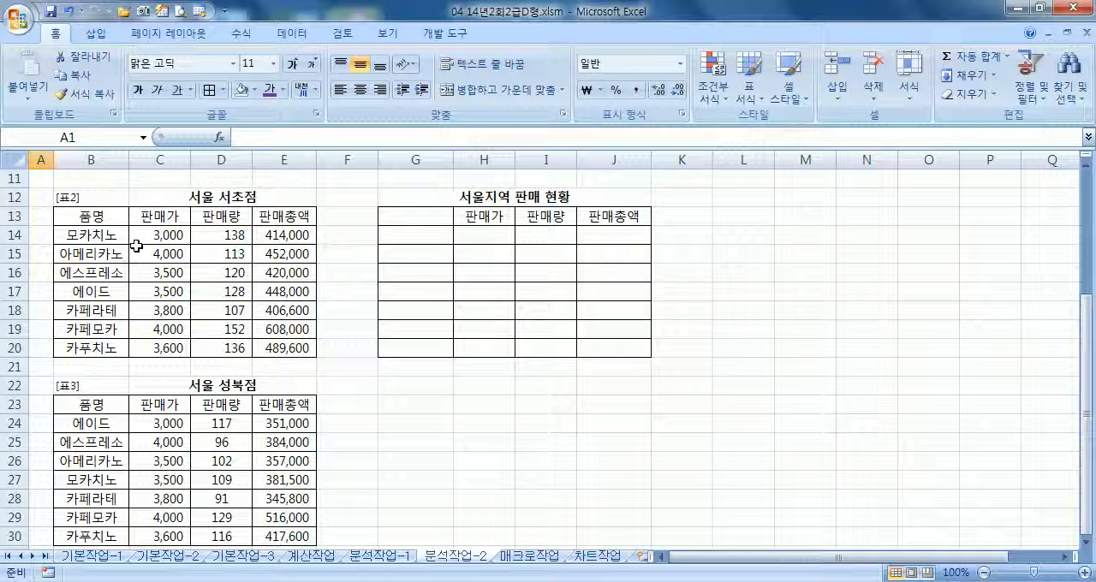
# Set up a 합계 consolidation into G13:J20 with B3:E10, B13:E20 and B23:E30 as the reference ranges
pyautogui.moveTo(411, 211); pyautogui.dragTo(599, 348)
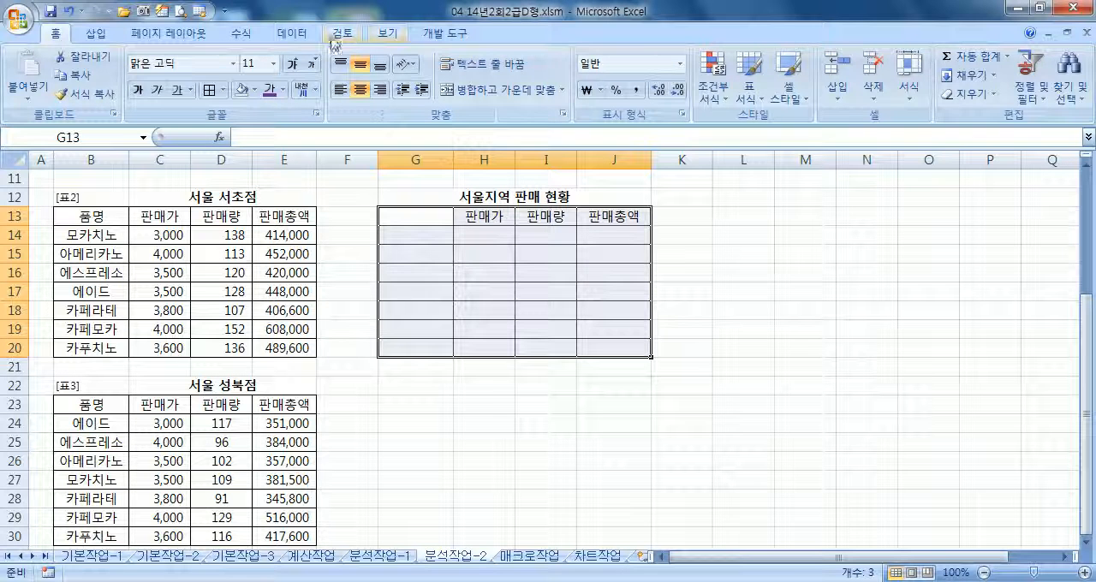
pyautogui.click(291, 33)
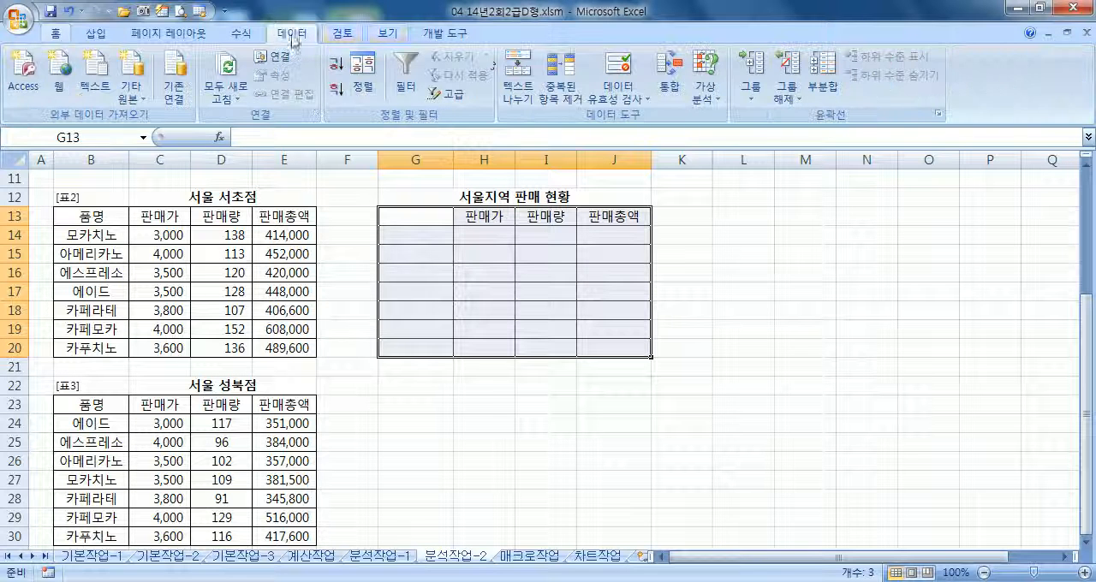
pyautogui.click(676, 92)
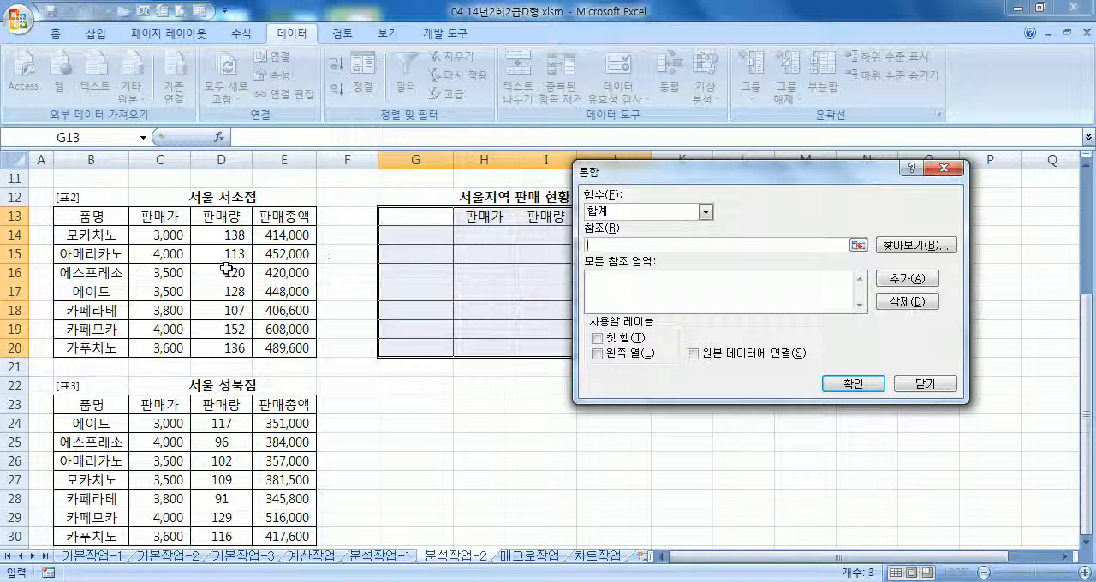
pyautogui.scroll(4, 226, 269)
pyautogui.moveTo(92, 216); pyautogui.dragTo(296, 349)
pyautogui.click(893, 287)
pyautogui.scroll(-2, 360, 385)
pyautogui.moveTo(90, 310); pyautogui.dragTo(269, 450)
pyautogui.click(907, 279)
pyautogui.scroll(-7, 188, 322)
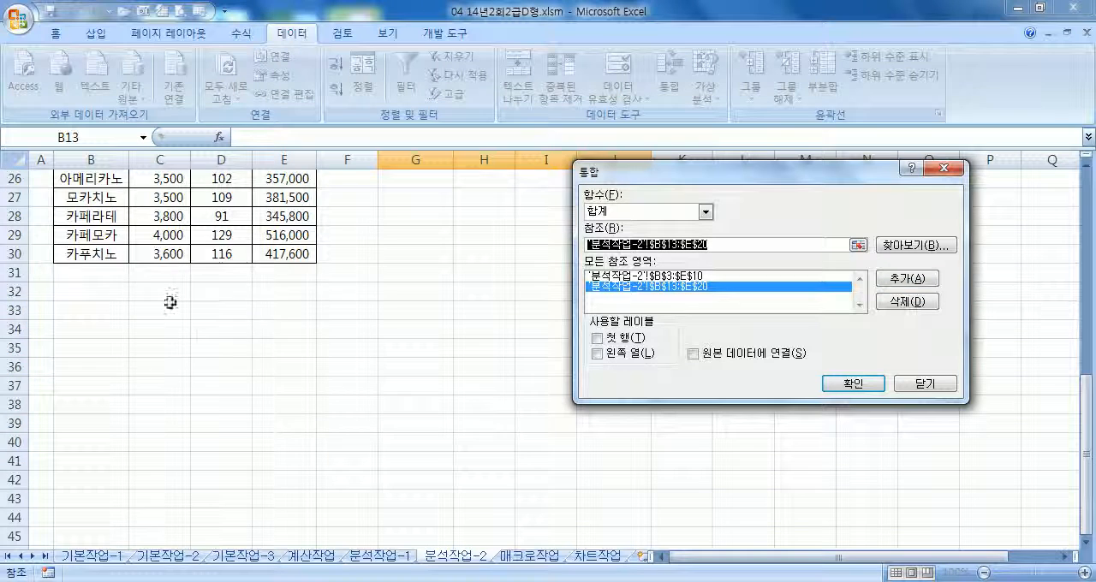
pyautogui.scroll(2, 187, 322)
pyautogui.moveTo(91, 216); pyautogui.dragTo(254, 340)
pyautogui.click(907, 278)
# Use both 첫 행 and 왼쪽 열 as labels and run the consolidation
pyautogui.click(597, 338)
pyautogui.click(597, 353)
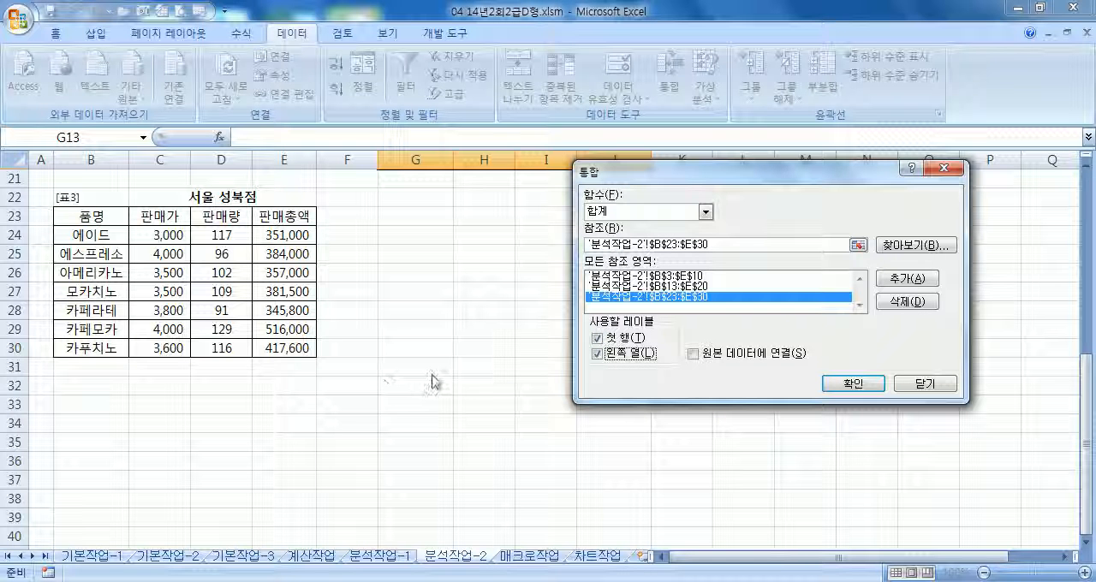
pyautogui.click(843, 384)
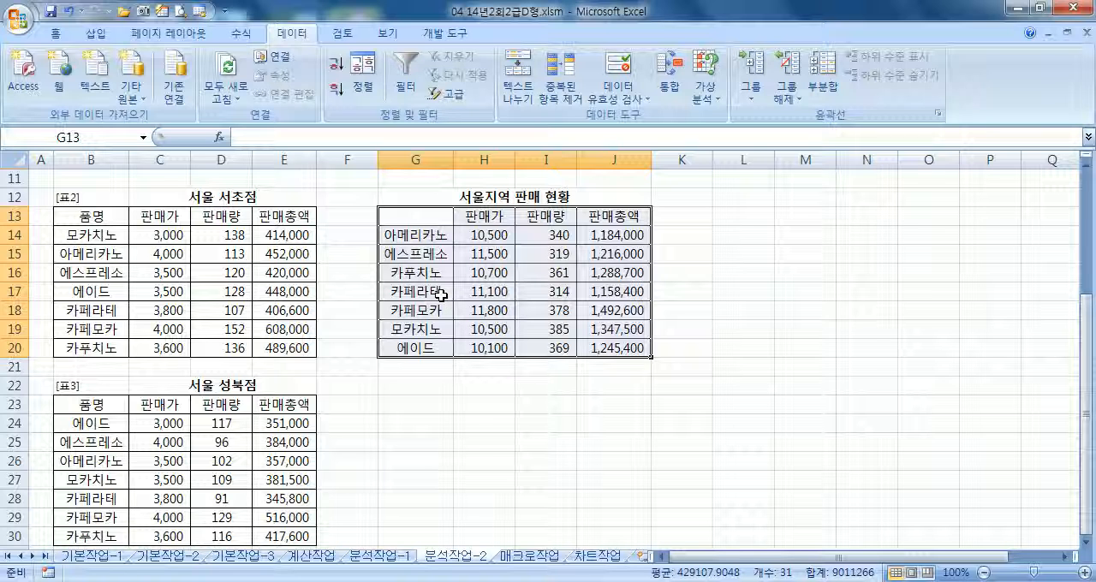
# Undo the last consolidation and reopen the Consolidate settings for G13:J20
pyautogui.click(425, 233)
pyautogui.hotkey('ctrl', 'z')
pyautogui.moveTo(419, 220); pyautogui.dragTo(572, 347)
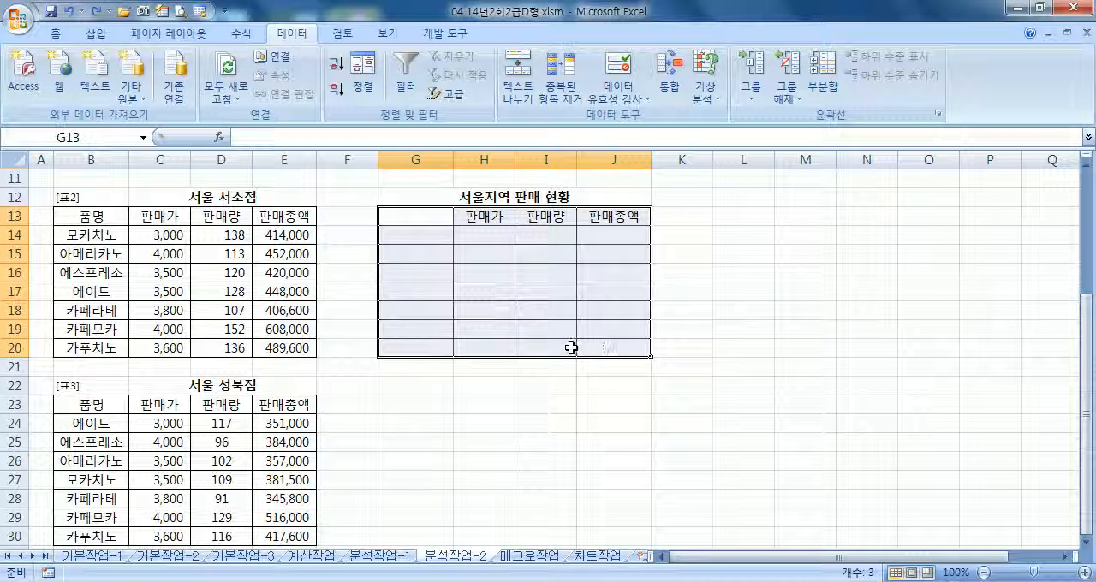
pyautogui.click(668, 82)
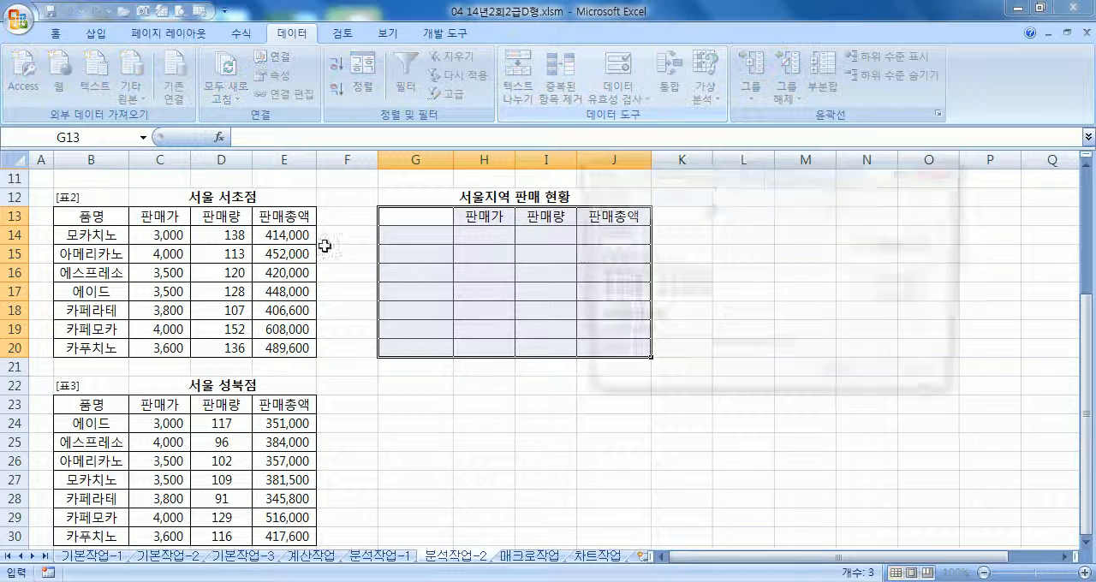
# Remove all three saved reference ranges and turn off the 첫 행 and 왼쪽 열 labels
pyautogui.scroll(4, 215, 299)
pyautogui.click(667, 276)
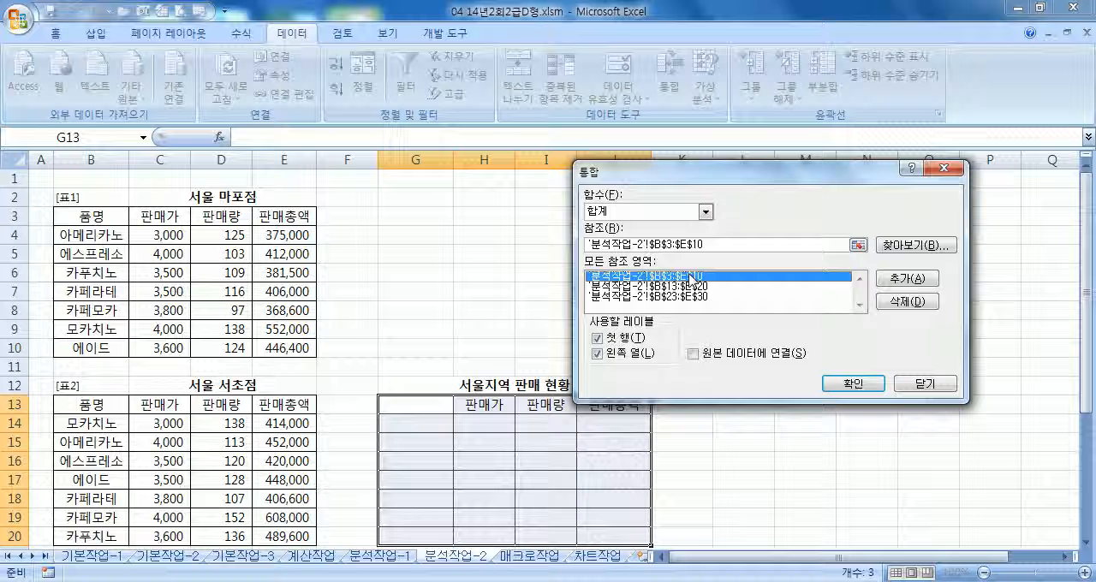
pyautogui.click(906, 301)
pyautogui.click(897, 304)
pyautogui.click(714, 277)
pyautogui.click(909, 304)
pyautogui.click(629, 353)
pyautogui.click(609, 338)
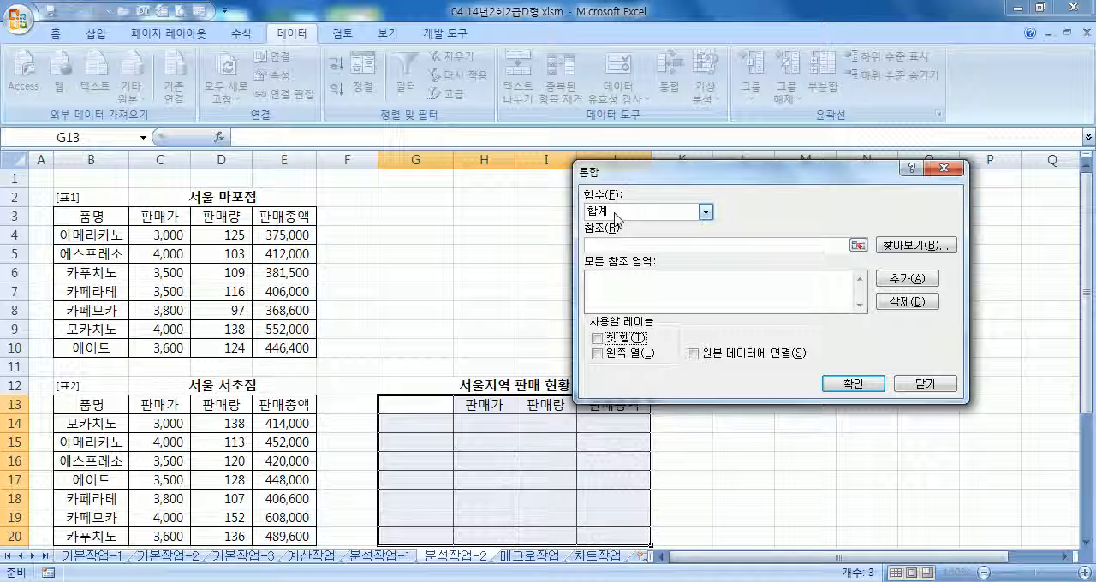
# Add the 서울 마포점 table B3:E10 as the first reference of the 합계 consolidation
pyautogui.click(614, 217)
pyautogui.click(605, 248)
pyautogui.click(609, 212)
pyautogui.click(608, 225)
pyautogui.click(614, 248)
pyautogui.moveTo(92, 216); pyautogui.dragTo(296, 347)
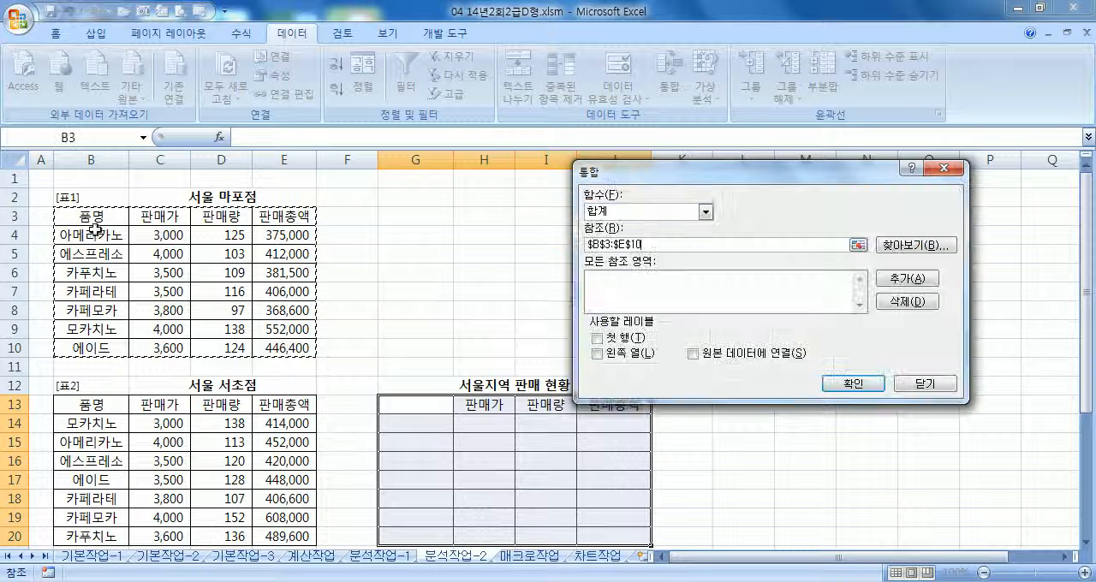
pyautogui.click(896, 280)
# Add the 서울 서초점 table B13:E20 and the 서울 성북점 table B23:E30 as further consolidation references
pyautogui.scroll(-3, 123, 225)
pyautogui.moveTo(79, 210); pyautogui.dragTo(308, 347)
pyautogui.click(896, 279)
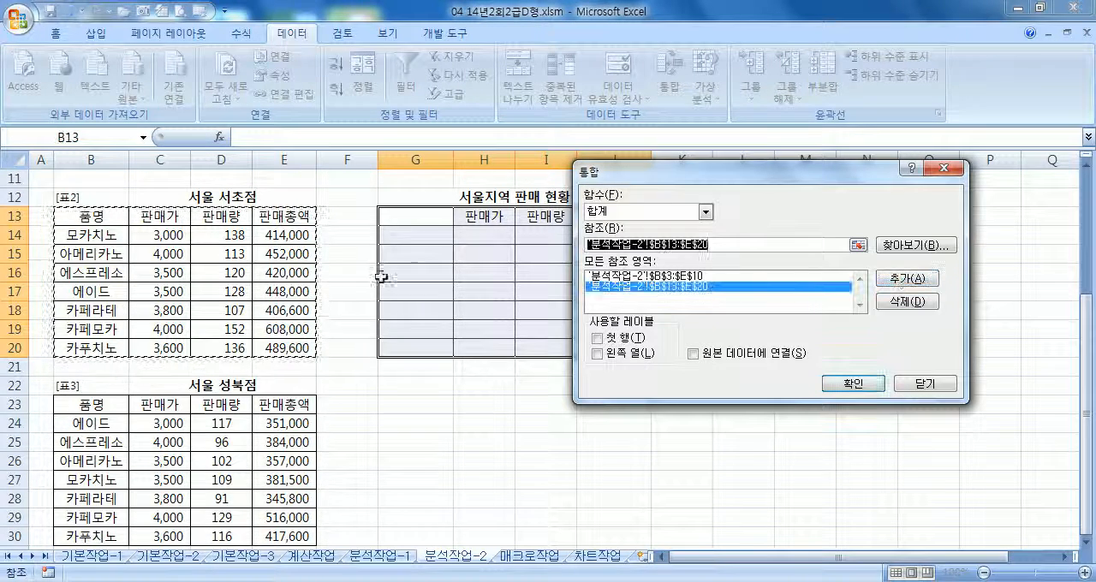
pyautogui.scroll(-3, 428, 274)
pyautogui.moveTo(85, 210); pyautogui.dragTo(331, 347)
pyautogui.click(897, 279)
pyautogui.scroll(7, 374, 280)
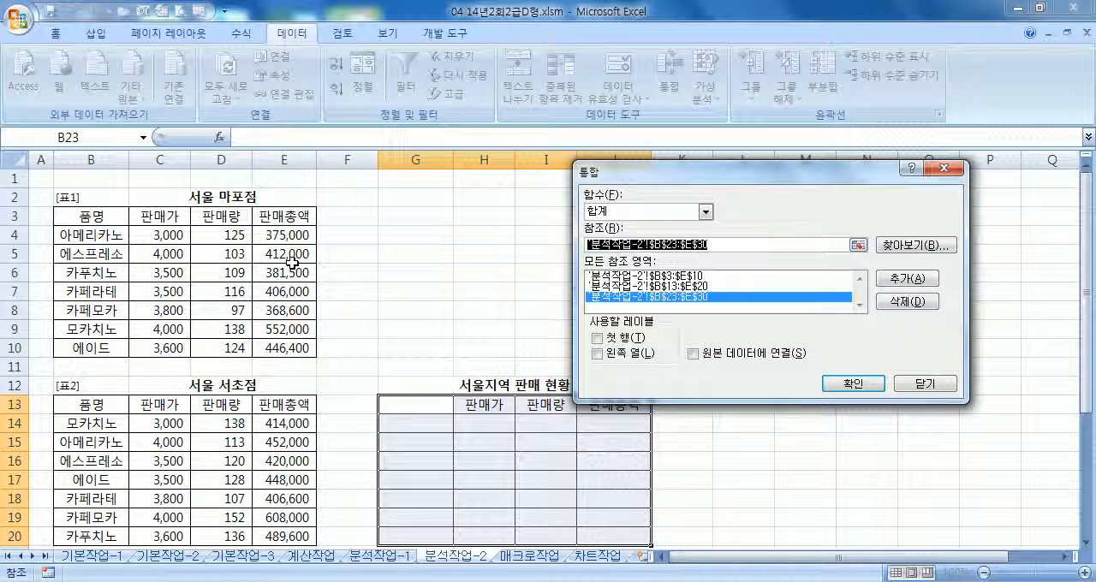
# Turn on the 첫 행 and 왼쪽 열 labels and consolidate into G13:J20
pyautogui.click(596, 337)
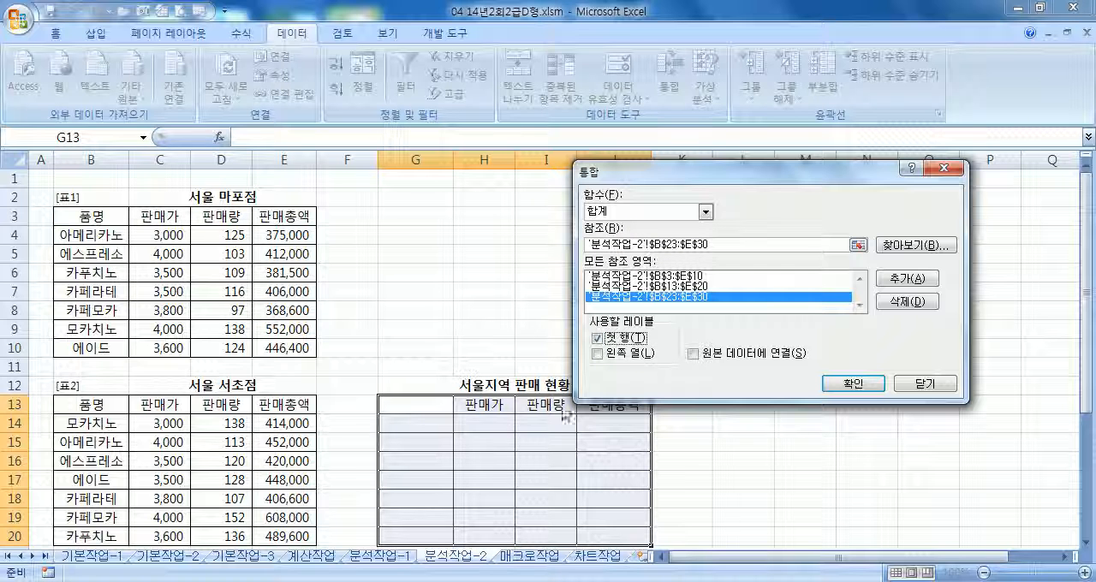
pyautogui.click(597, 353)
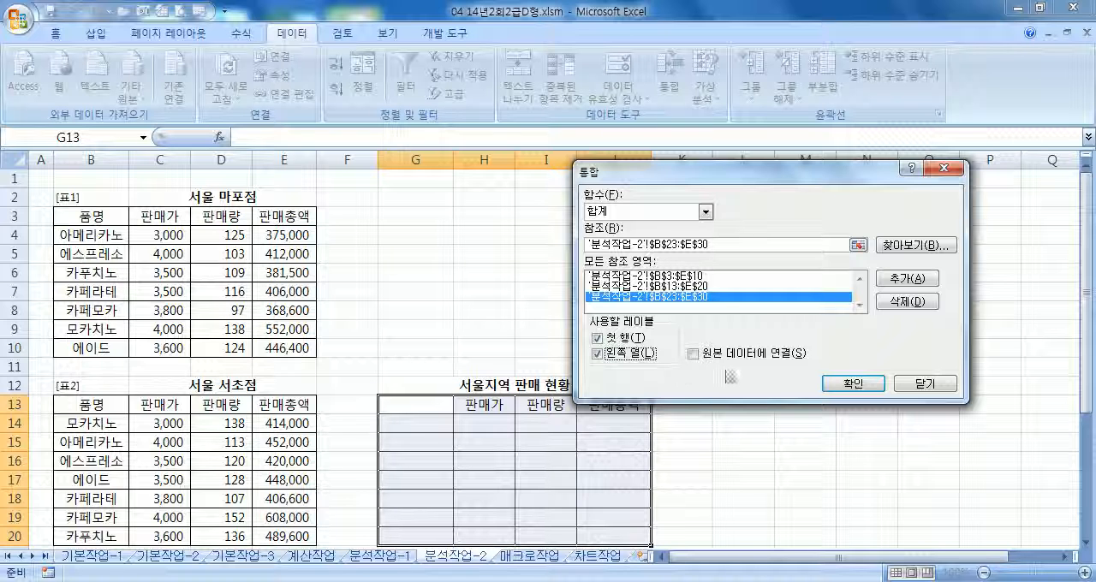
pyautogui.click(848, 383)
pyautogui.scroll(-2, 398, 419)
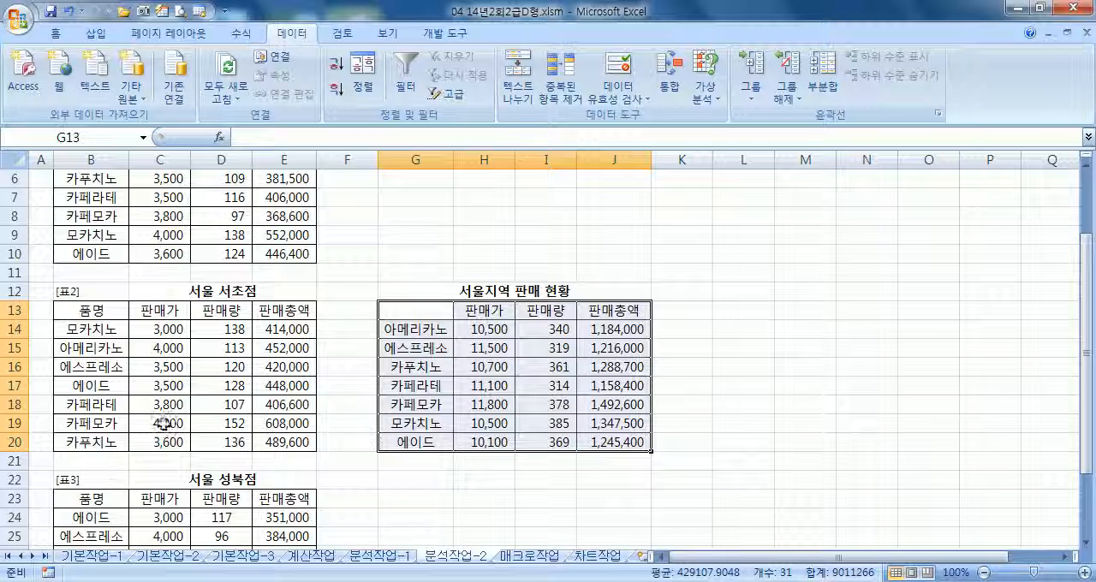
# Compare the order of the product names in the three store tables with the names in the 서울지역 판매 현황 table
pyautogui.scroll(2, 157, 419)
pyautogui.moveTo(94, 234); pyautogui.dragTo(91, 440)
pyautogui.scroll(-2, 122, 359)
pyautogui.scroll(-3, 91, 440)
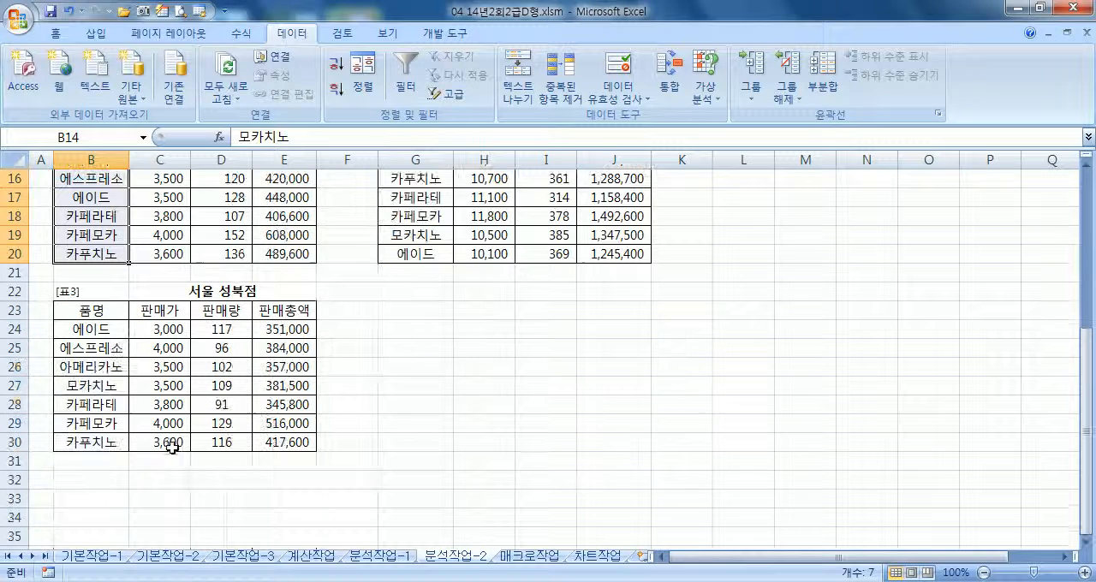
pyautogui.moveTo(97, 329); pyautogui.dragTo(85, 440)
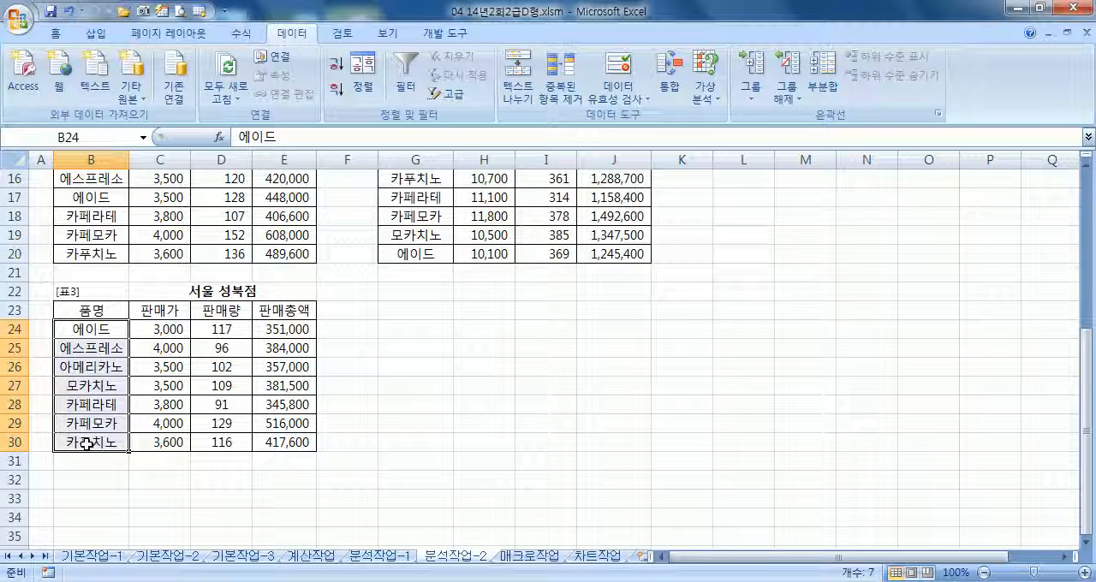
pyautogui.scroll(3, 83, 444)
pyautogui.scroll(2, 86, 442)
pyautogui.scroll(-2, 105, 435)
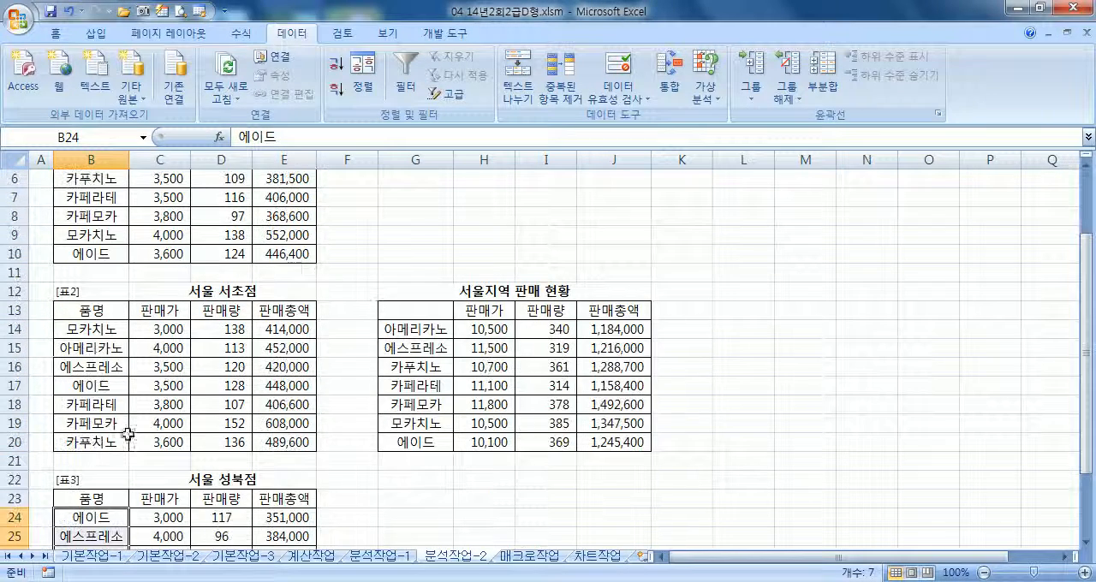
pyautogui.scroll(2, 112, 325)
pyautogui.moveTo(91, 234); pyautogui.dragTo(79, 348)
pyautogui.scroll(-2, 356, 371)
pyautogui.moveTo(400, 329); pyautogui.dragTo(392, 447)
pyautogui.click(401, 467)
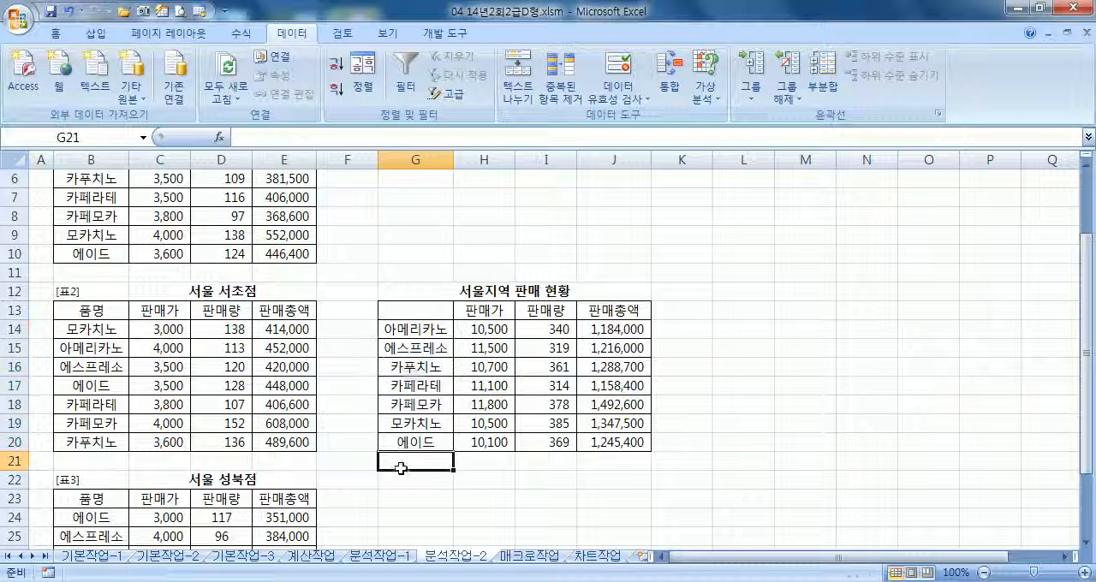
# Clear the figures in H14:J20 and the names 아메리카노, 카푸치노, 카페모카 and 모카치노 from the 서울지역 판매 현황 table
pyautogui.click(410, 337)
pyautogui.moveTo(463, 338); pyautogui.dragTo(625, 440)
pyautogui.press('Delete')
pyautogui.click(414, 338)
pyautogui.press('Delete')
pyautogui.click(418, 369)
pyautogui.press('Delete')
pyautogui.click(417, 406)
pyautogui.press('Delete')
pyautogui.click(417, 423)
pyautogui.press('Delete')
# Sort the remaining product names in G14:G20 in ascending order
pyautogui.moveTo(417, 329); pyautogui.dragTo(409, 446)
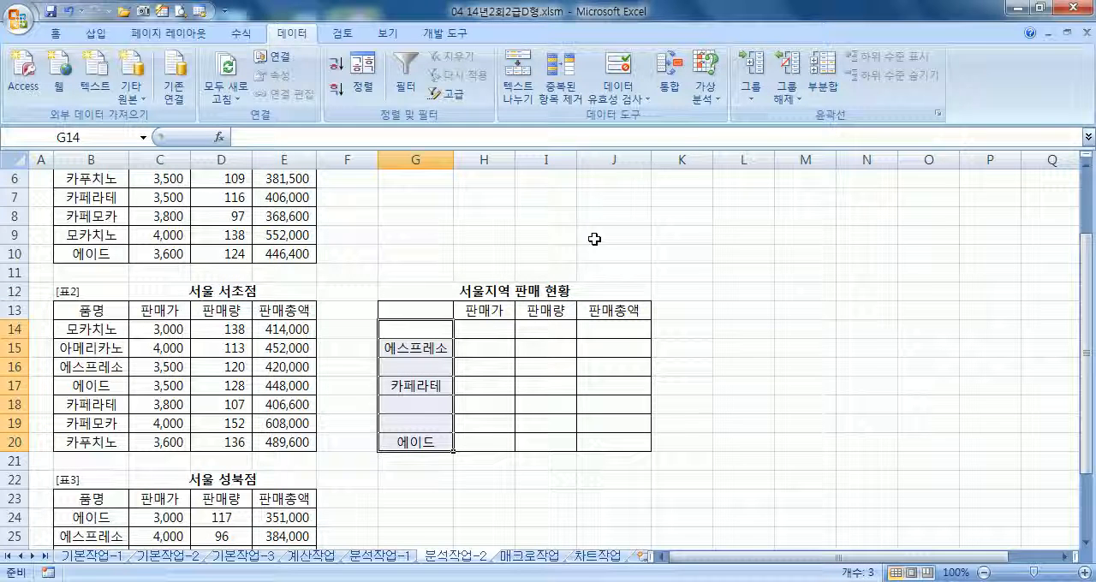
pyautogui.click(336, 72)
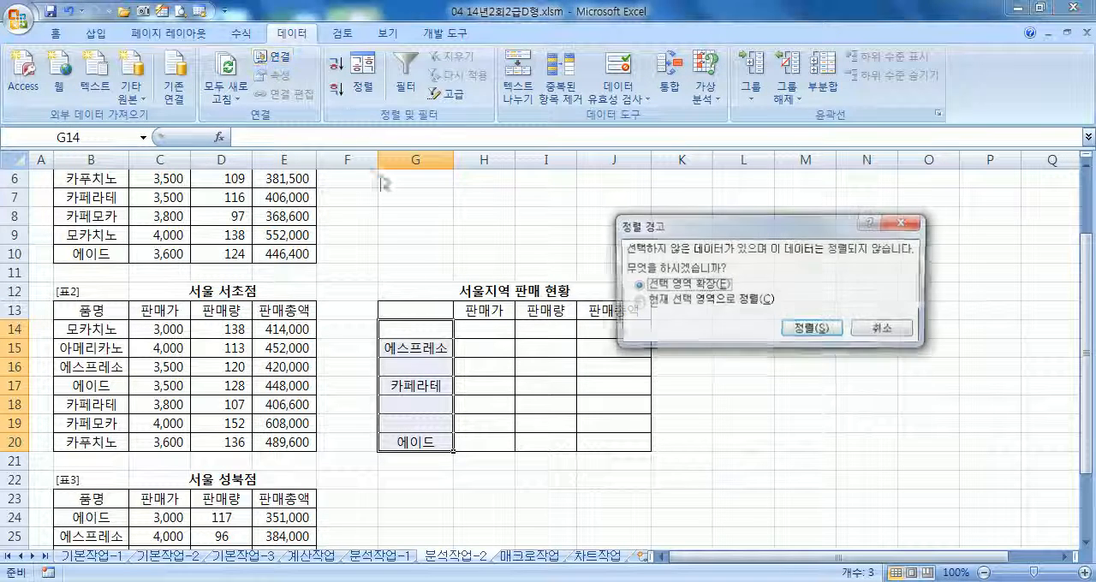
pyautogui.click(767, 314)
pyautogui.click(800, 328)
pyautogui.click(437, 368)
# Consolidate only 에스프레소, 에이드 and 카페라테 into G13:J16 with the existing references and labels
pyautogui.moveTo(414, 310); pyautogui.dragTo(589, 368)
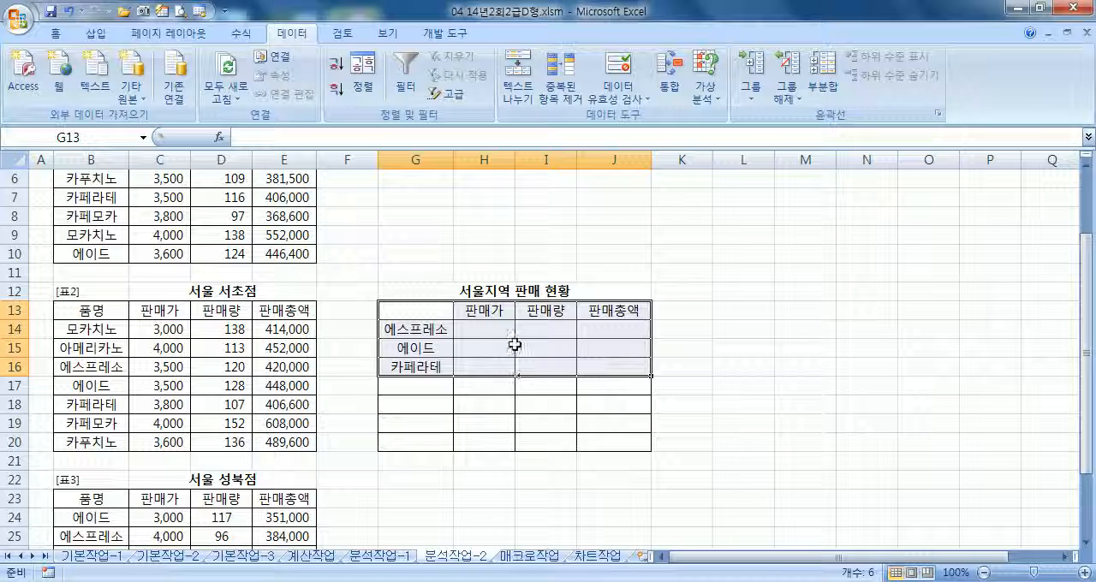
pyautogui.click(669, 86)
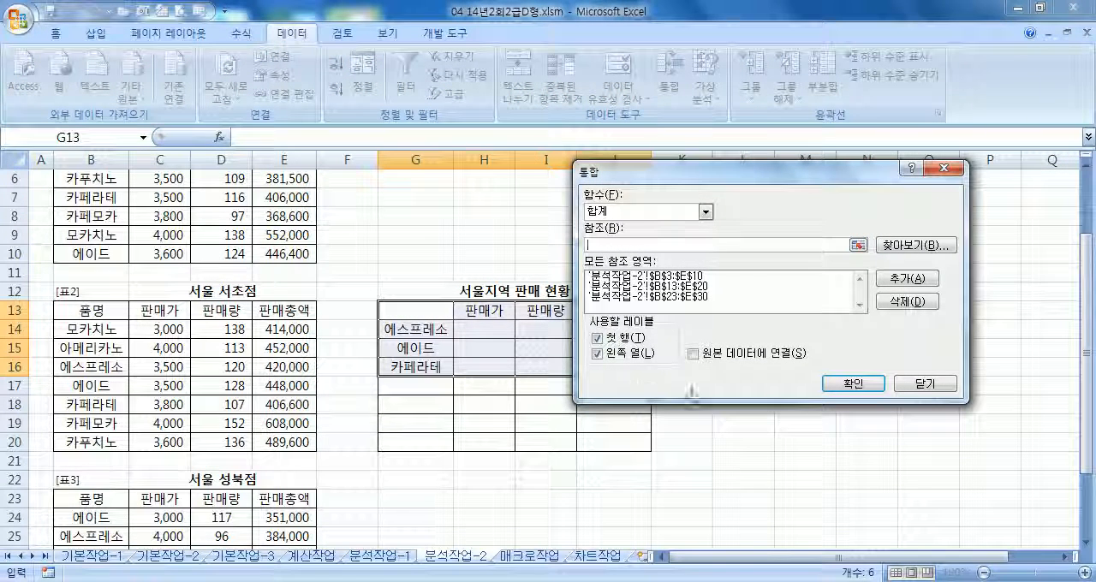
pyautogui.click(852, 384)
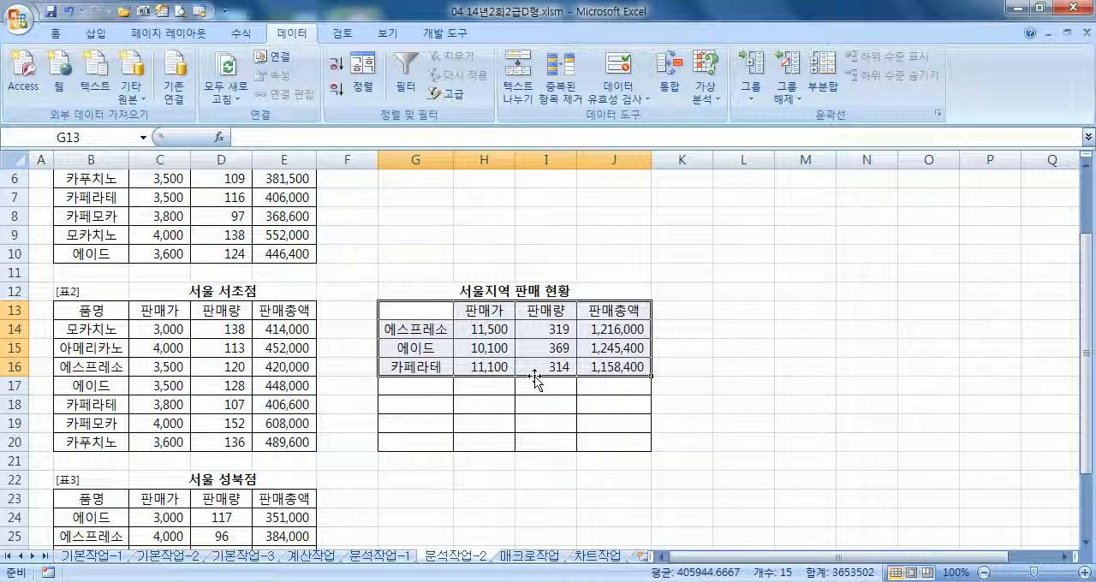
# Clear the three product rows below the headings and rerun the consolidation over the whole G13:J20 range
pyautogui.moveTo(417, 331); pyautogui.dragTo(613, 385)
pyautogui.press('Delete')
pyautogui.moveTo(440, 310); pyautogui.dragTo(595, 436)
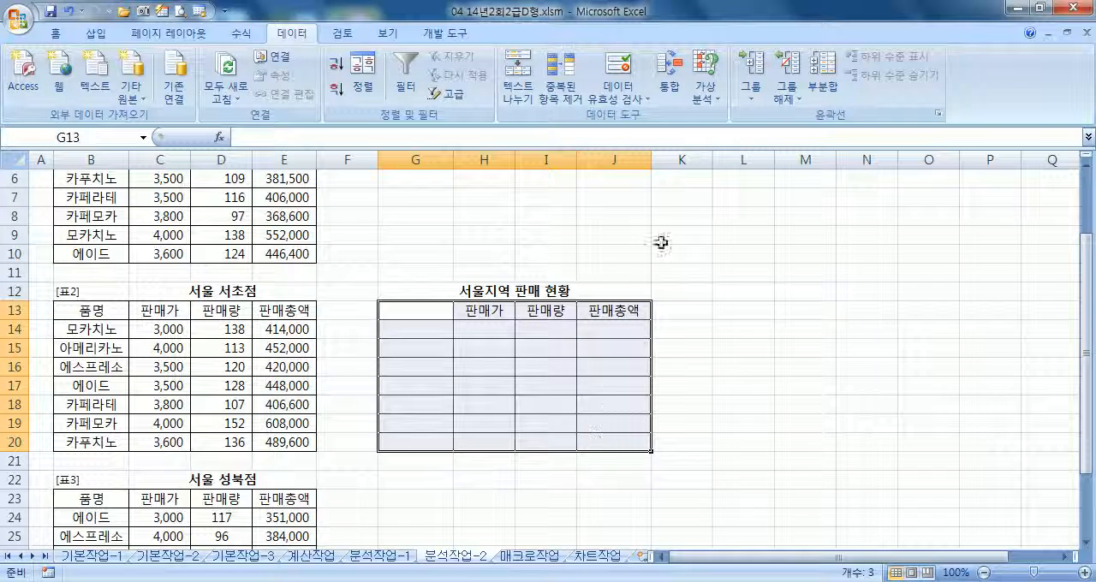
pyautogui.click(672, 79)
pyautogui.click(850, 384)
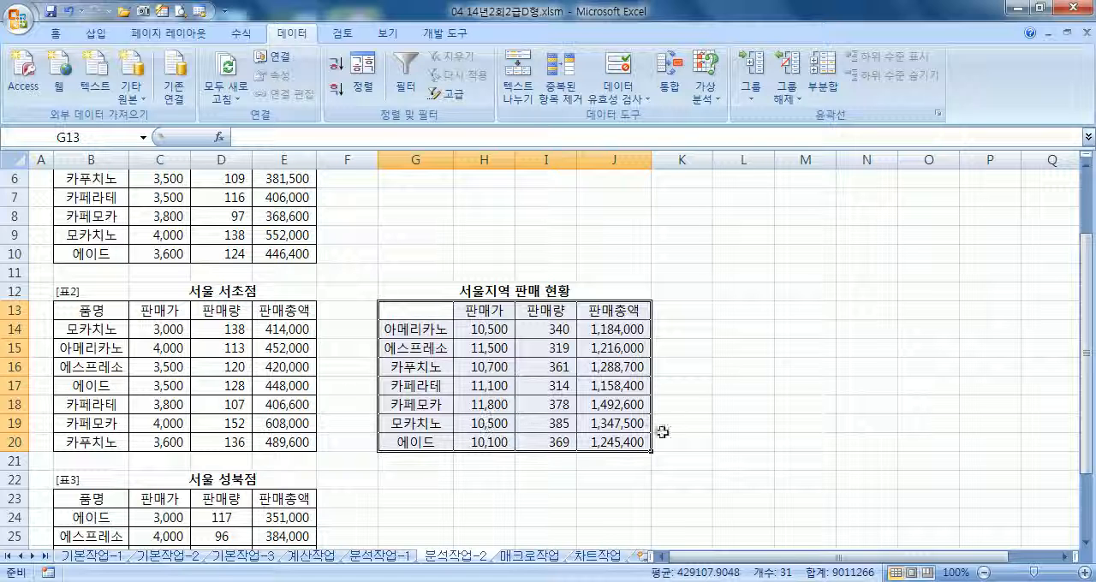
# Return to cell A1 and switch to the 매크로작업 worksheet
pyautogui.click(689, 422)
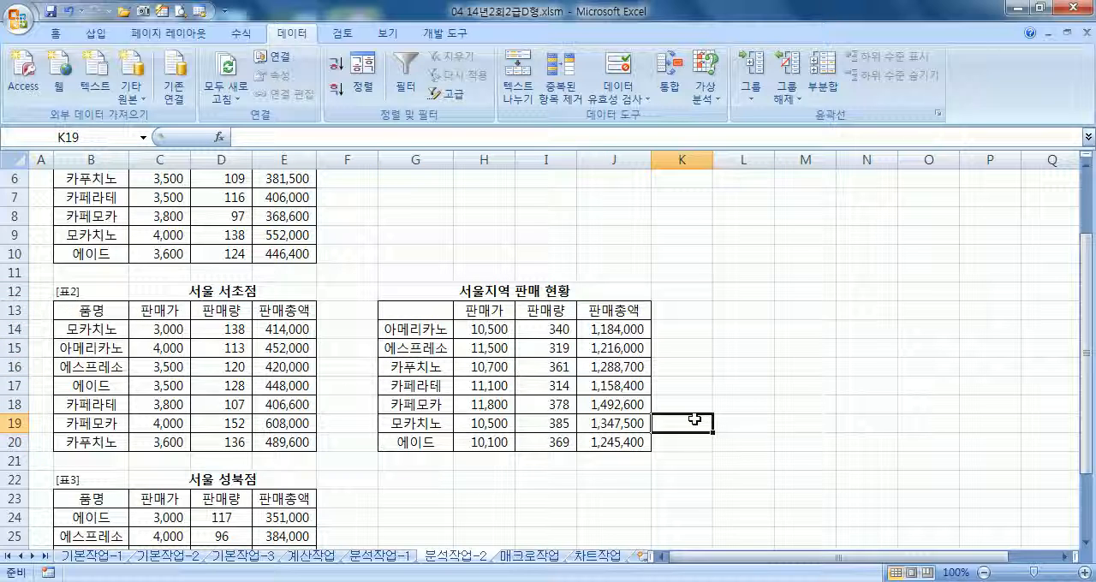
pyautogui.hotkey('ctrl', 'Home')
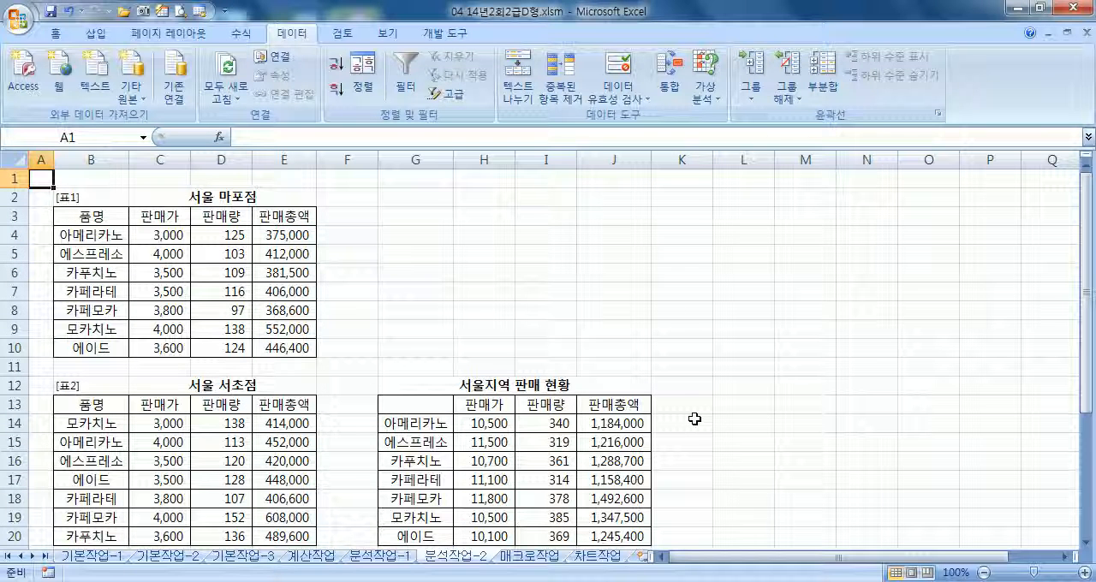
pyautogui.hotkey('ctrl', 'pagedown')
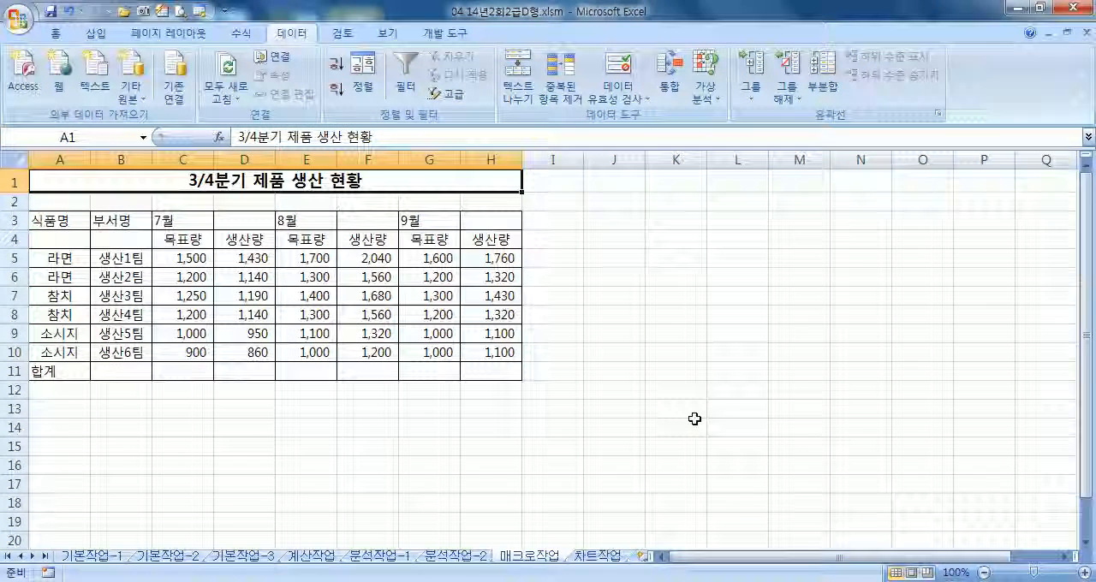
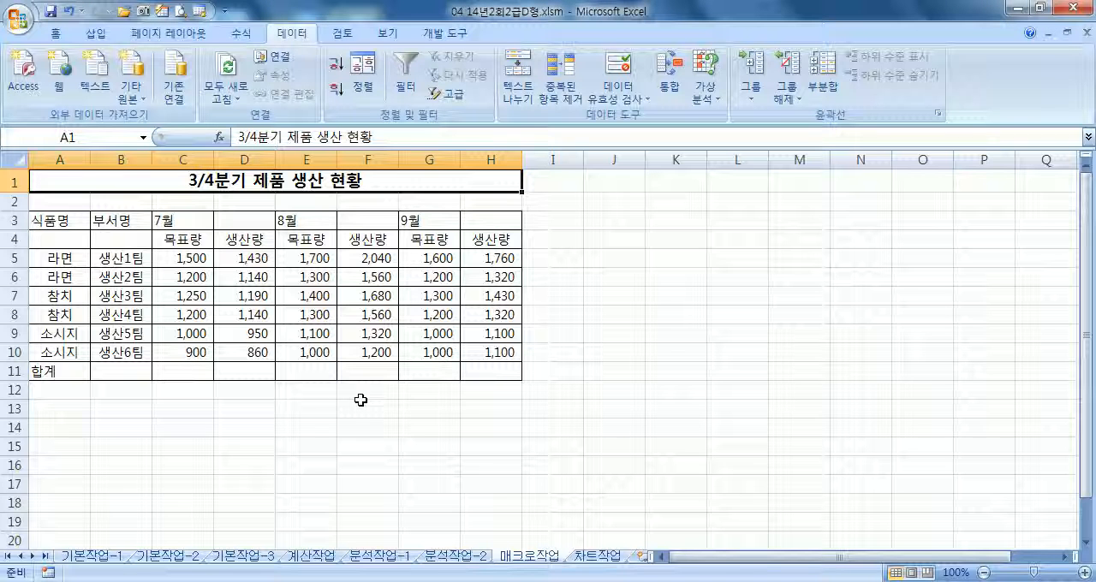
# Examine the table headings in rows 3 and 4 that need merging: A3:A4, B3:B4, C3:D3, E3:F3 and G3:H3
pyautogui.moveTo(50, 224); pyautogui.dragTo(359, 221)
pyautogui.moveTo(428, 220); pyautogui.dragTo(478, 224)
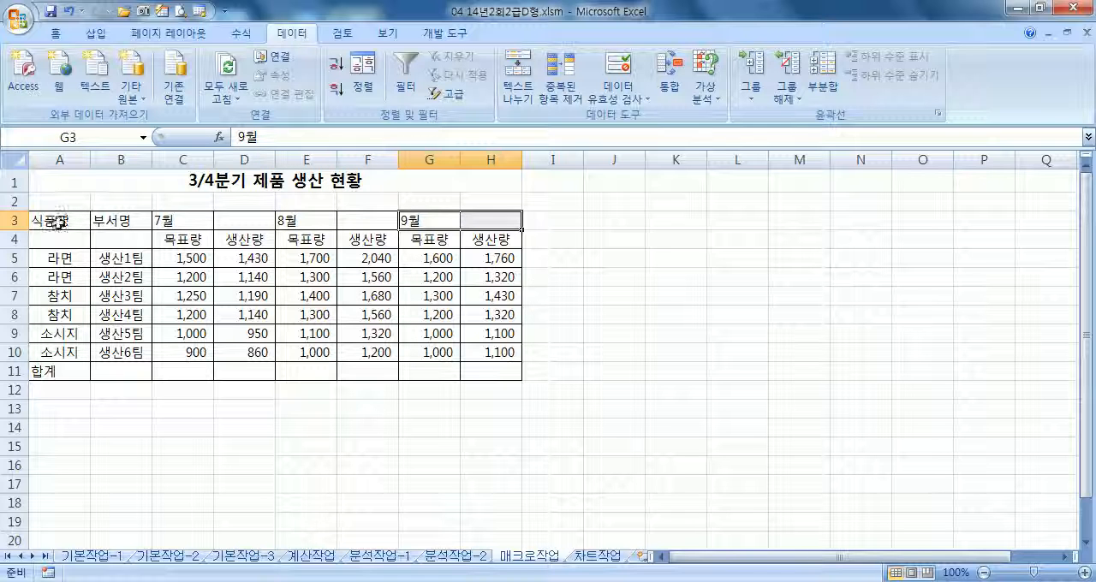
pyautogui.moveTo(56, 222); pyautogui.dragTo(54, 238)
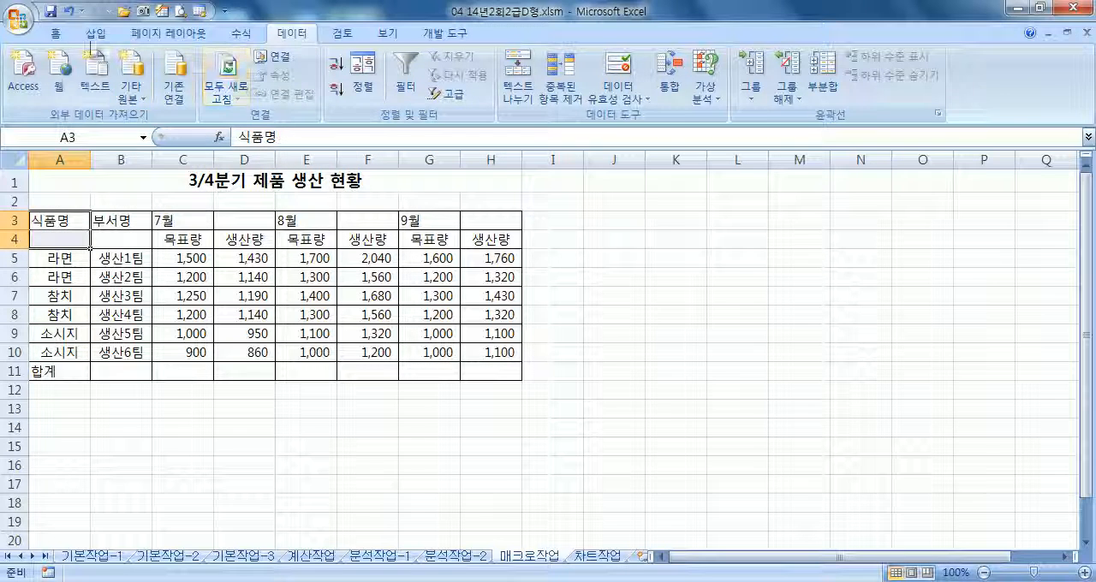
pyautogui.click(56, 33)
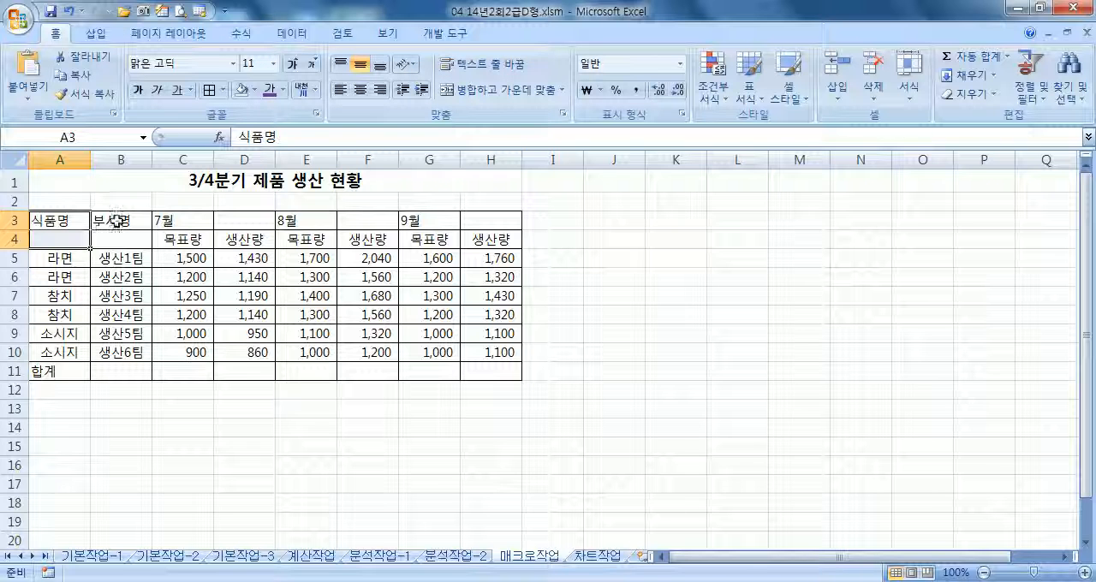
pyautogui.moveTo(107, 222); pyautogui.dragTo(110, 240)
pyautogui.moveTo(51, 222); pyautogui.dragTo(60, 240)
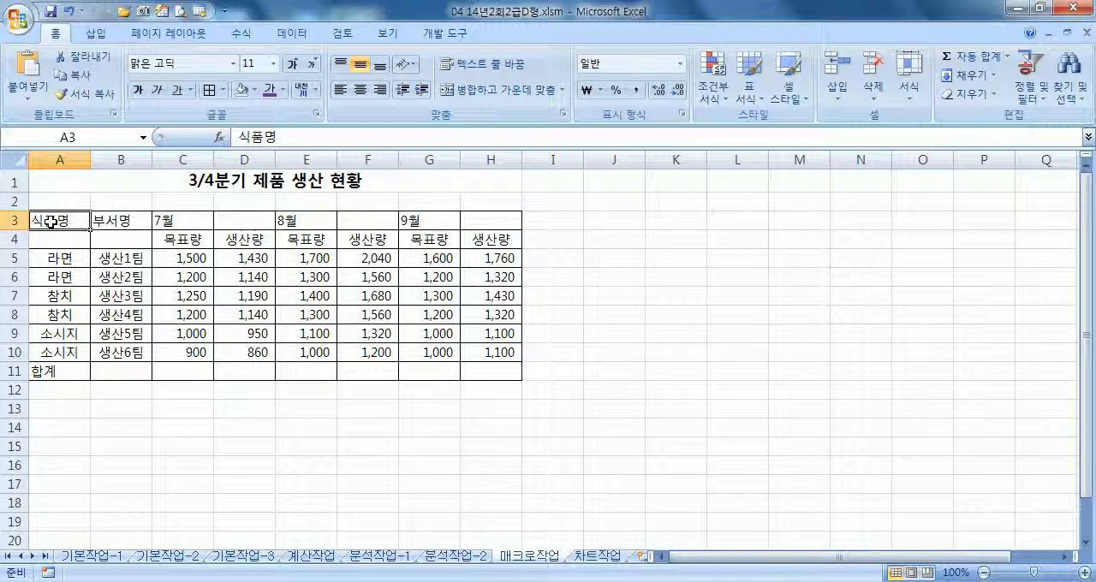
pyautogui.moveTo(120, 220); pyautogui.dragTo(117, 242)
pyautogui.moveTo(177, 221); pyautogui.dragTo(493, 221)
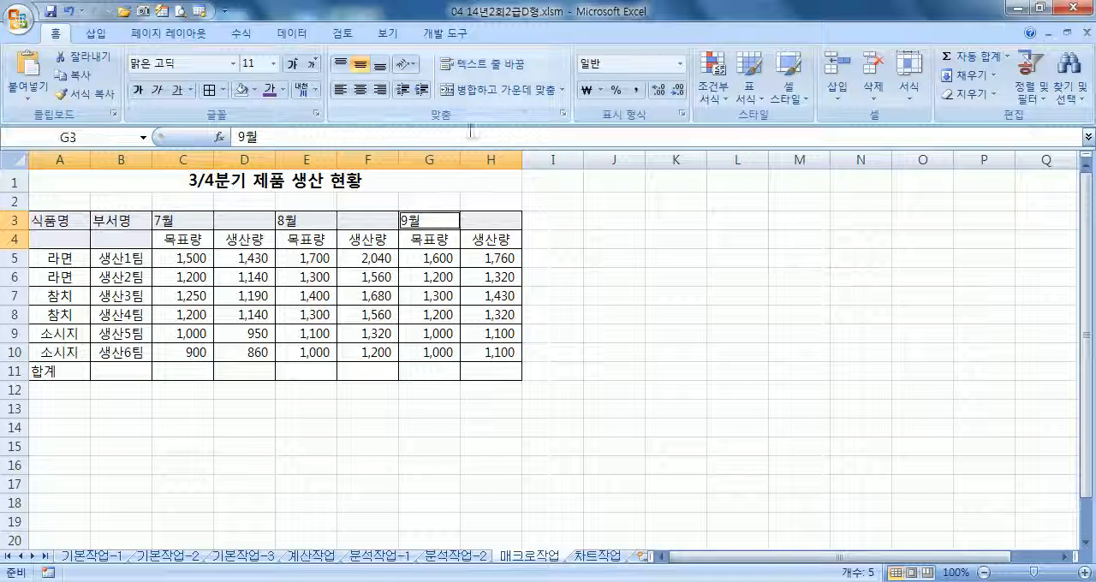
pyautogui.moveTo(51, 221); pyautogui.dragTo(53, 239)
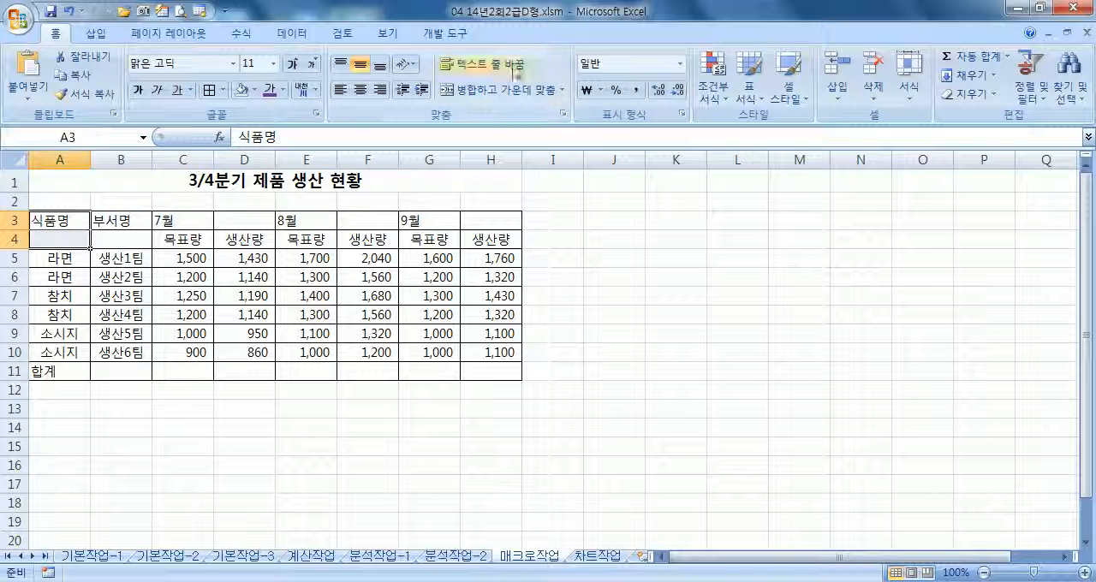
pyautogui.moveTo(124, 222); pyautogui.dragTo(121, 241)
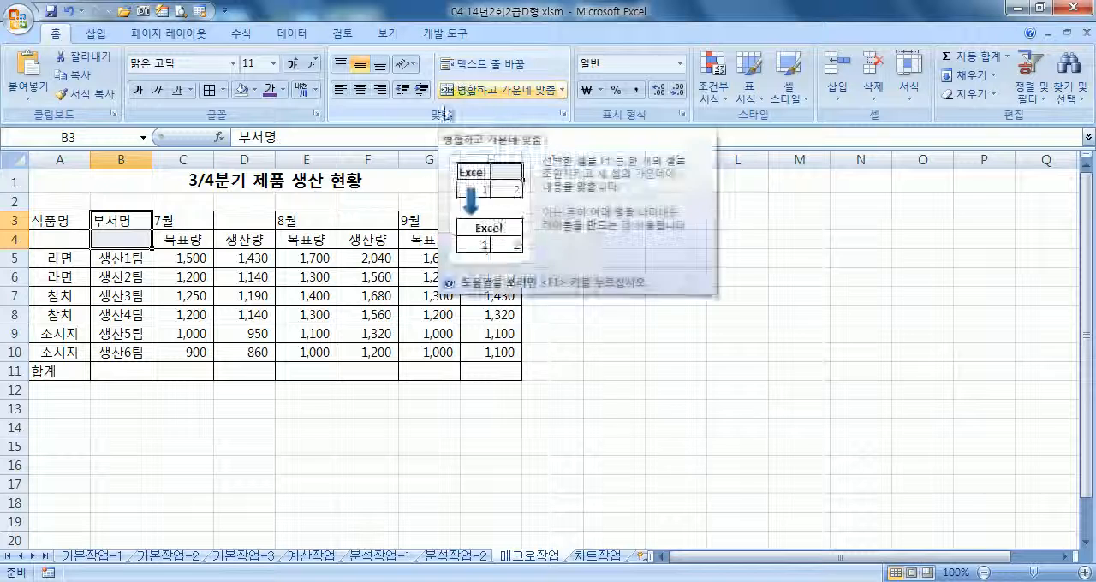
# Draw a rounded rectangle exactly covering cells B13:C14 and label it 병합
pyautogui.click(195, 184)
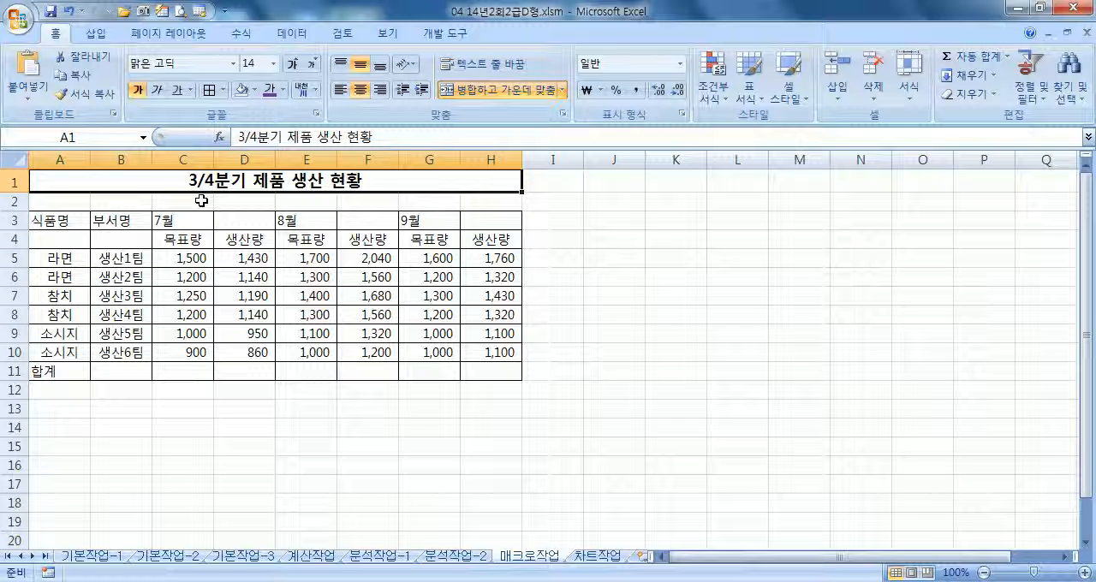
pyautogui.click(95, 34)
pyautogui.click(182, 72)
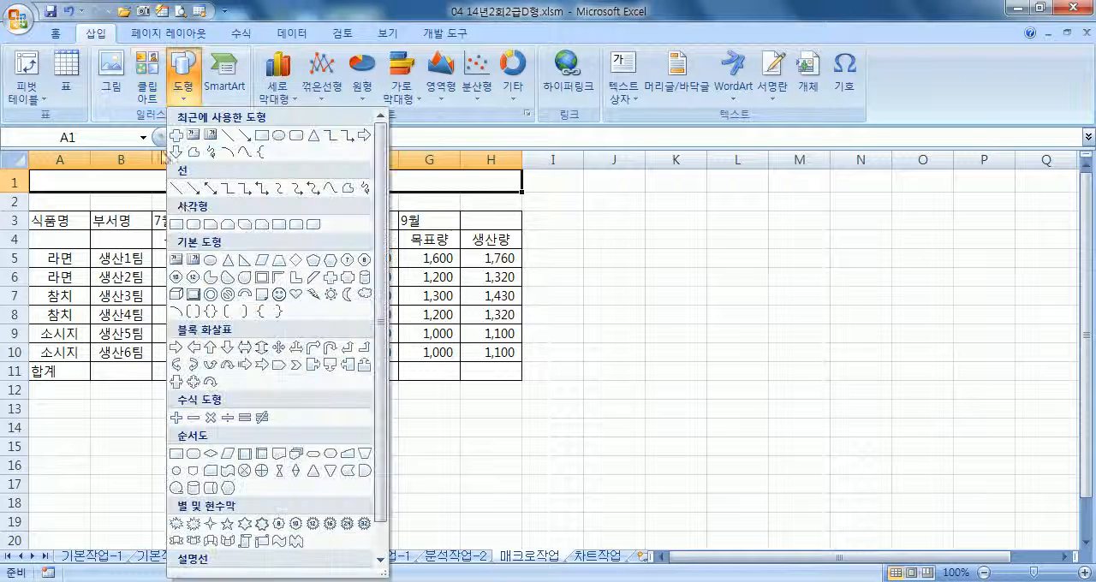
pyautogui.click(190, 224)
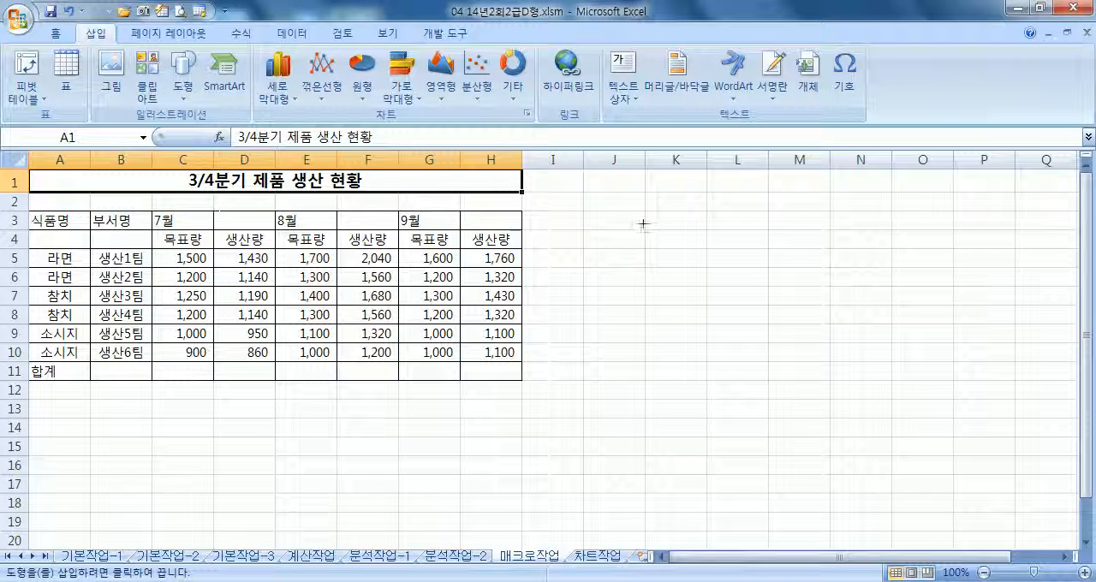
pyautogui.moveTo(90, 399)
pyautogui.mouseDown()
pyautogui.moveTo(145, 432)
pyautogui.moveTo(213, 436)
pyautogui.mouseUp()
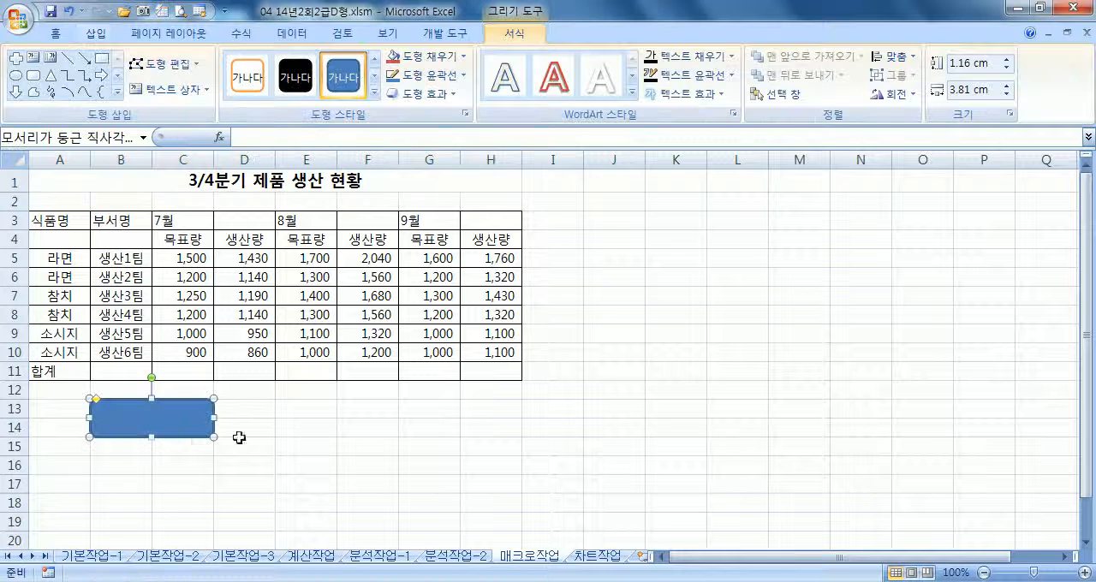
pyautogui.write('병합')
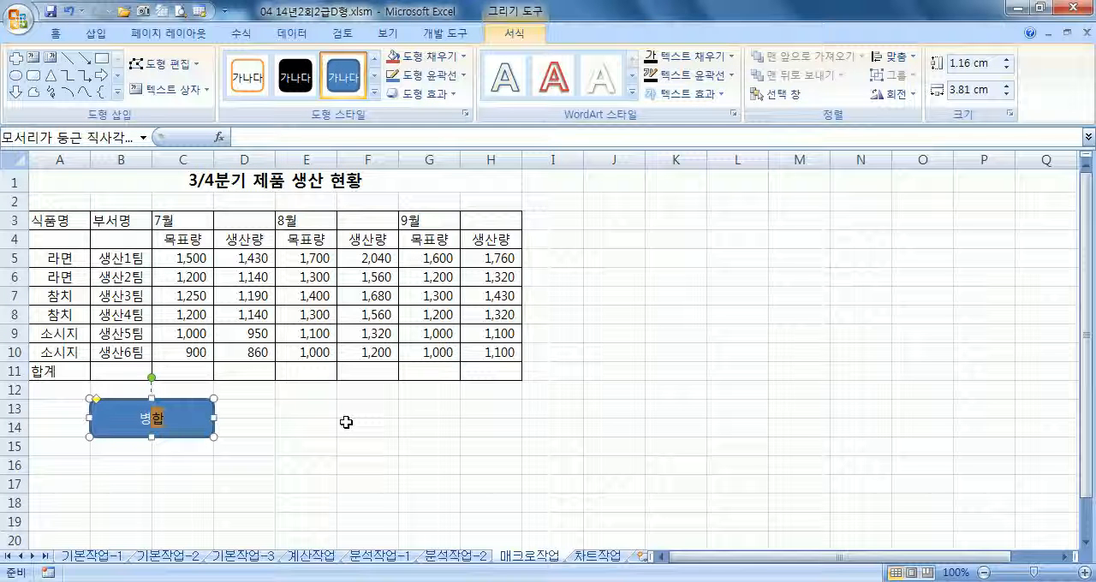
# Assign a new macro named 병합 to the rounded rectangle and start recording it in the current workbook
pyautogui.rightClick(207, 413)
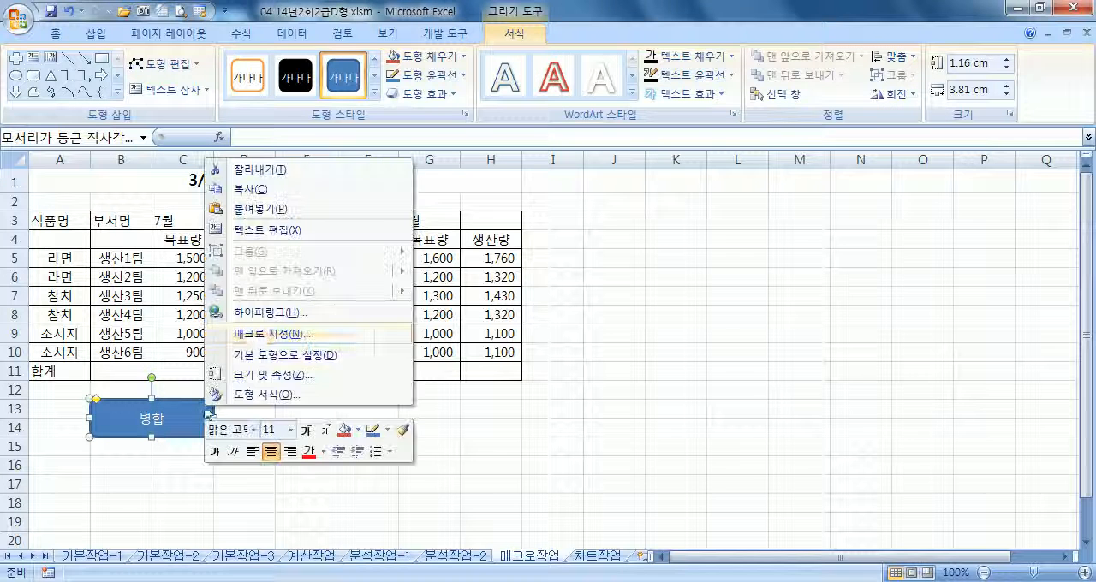
pyautogui.click(261, 333)
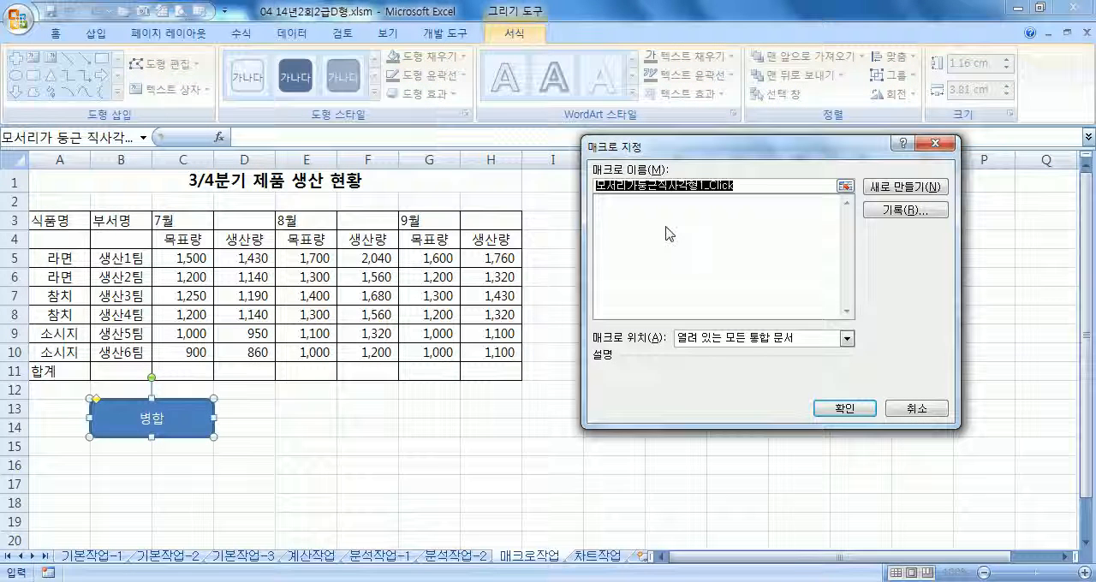
pyautogui.write('병합')
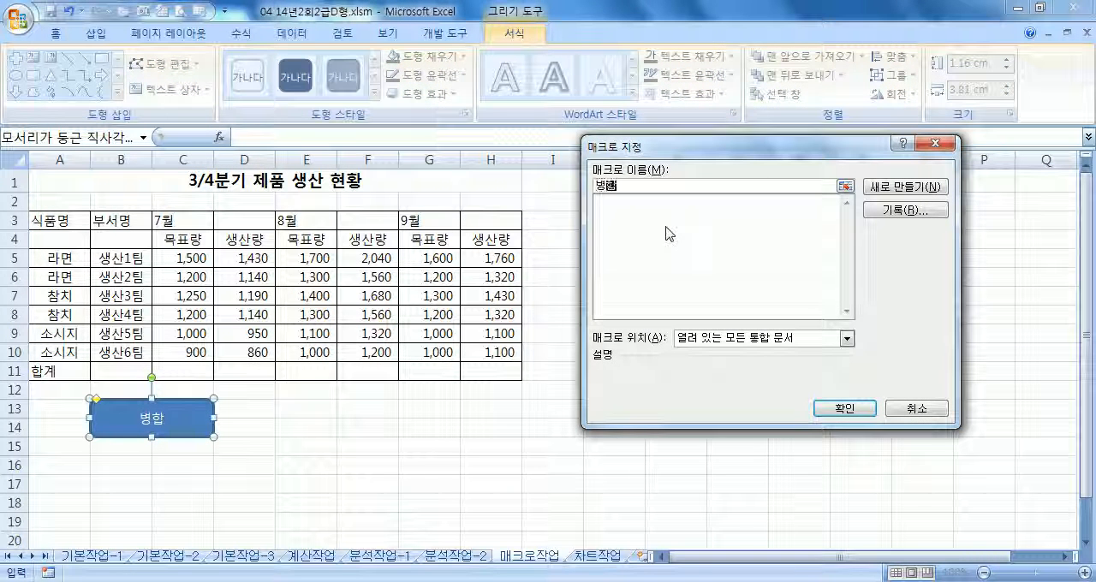
pyautogui.click(905, 210)
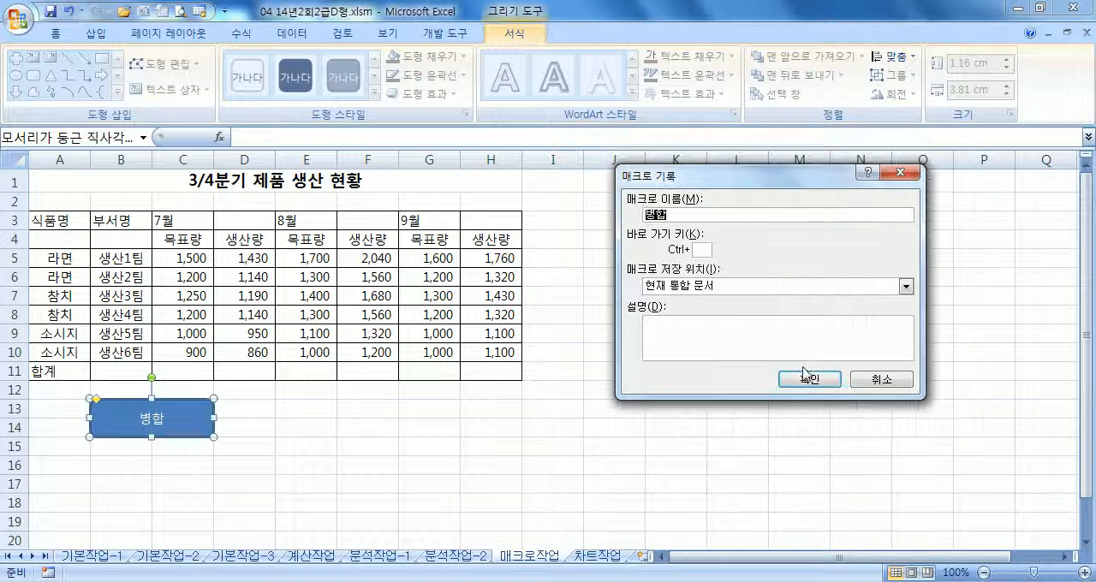
pyautogui.click(808, 380)
# Merge and center the 식품명 heading across A3:A4 and the 부서명 heading across B3:B4
pyautogui.moveTo(67, 221); pyautogui.dragTo(119, 240)
pyautogui.click(500, 89)
pyautogui.click(500, 89)
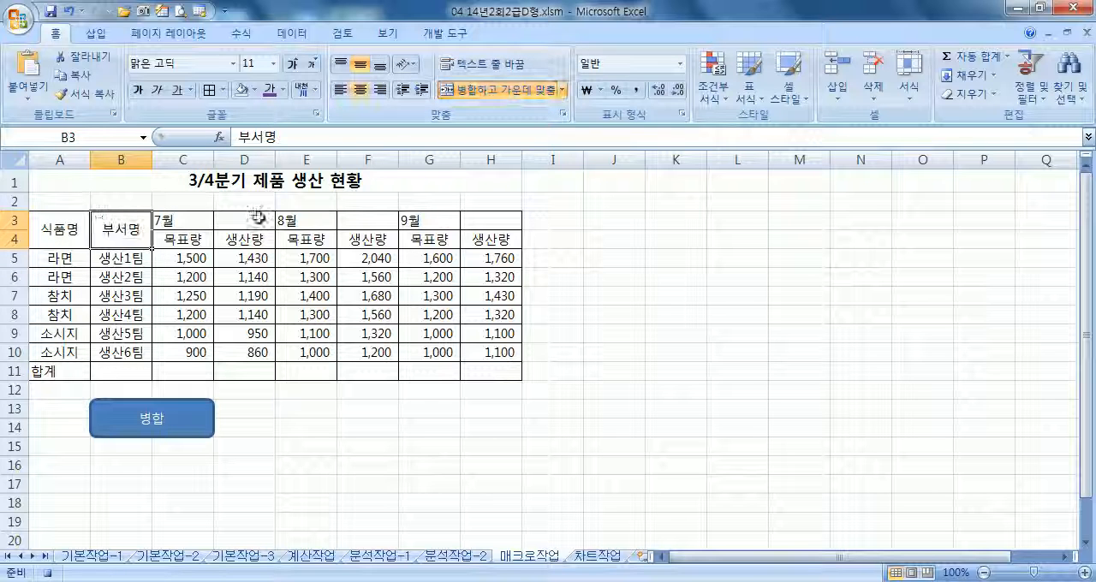
# Merge and center the month headings 7월 in C3:D3, 8월 in E3:F3 and 9월 in G3:H3
pyautogui.moveTo(185, 221); pyautogui.dragTo(368, 220)
pyautogui.click(501, 89)
pyautogui.click(311, 219)
pyautogui.click(501, 89)
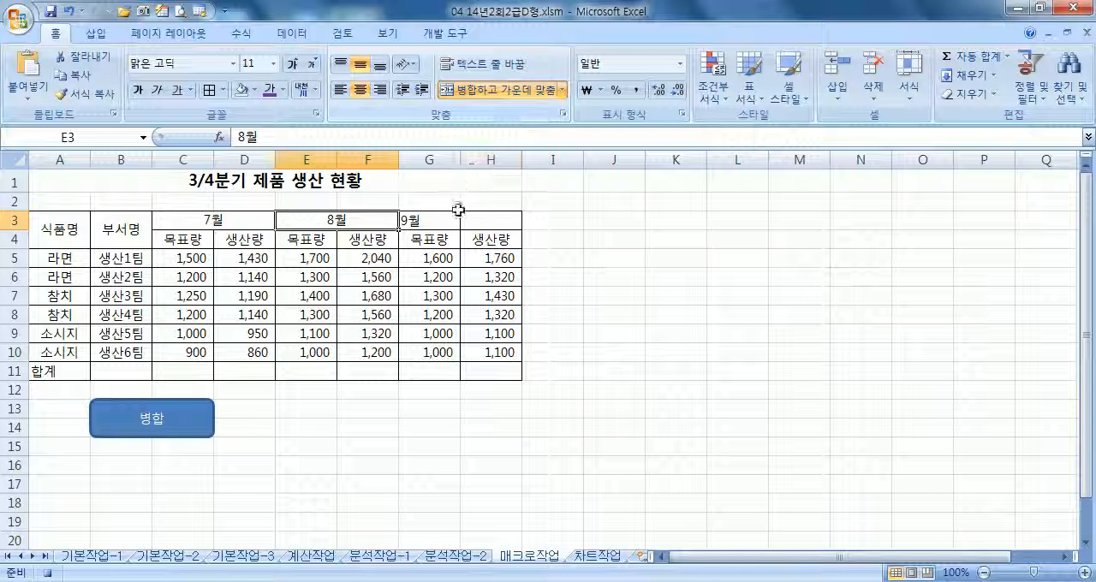
pyautogui.click(463, 219)
pyautogui.moveTo(462, 218); pyautogui.dragTo(492, 221)
pyautogui.click(501, 89)
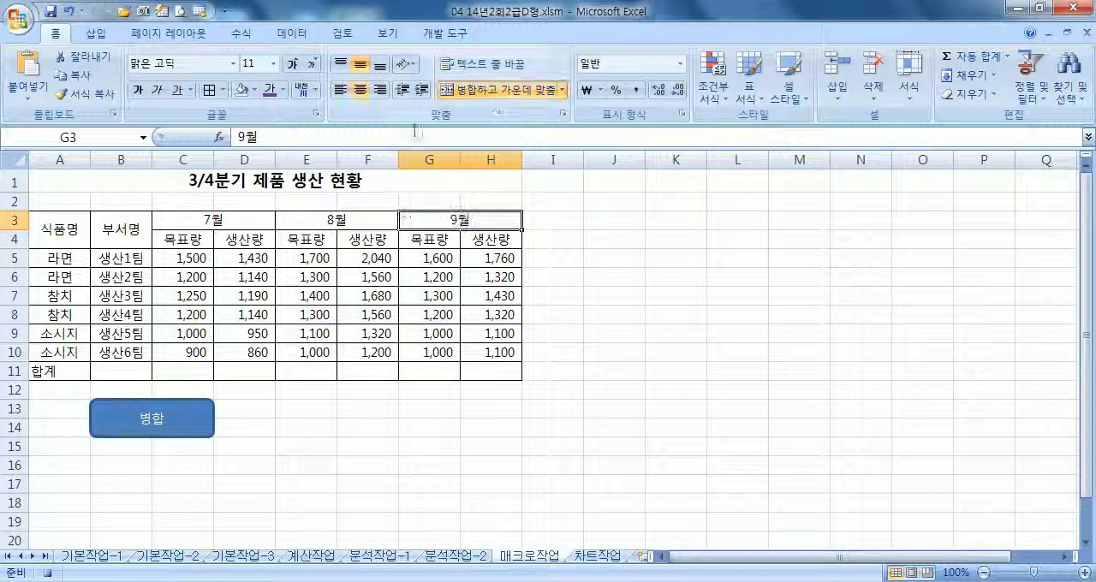
# Select the title cell A1 and stop recording the macro
pyautogui.click(146, 181)
pyautogui.click(446, 33)
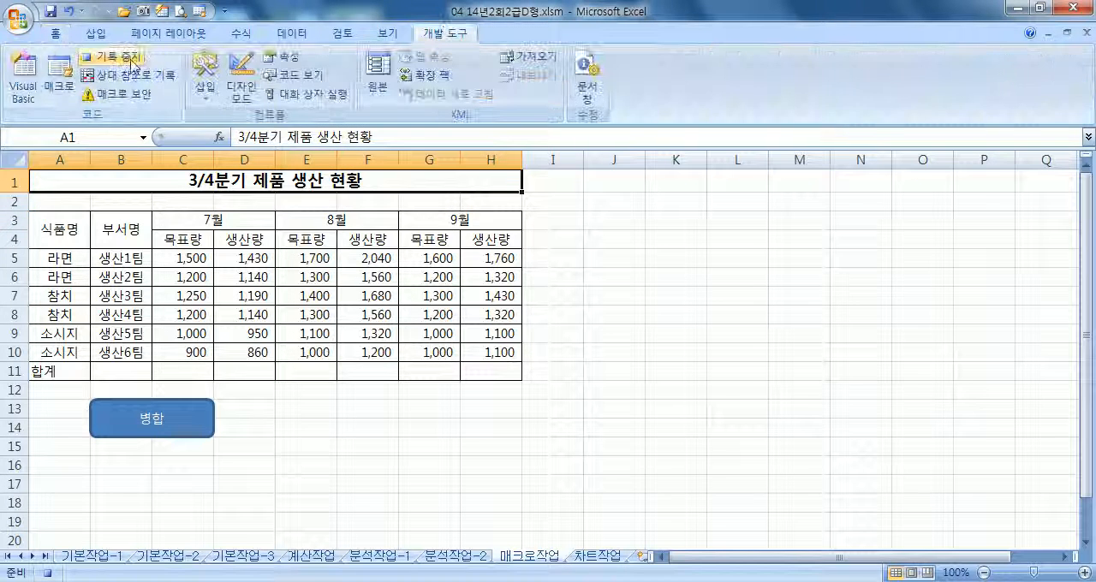
pyautogui.click(413, 428)
# Unmerge the headings in A3:H4 and test the 병합 macro by running it from its rounded rectangle
pyautogui.moveTo(65, 234); pyautogui.dragTo(492, 228)
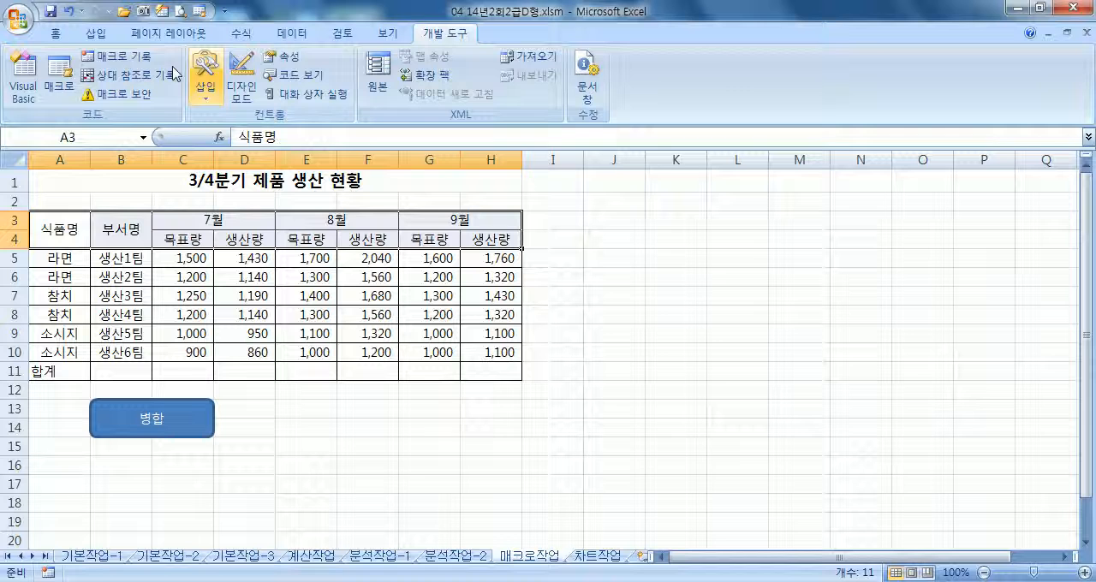
pyautogui.click(58, 34)
pyautogui.click(467, 89)
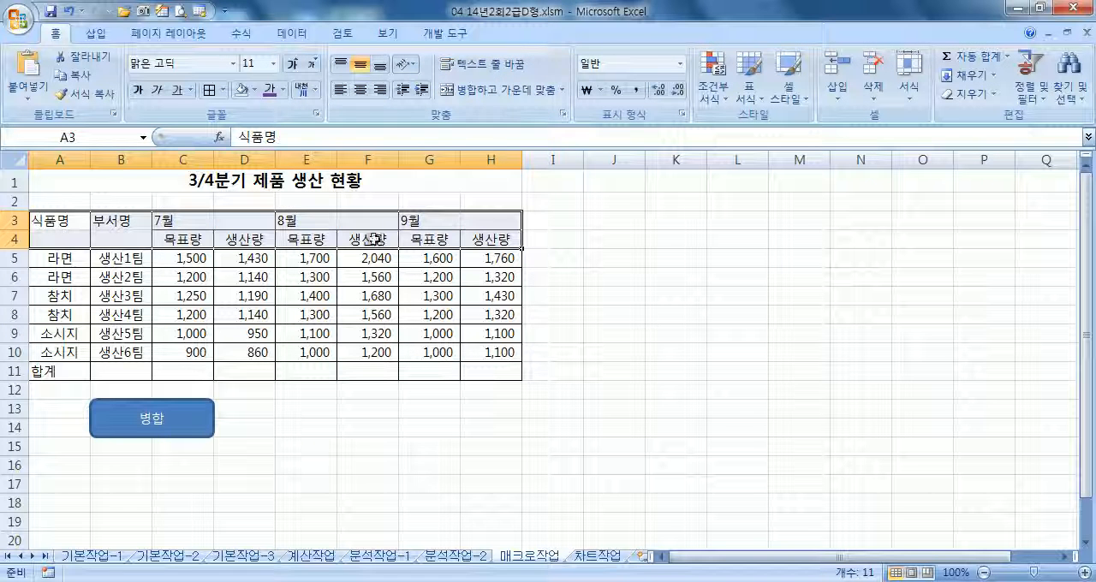
pyautogui.click(647, 316)
pyautogui.click(187, 426)
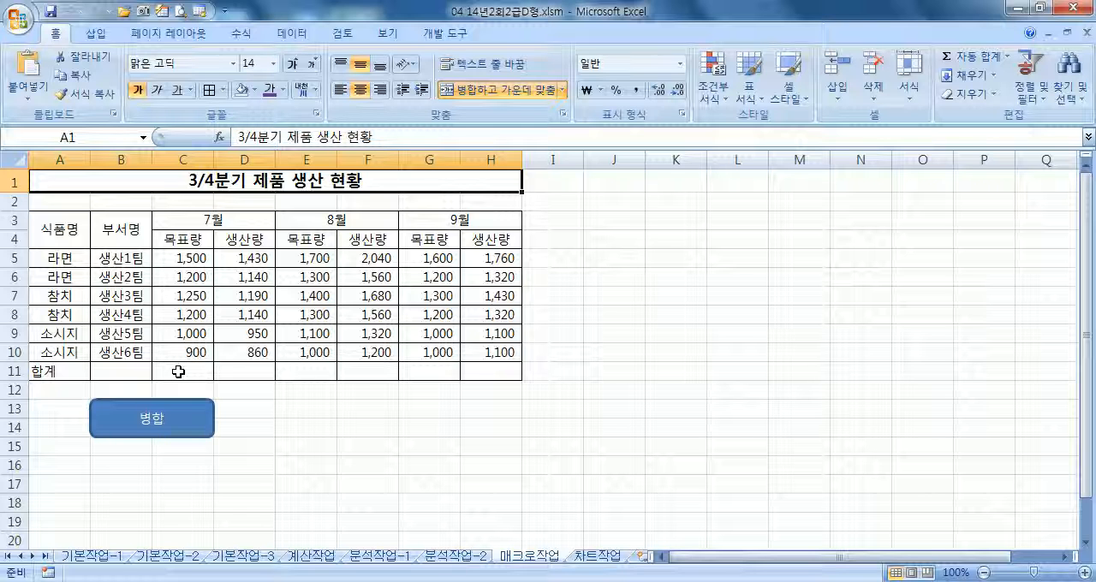
# Select A11:B11 in the 합계 row and open the 병합 macro's code for editing
pyautogui.moveTo(86, 373); pyautogui.dragTo(100, 377)
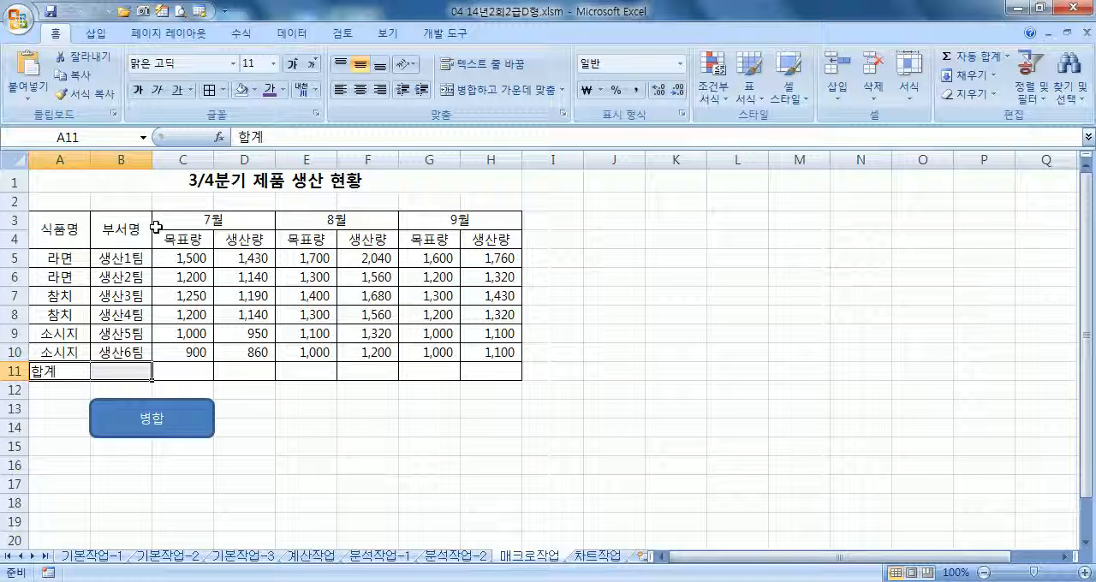
pyautogui.click(445, 33)
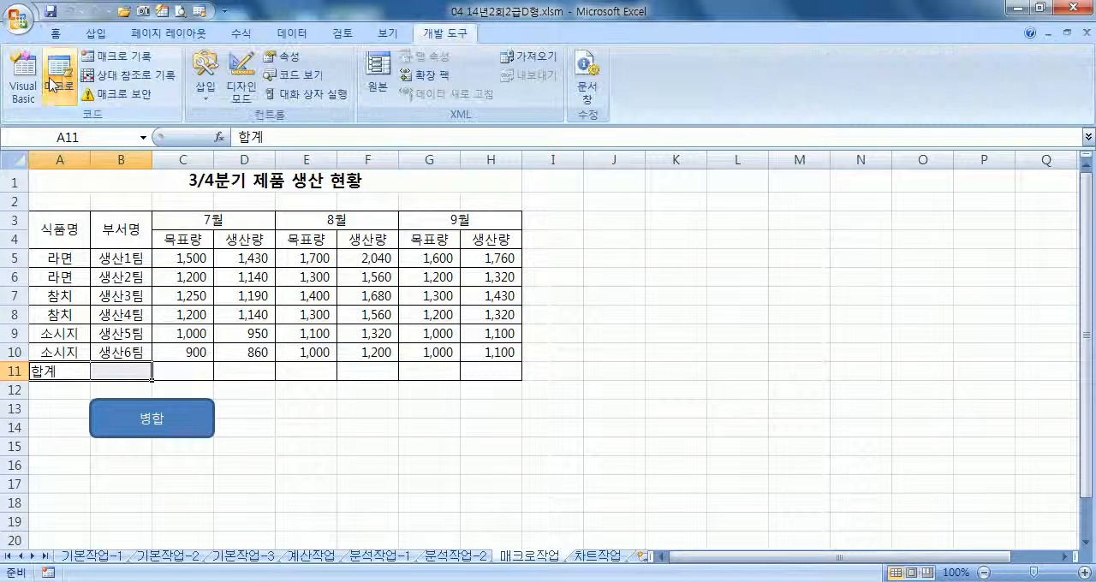
pyautogui.click(59, 82)
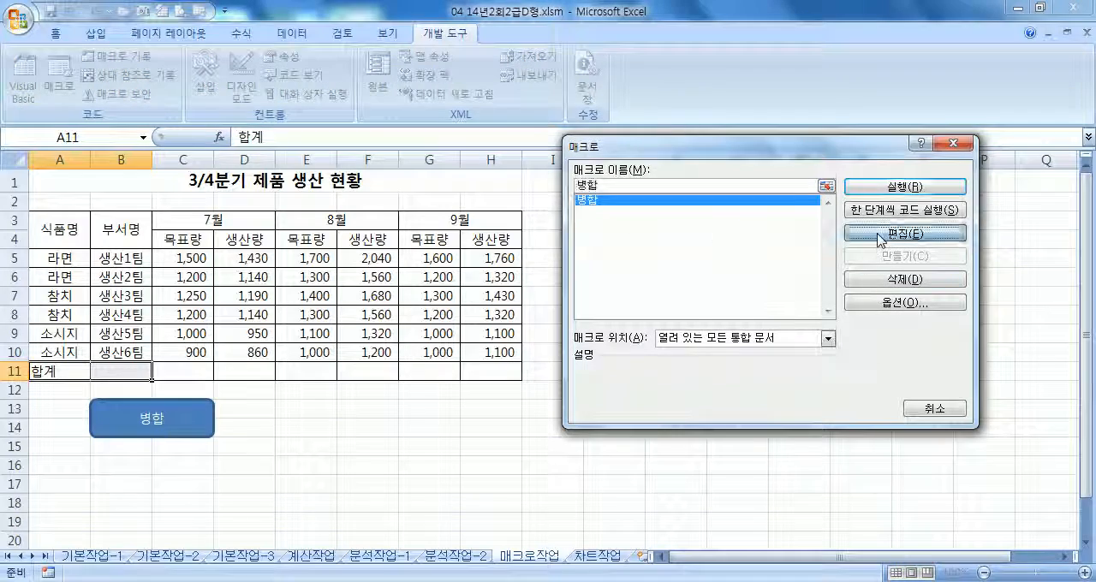
pyautogui.click(888, 235)
# Read through the merge blocks recorded in the 병합 macro, moving the code window aside to uncover the worksheet
pyautogui.scroll(-5, 536, 237)
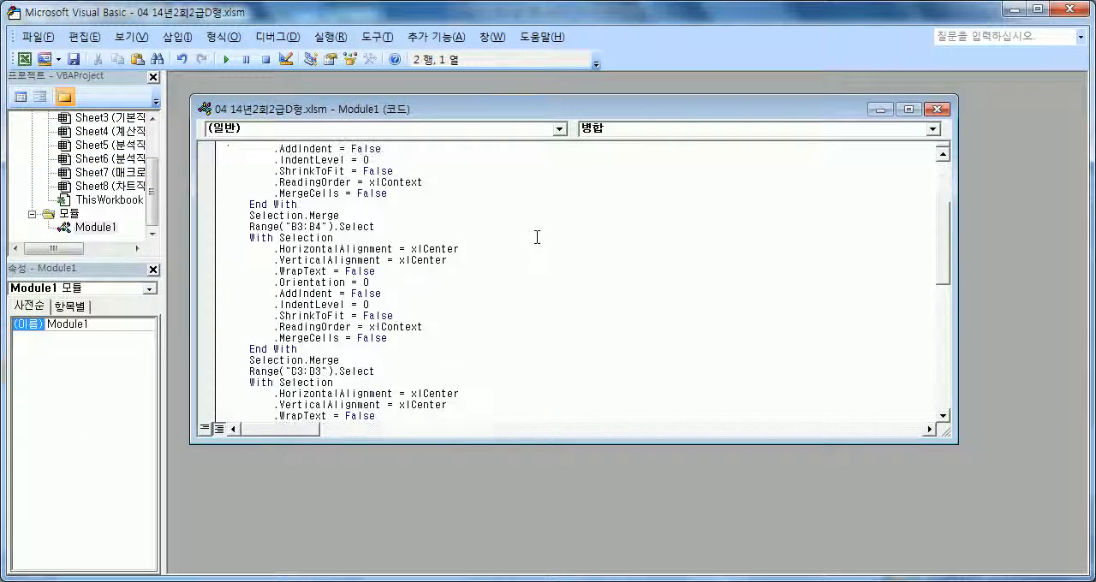
pyautogui.scroll(-4, 536, 238)
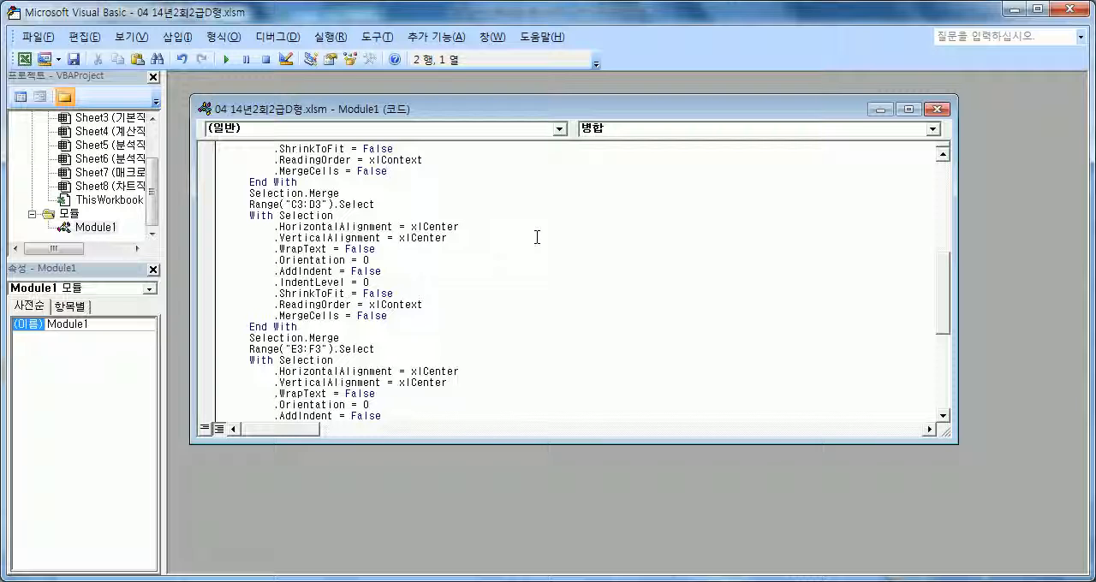
pyautogui.scroll(9, 537, 237)
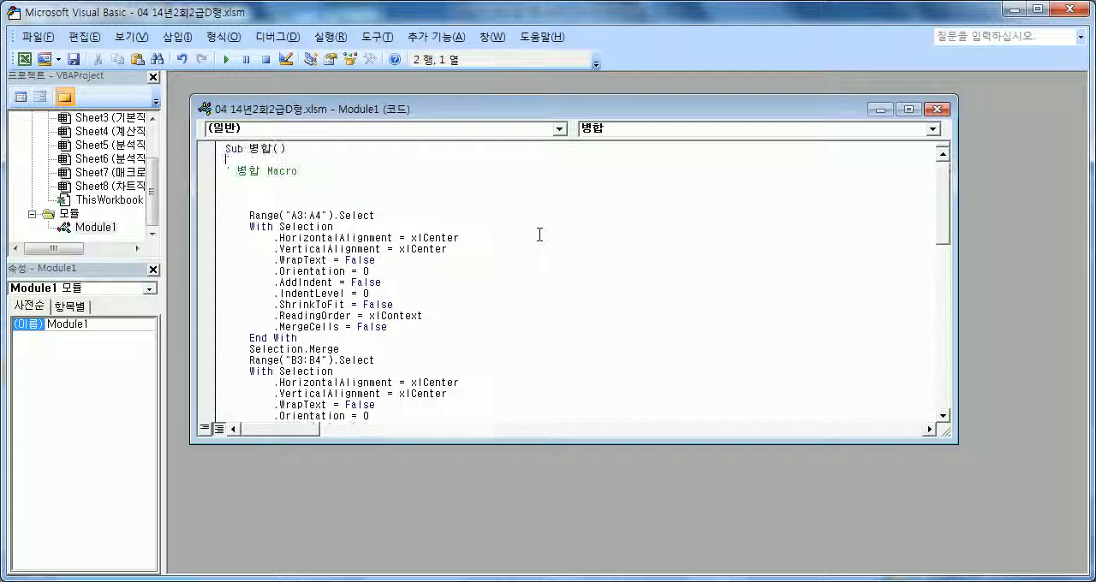
pyautogui.scroll(-1, 423, 252)
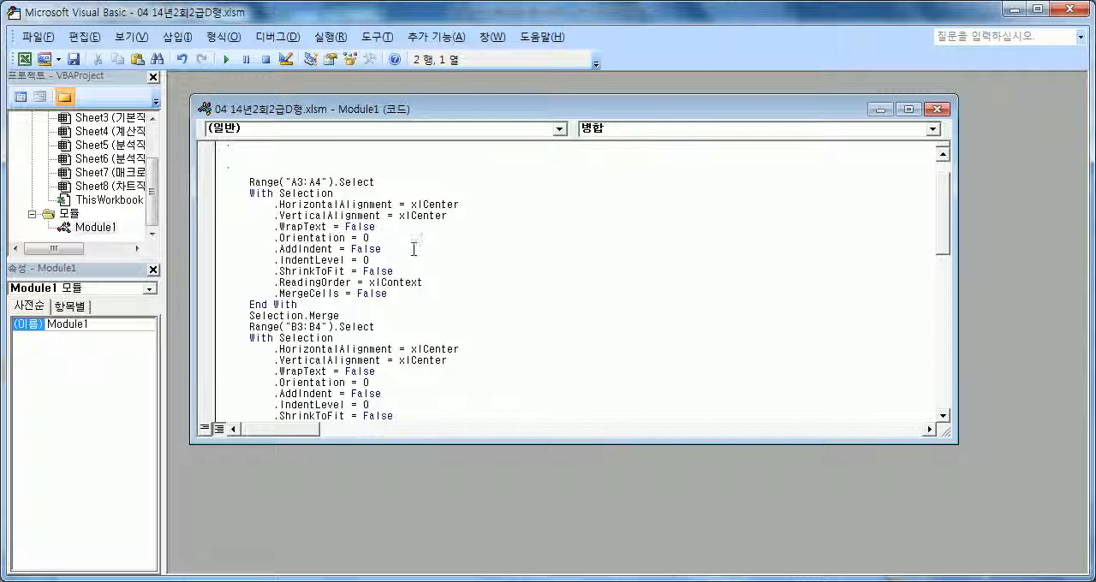
pyautogui.moveTo(582, 12); pyautogui.dragTo(613, 22)
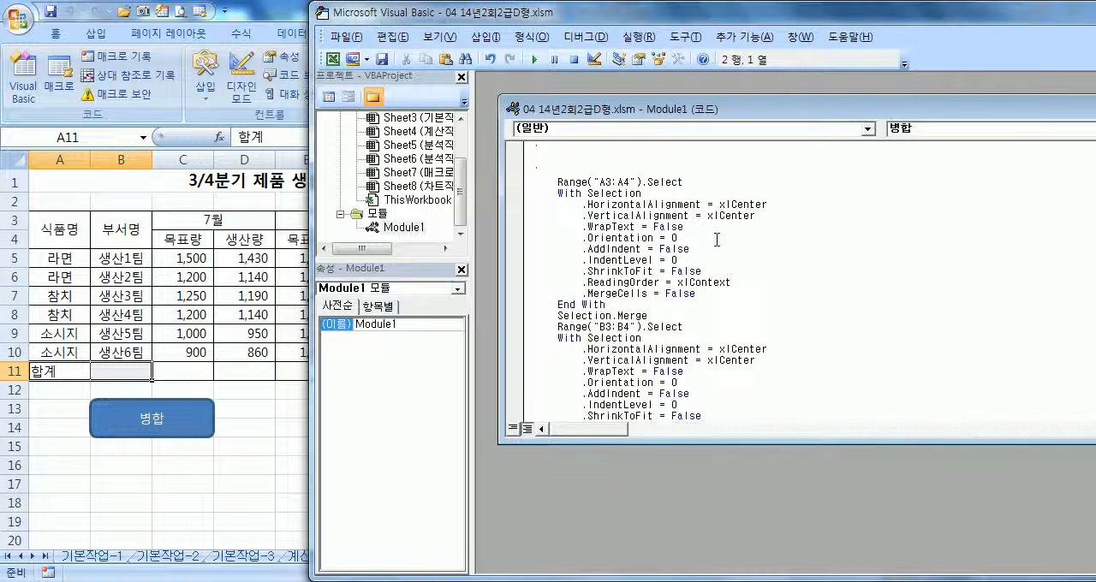
pyautogui.scroll(-2, 719, 261)
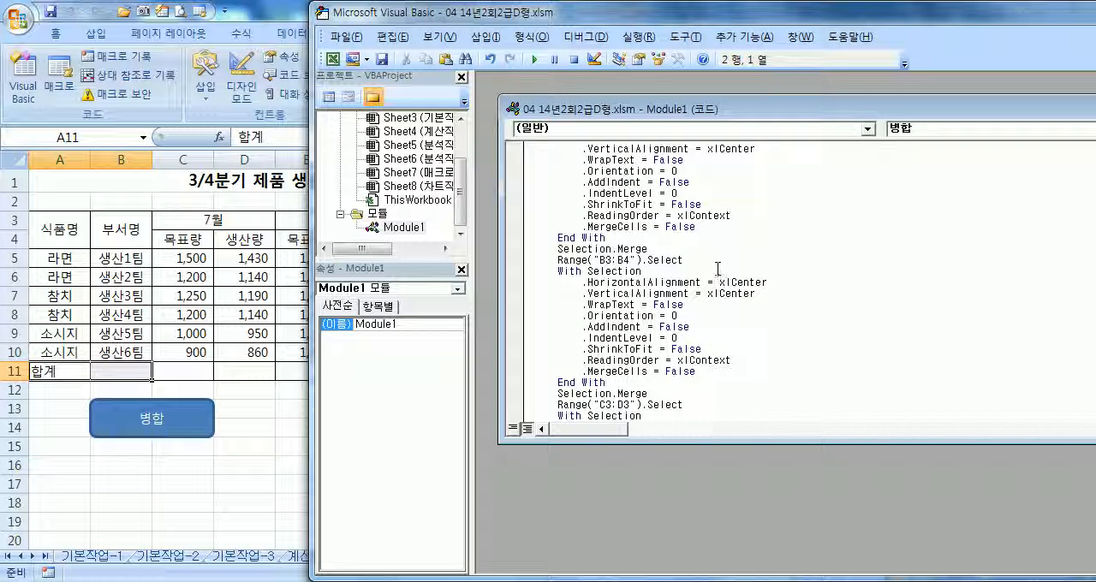
pyautogui.scroll(-1, 718, 270)
pyautogui.click(552, 371)
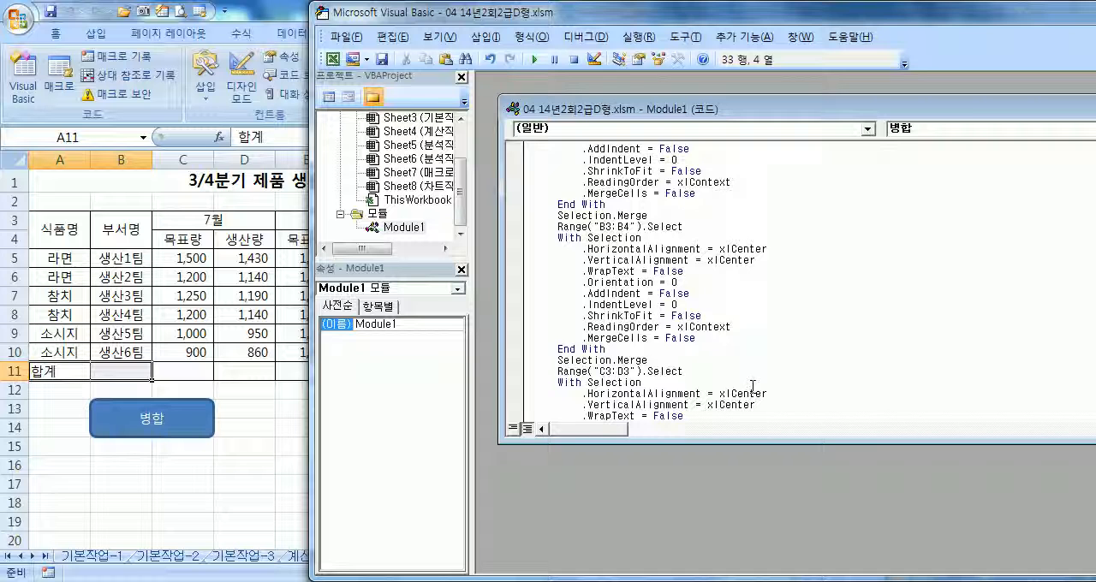
# Copy the C3:D3 code block, from the Selection.Merge line above it through its End With line
pyautogui.press('pageup')
pyautogui.press('Down')
pyautogui.press('Down')
pyautogui.press('Down')
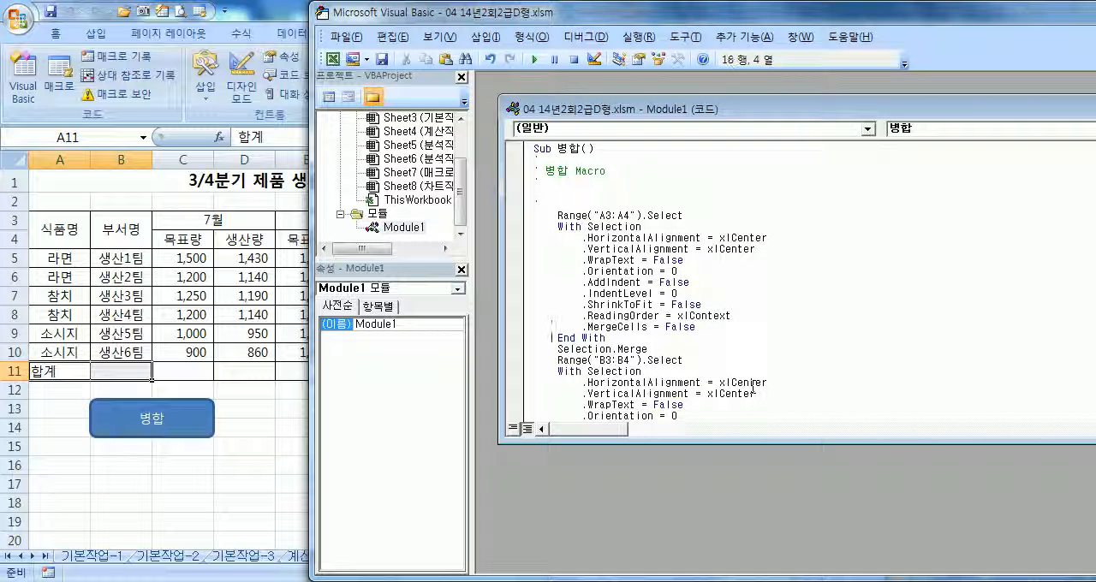
pyautogui.press('Down')
pyautogui.press('Down')
pyautogui.press('Down')
pyautogui.press('Down')
pyautogui.press('Down')
pyautogui.press('Down')
pyautogui.press('Down')
pyautogui.press('Down')
pyautogui.press('Down')
pyautogui.press('Down')
pyautogui.press('Down')
pyautogui.press('Down')
pyautogui.press('Down')
pyautogui.press('Down')
pyautogui.press('Down')
pyautogui.press('Down')
pyautogui.press('Down')
pyautogui.press('Down')
pyautogui.press('Down')
pyautogui.press('Down')
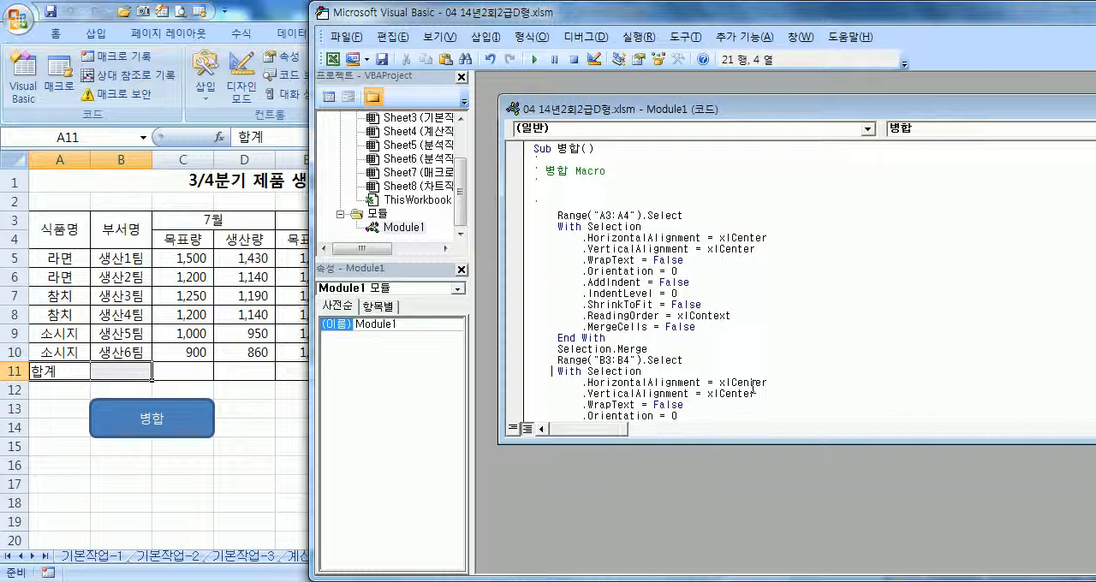
pyautogui.press('Up')
pyautogui.press('Up')
pyautogui.press('Up')
pyautogui.press('Up')
pyautogui.press('Up')
pyautogui.press('Up')
pyautogui.press('Up')
pyautogui.press('Up')
pyautogui.press('Up')
pyautogui.press('Up')
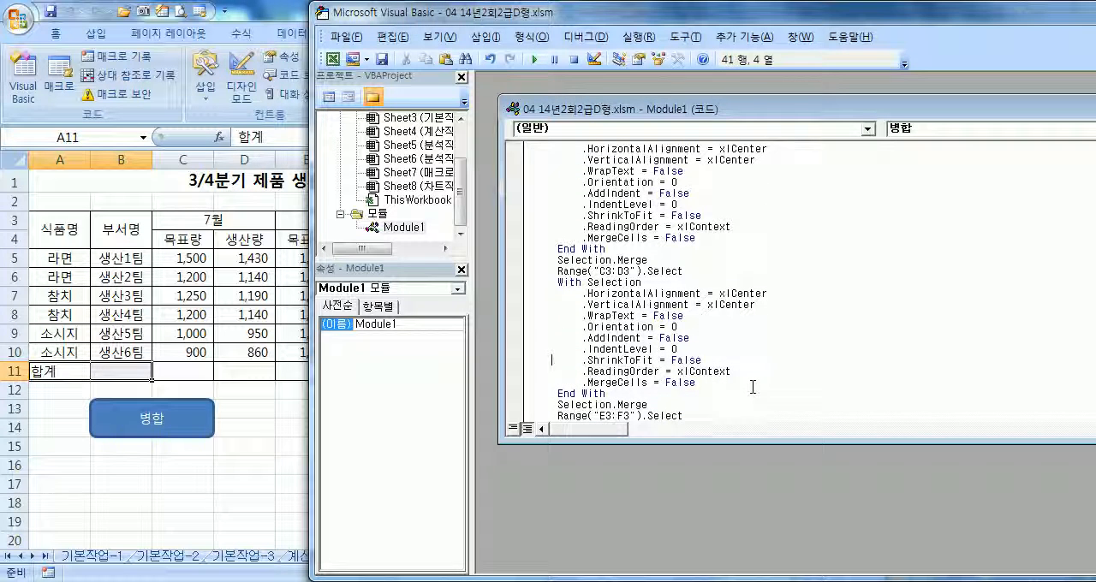
pyautogui.hotkey('shift', 'Down')
pyautogui.hotkey('shift', 'Down')
pyautogui.hotkey('shift', 'Down')
pyautogui.hotkey('shift', 'Down')
pyautogui.hotkey('shift', 'Down')
pyautogui.hotkey('shift', 'Down')
pyautogui.hotkey('shift', 'Down')
pyautogui.hotkey('shift', 'Down')
pyautogui.hotkey('shift', 'Down')
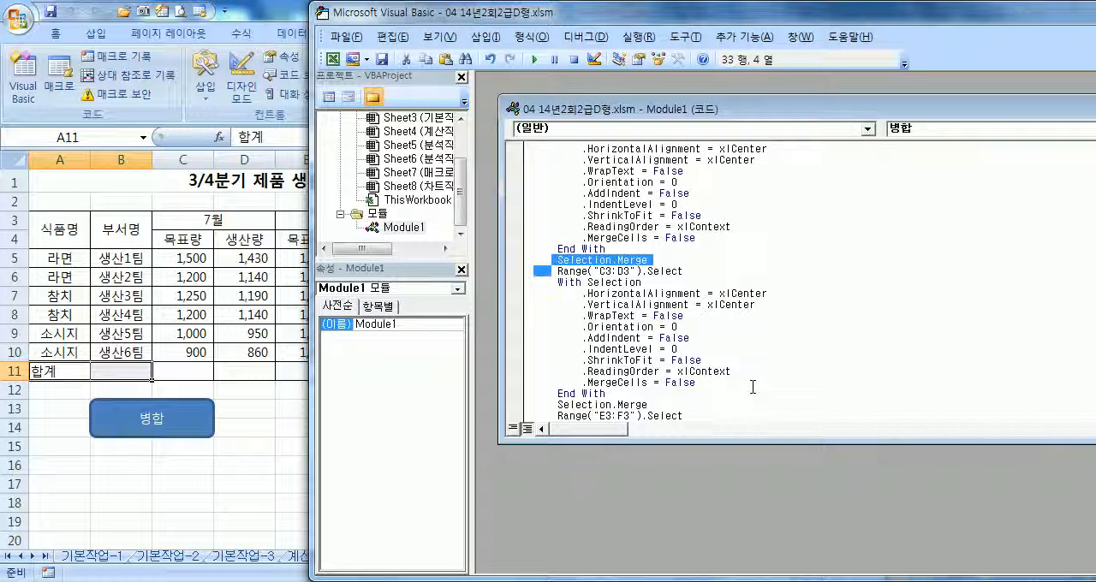
pyautogui.hotkey('shift', 'Down')
pyautogui.hotkey('shift', 'Down')
pyautogui.hotkey('shift', 'Down')
pyautogui.hotkey('shift', 'Down')
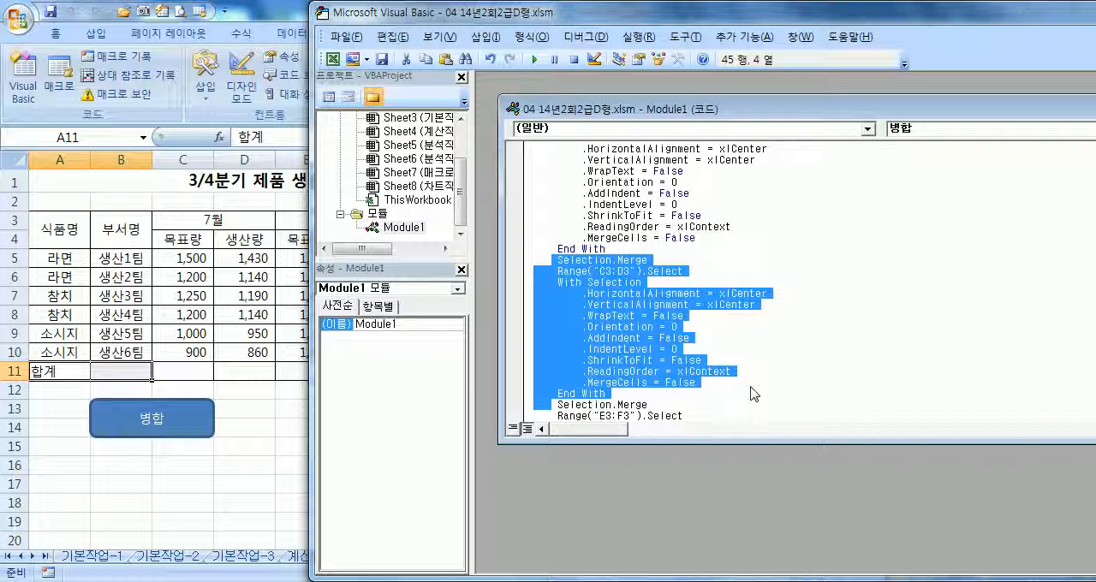
pyautogui.hotkey('ctrl', 'c')
pyautogui.hotkey('ctrl', 'v')
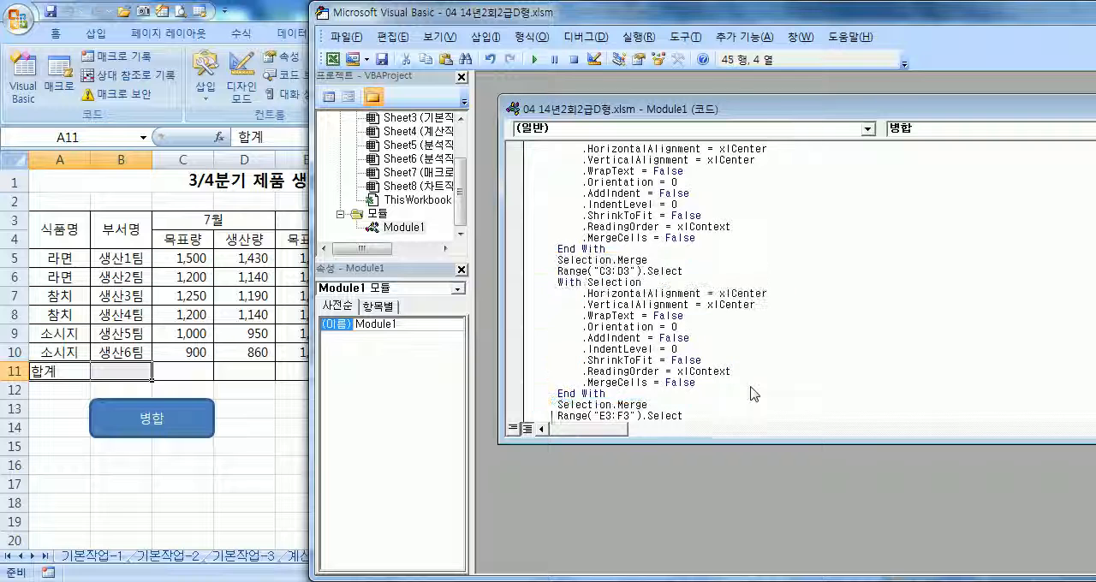
# Insert a blank line above the final Range("A1:H1").Select statement of the 병합 macro
pyautogui.press('Down')
pyautogui.press('Down')
pyautogui.press('Down')
pyautogui.press('Down')
pyautogui.press('Down')
pyautogui.press('Down')
pyautogui.press('Down')
pyautogui.press('Down')
pyautogui.press('Down')
pyautogui.press('Down')
pyautogui.press('Down')
pyautogui.press('Down')
pyautogui.press('Down')
pyautogui.press('Down')
pyautogui.press('Down')
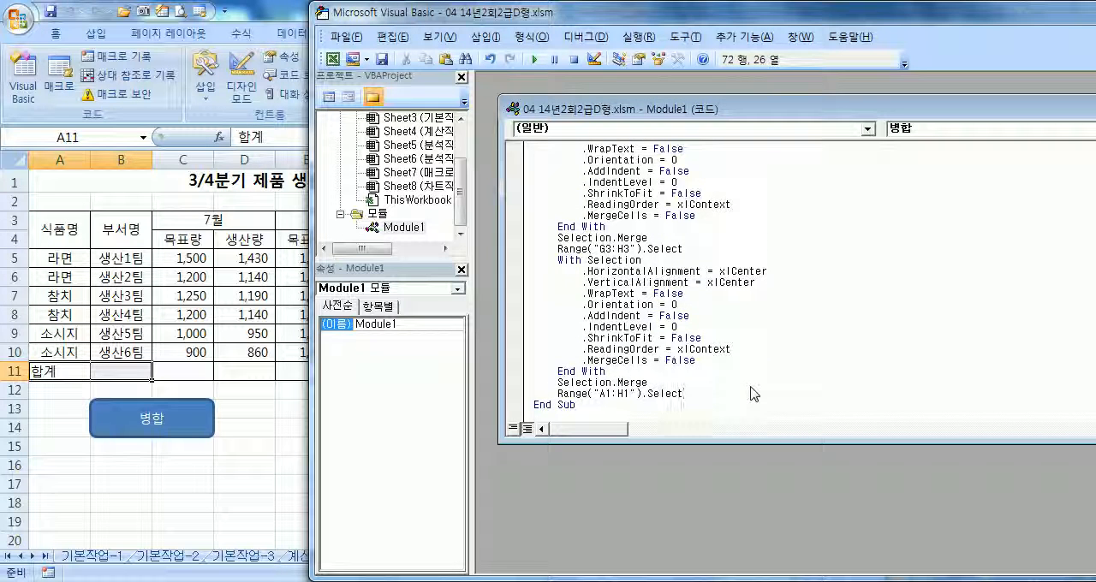
pyautogui.press('Return')
# Try to paste the copied C3:D3 block near the end of the macro, and undo the paste
pyautogui.hotkey('ctrl', 'v')
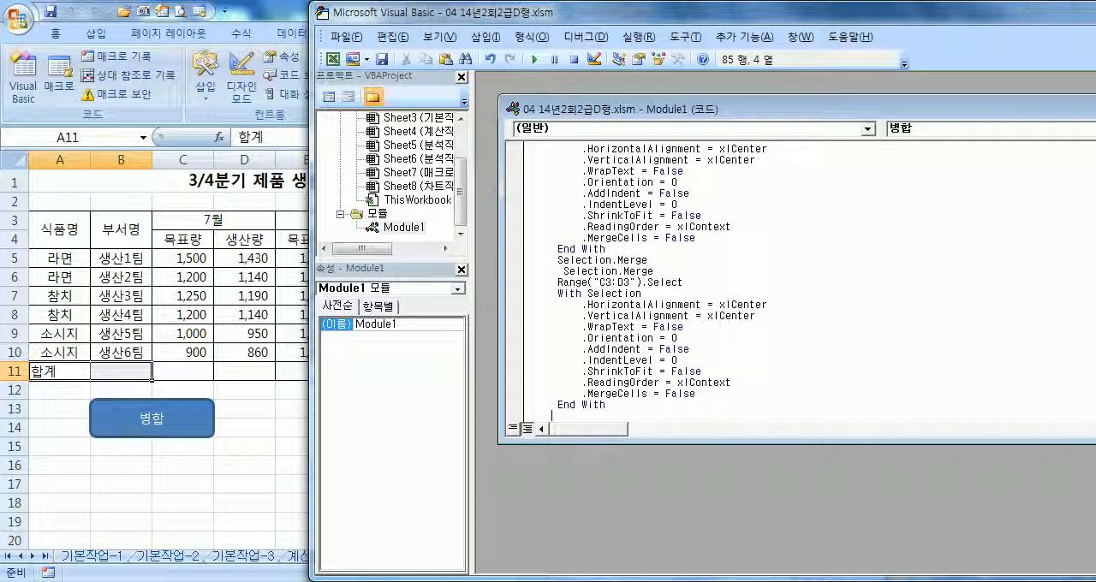
pyautogui.press('Up')
pyautogui.press('Up')
pyautogui.press('Up')
pyautogui.press('Up')
pyautogui.press('Up')
pyautogui.press('Up')
pyautogui.press('Up')
pyautogui.press('Up')
pyautogui.press('Up')
pyautogui.press('Up')
pyautogui.press('Up')
pyautogui.hotkey('ctrl', 'z')
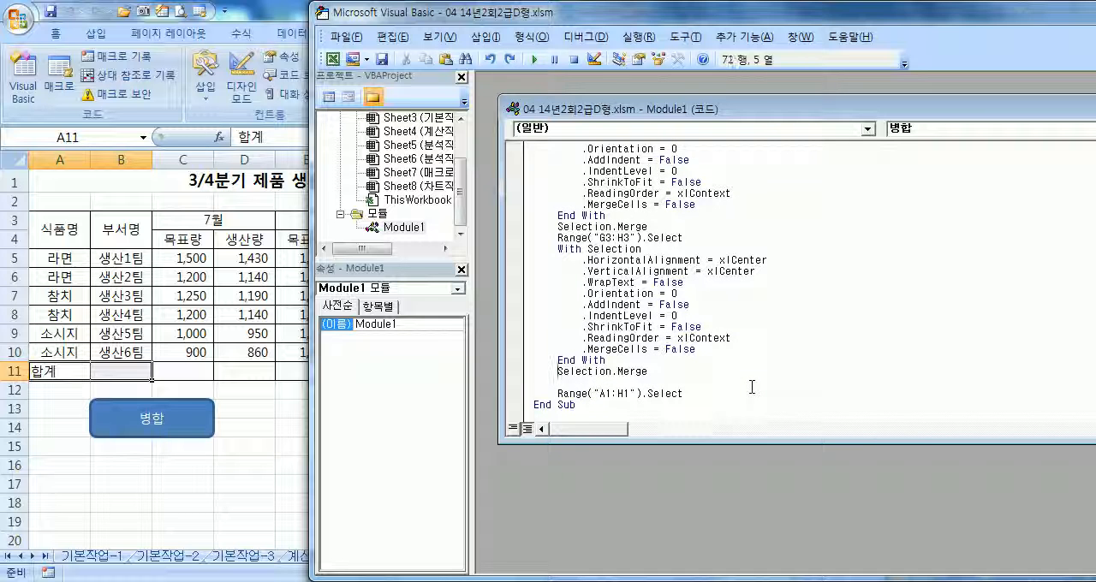
# Review the 병합 macro's code from the Sub line down to the blank line above Range("A1:H1").Select
pyautogui.hotkey('ctrl', 'Home')
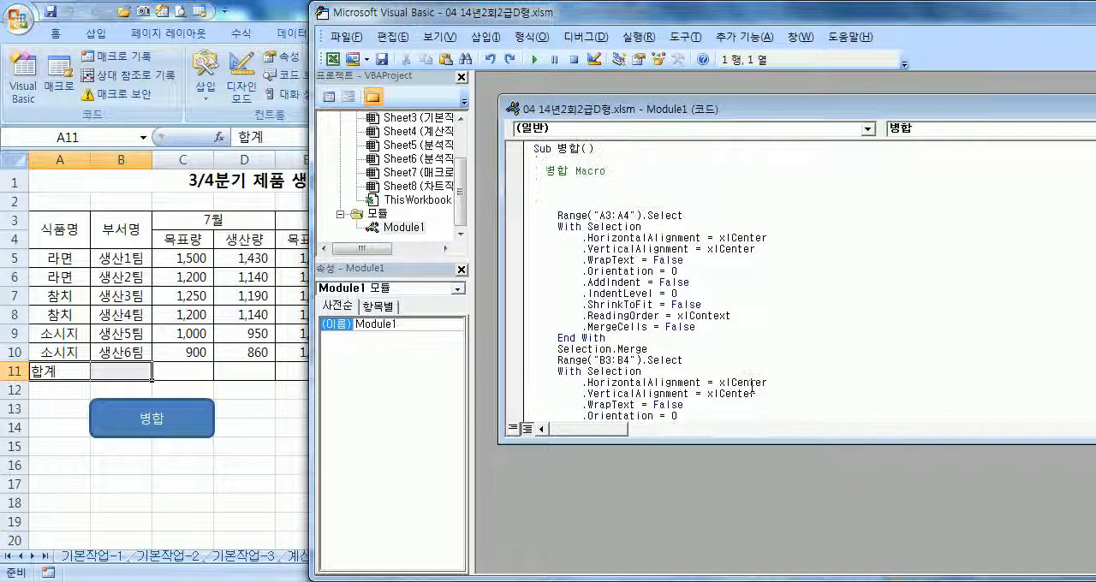
pyautogui.press('Down')
pyautogui.press('Down')
pyautogui.press('Down')
pyautogui.press('Down')
pyautogui.press('Down')
pyautogui.press('Down')
pyautogui.press('Down')
pyautogui.press('Down')
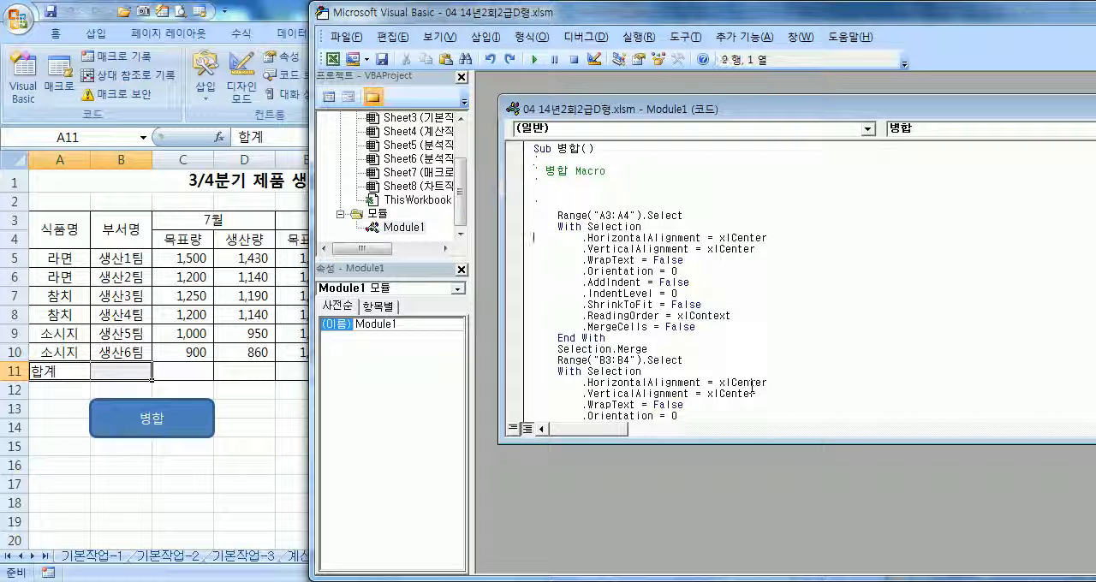
pyautogui.press('Up')
pyautogui.press('Up')
pyautogui.press('Up')
pyautogui.press('Down')
pyautogui.press('Down')
pyautogui.press('Down')
pyautogui.press('Down')
pyautogui.press('Down')
pyautogui.press('Down')
pyautogui.press('Down')
pyautogui.press('Down')
pyautogui.press('Down')
pyautogui.press('Down')
pyautogui.press('Down')
pyautogui.press('Down')
pyautogui.press('Down')
pyautogui.press('Down')
pyautogui.press('Down')
pyautogui.press('Down')
pyautogui.press('Down')
pyautogui.press('Down')
pyautogui.press('Down')
pyautogui.press('Down')
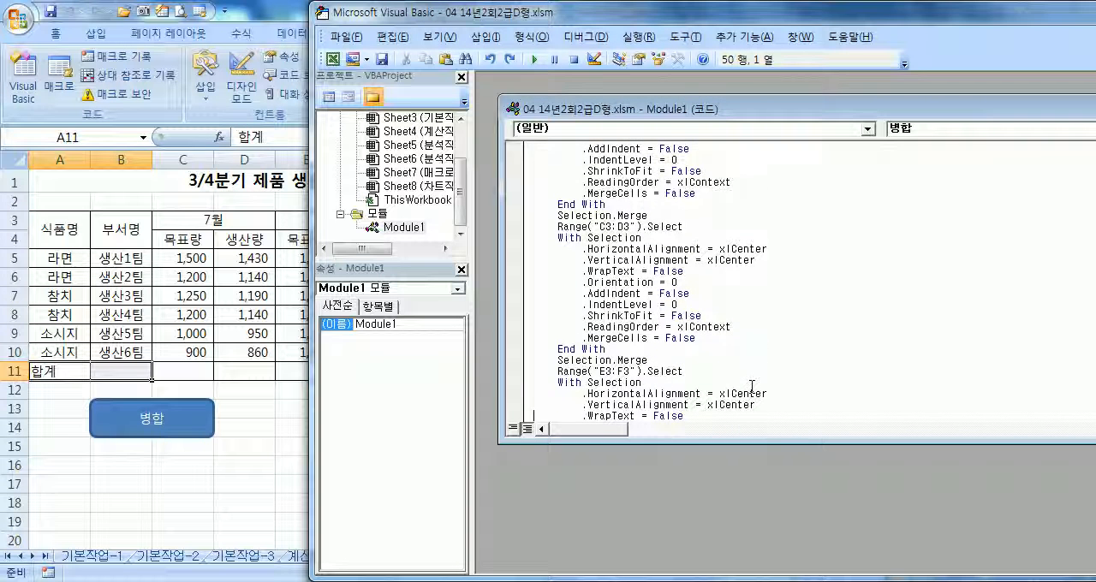
pyautogui.press('Down')
pyautogui.press('Down')
pyautogui.press('Down')
pyautogui.press('Down')
pyautogui.press('Down')
pyautogui.press('Down')
pyautogui.press('Down')
pyautogui.press('Down')
pyautogui.press('Down')
pyautogui.press('Down')
pyautogui.press('Down')
pyautogui.press('Down')
pyautogui.press('Down')
pyautogui.press('Down')
pyautogui.press('Down')
pyautogui.press('Down')
pyautogui.press('Down')
pyautogui.press('Down')
pyautogui.press('Down')
pyautogui.press('Down')
pyautogui.press('Down')
pyautogui.press('Down')
pyautogui.press('Down')
pyautogui.press('Down')
pyautogui.press('Down')
pyautogui.press('Down')
pyautogui.press('Down')
pyautogui.press('Down')
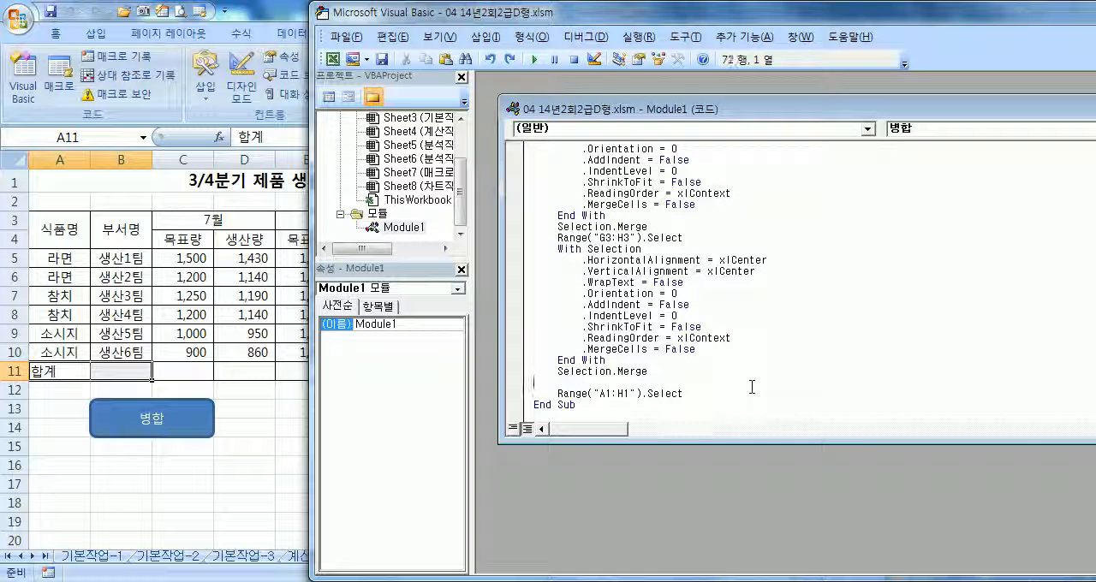
# Paste the copied block above Range("A1:H1").Select and move its leading Selection.Merge line to just before End With
pyautogui.hotkey('ctrl', 'v')
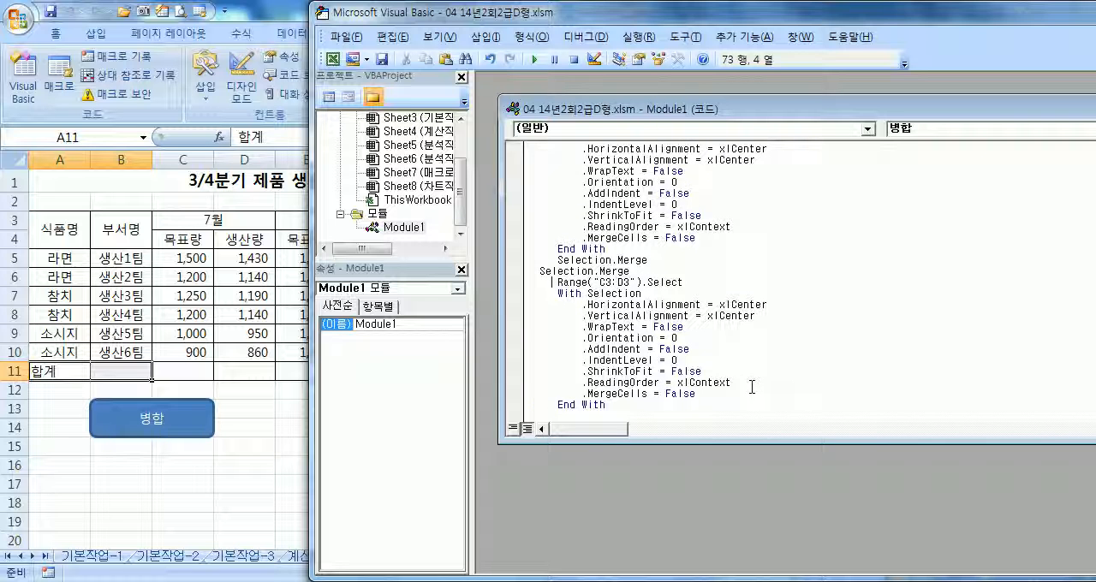
pyautogui.press('Up')
pyautogui.press('Home')
pyautogui.hotkey('shift', 'Down')
pyautogui.press('Delete')
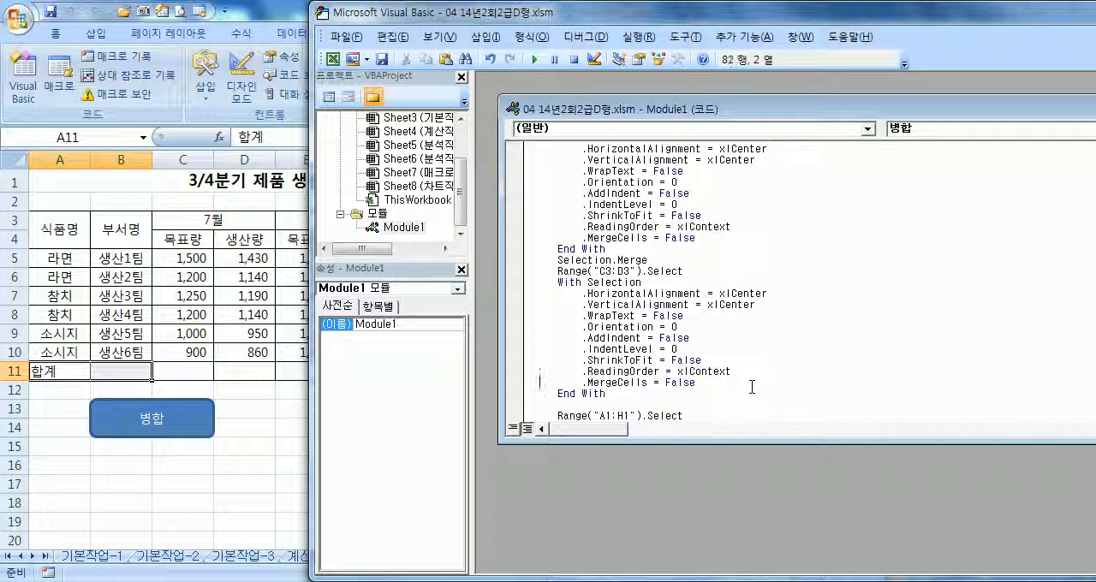
pyautogui.hotkey('ctrl', 'v')
# Change the pasted block's range from C3:D3 to A11:B11
pyautogui.press('Up')
pyautogui.press('Right')
pyautogui.press('Right')
pyautogui.press('Right')
pyautogui.press('Right')
pyautogui.press('Right')
pyautogui.press('Right')
pyautogui.press('Right')
pyautogui.press('Right')
pyautogui.press('Right')
pyautogui.write('a11')
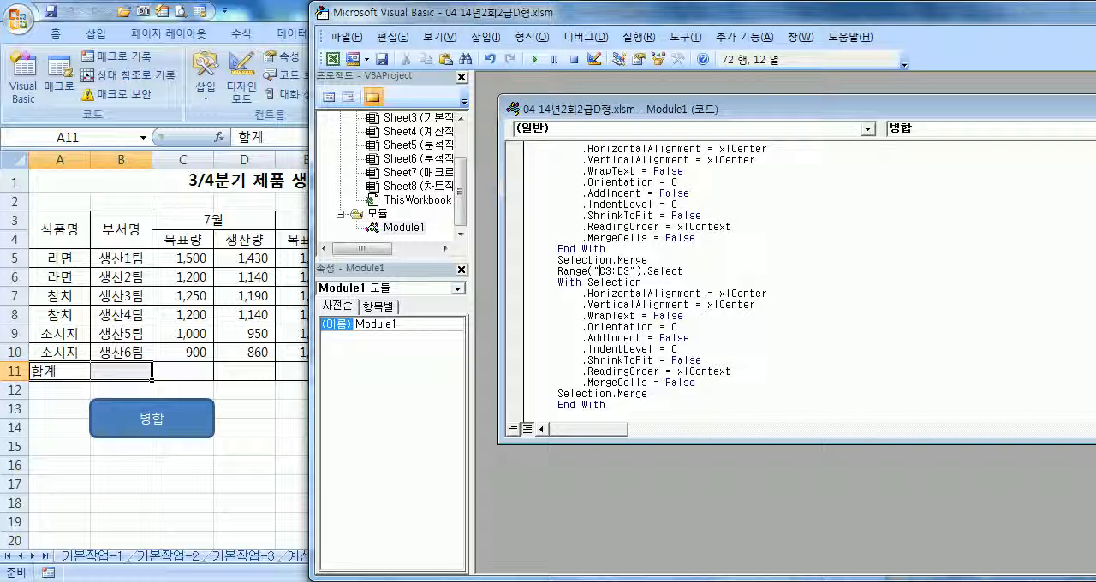
pyautogui.press('Delete')
pyautogui.press('Delete')
pyautogui.press('Delete')
pyautogui.write('A')
pyautogui.press('Right')
pyautogui.press('Right')
pyautogui.press('Right')
pyautogui.write('V')
pyautogui.press('Delete')
pyautogui.write('11')
# Close the code editor and run the edited 병합 macro from its rounded rectangle
pyautogui.moveTo(919, 17); pyautogui.dragTo(729, 40)
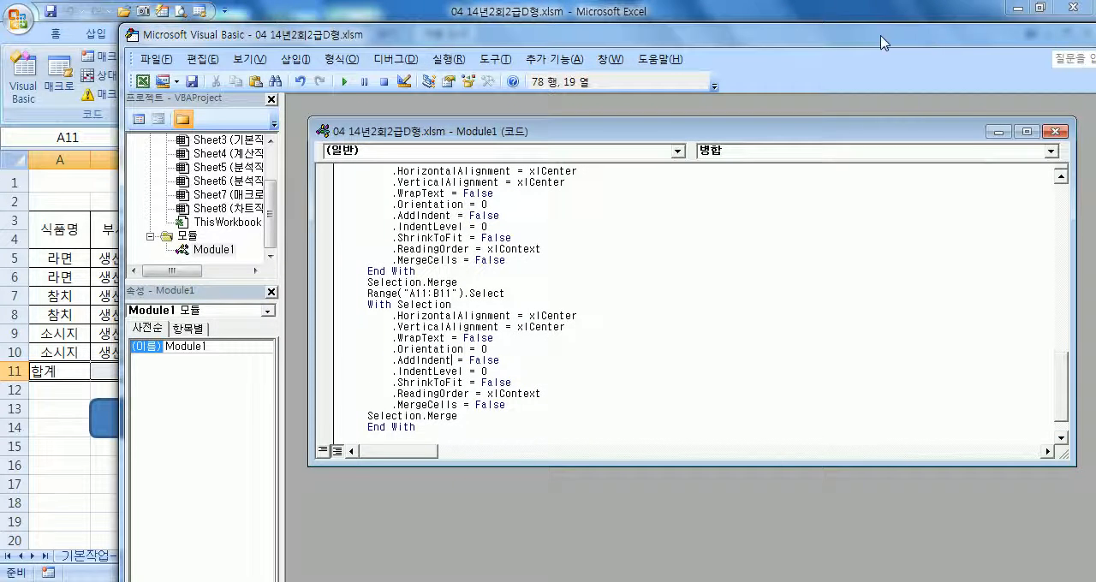
pyautogui.moveTo(1005, 28); pyautogui.dragTo(841, 62)
pyautogui.moveTo(946, 67); pyautogui.dragTo(753, 68)
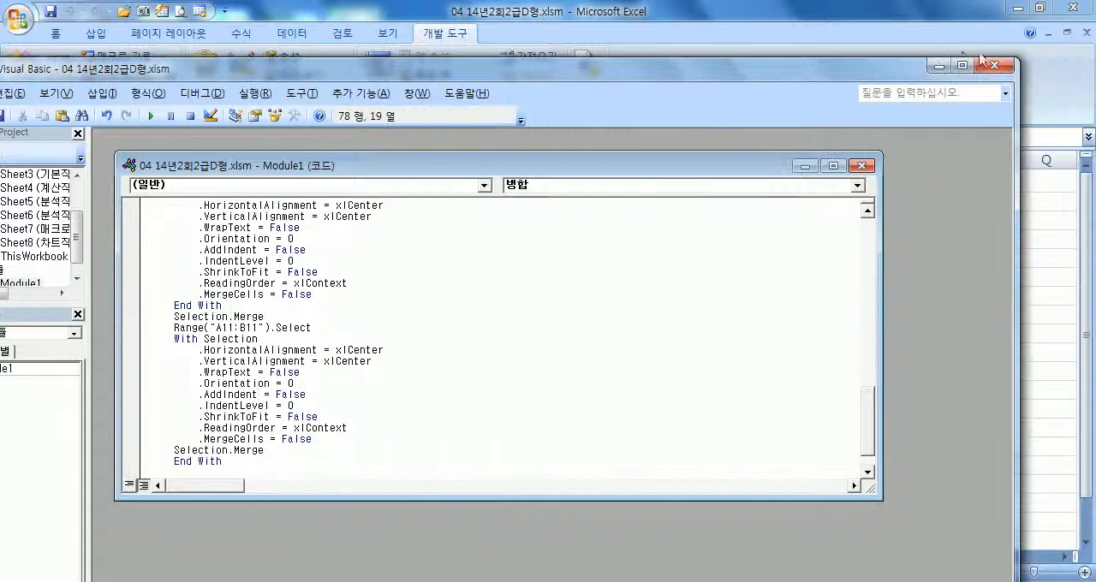
pyautogui.click(993, 65)
pyautogui.click(183, 421)
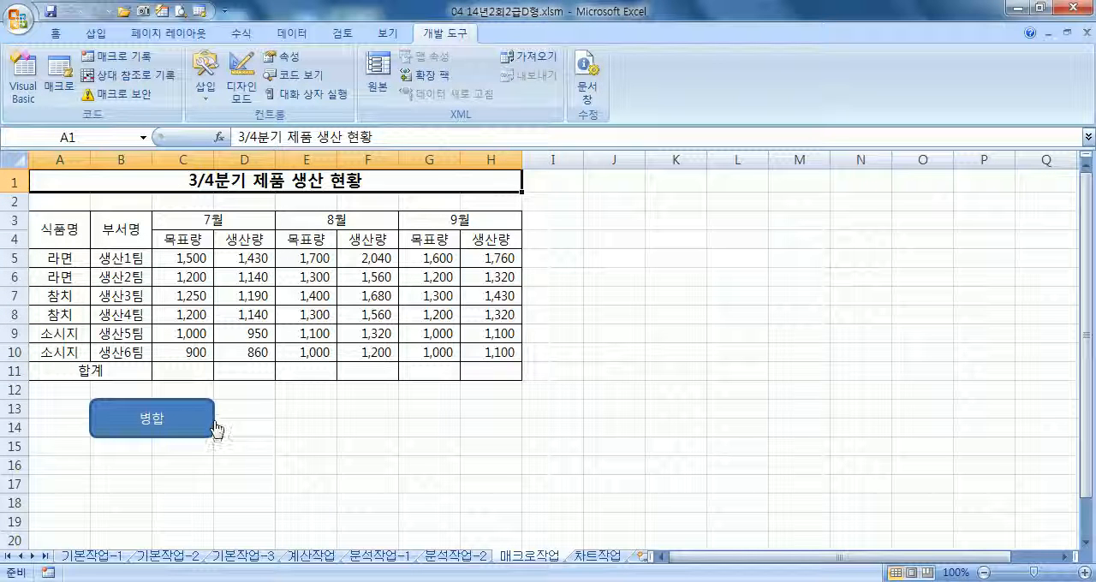
# Unmerge the headings in A3:H4 and the 합계 cell A11:B11, and retest the macro from its rounded rectangle
pyautogui.moveTo(53, 241); pyautogui.dragTo(437, 226)
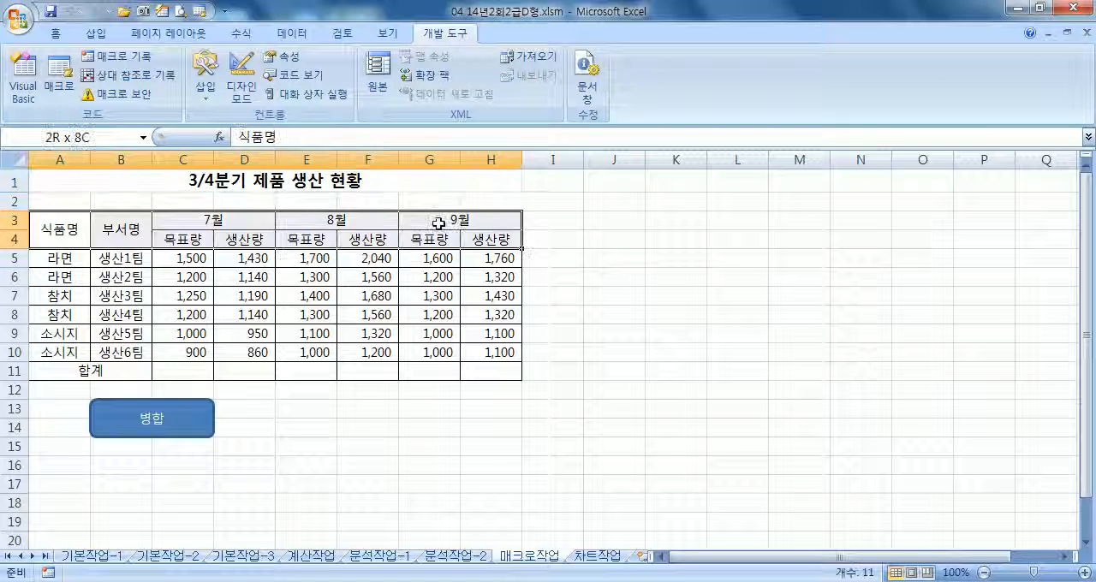
pyautogui.click(56, 34)
pyautogui.click(497, 89)
pyautogui.click(91, 371)
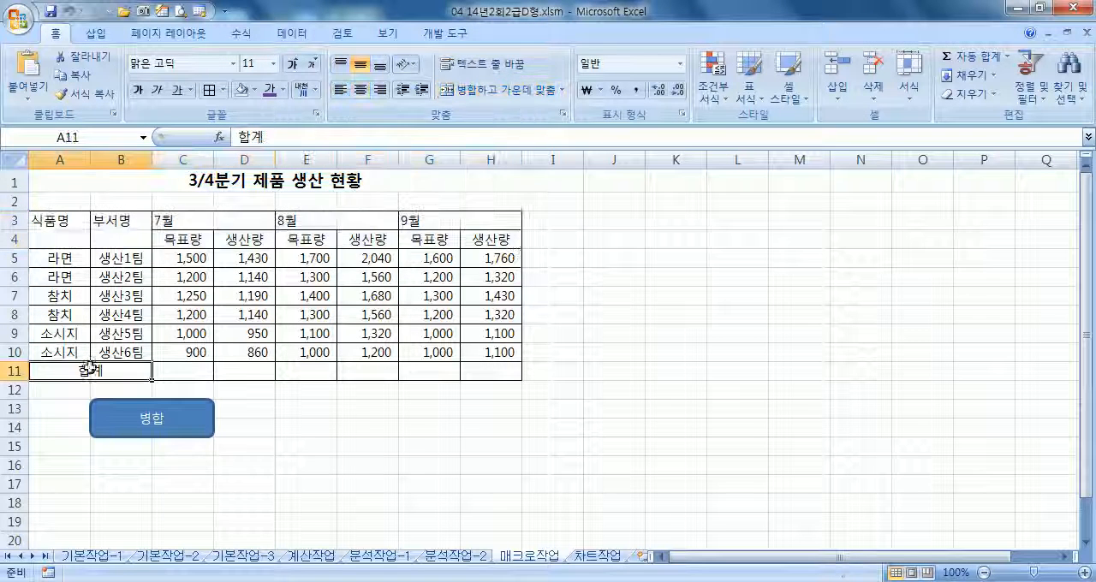
pyautogui.click(552, 89)
pyautogui.click(358, 447)
pyautogui.click(197, 433)
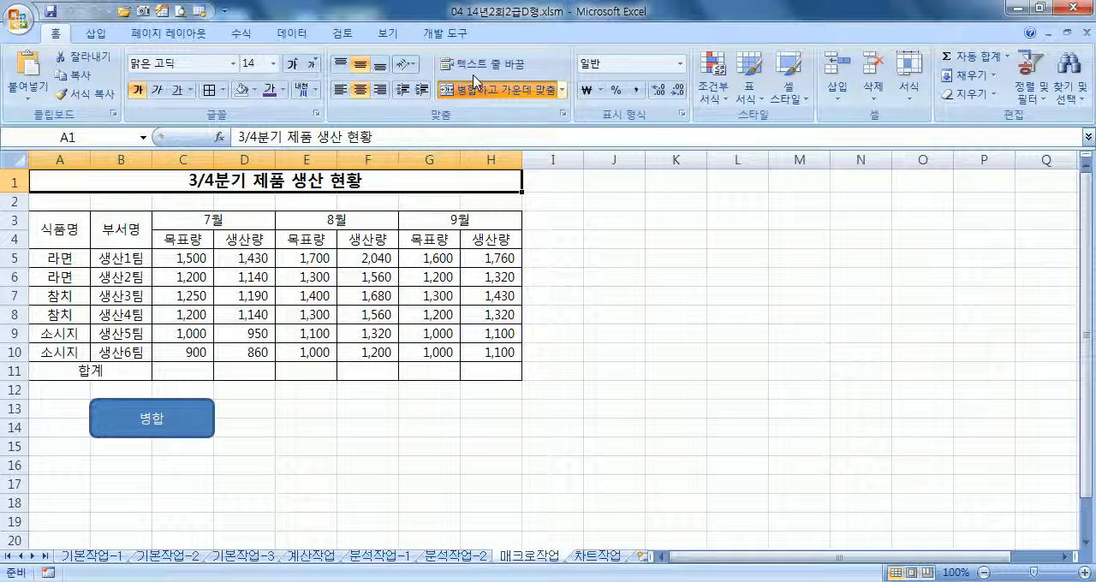
# Reopen the 병합 macro's code and examine its merge blocks from A3:A4 through A11:B11
pyautogui.click(445, 33)
pyautogui.click(53, 76)
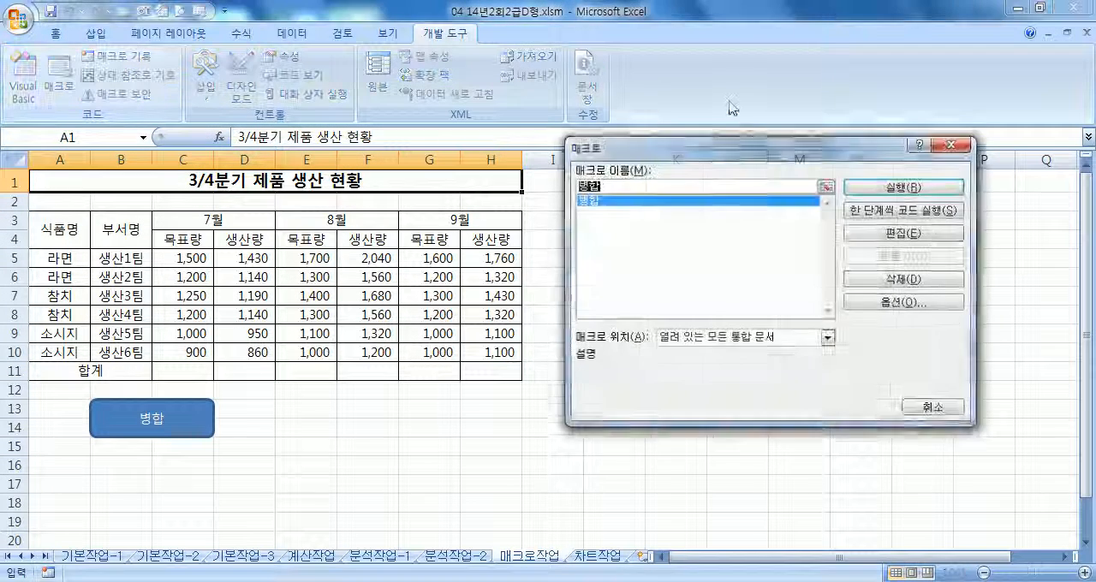
pyautogui.click(900, 233)
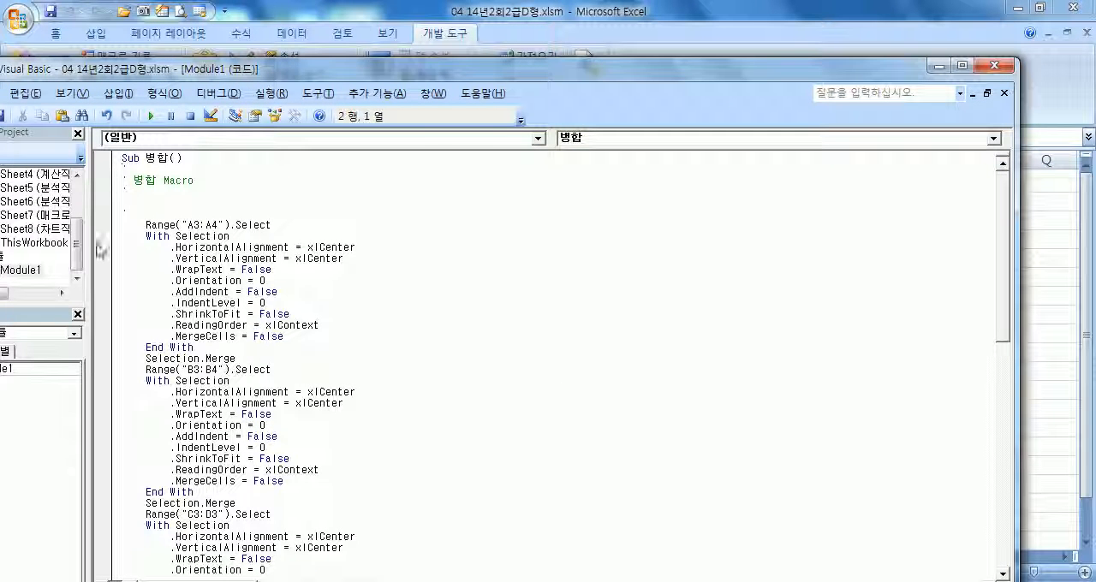
pyautogui.moveTo(112, 233); pyautogui.dragTo(103, 366)
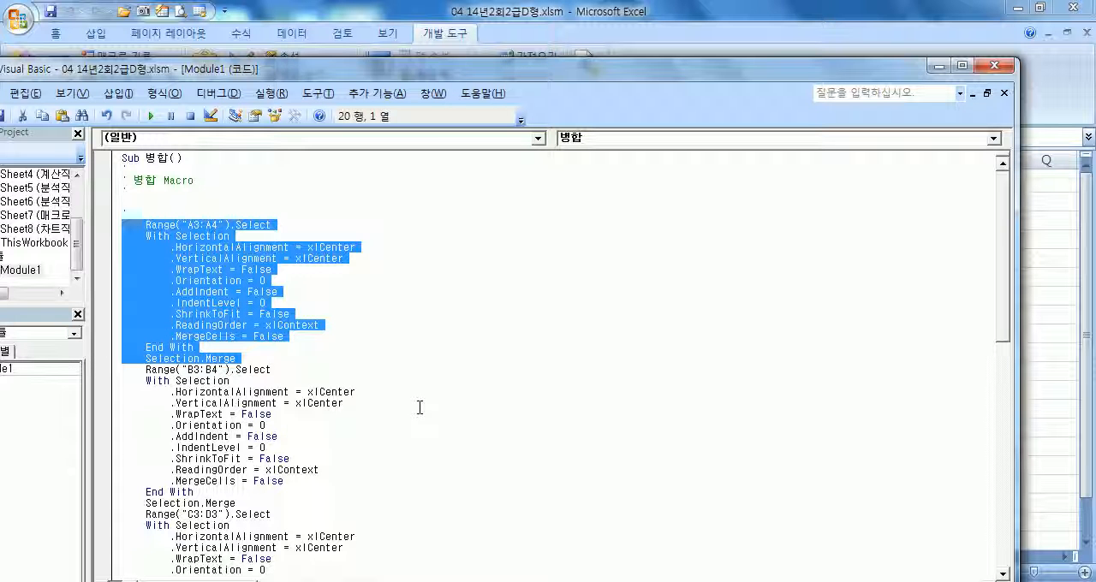
pyautogui.scroll(-6, 402, 411)
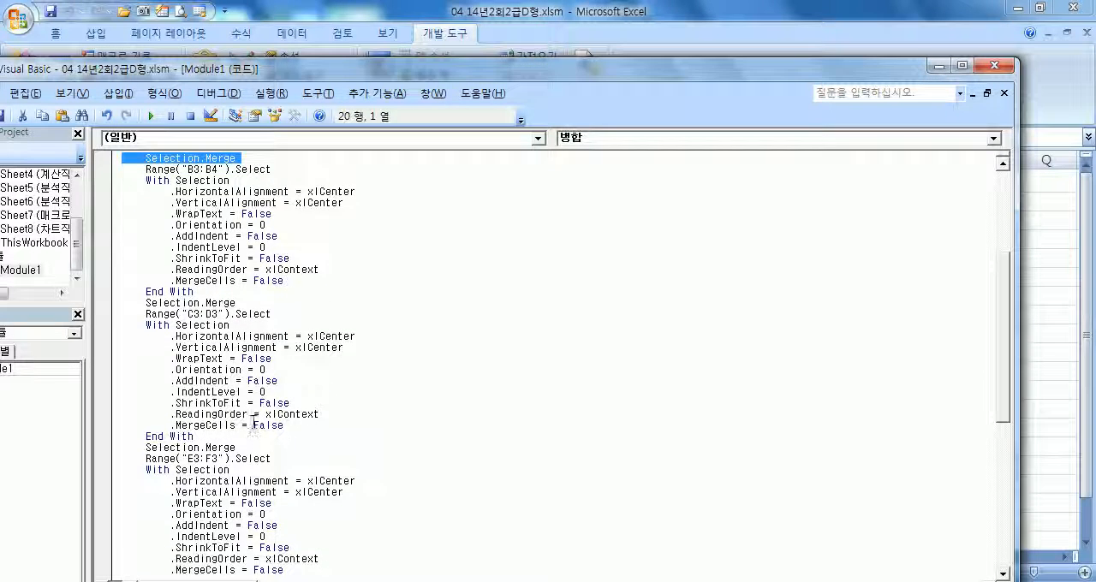
pyautogui.scroll(3, 250, 420)
pyautogui.scroll(-5, 250, 420)
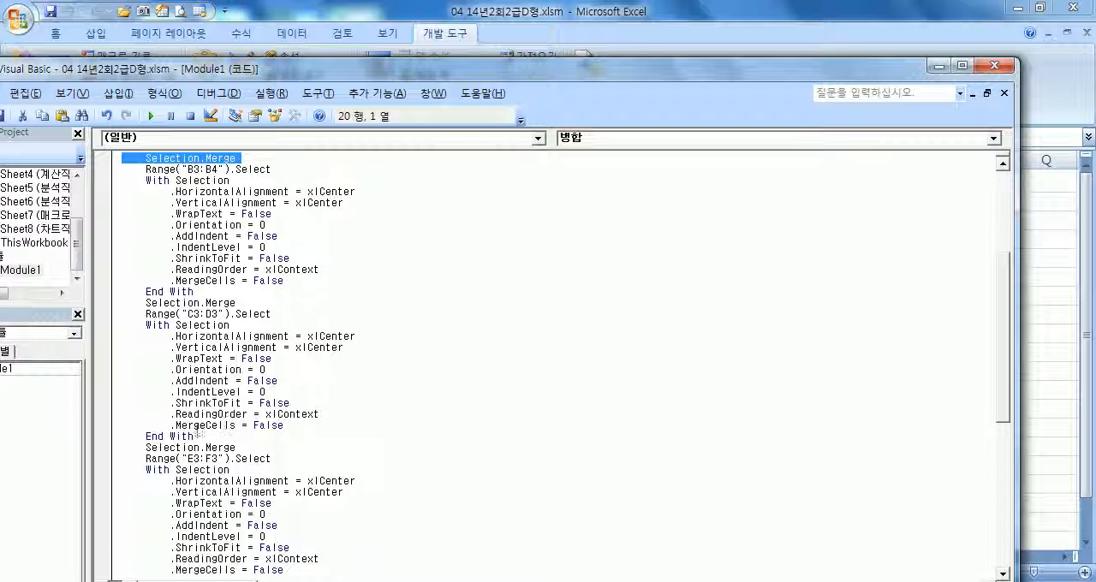
pyautogui.scroll(-1, 174, 452)
pyautogui.scroll(-8, 193, 505)
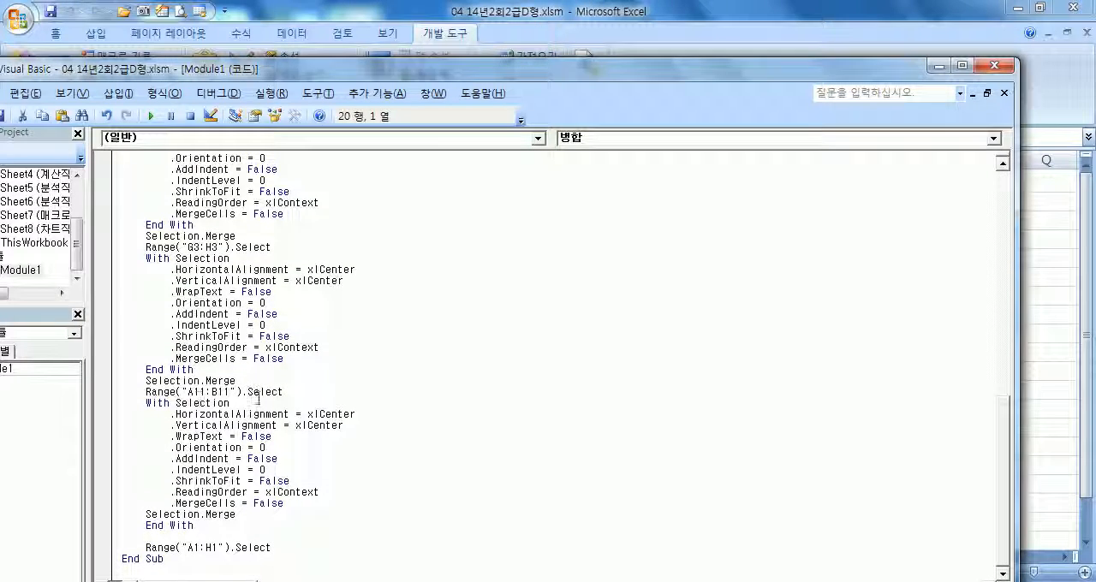
# Close the code editor, open the list of available macros to review it, and dismiss it without running anything
pyautogui.click(993, 67)
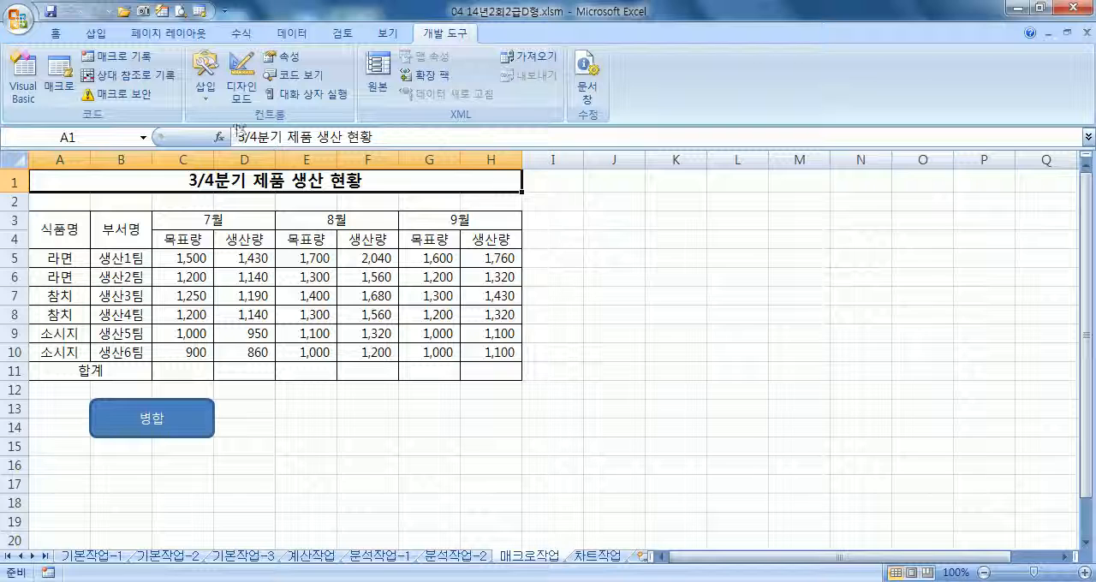
pyautogui.click(59, 78)
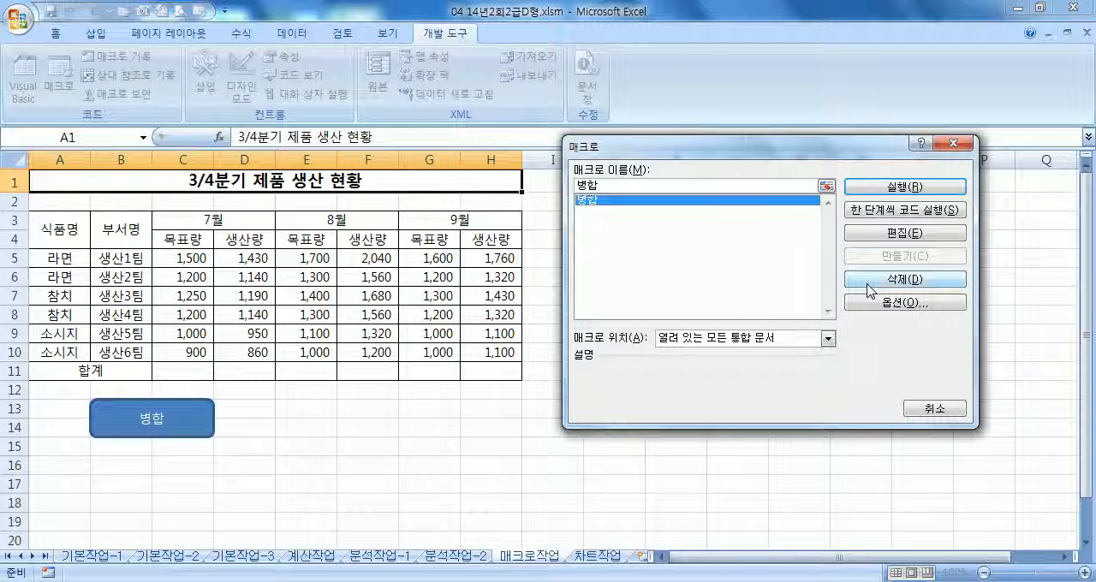
pyautogui.click(908, 413)
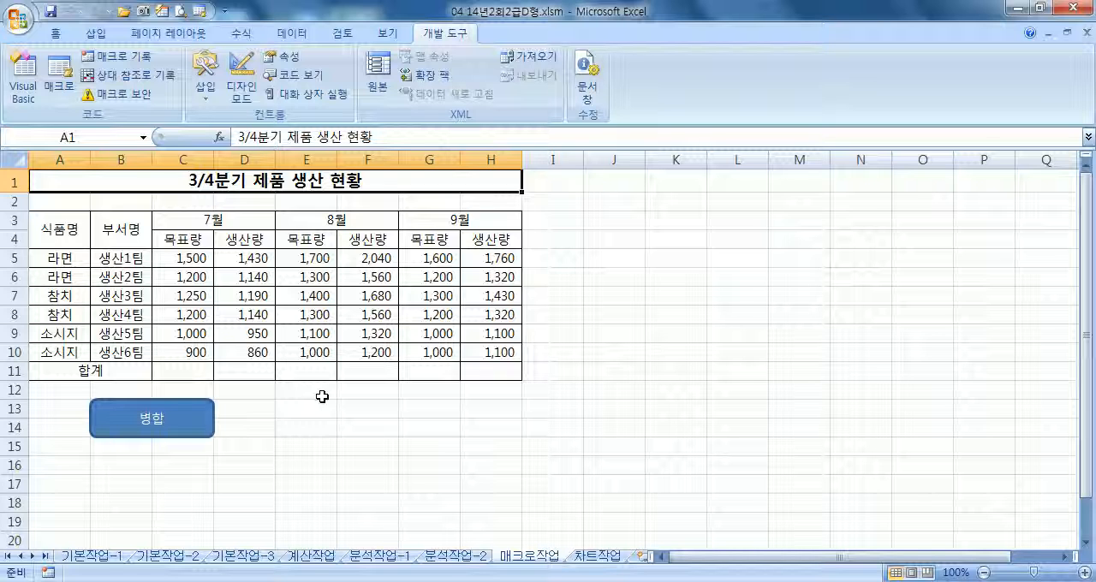
# Try AutoSum on C5:H11 to total each column in row 11, and undo it
pyautogui.click(177, 268)
pyautogui.moveTo(182, 257); pyautogui.dragTo(440, 358)
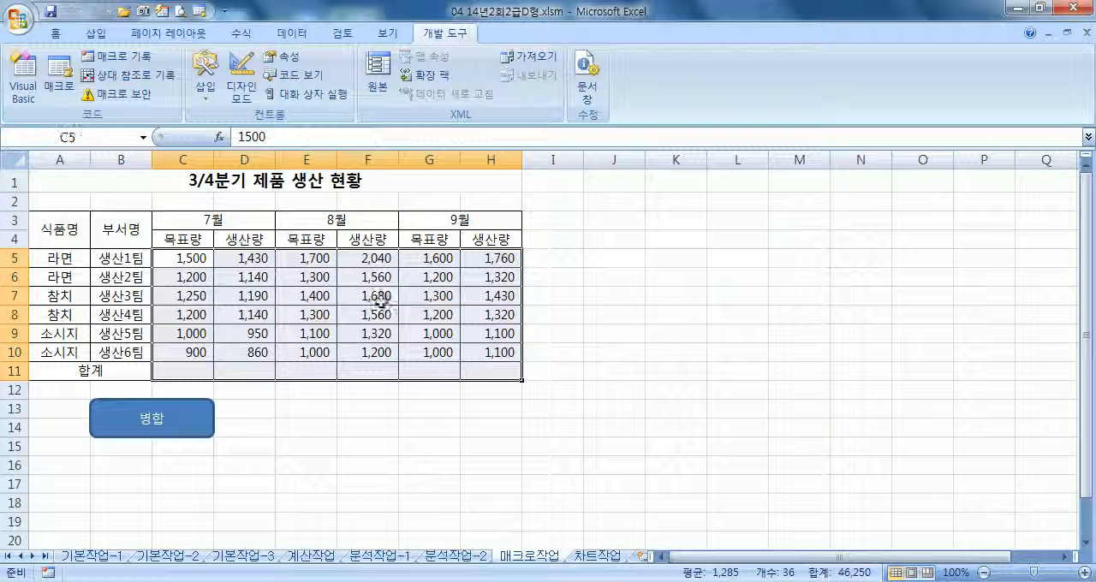
pyautogui.click(56, 35)
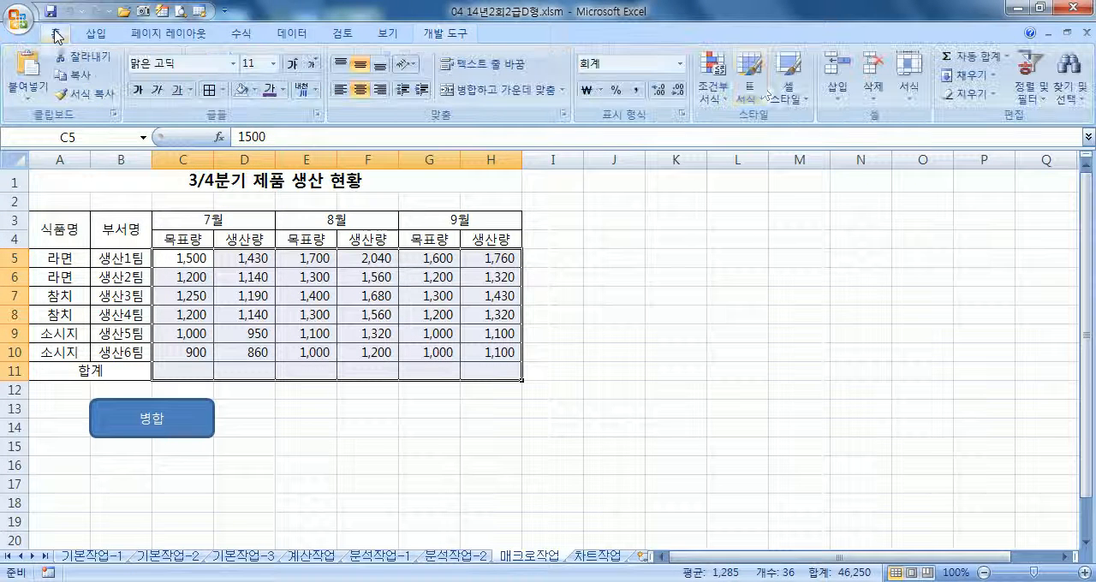
pyautogui.click(239, 34)
pyautogui.click(66, 72)
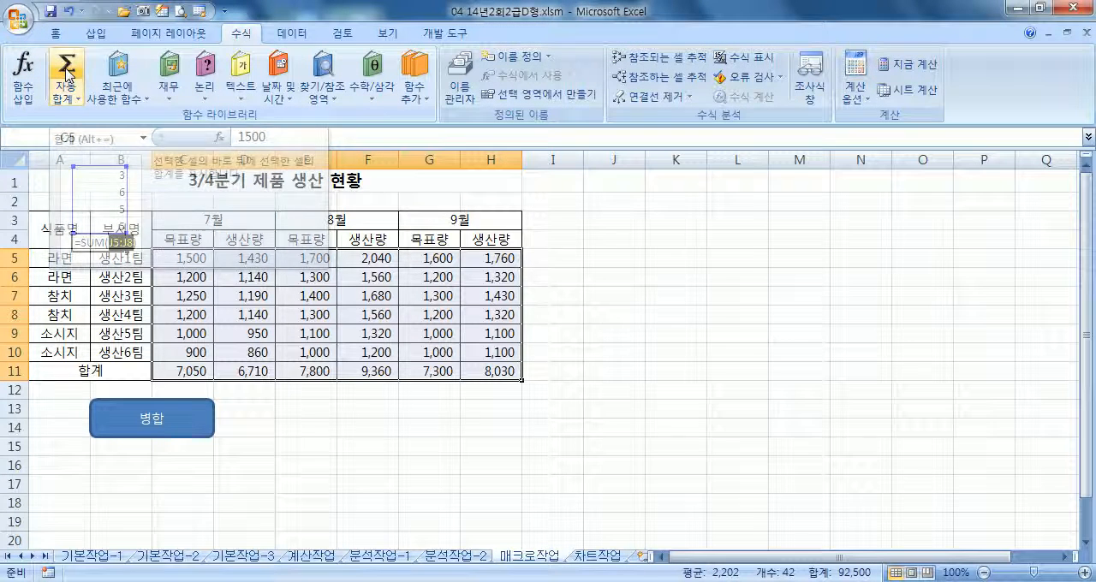
pyautogui.hotkey('ctrl', 'z')
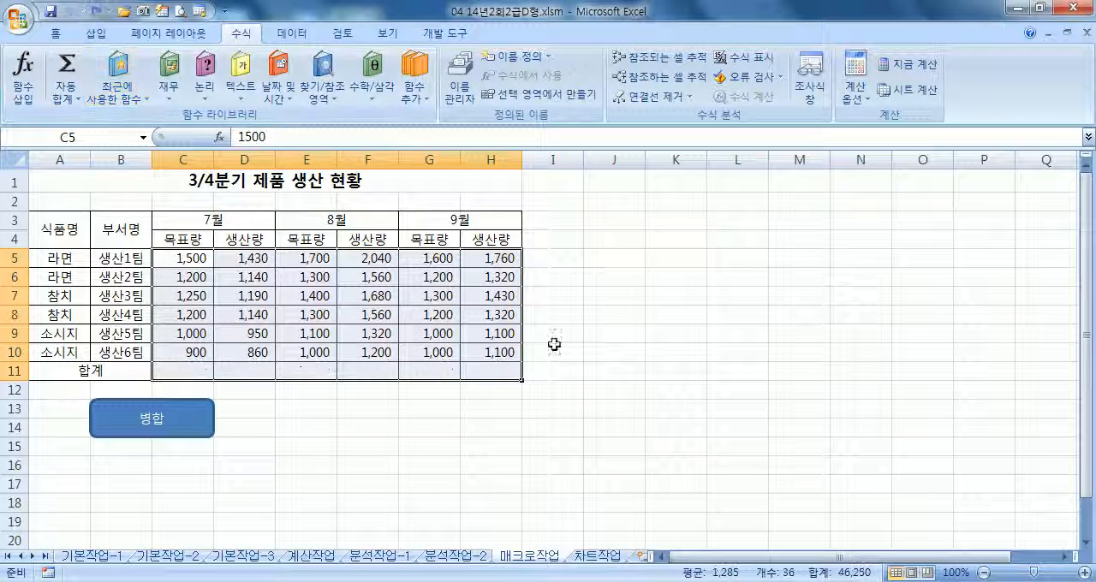
pyautogui.click(590, 396)
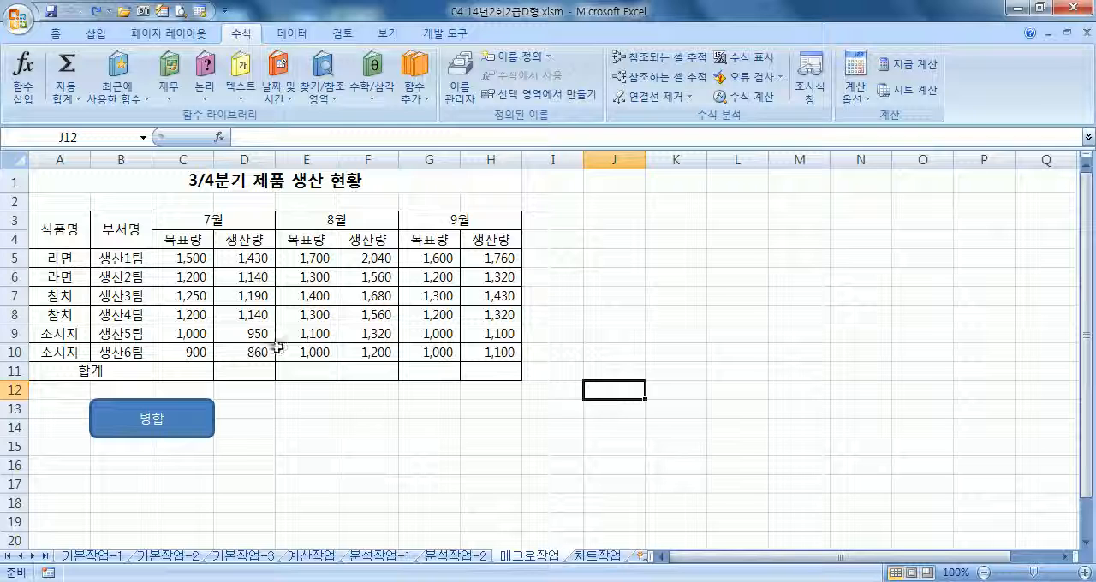
# Insert a form control button covering E13:F14, beside the 병합 rounded rectangle
pyautogui.click(186, 198)
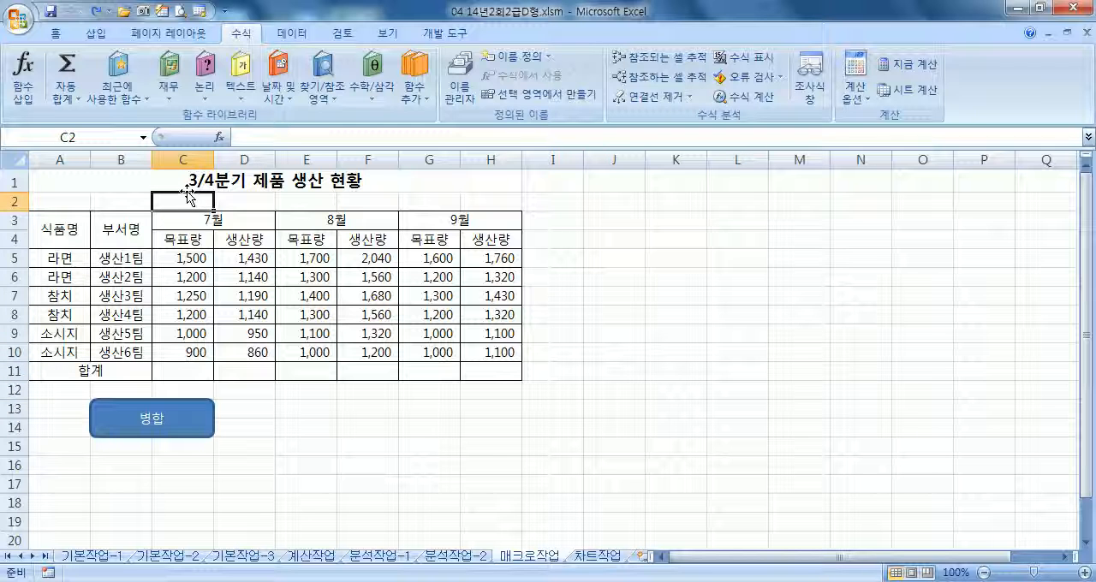
pyautogui.click(445, 33)
pyautogui.click(206, 73)
pyautogui.click(197, 136)
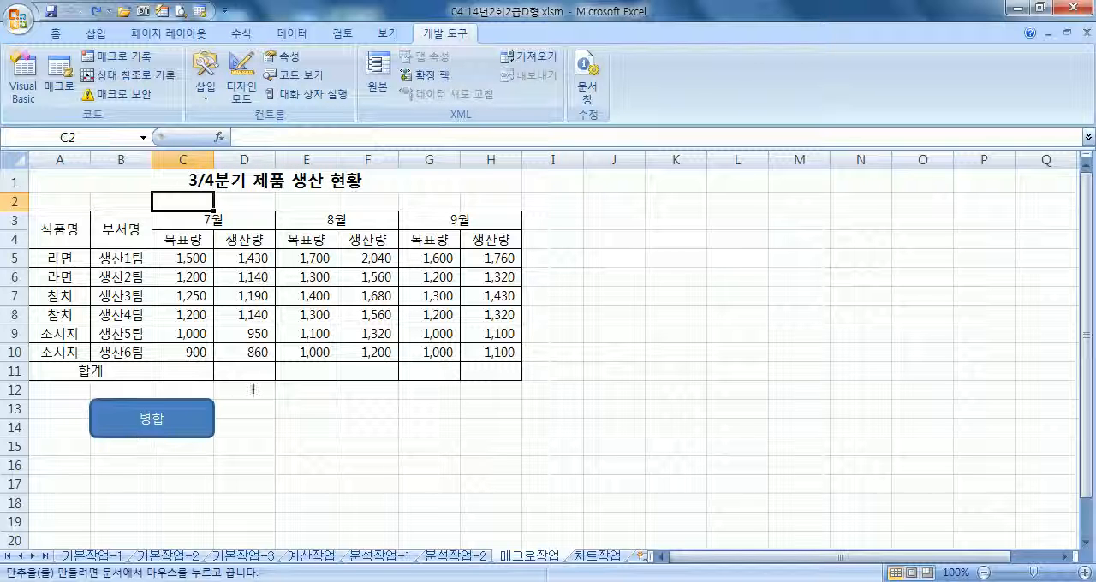
pyautogui.moveTo(274, 400); pyautogui.dragTo(374, 431)
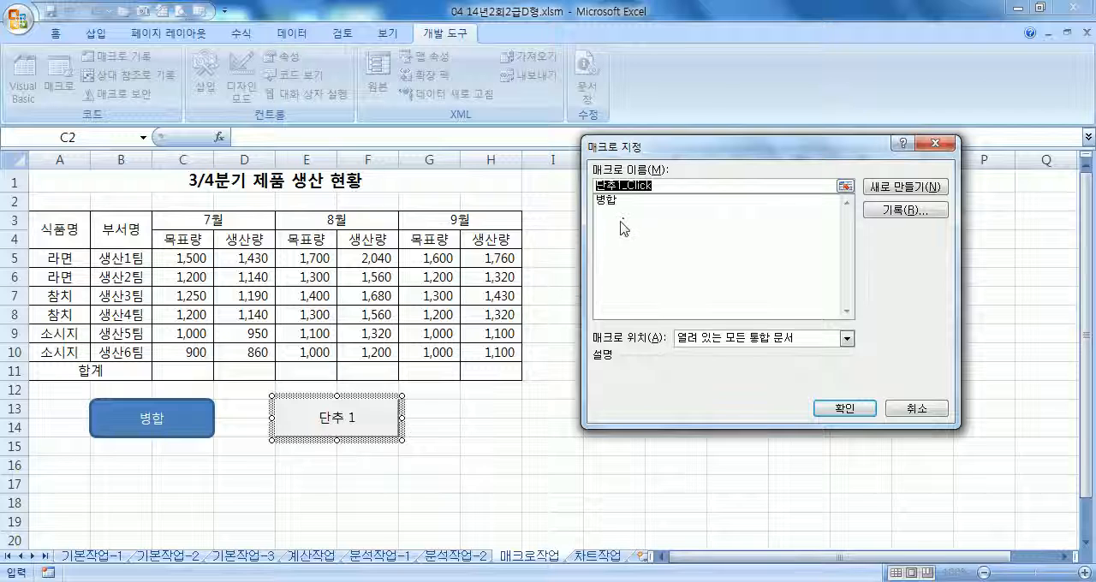
# Name the new button's macro 합계 and start recording it in the current workbook
pyautogui.write('GKQR')
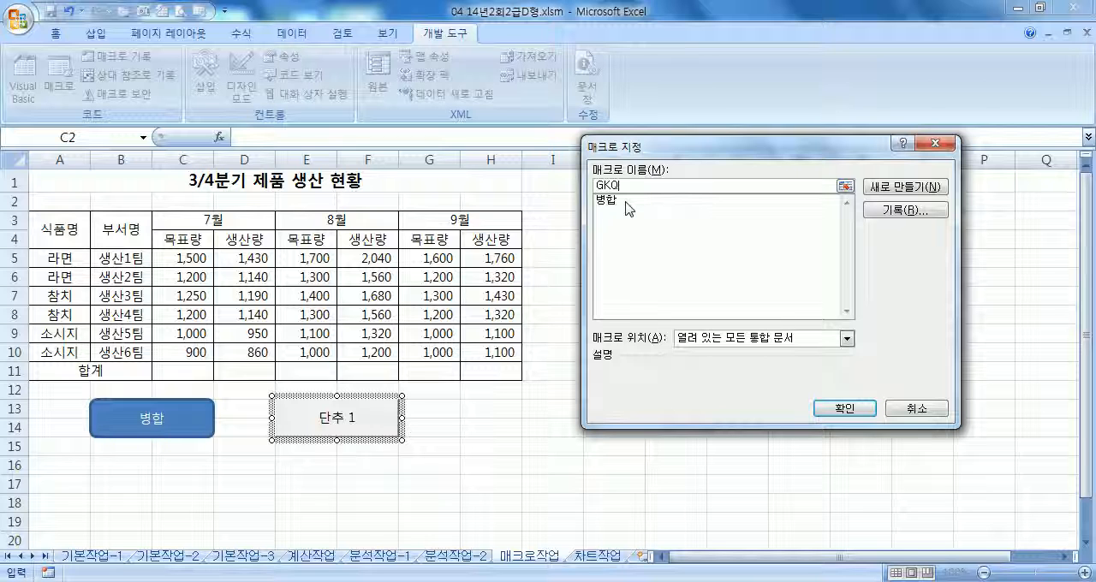
pyautogui.press('BackSpace')
pyautogui.write('ㅎ')
pyautogui.click(905, 209)
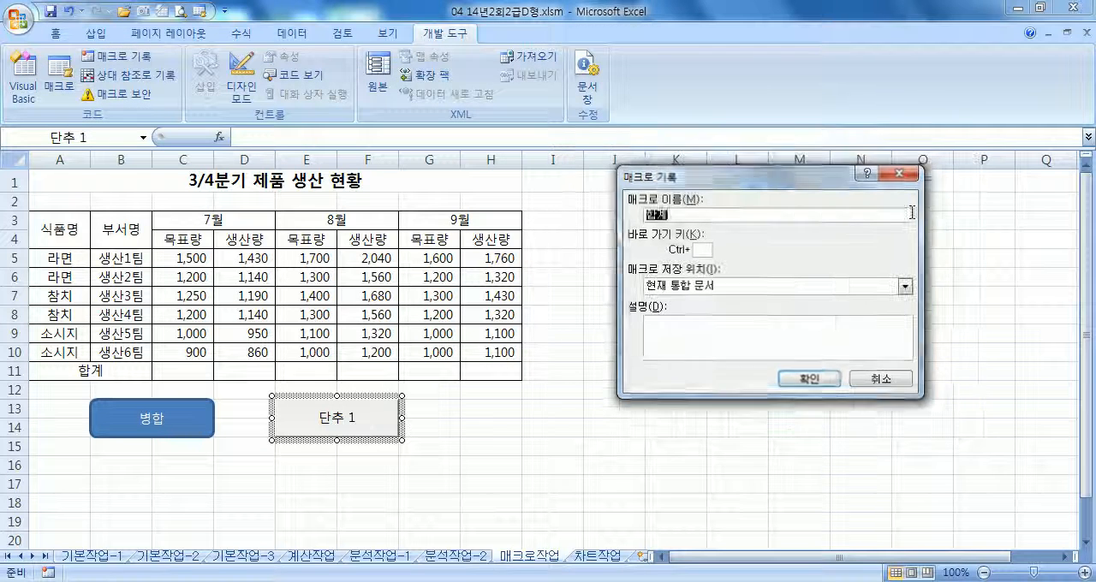
pyautogui.click(828, 377)
# Record AutoSum on C5:H11 to fill the row 11 totals, select the title cell A1, and stop recording
pyautogui.moveTo(197, 258); pyautogui.dragTo(483, 368)
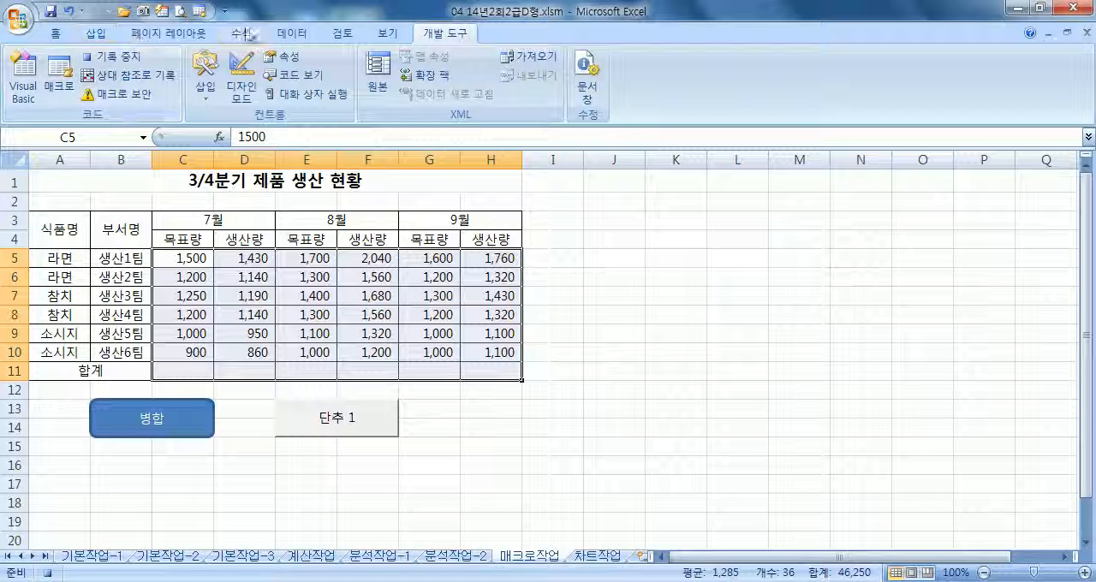
pyautogui.click(241, 34)
pyautogui.click(66, 69)
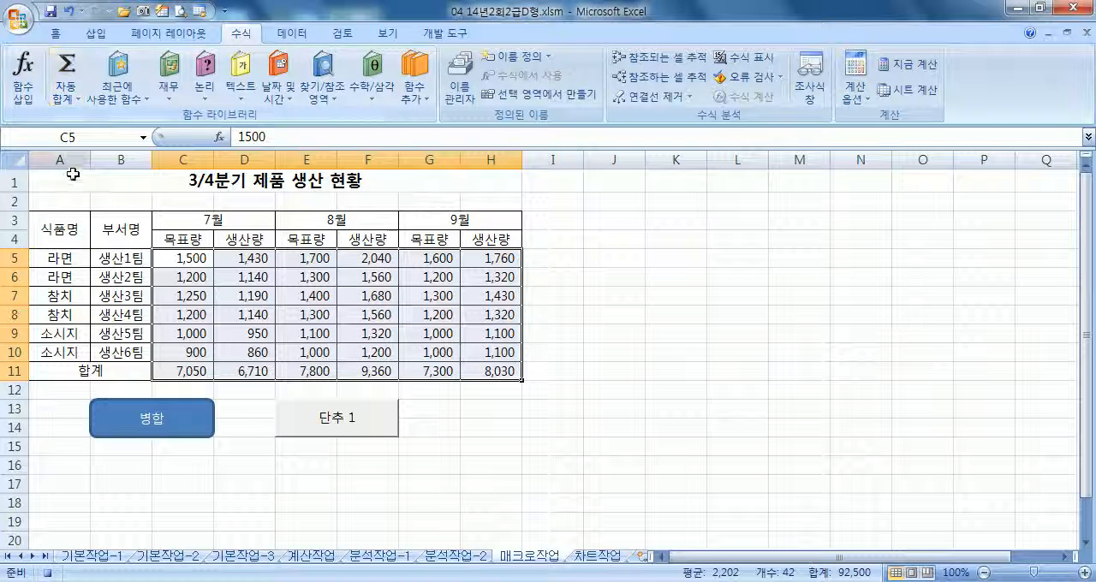
pyautogui.click(103, 187)
pyautogui.click(445, 34)
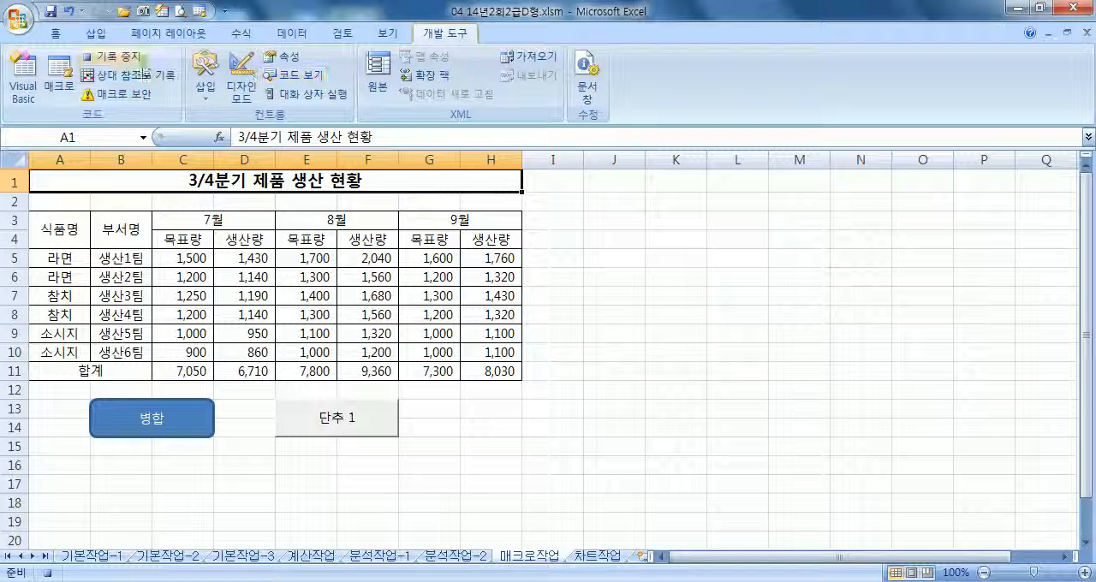
pyautogui.click(124, 64)
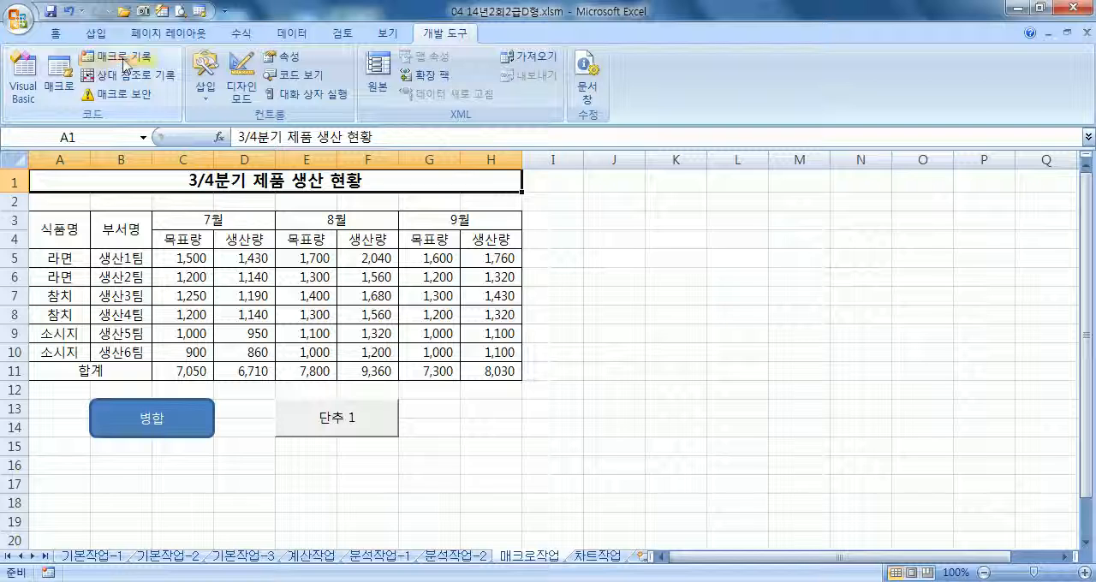
# Change the new form button's label to 합계 and deselect the button
pyautogui.rightClick(371, 429)
pyautogui.click(432, 398)
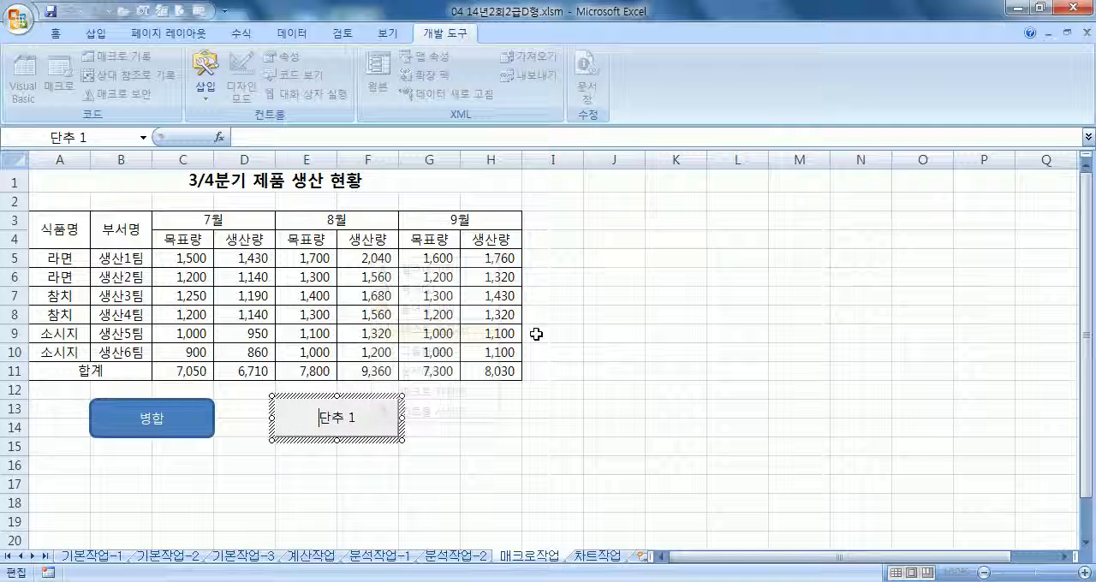
pyautogui.write('합계')
pyautogui.press('Delete')
pyautogui.press('Delete')
pyautogui.press('Delete')
pyautogui.press('Delete')
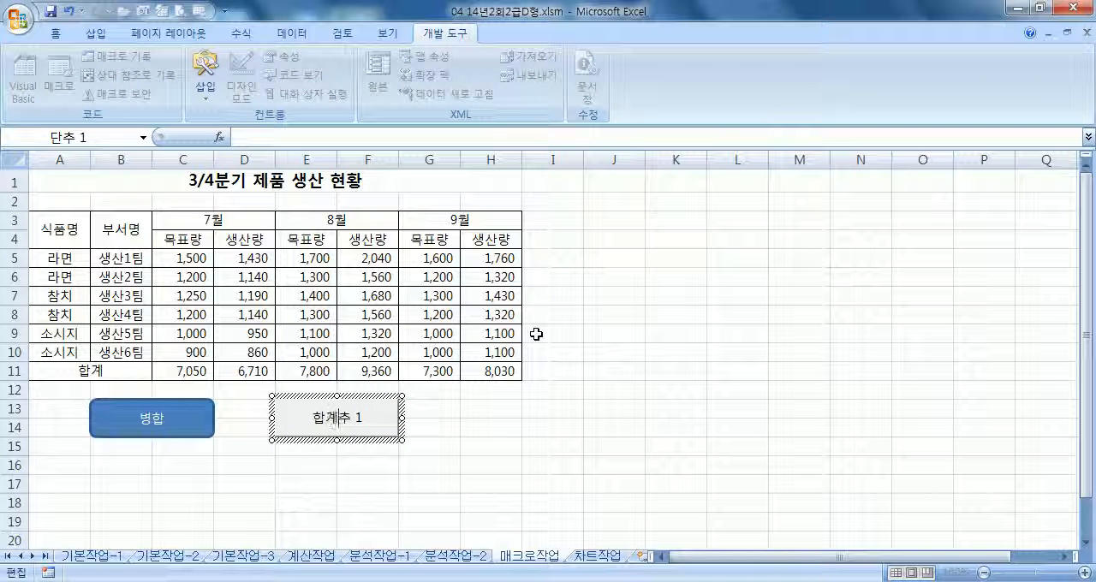
pyautogui.click(668, 333)
# Clear the totals in C11:H11 and test the 합계 macro from its button
pyautogui.moveTo(178, 374); pyautogui.dragTo(469, 375)
pyautogui.click(494, 421)
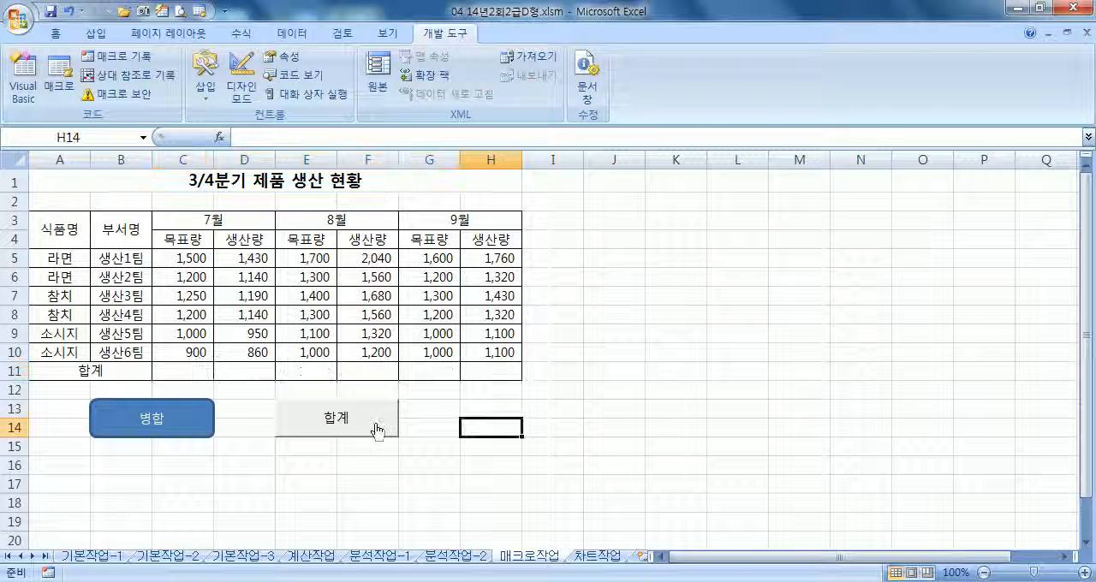
pyautogui.click(374, 424)
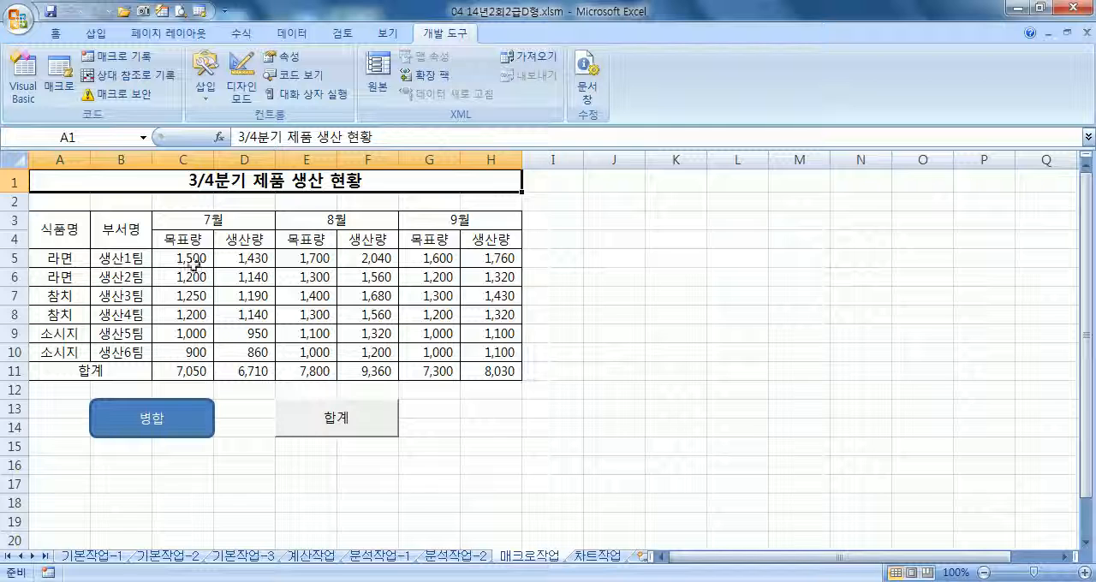
# Check the sum formula in C11 against C5:C10, and rerun the 합계 and 병합 macros from their buttons
pyautogui.moveTo(195, 262); pyautogui.dragTo(185, 362)
pyautogui.click(190, 372)
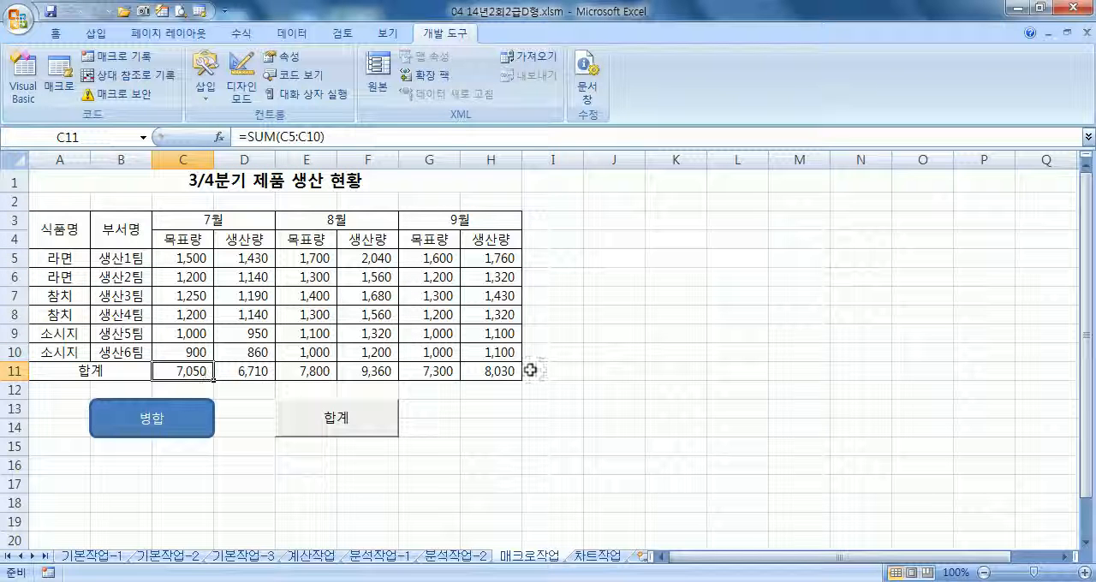
pyautogui.click(387, 429)
pyautogui.click(204, 430)
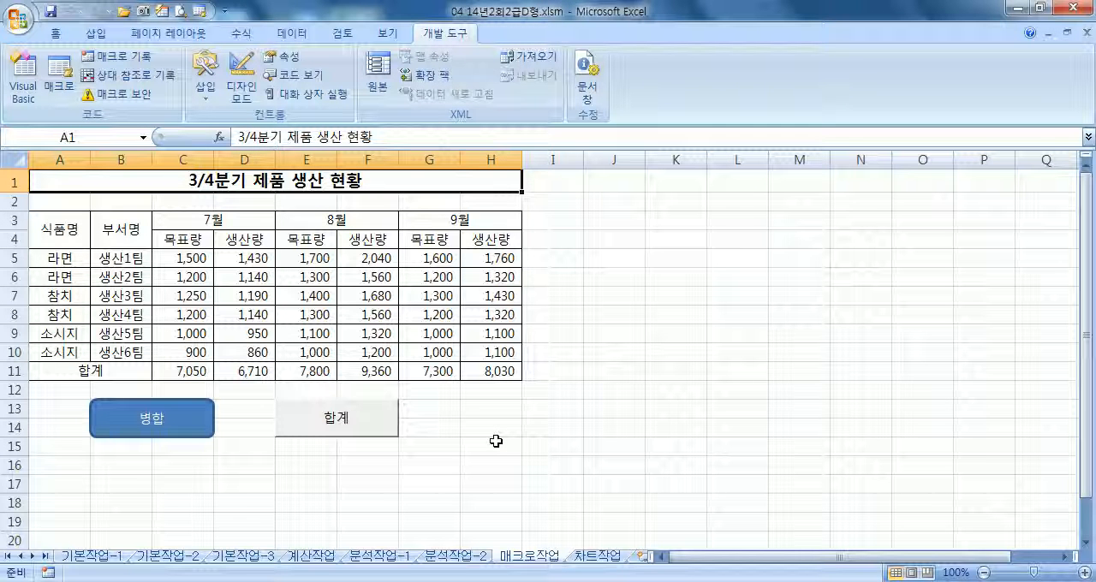
# Switch to the 차트작업 sheet and look over its score table and column chart
pyautogui.click(596, 555)
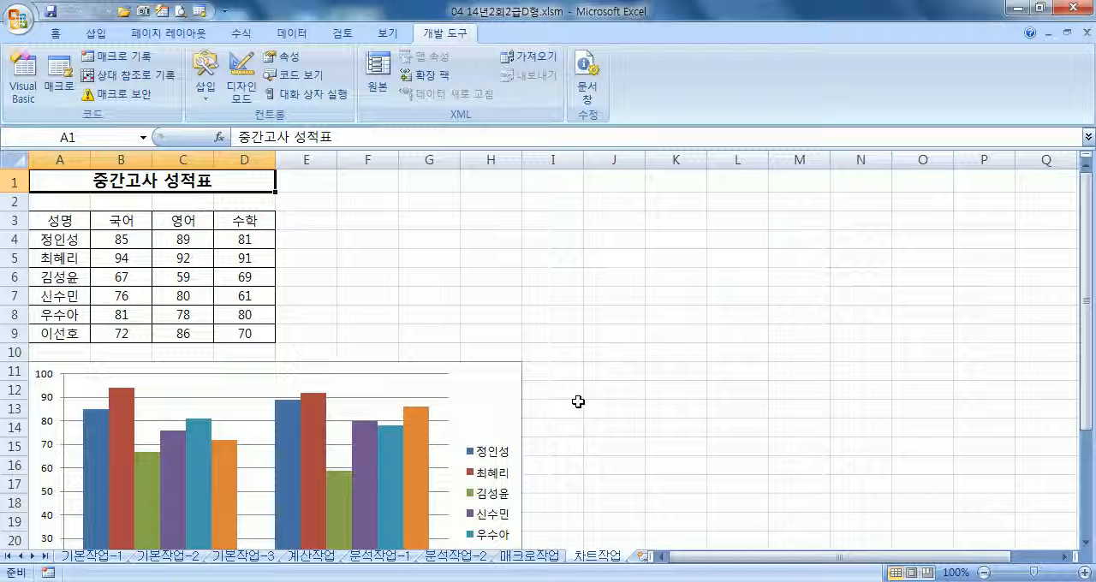
pyautogui.scroll(-2, 578, 402)
pyautogui.scroll(2, 577, 404)
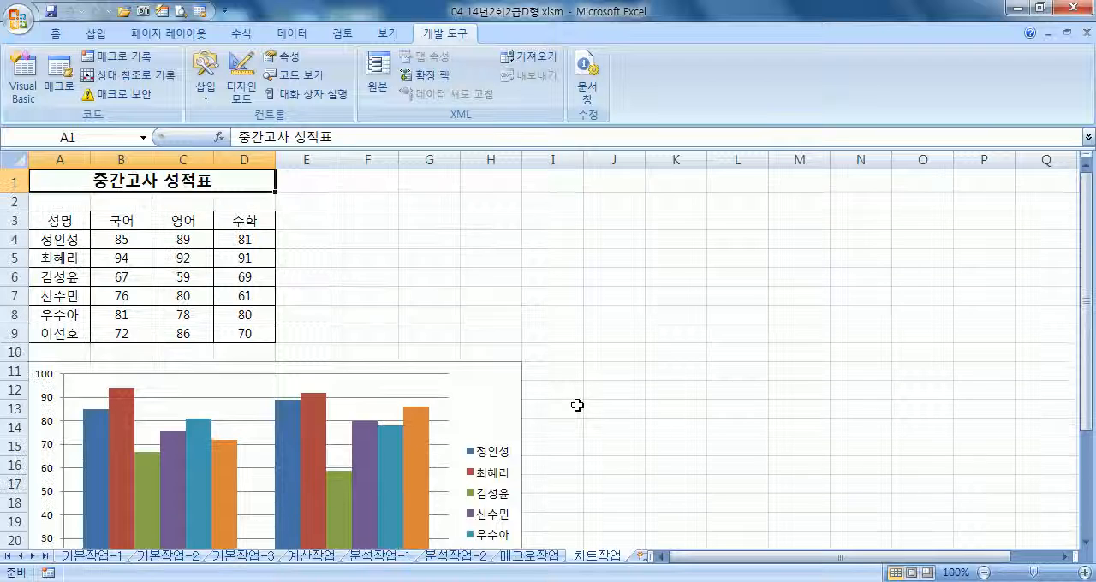
# Add the 수학 scores to the chart by copying D3:D9 and pasting them into it
pyautogui.click(498, 387)
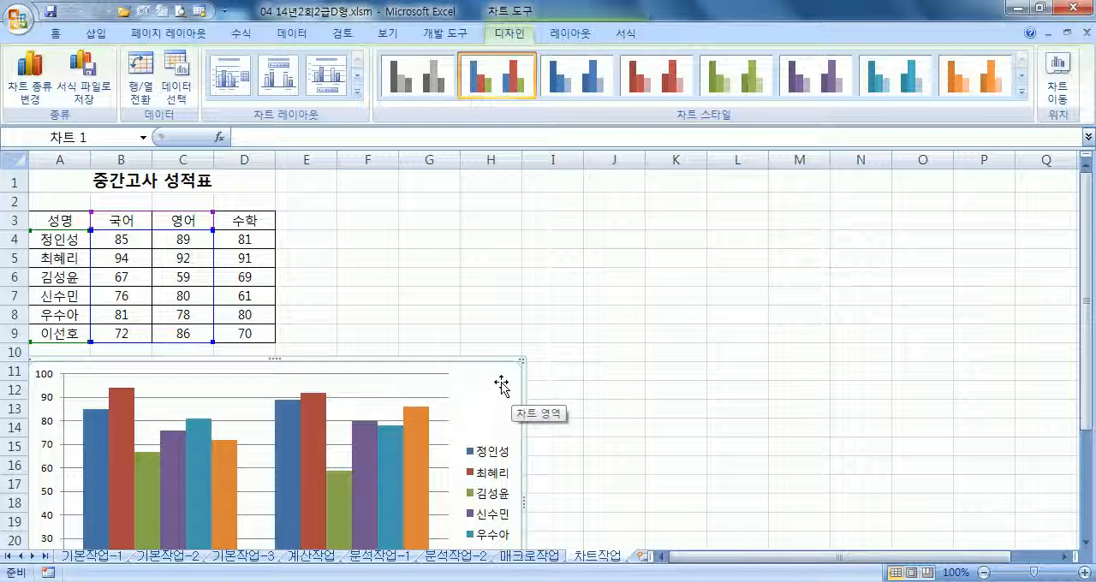
pyautogui.moveTo(240, 220); pyautogui.dragTo(239, 332)
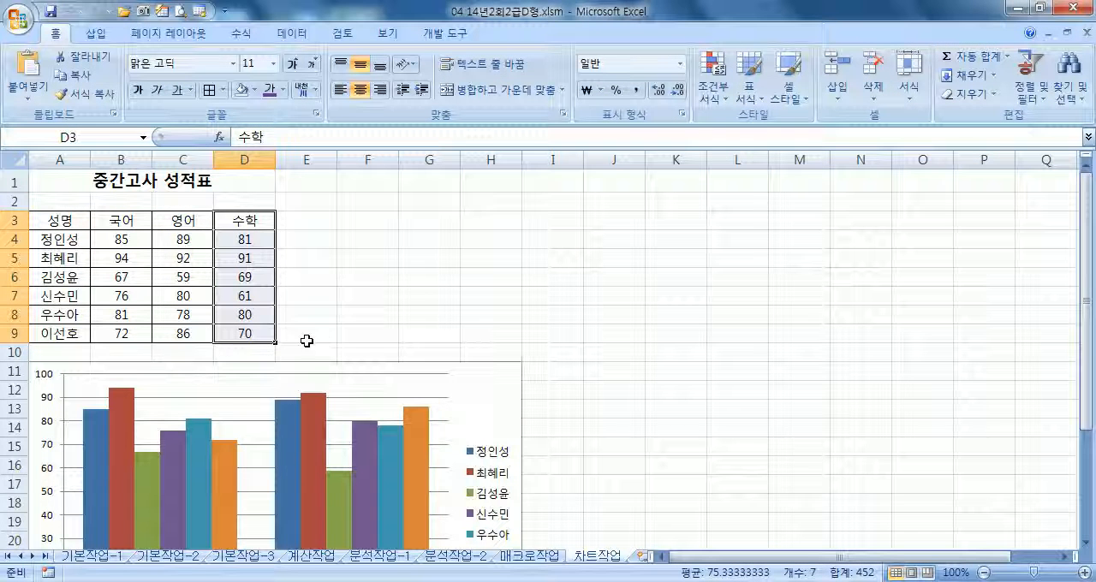
pyautogui.hotkey('ctrl', 'c')
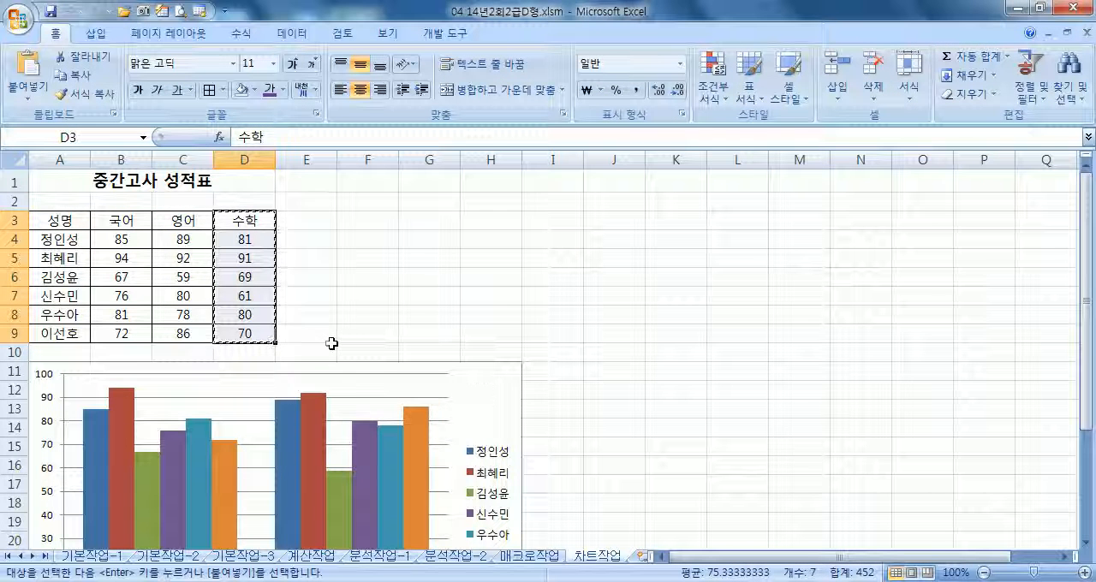
pyautogui.click(494, 396)
pyautogui.scroll(-3, 557, 367)
pyautogui.hotkey('ctrl', 'v')
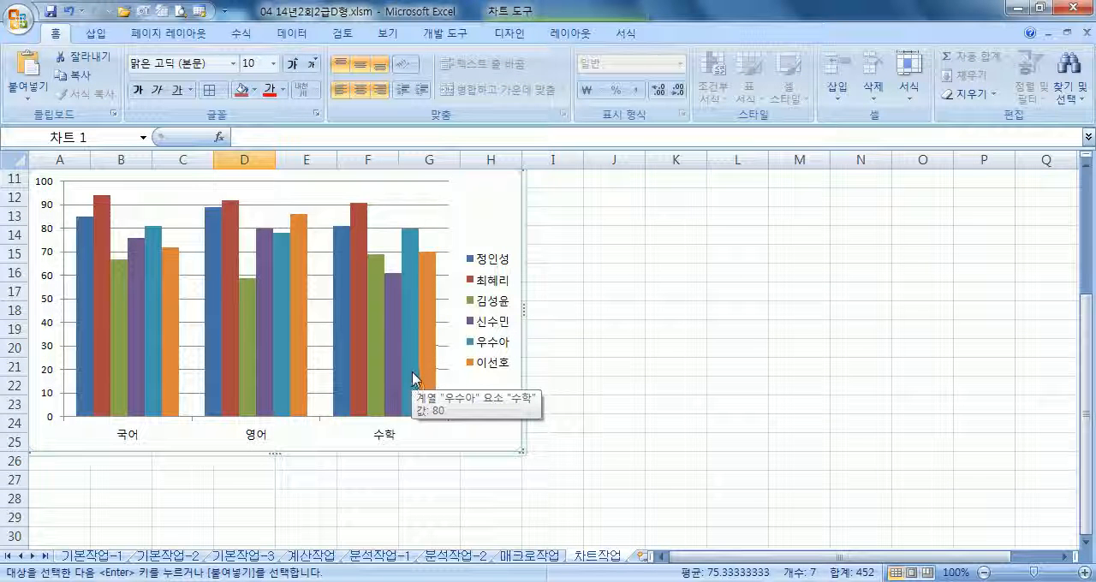
pyautogui.scroll(3, 414, 375)
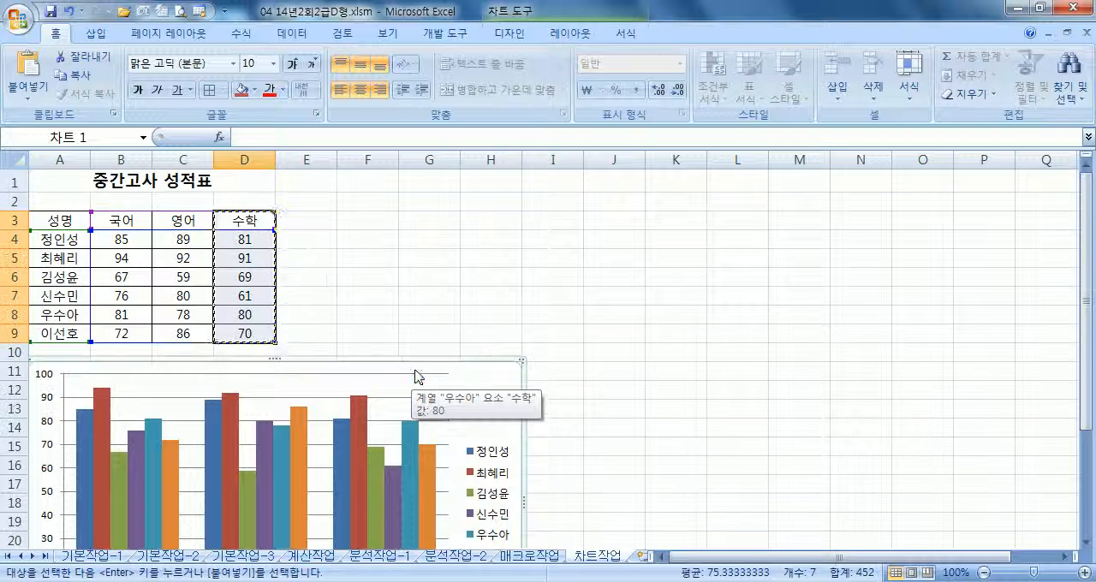
# Switch the chart's rows and columns so the subjects become the series and the students the categories
pyautogui.doubleClick(476, 377)
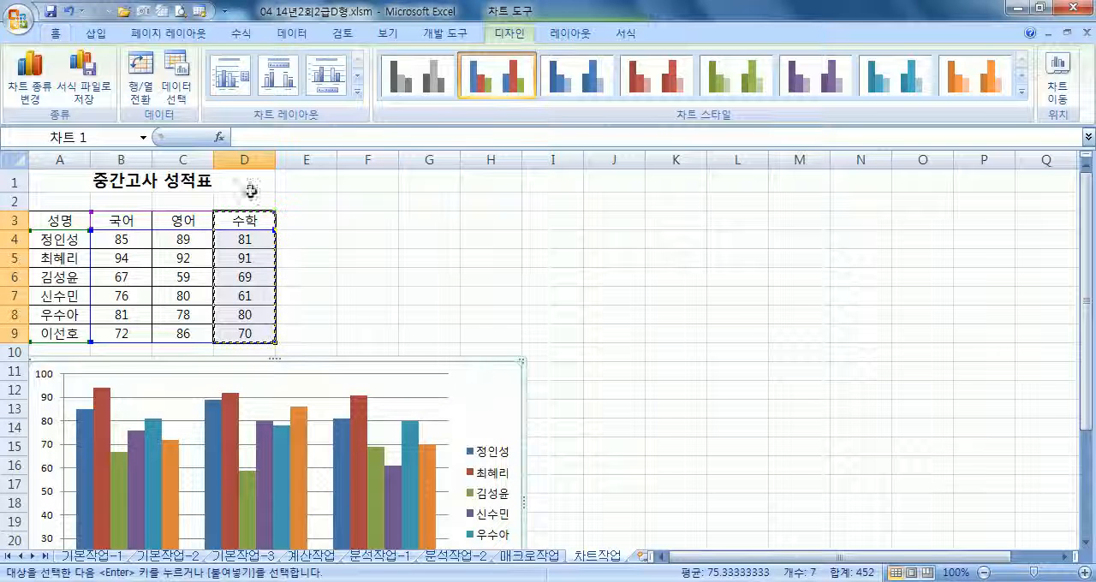
pyautogui.click(142, 99)
pyautogui.scroll(-3, 368, 308)
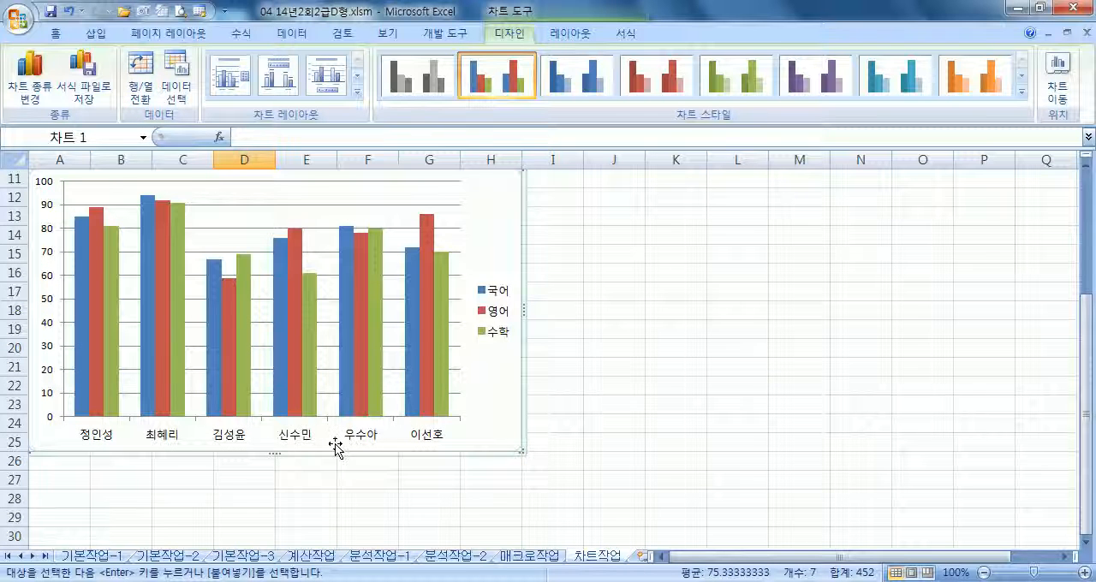
pyautogui.scroll(2, 317, 449)
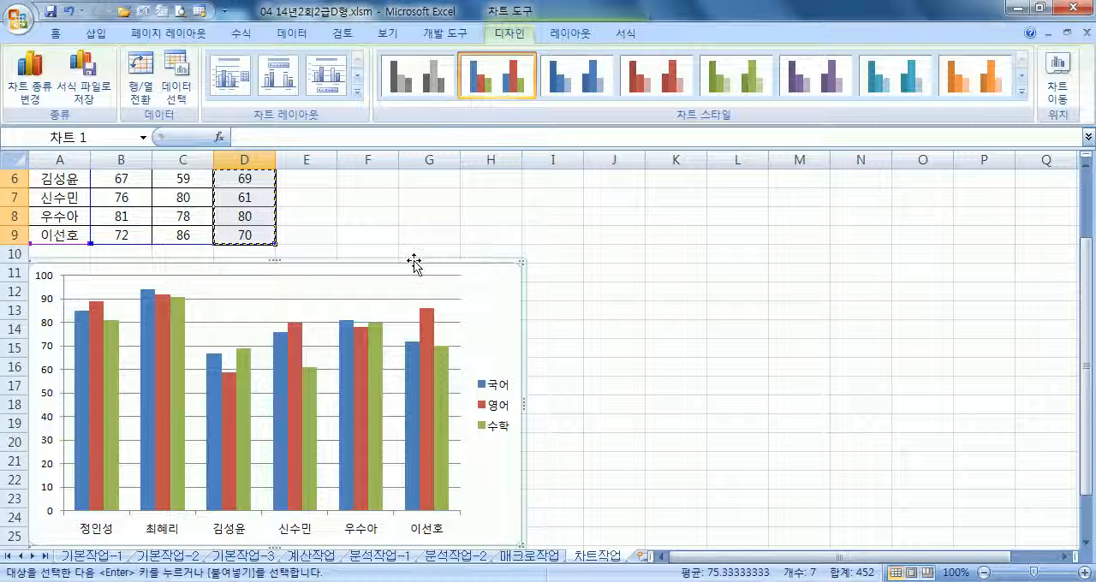
# Undo the row/column switch and the addition of the 수학 data to the chart
pyautogui.press('alt')
pyautogui.press('j')
pyautogui.press('c')
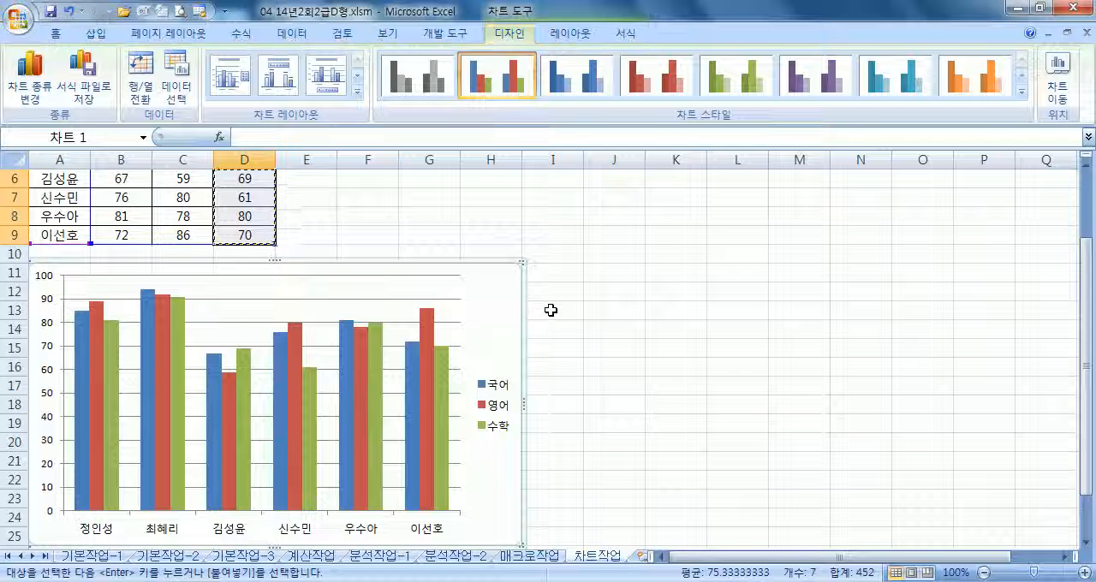
pyautogui.press('w')
pyautogui.scroll(2, 414, 308)
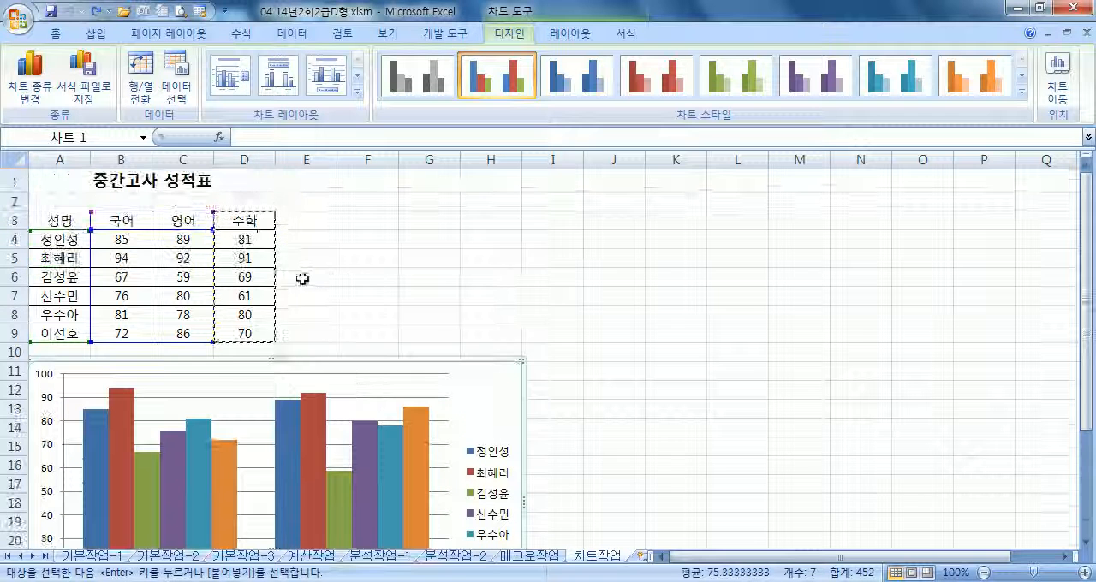
# Copy the 수학 scores in D3:D9 and paste them into the chart
pyautogui.moveTo(261, 220); pyautogui.dragTo(252, 334)
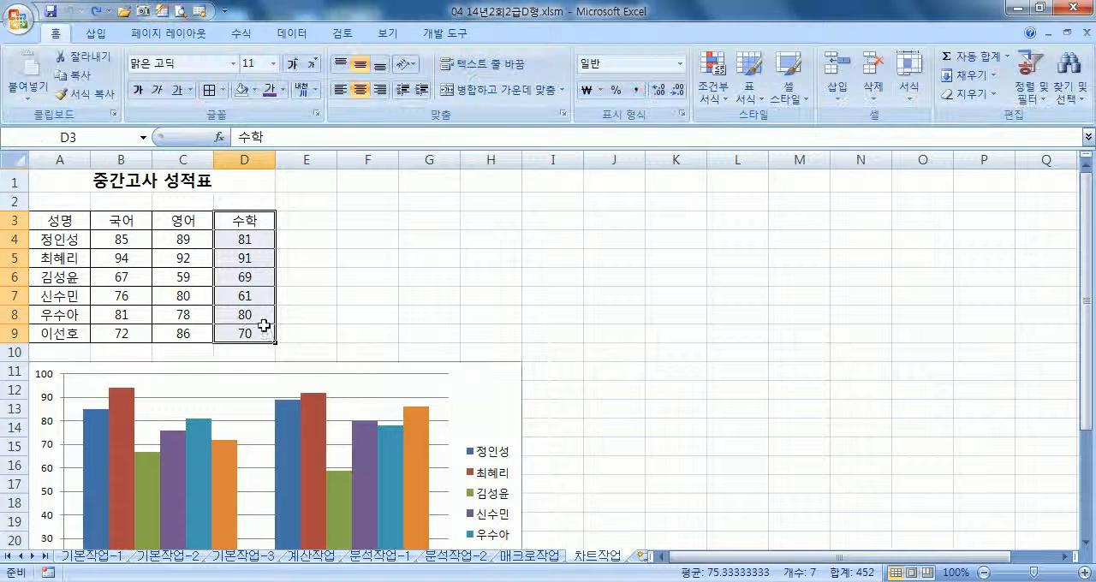
pyautogui.rightClick(261, 232)
pyautogui.click(308, 263)
pyautogui.scroll(-3, 471, 277)
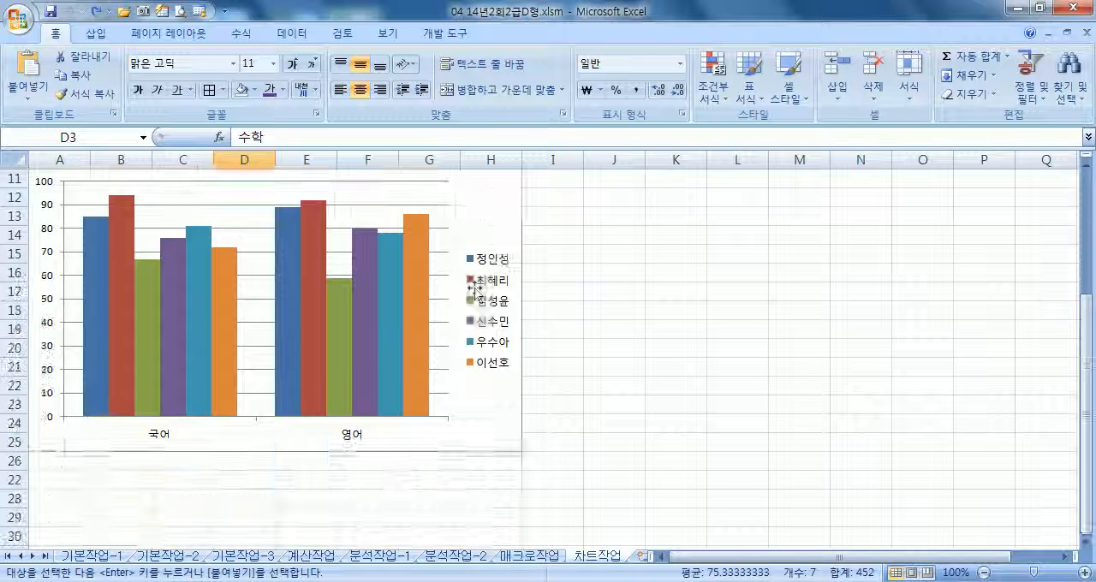
pyautogui.rightClick(489, 205)
pyautogui.click(524, 256)
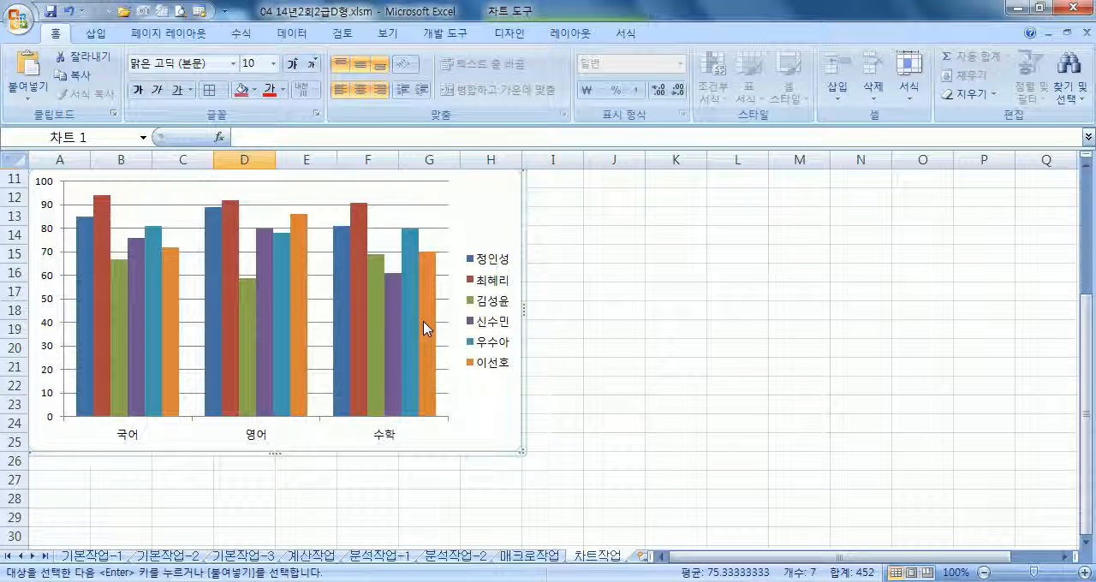
# Switch the chart's rows and columns so the subjects are the series and the students the categories
pyautogui.scroll(2, 407, 377)
pyautogui.scroll(2, 405, 376)
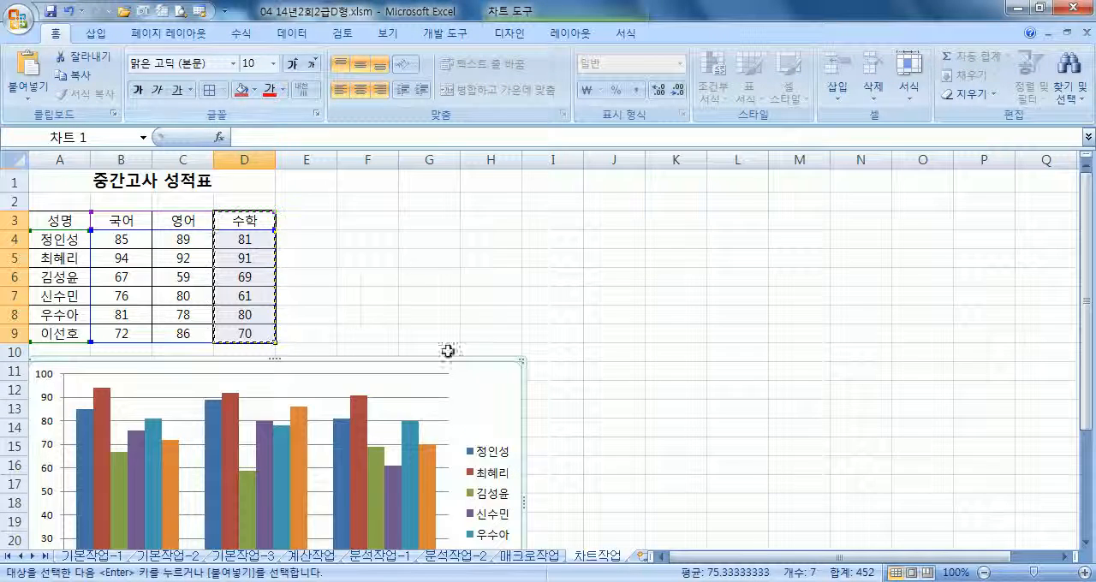
pyautogui.click(482, 381)
pyautogui.click(140, 81)
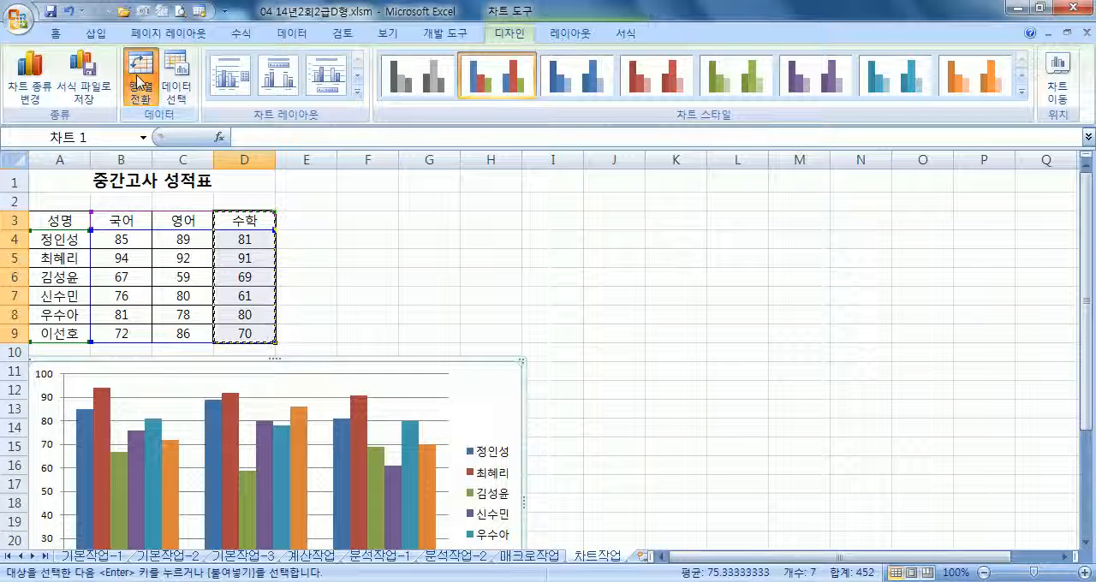
pyautogui.scroll(-5, 160, 334)
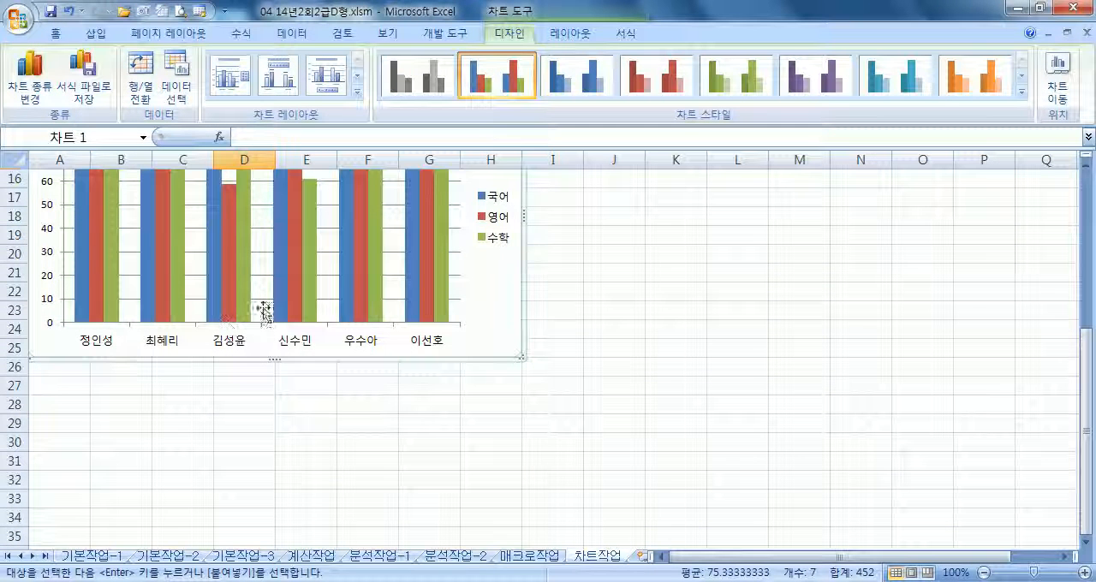
pyautogui.moveTo(384, 313)
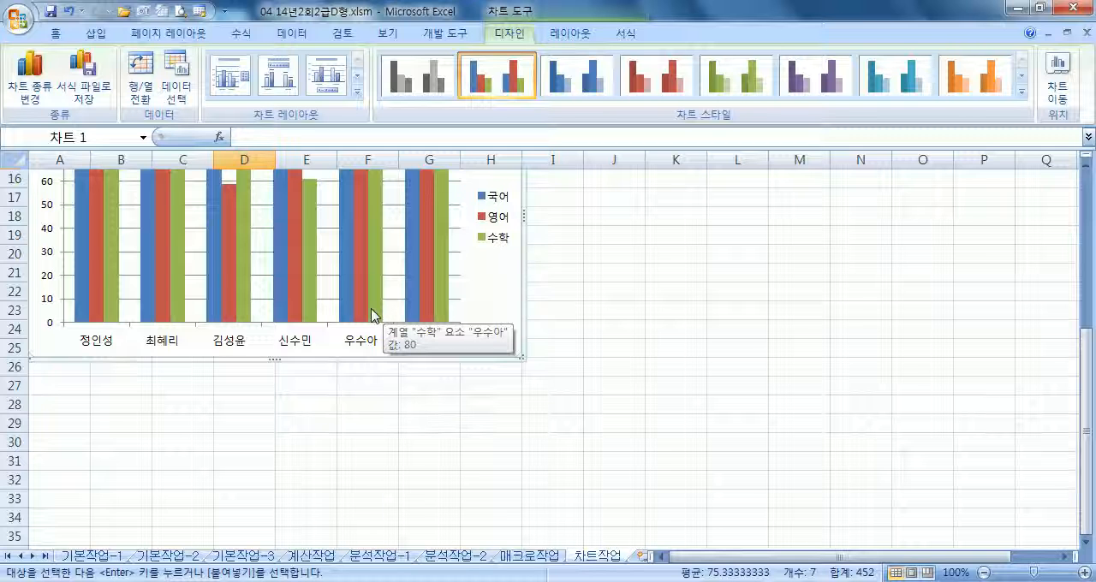
# Add a chart title to the score chart using the 차트 위 placement
pyautogui.scroll(5, 374, 315)
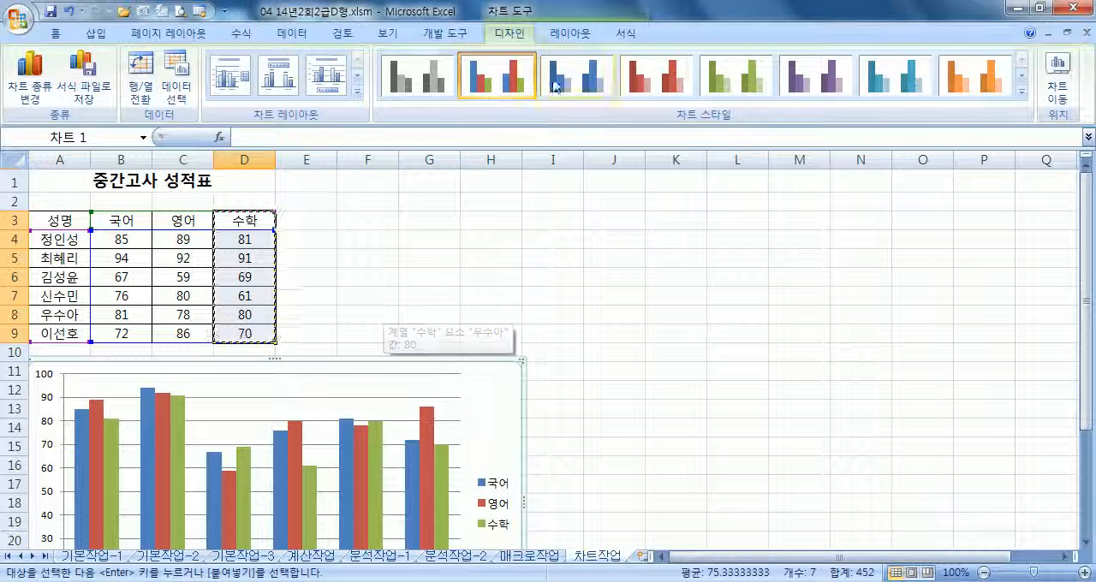
pyautogui.click(569, 33)
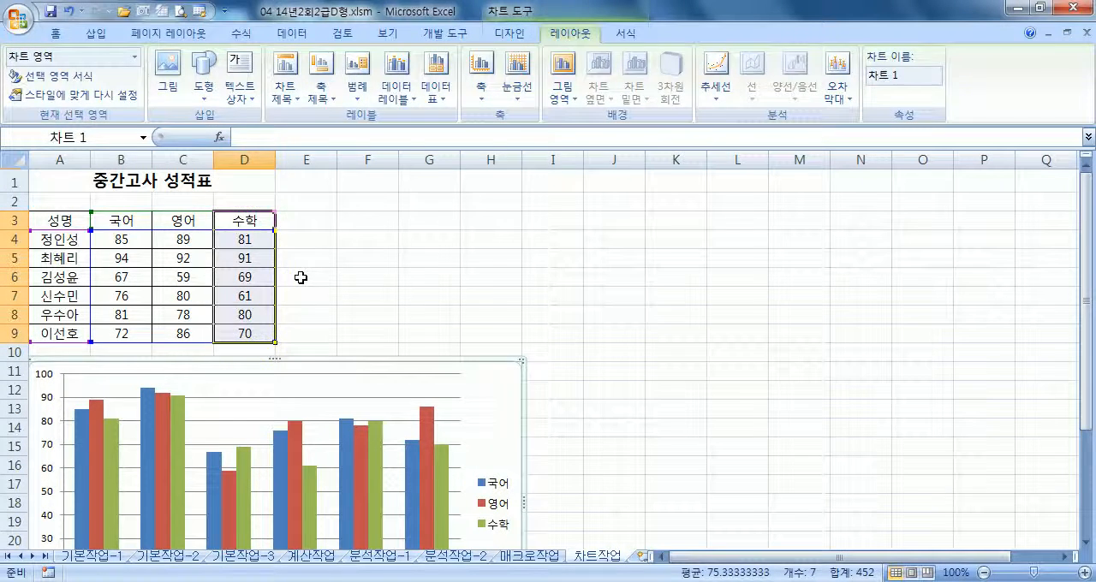
pyautogui.click(301, 277)
pyautogui.click(487, 397)
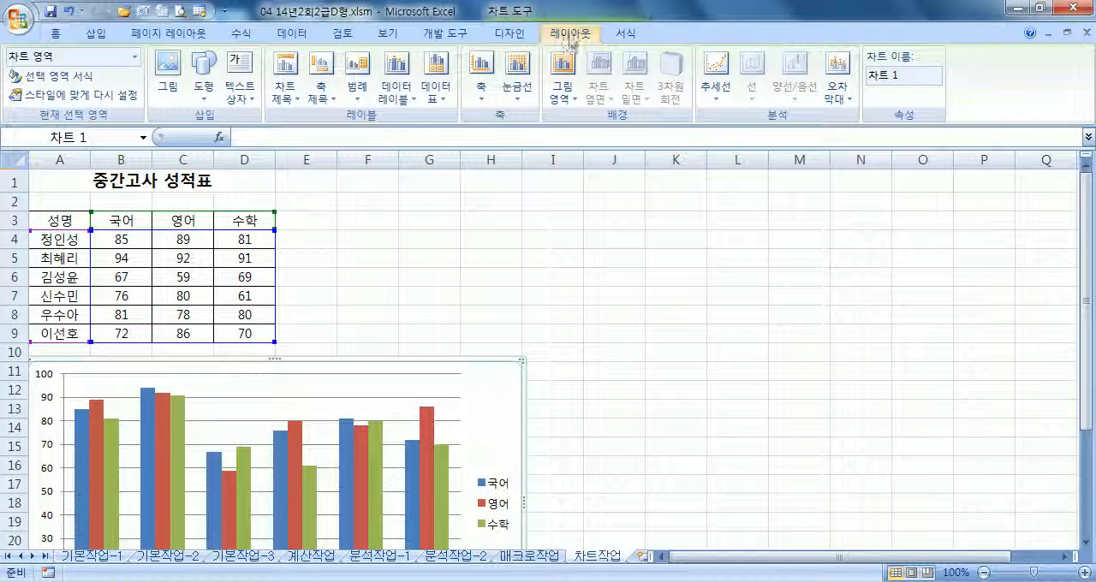
pyautogui.click(287, 77)
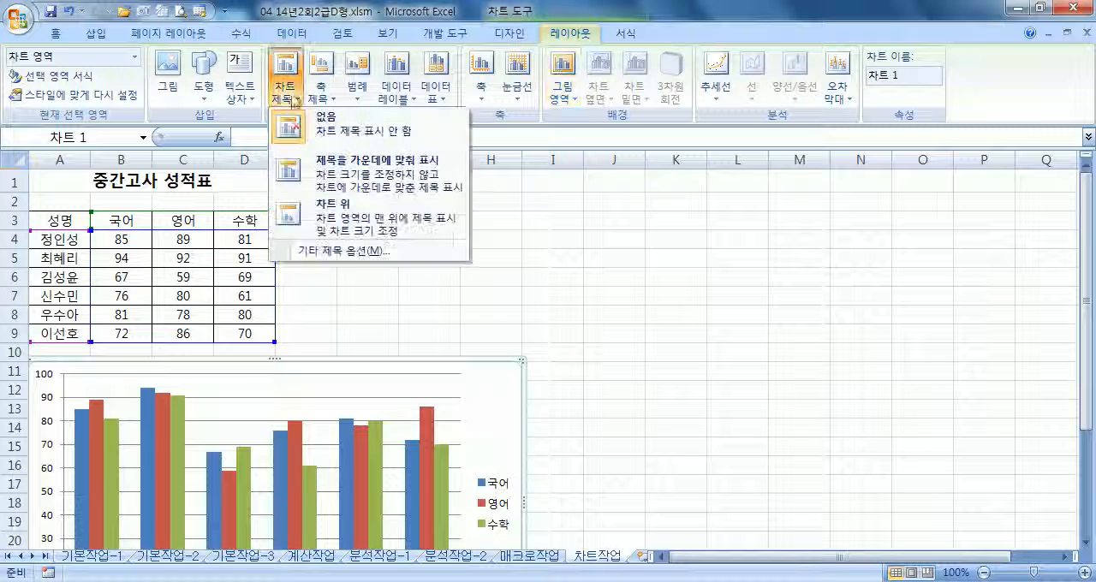
pyautogui.click(343, 216)
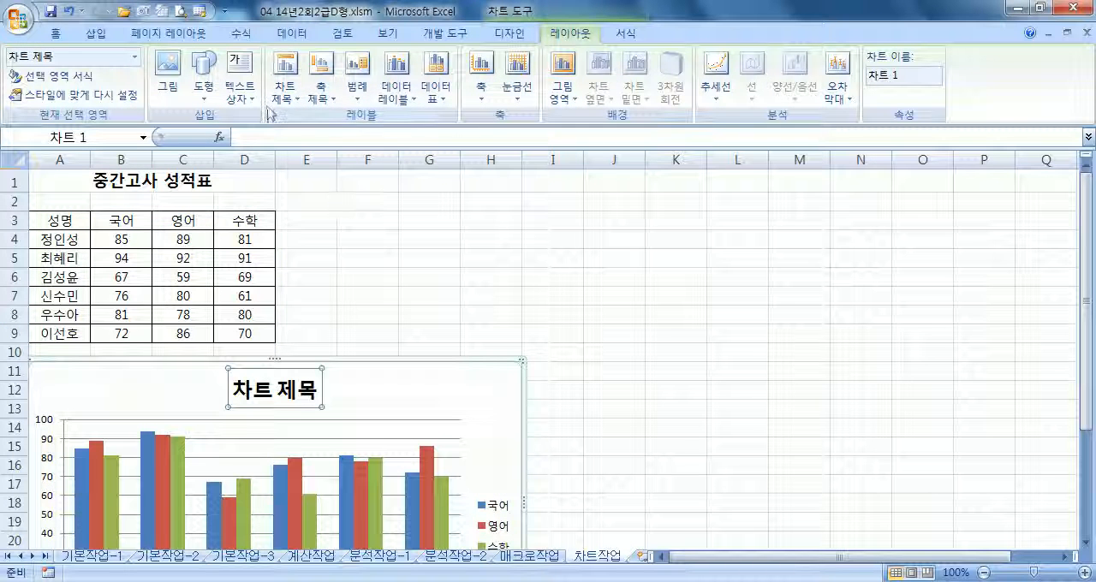
# Add a horizontal axis title below the axis and a vertical axis title in the 세로 제목 style
pyautogui.scroll(-3, 246, 233)
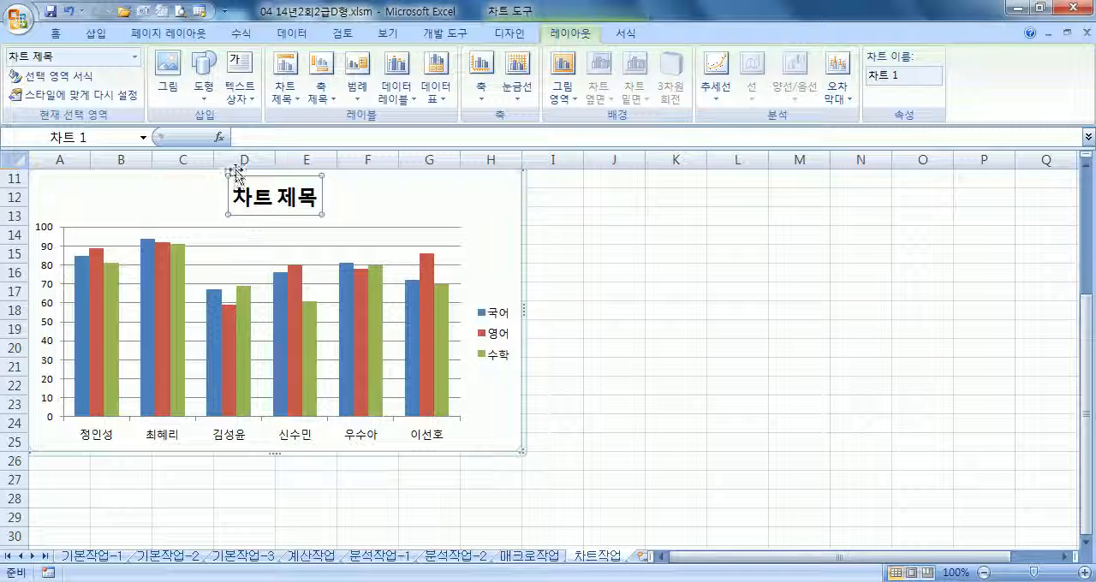
pyautogui.click(321, 90)
pyautogui.moveTo(370, 120)
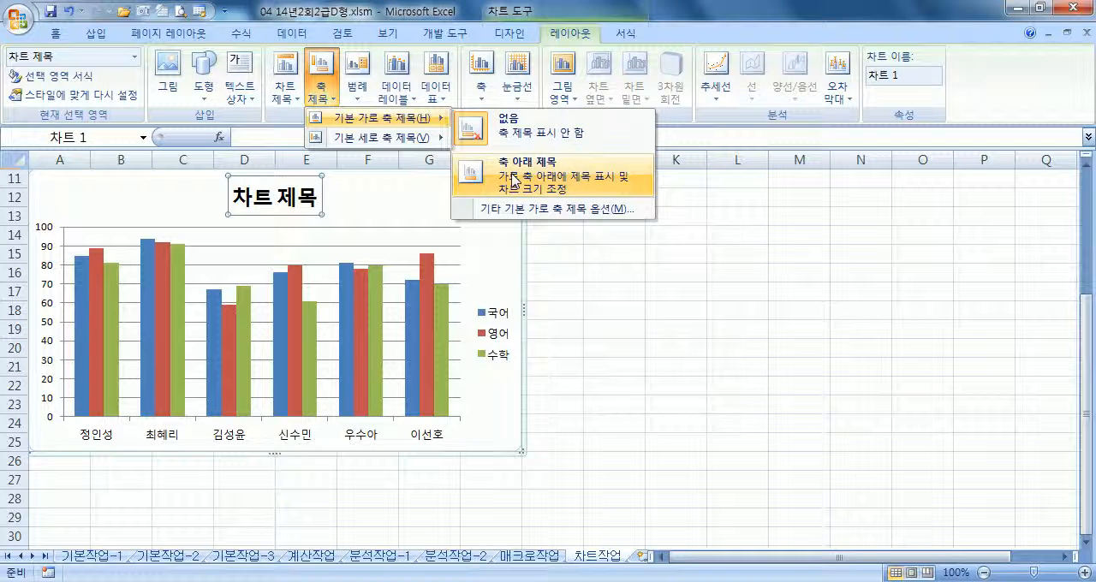
pyautogui.click(514, 179)
pyautogui.click(319, 87)
pyautogui.moveTo(376, 137)
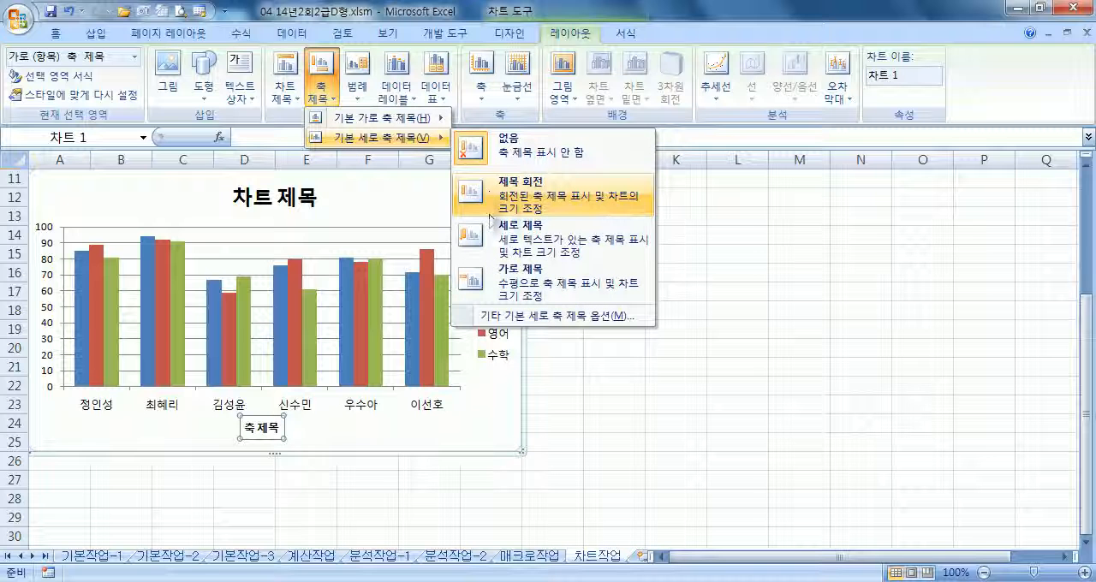
pyautogui.click(512, 232)
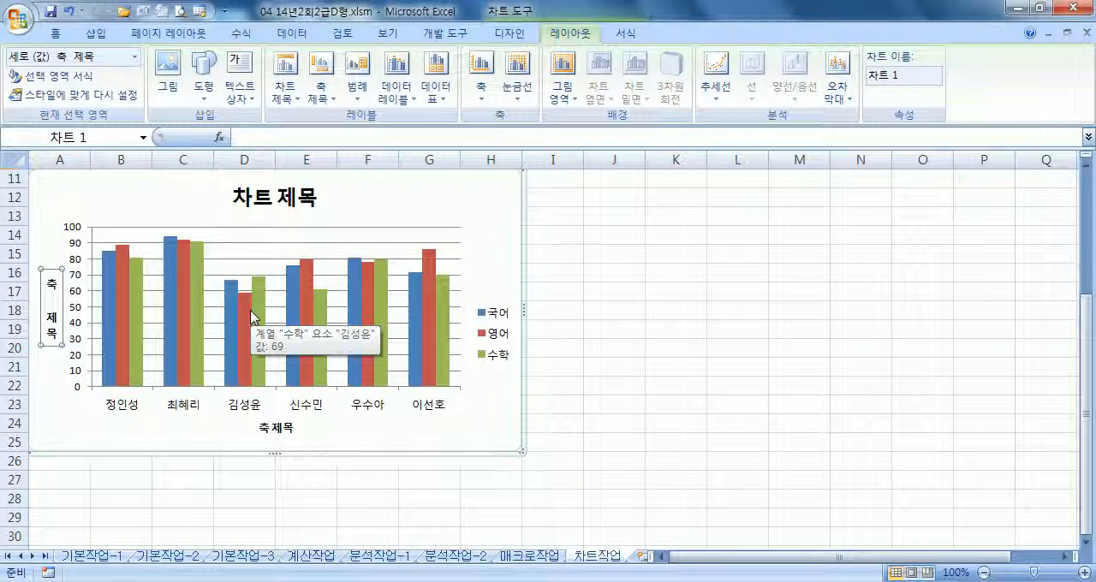
# Replace the chart title text with 중간고사 성적표
pyautogui.click(269, 201)
pyautogui.click(268, 201)
pyautogui.write('중간고사 성')
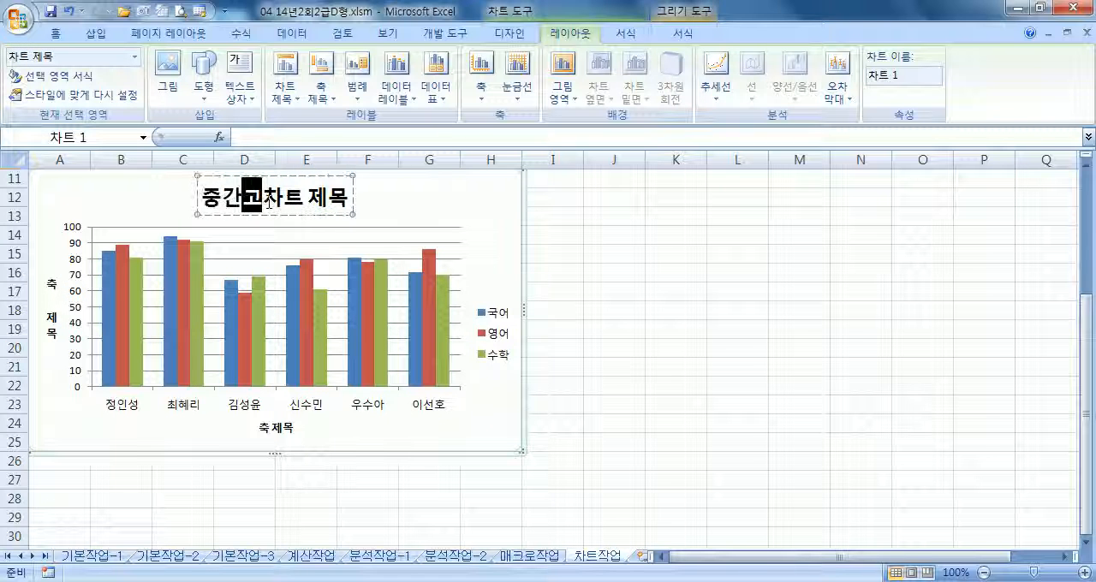
pyautogui.write('적표')
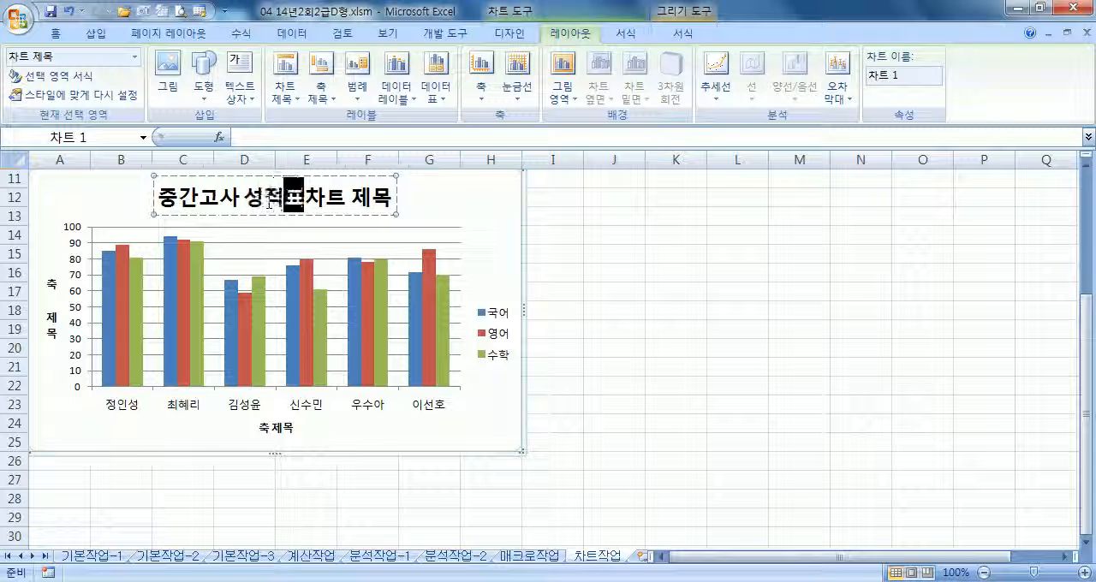
pyautogui.press('Delete')
pyautogui.press('Delete')
pyautogui.press('Delete')
pyautogui.press('Delete')
pyautogui.press('Delete')
# Replace the vertical axis title text with 점수
pyautogui.click(53, 318)
pyautogui.write('점수')
pyautogui.press('Delete')
pyautogui.press('Delete')
pyautogui.press('Delete')
pyautogui.press('Delete')
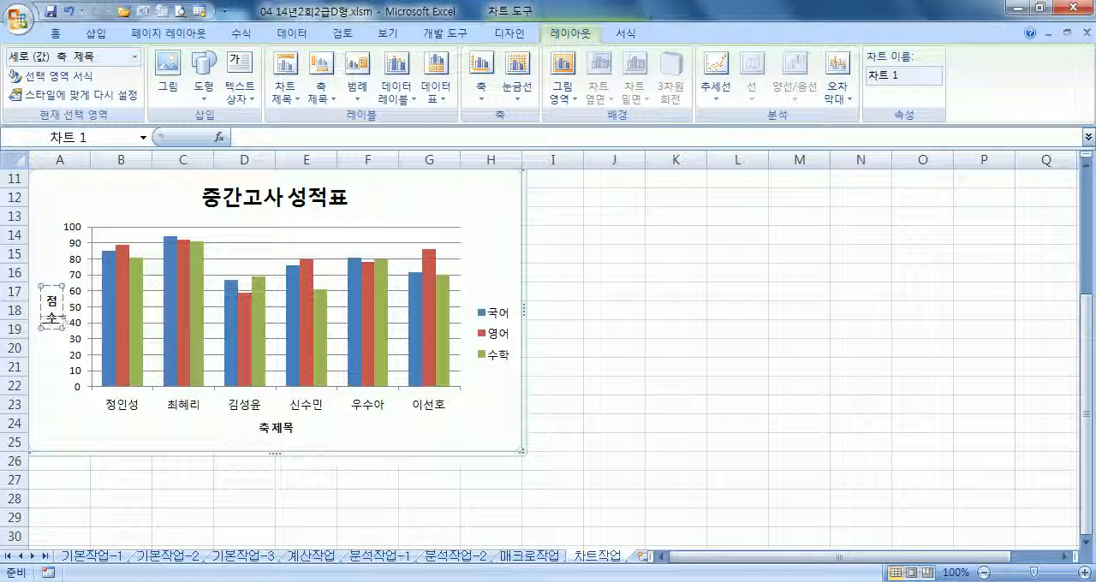
# Replace the horizontal axis title text with 성명
pyautogui.click(285, 429)
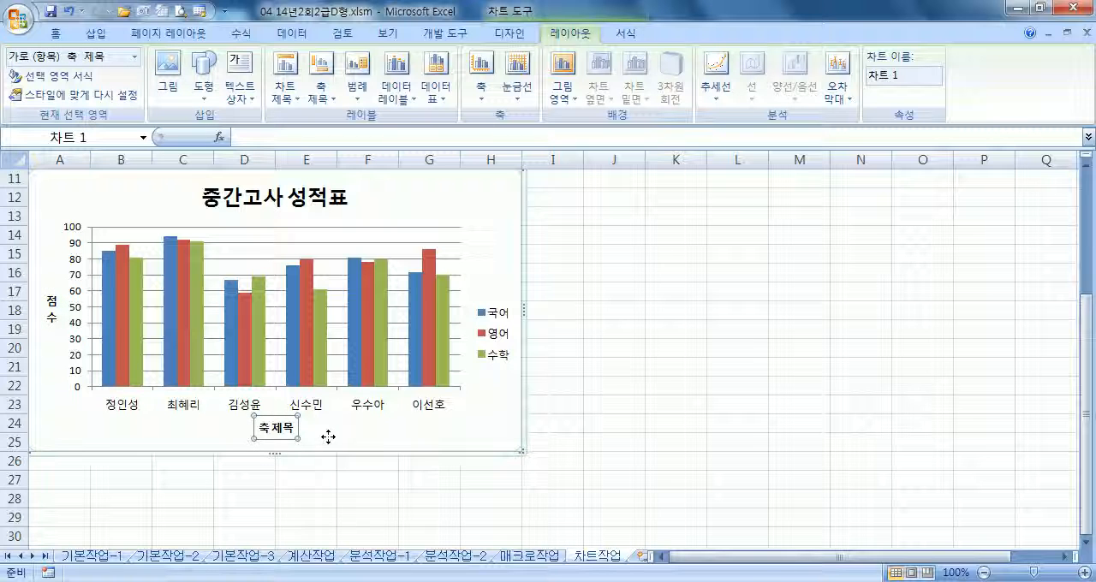
pyautogui.write('성명')
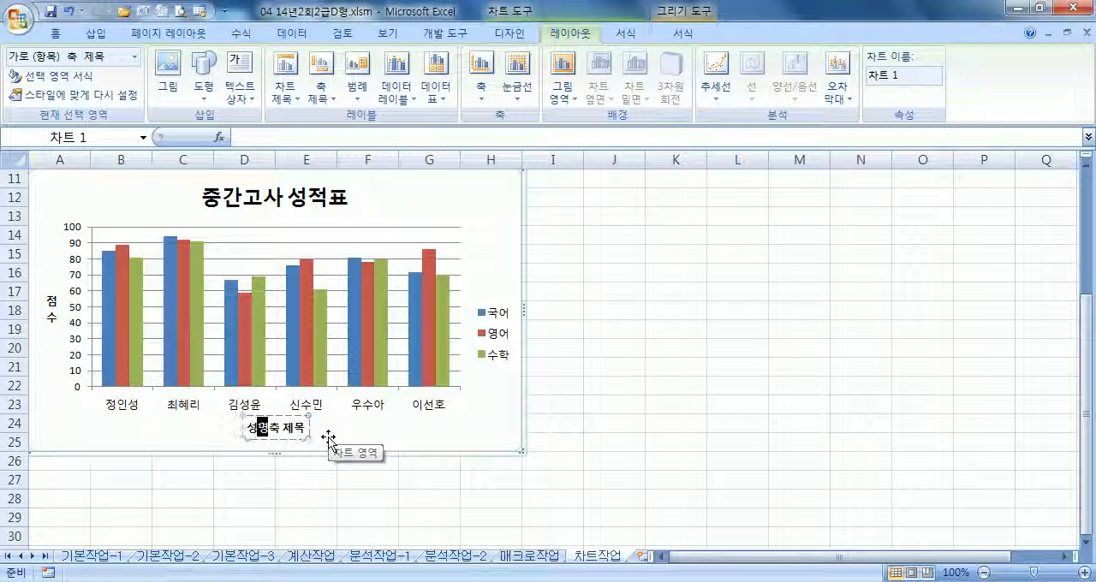
pyautogui.press('Delete')
pyautogui.press('Delete')
pyautogui.press('Delete')
pyautogui.press('Delete')
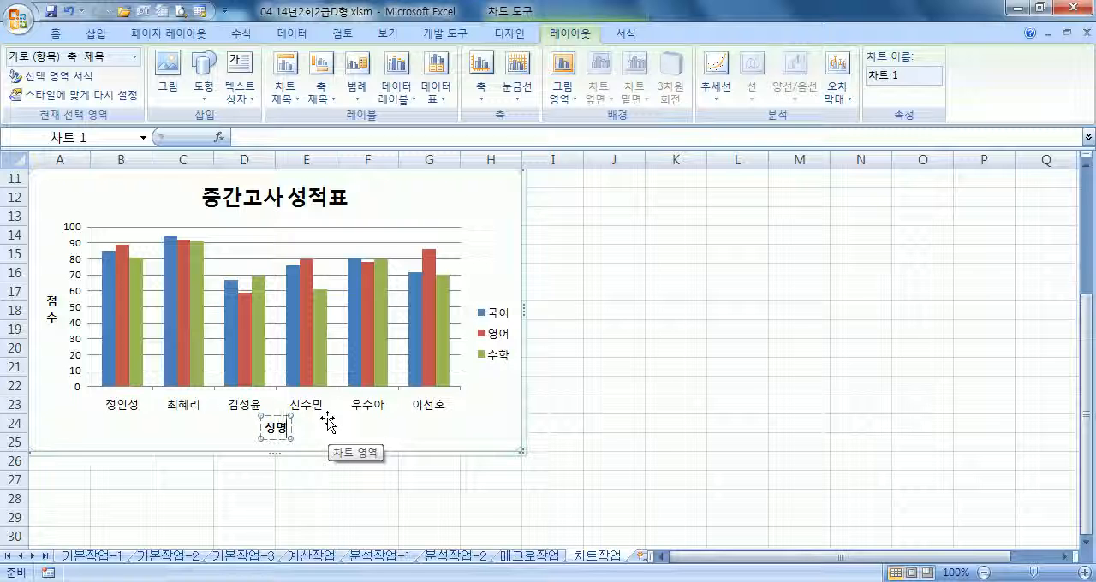
pyautogui.click(508, 230)
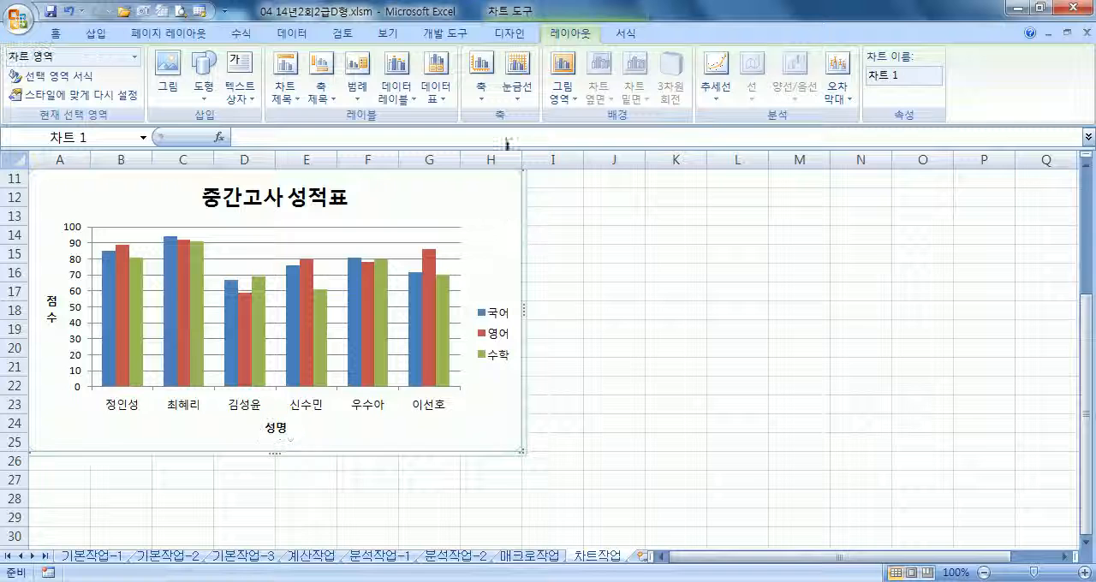
# Try data labels in the 바깥쪽 끝에 position on all series, and undo them
pyautogui.click(415, 101)
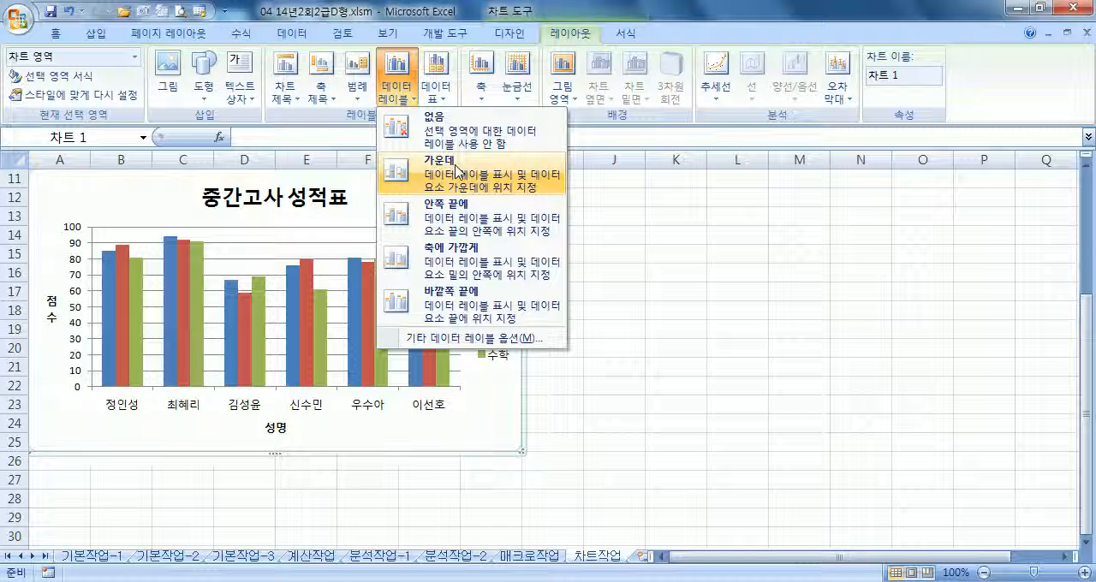
pyautogui.click(458, 299)
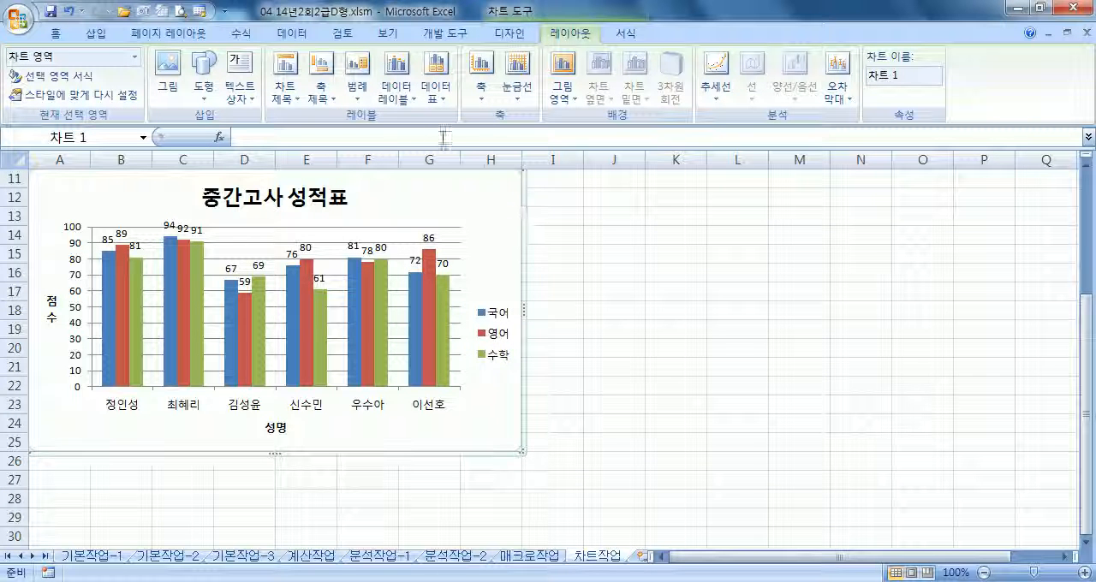
pyautogui.hotkey('ctrl', 'z')
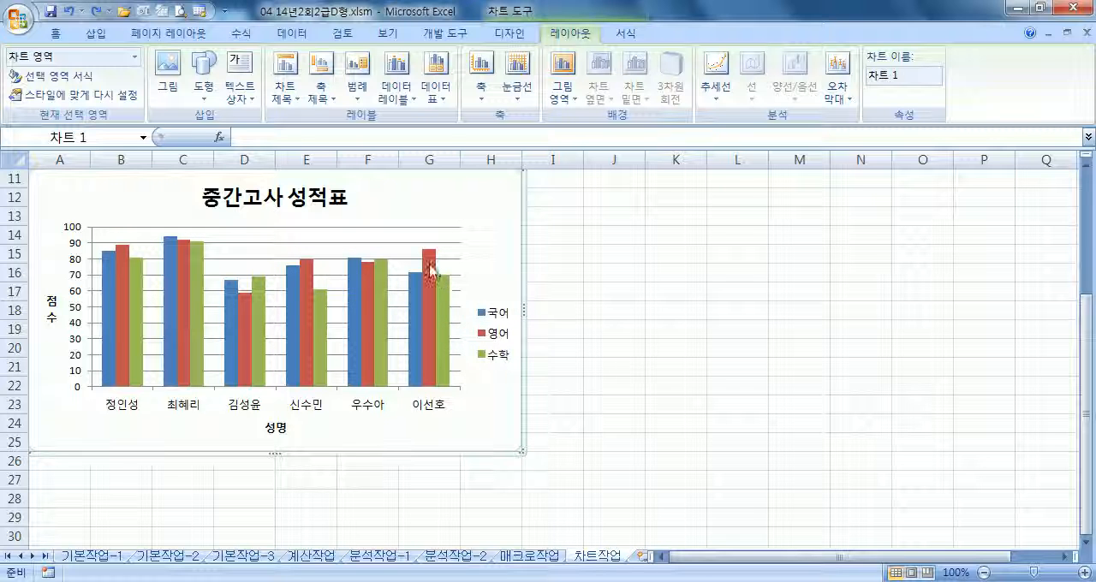
pyautogui.click(432, 271)
pyautogui.rightClick(431, 268)
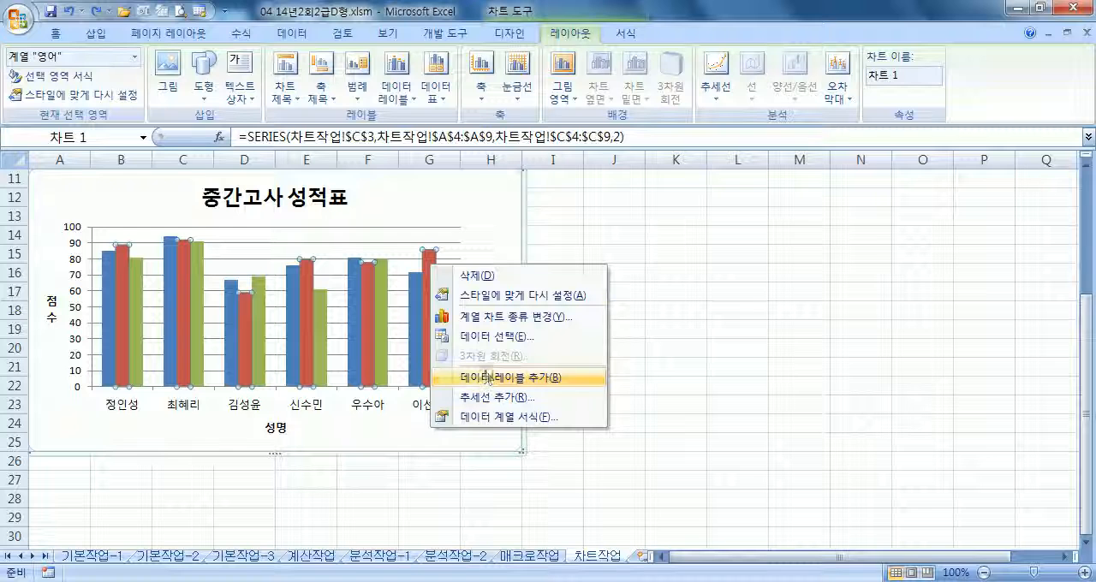
pyautogui.press('Escape')
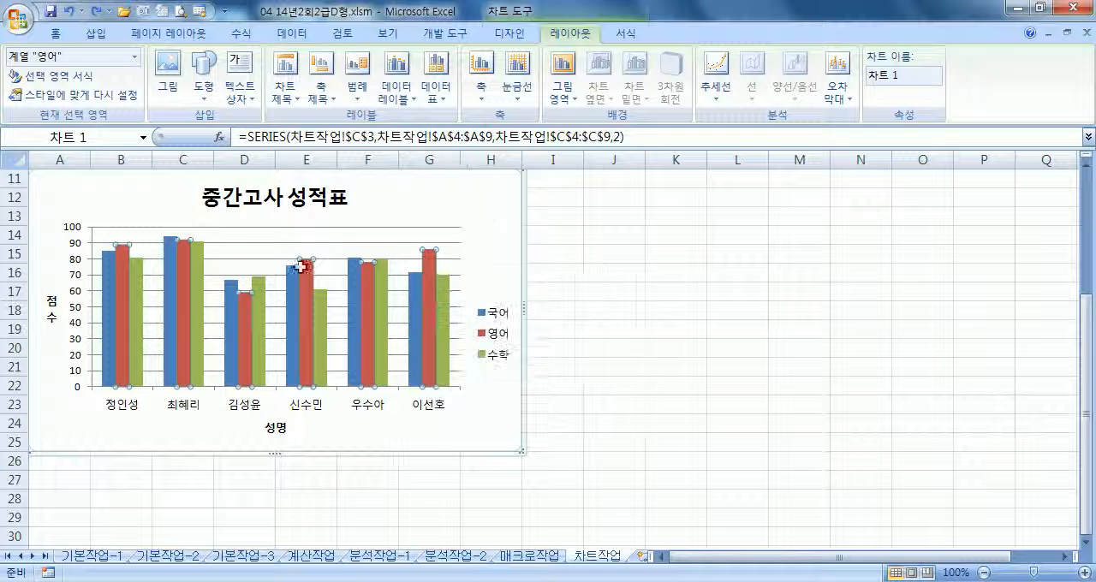
pyautogui.click(249, 330)
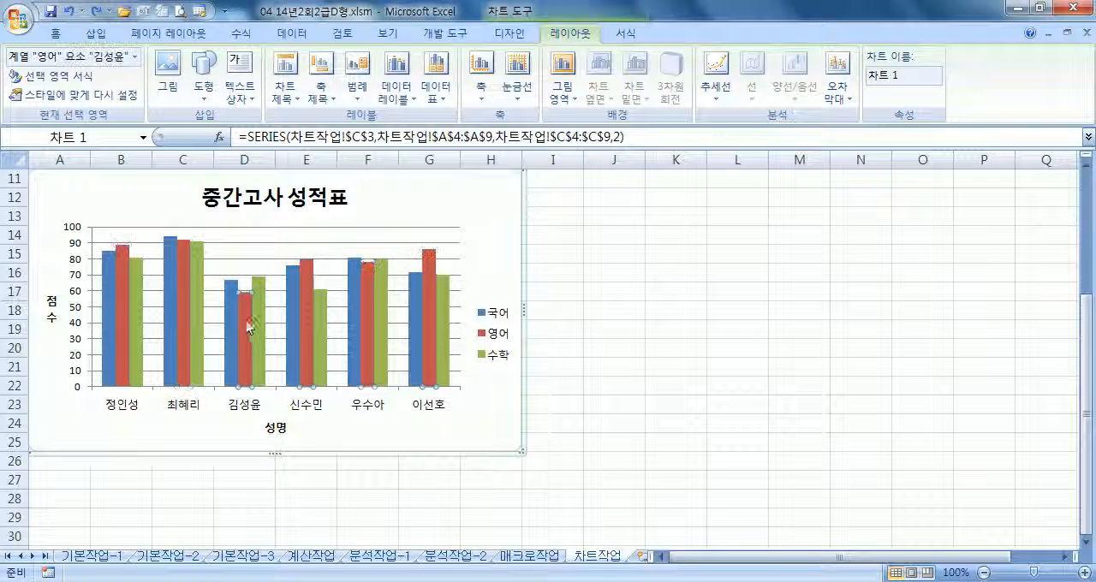
pyautogui.rightClick(248, 320)
pyautogui.press('Escape')
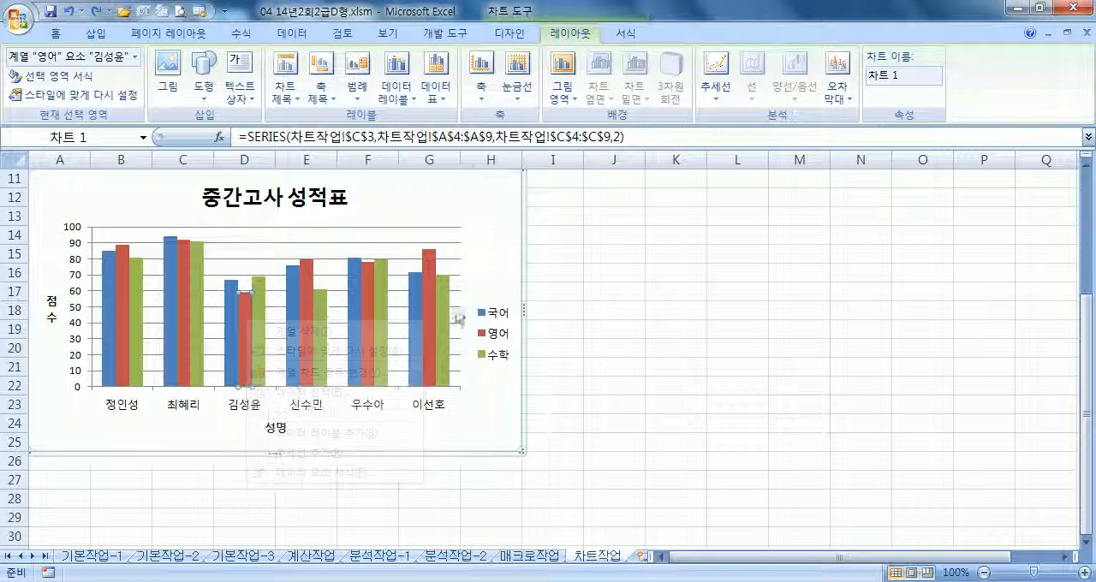
# Add data labels to all the chart's series in the 바깥쪽 끝에 position
pyautogui.click(493, 237)
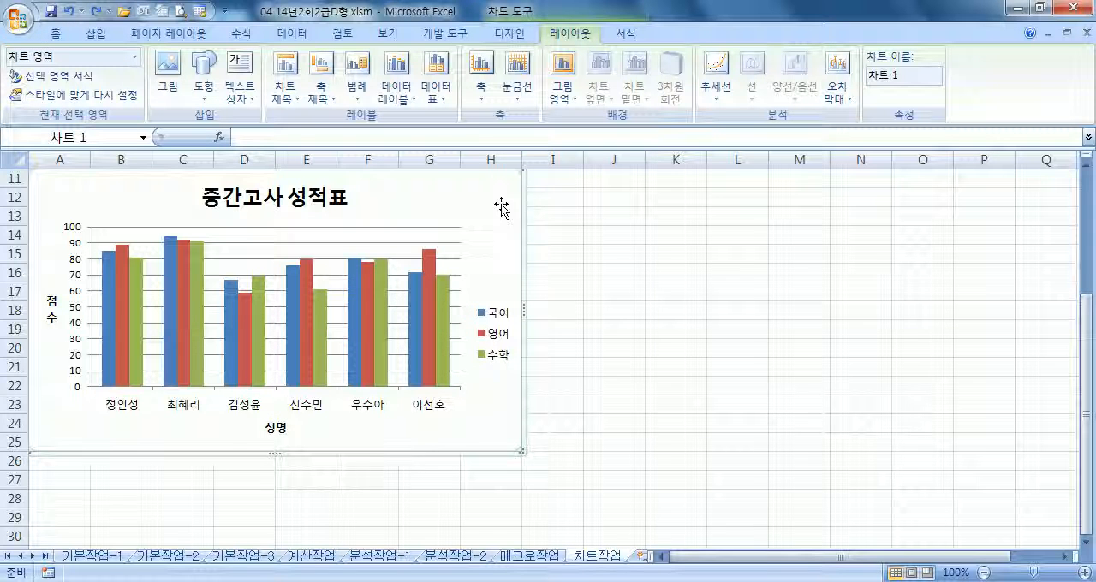
pyautogui.click(412, 94)
pyautogui.click(454, 310)
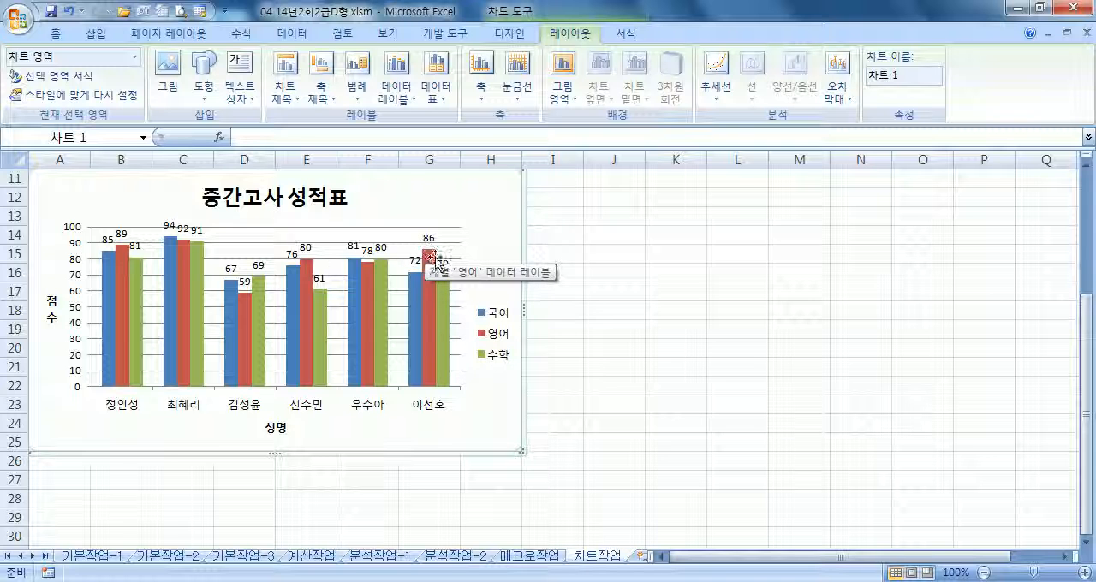
# Move the chart legend to the 위쪽 position and apply the 색 윤곽선 - 강조 1 shape style to it
pyautogui.doubleClick(477, 357)
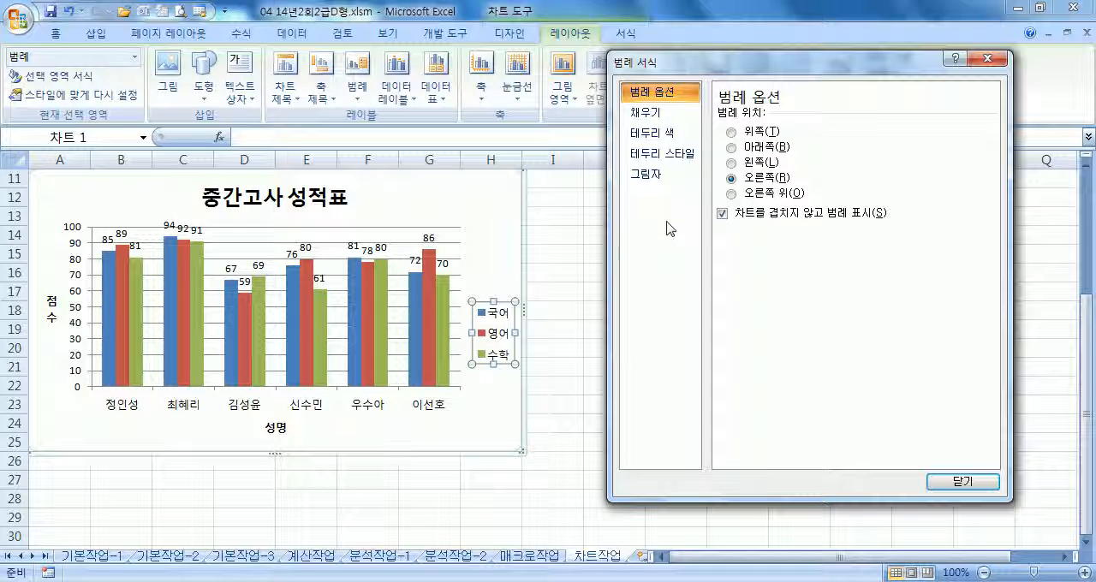
pyautogui.click(754, 133)
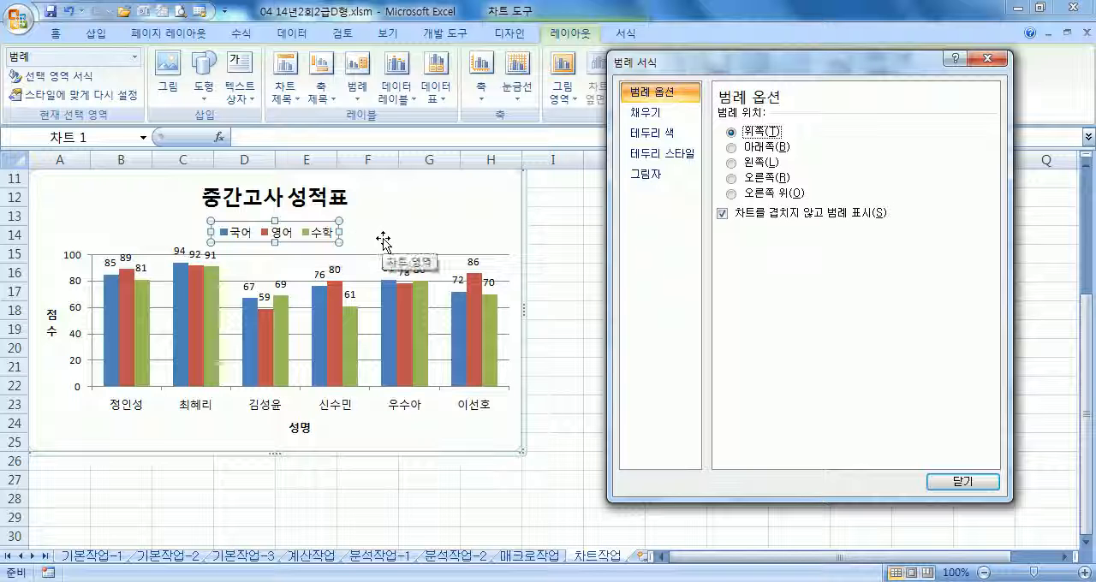
pyautogui.moveTo(679, 72); pyautogui.dragTo(676, 168)
pyautogui.click(626, 33)
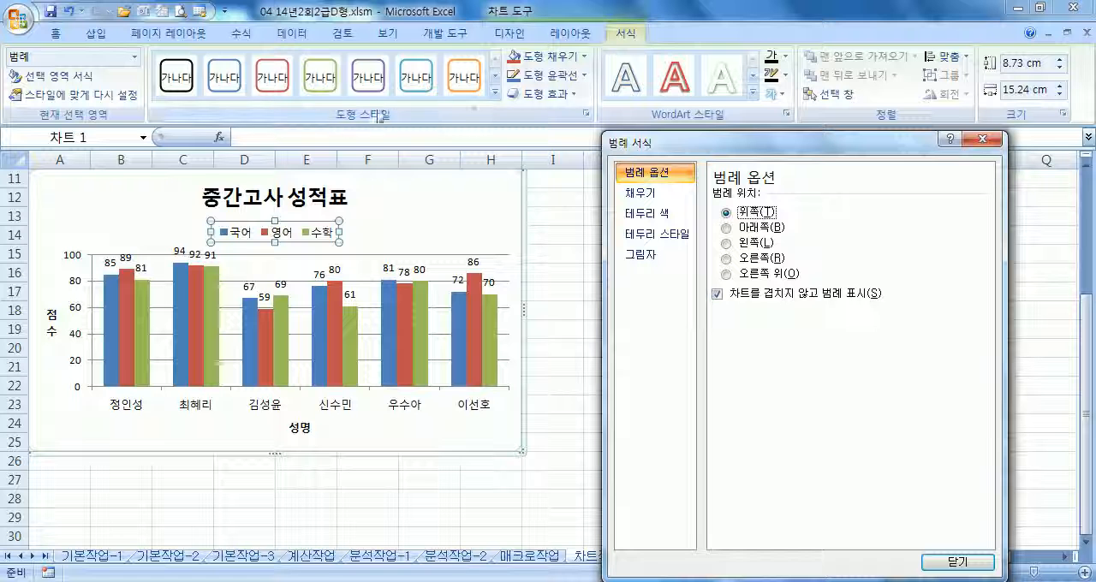
pyautogui.click(495, 95)
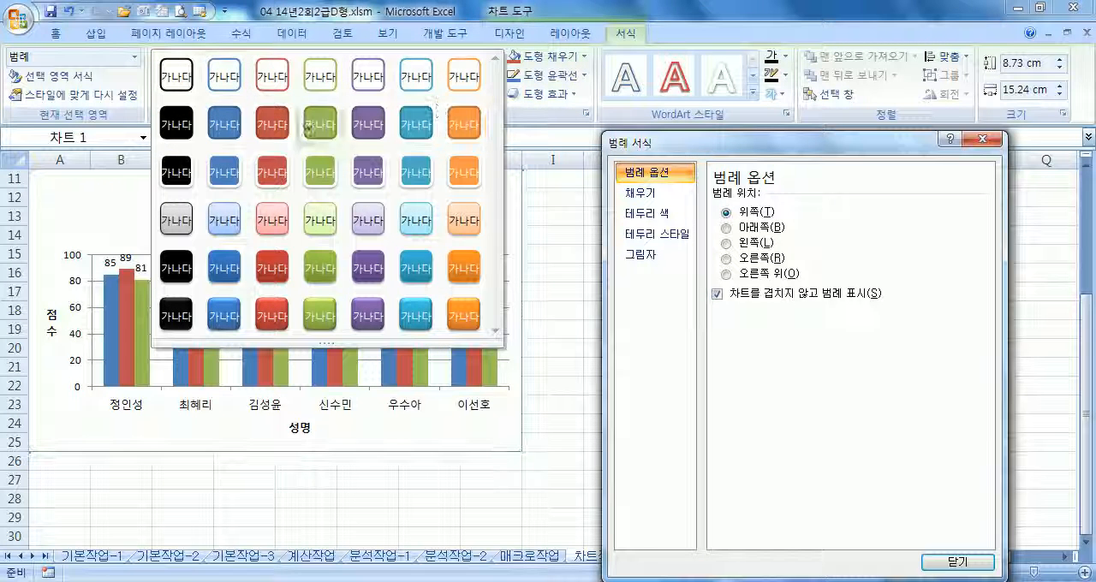
pyautogui.click(238, 88)
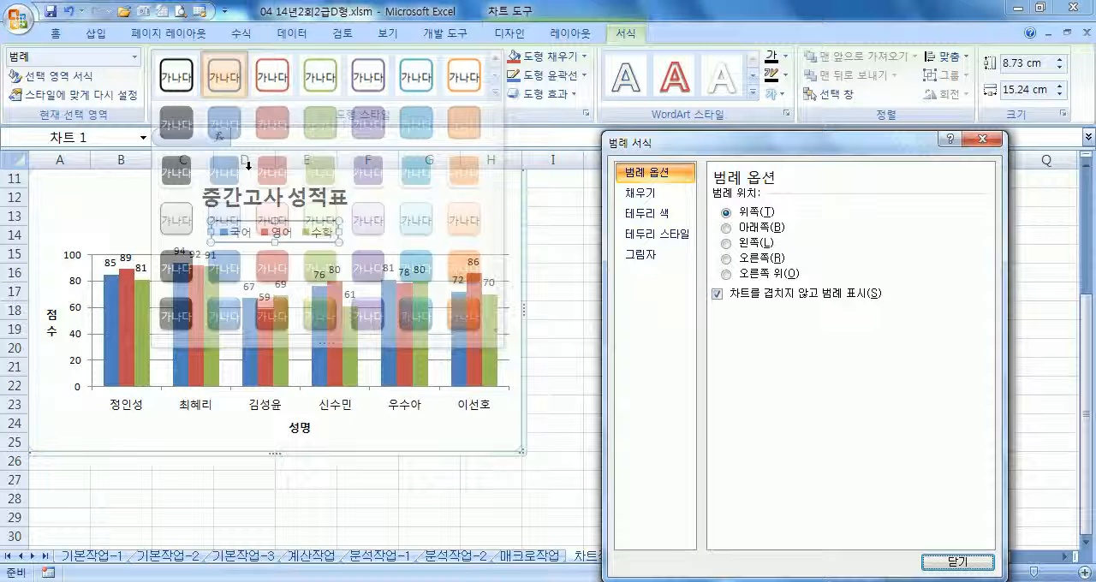
# Give the chart area's border rounded corners (둥근 모서리) and close the formatting dialog
pyautogui.click(366, 230)
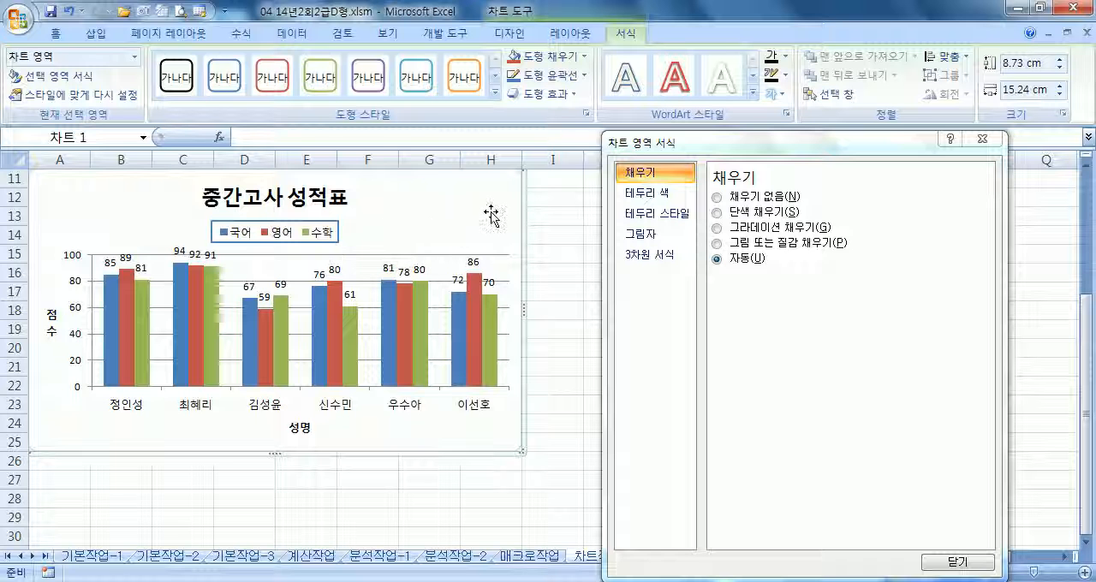
pyautogui.click(655, 220)
pyautogui.click(723, 377)
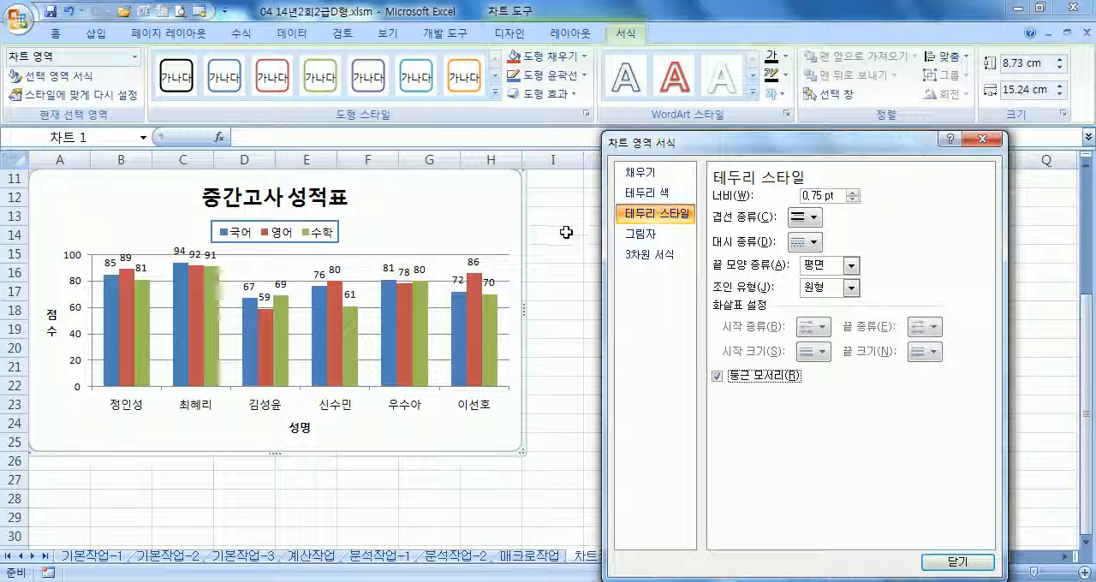
pyautogui.click(982, 138)
pyautogui.click(561, 236)
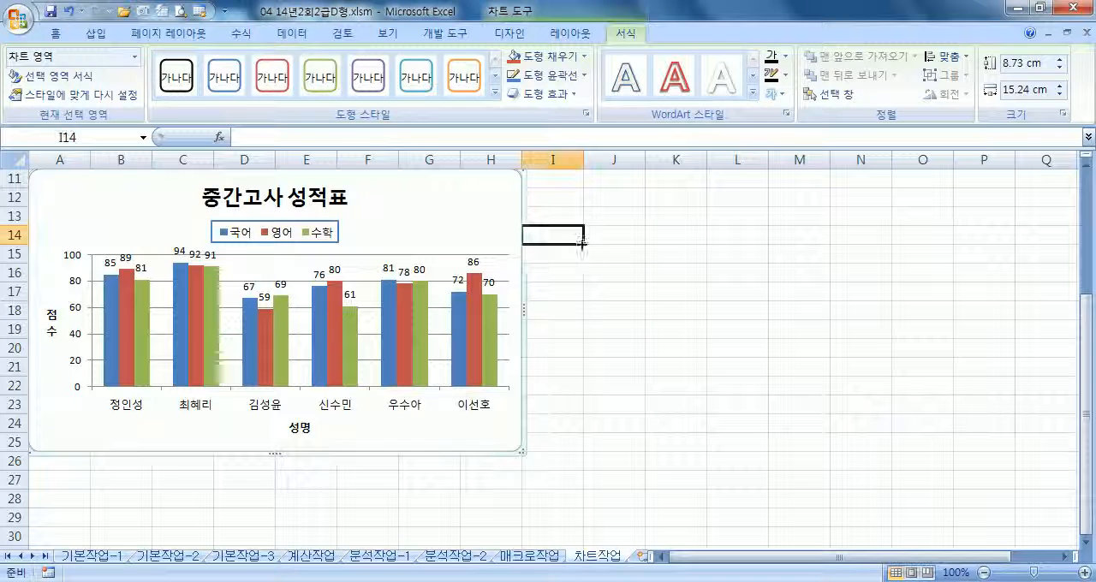
pyautogui.click(600, 321)
# Review the finished chart against its data table, checking the legend and chart area format settings
pyautogui.scroll(4, 505, 377)
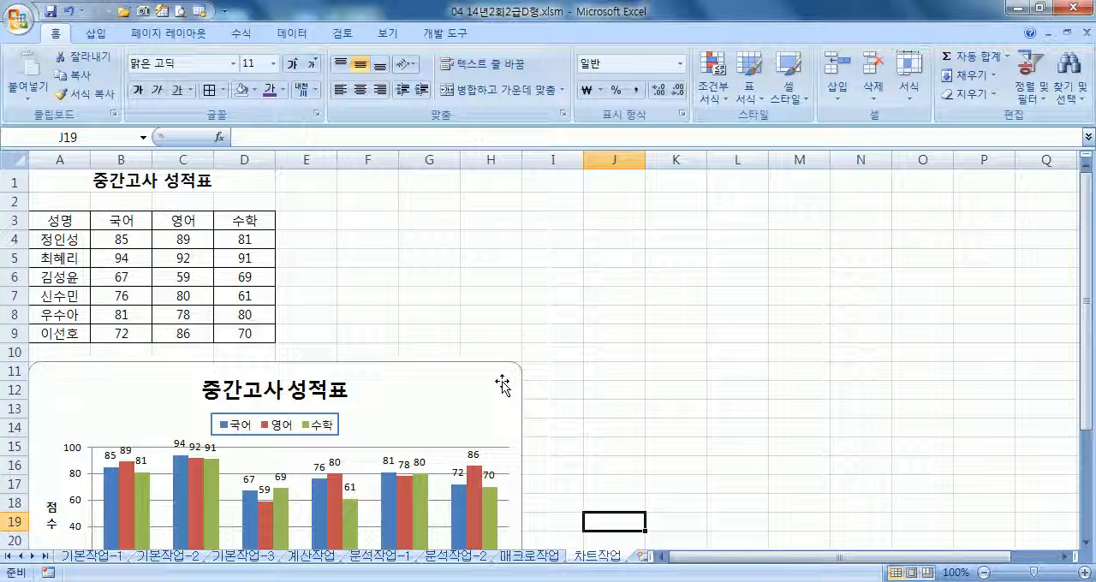
pyautogui.scroll(-2, 502, 385)
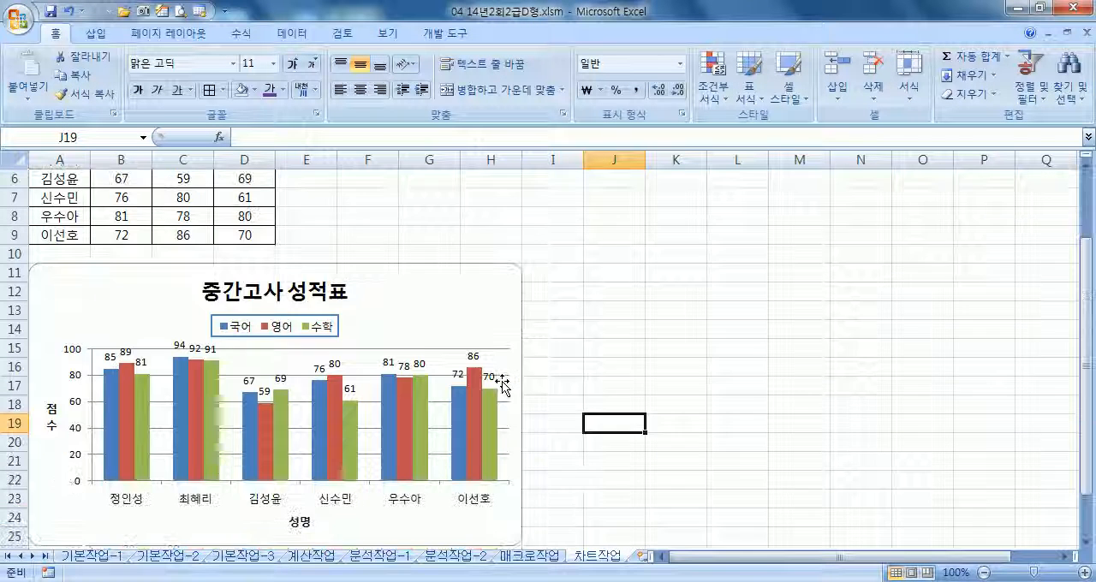
pyautogui.click(334, 337)
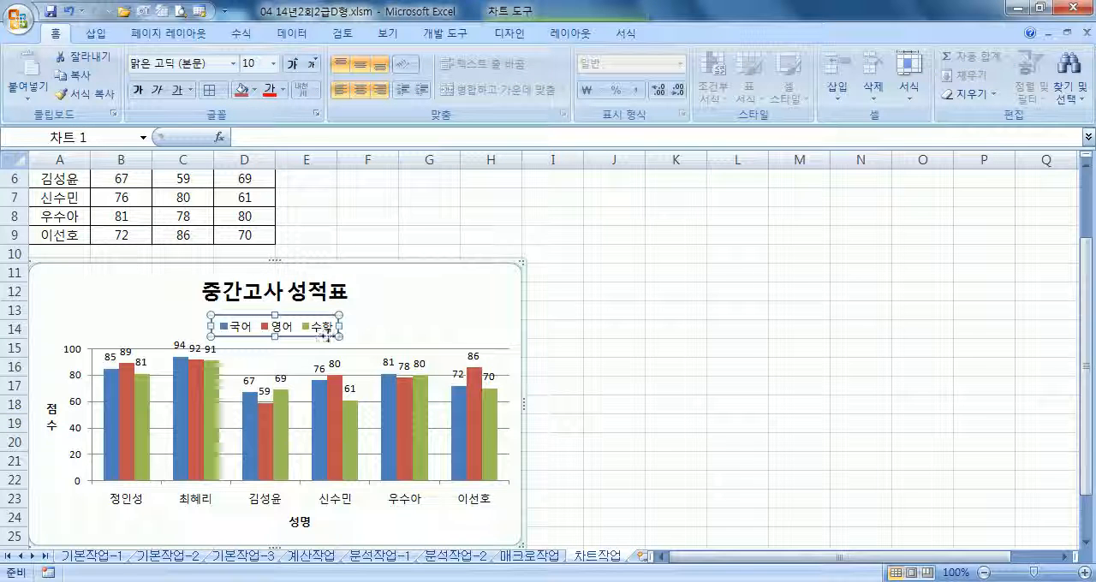
pyautogui.doubleClick(345, 339)
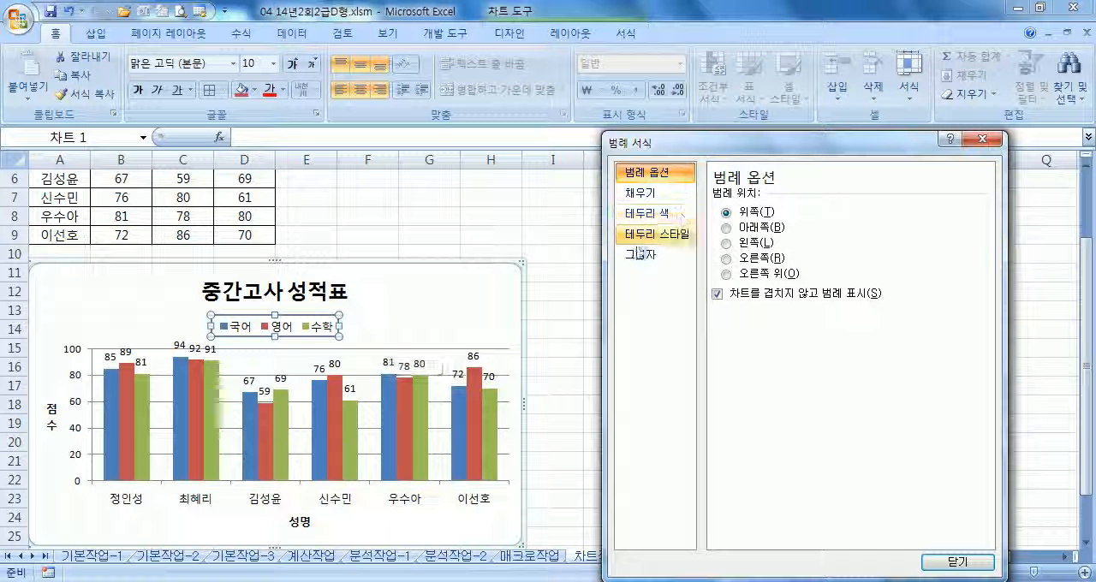
pyautogui.click(626, 34)
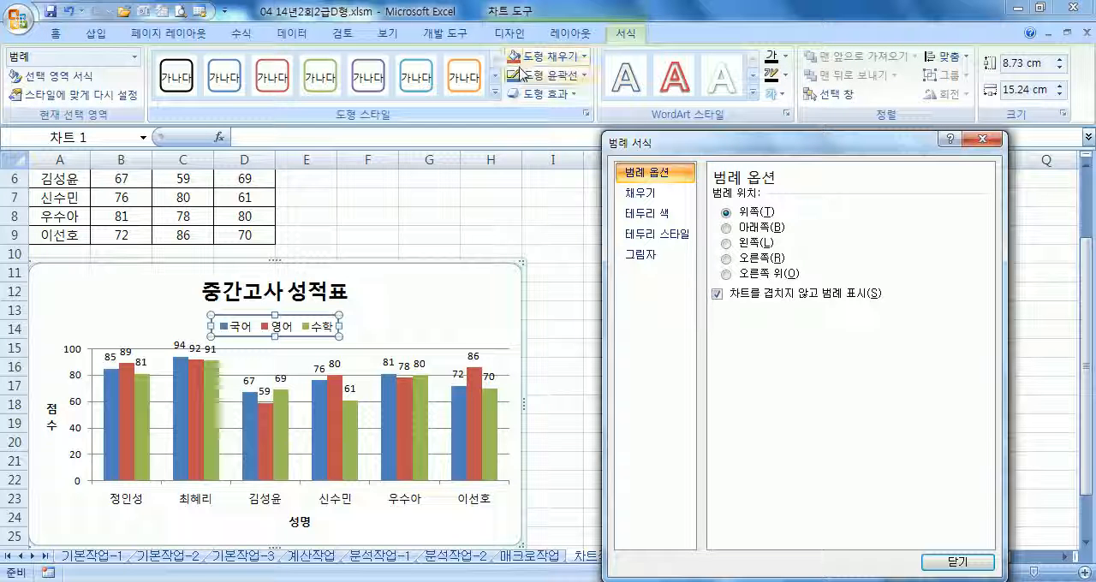
pyautogui.click(488, 294)
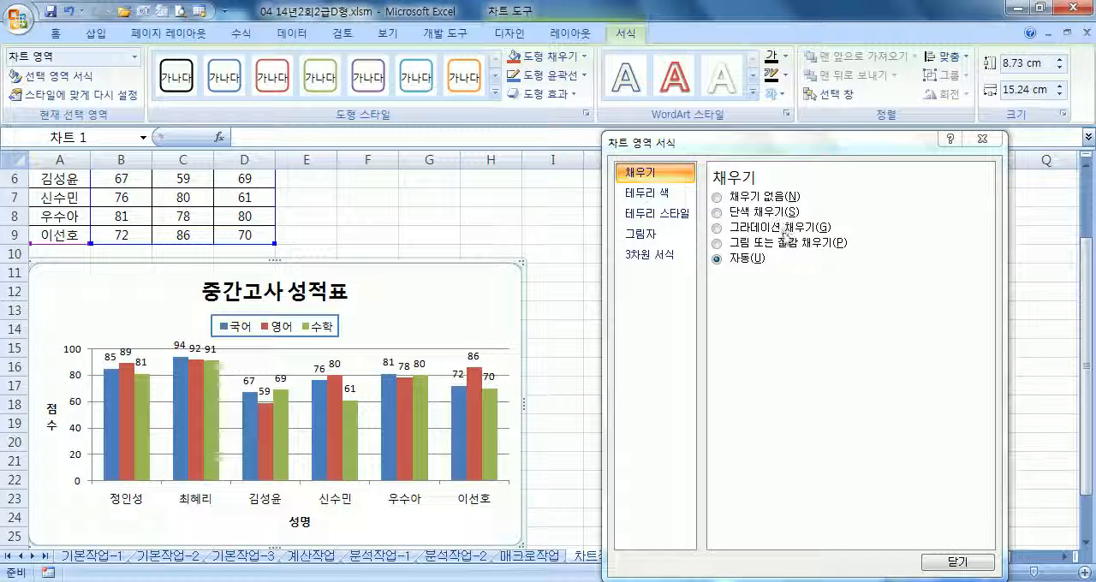
pyautogui.click(483, 220)
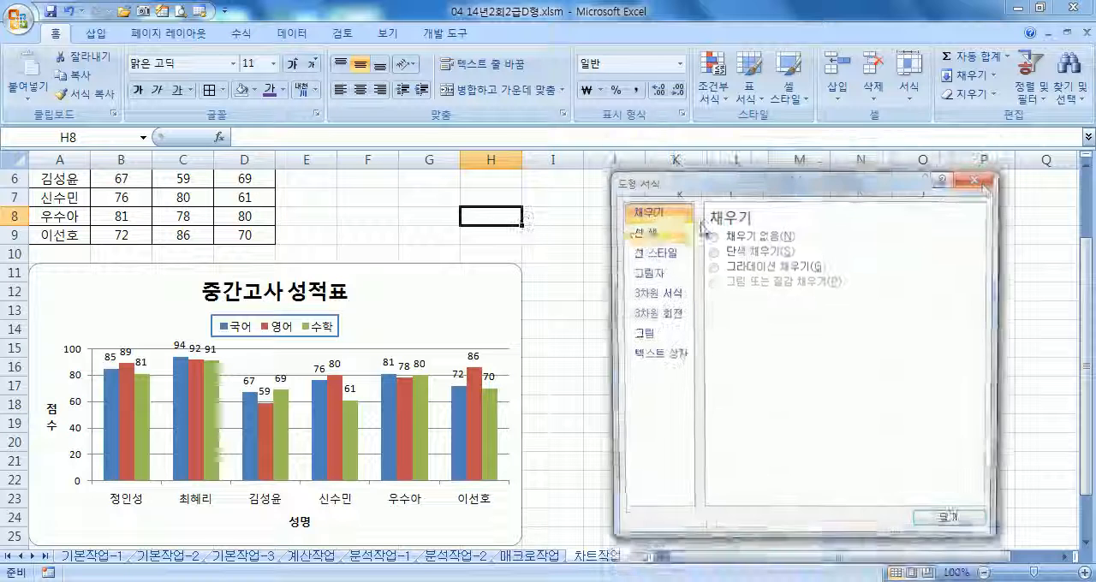
pyautogui.click(976, 182)
pyautogui.scroll(-2, 508, 301)
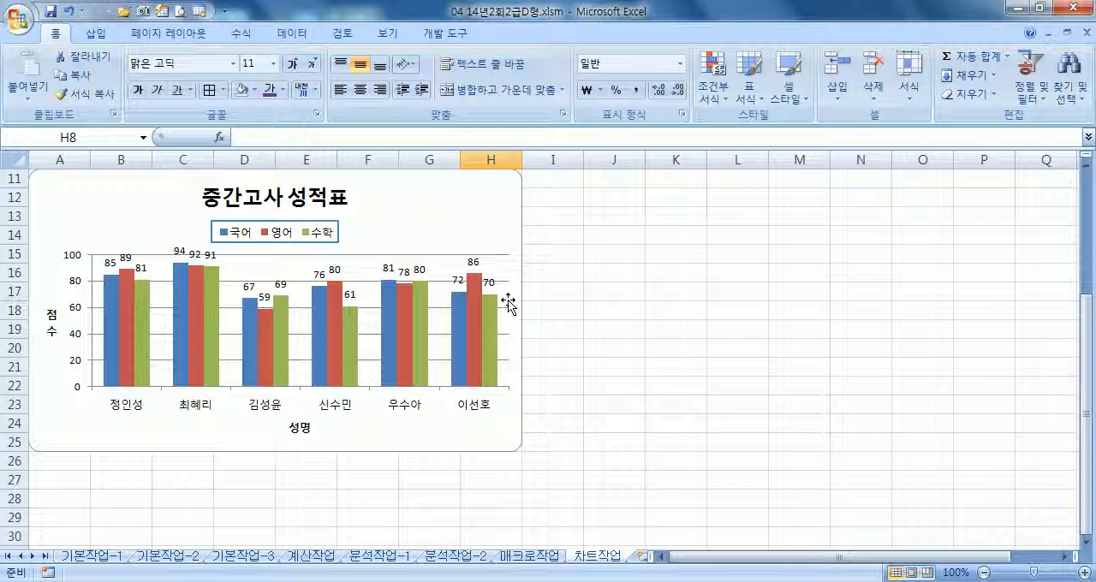
pyautogui.scroll(3, 511, 302)
pyautogui.scroll(-3, 511, 303)
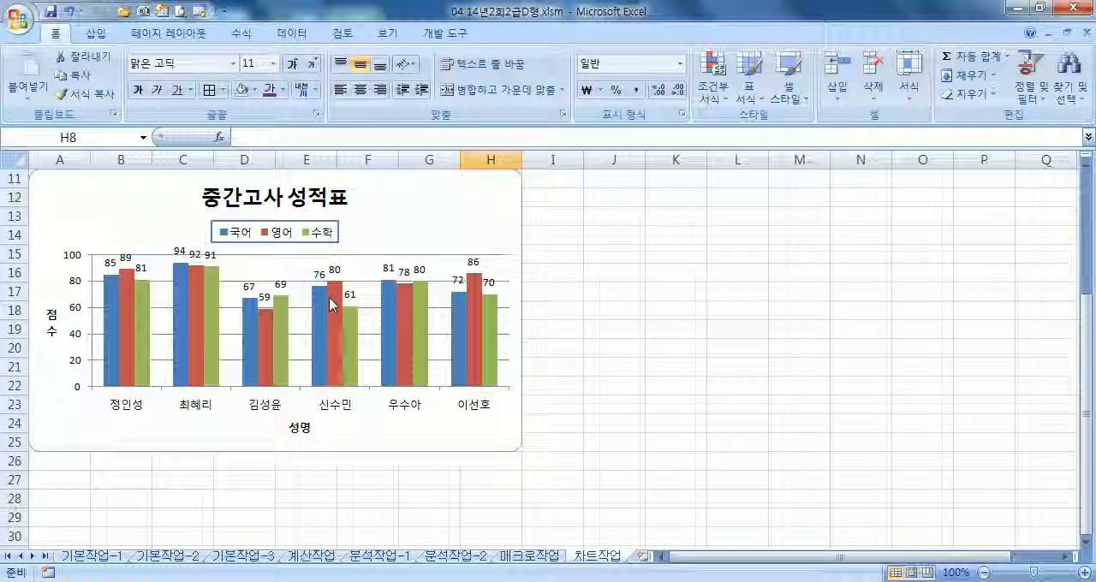
# Return to cell A1 and look back through the earlier worksheets, ending on 기본작업-2
pyautogui.hotkey('ctrl', 'Home')
pyautogui.hotkey('ctrl', 'pageup')
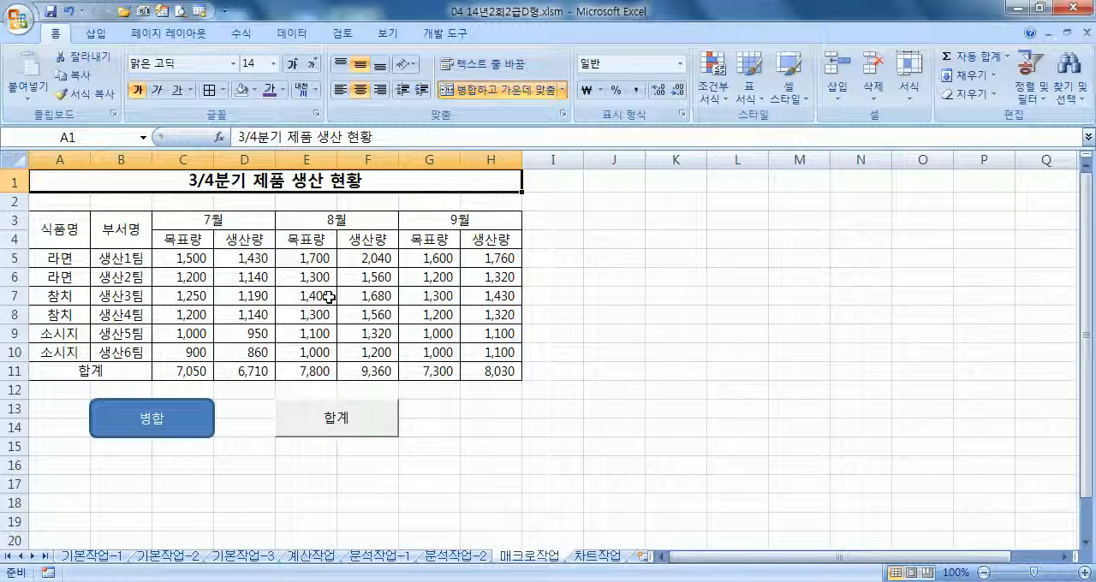
pyautogui.hotkey('ctrl', 'pageup')
pyautogui.hotkey('ctrl', 'pageup')
pyautogui.hotkey('ctrl', 'pageup')
pyautogui.hotkey('ctrl', 'pageup')
pyautogui.hotkey('ctrl', 'pageup')
pyautogui.hotkey('ctrl', 'pageup')
pyautogui.hotkey('ctrl', 'pagedown')
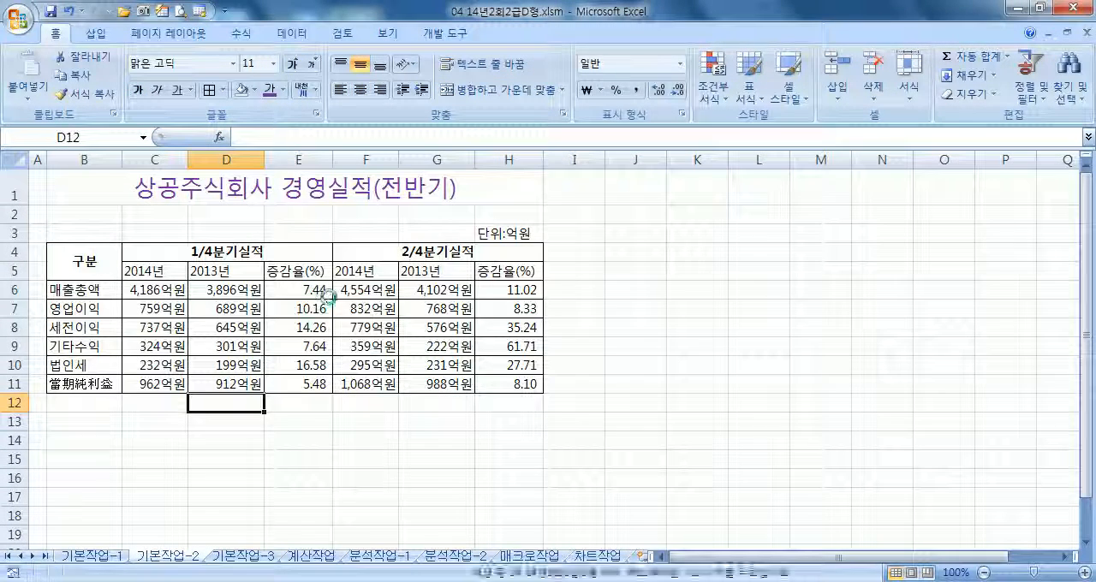